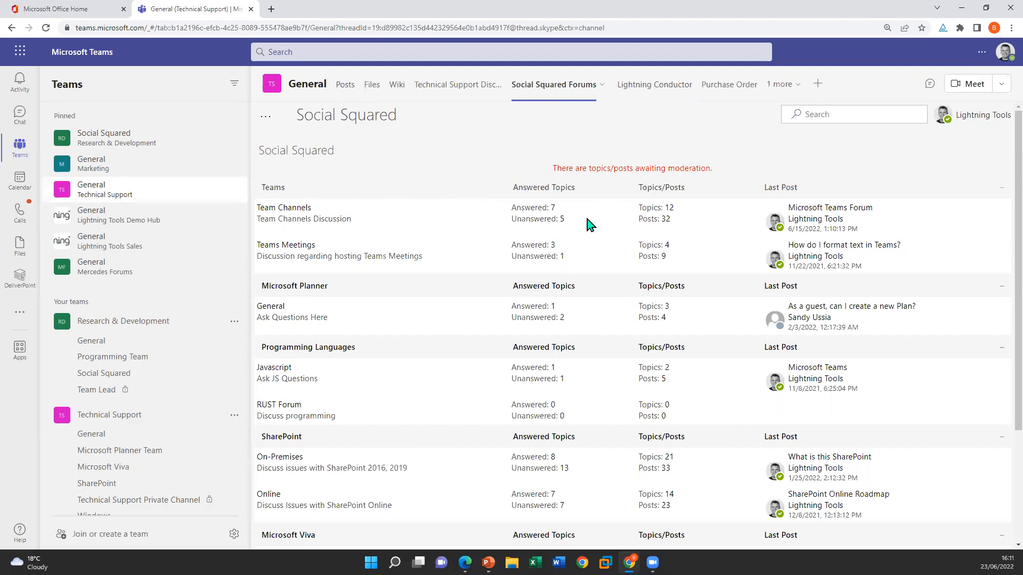
Collapse the Teams, Microsoft Planner and Programming Languages forum groups and expand them again
left_click(1001, 189)
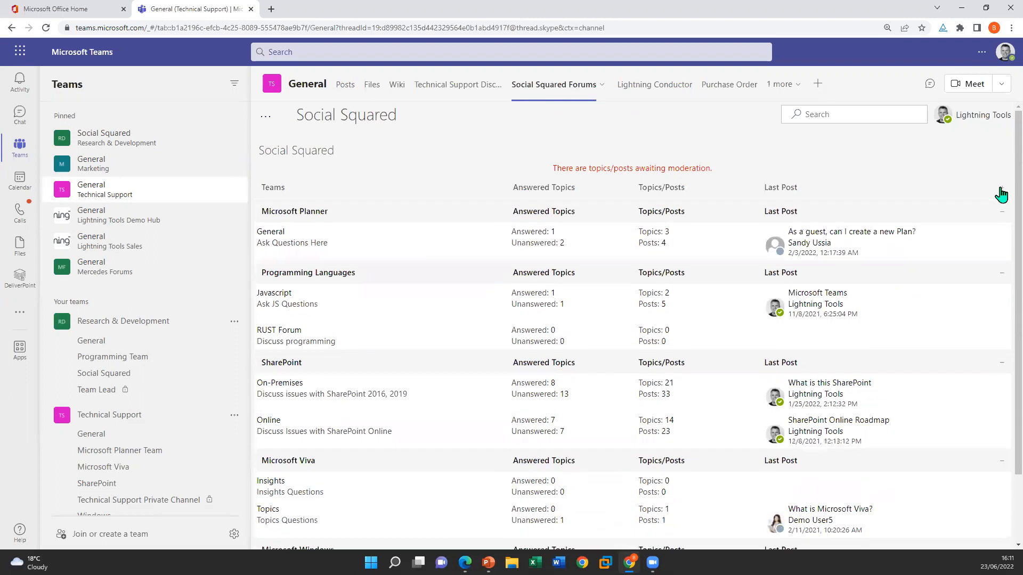
left_click(996, 285)
left_click(985, 321)
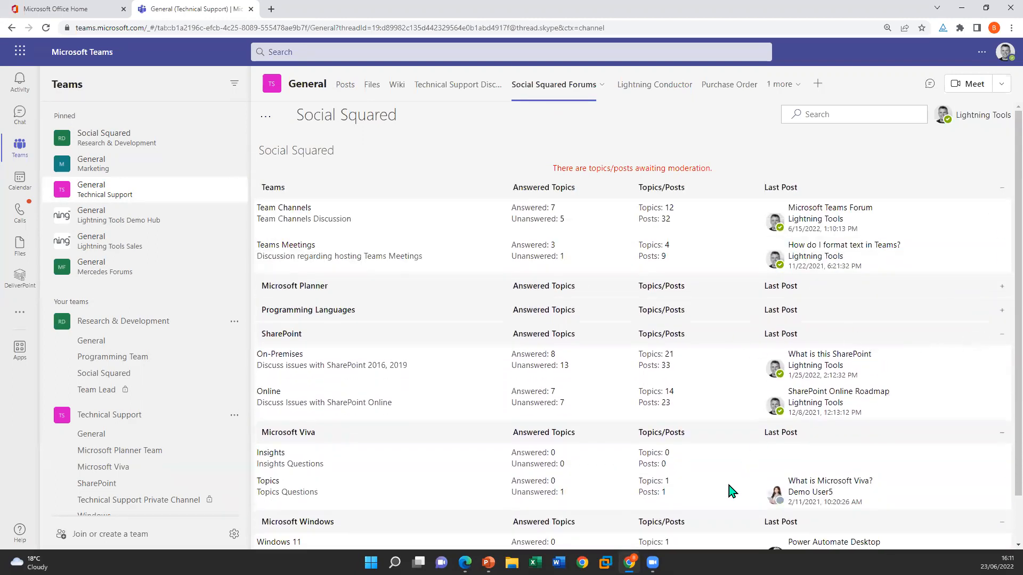
scroll(662, 405, "down", 1)
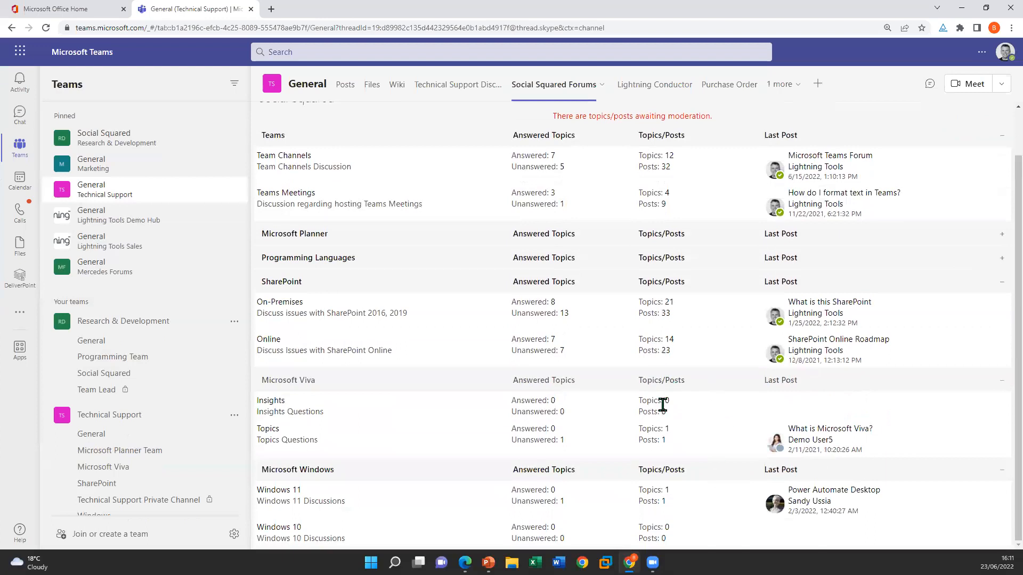
left_click(930, 261)
left_click(933, 239)
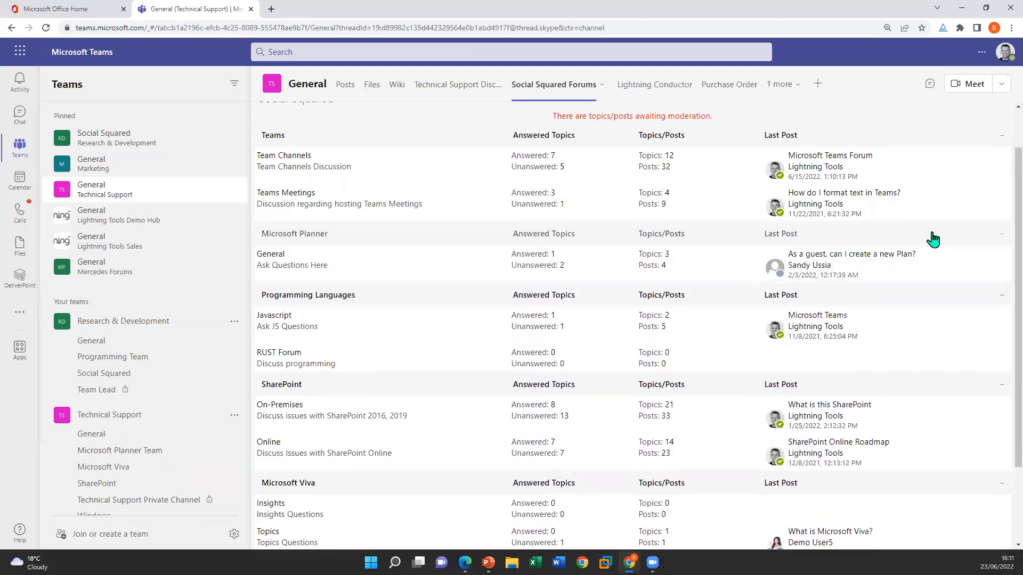
View the Social Squared forums in the Technical Support team's Microsoft Planner Team channel
left_click(126, 452)
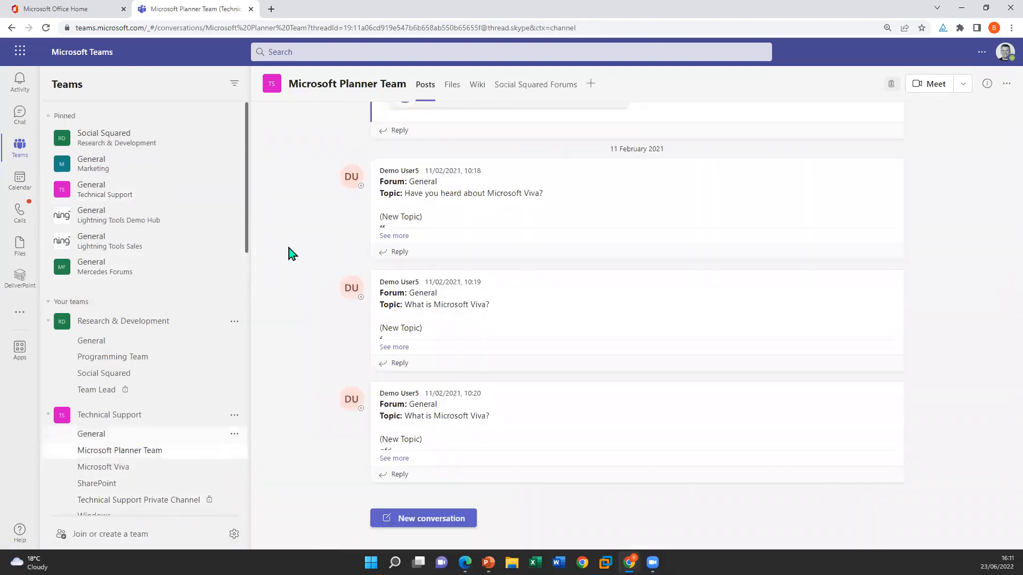
left_click(543, 89)
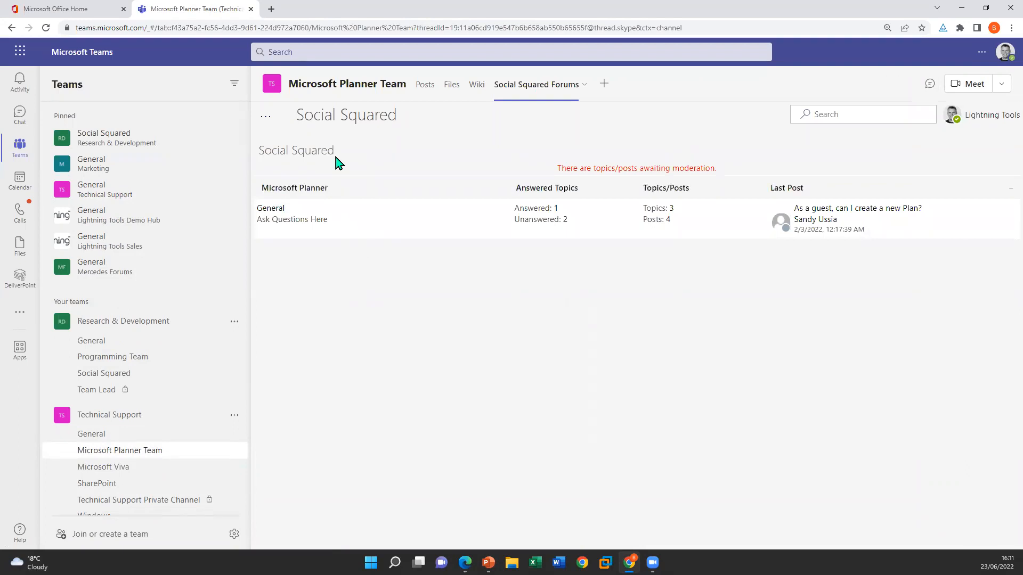
Return to the Technical Support General channel's Social Squared forums and search them for "planner"
left_click(206, 433)
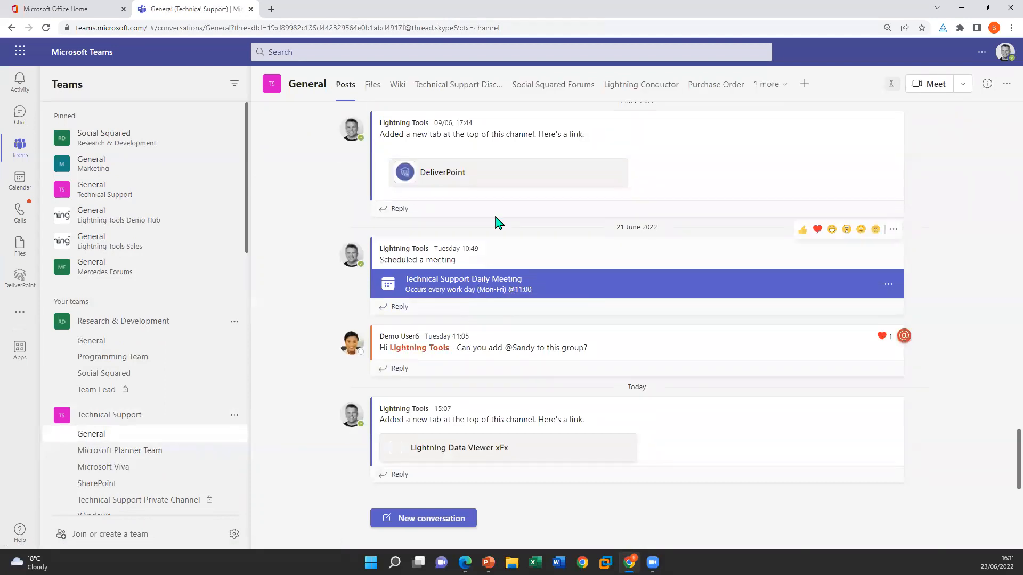
left_click(557, 84)
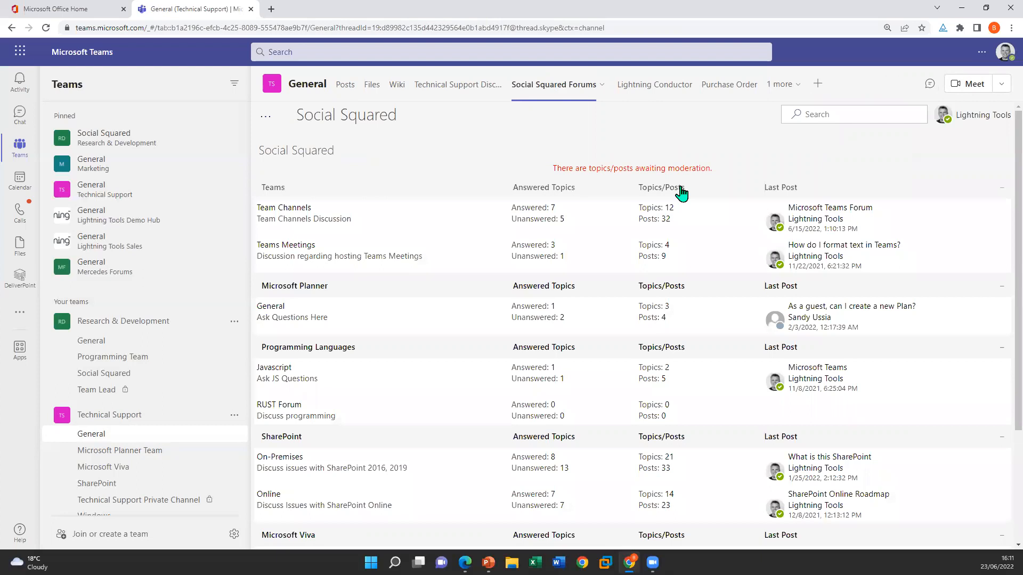
left_click(831, 114)
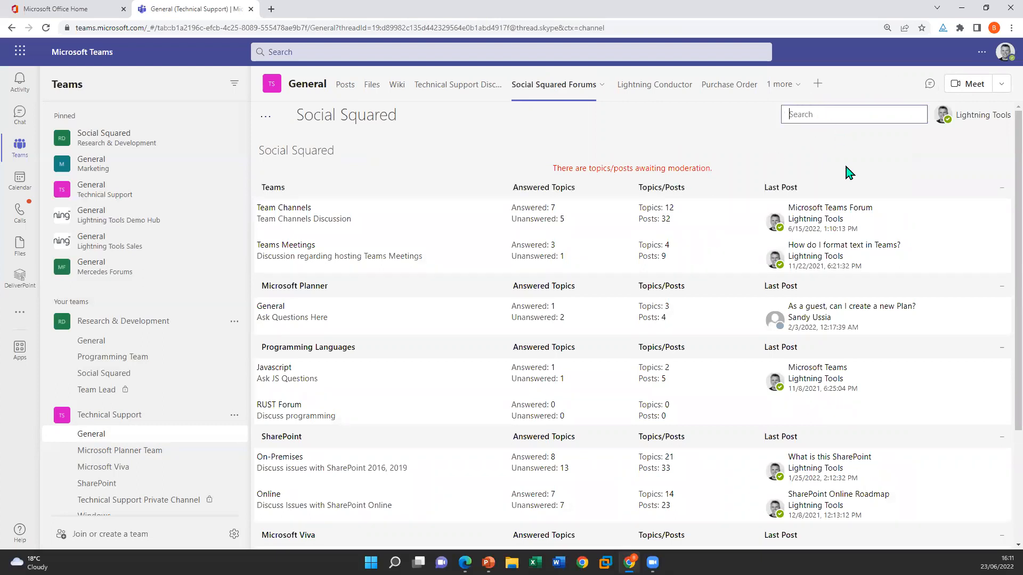
type("planner")
key("Return")
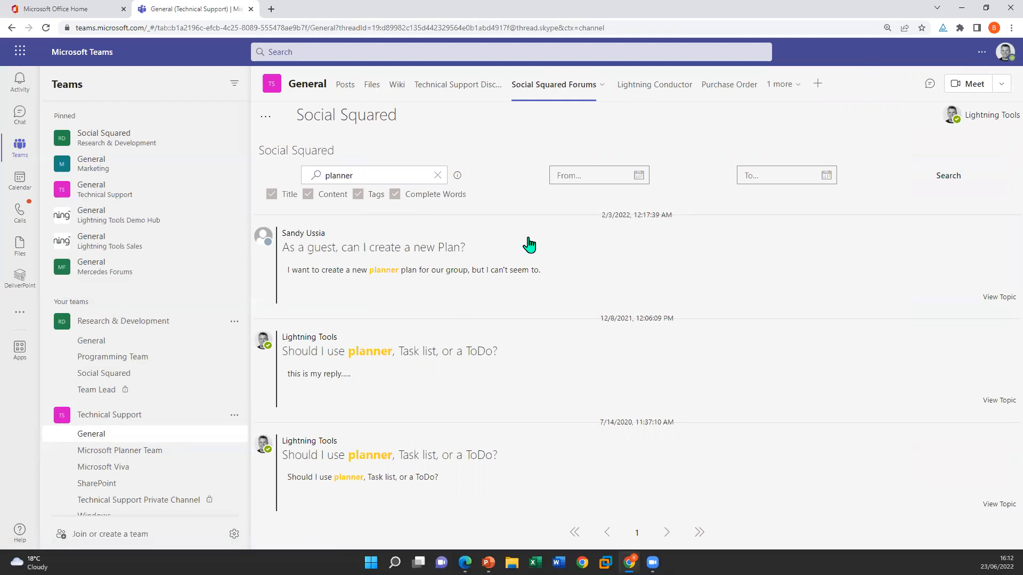
Return to the forum list and open the topic "As a guest, can I create a new Plan?" in Microsoft Planner's General forum
left_click(276, 155)
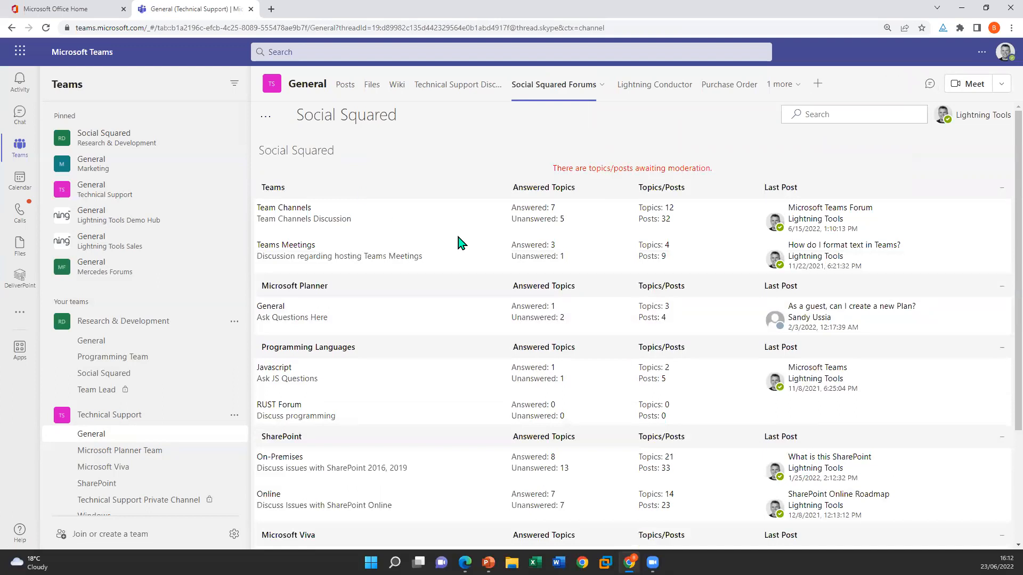
scroll(461, 243, "down", 3)
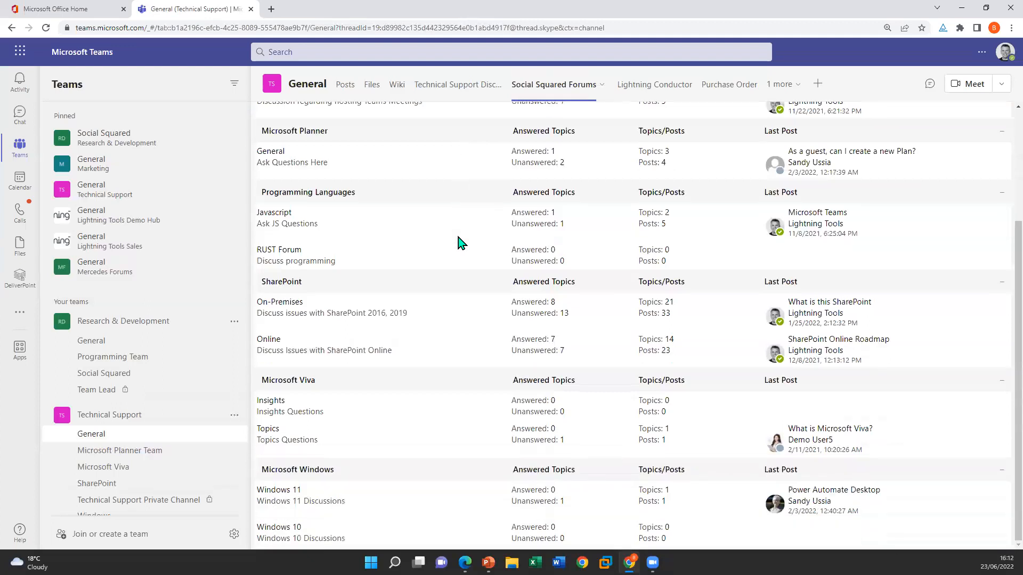
left_click(276, 155)
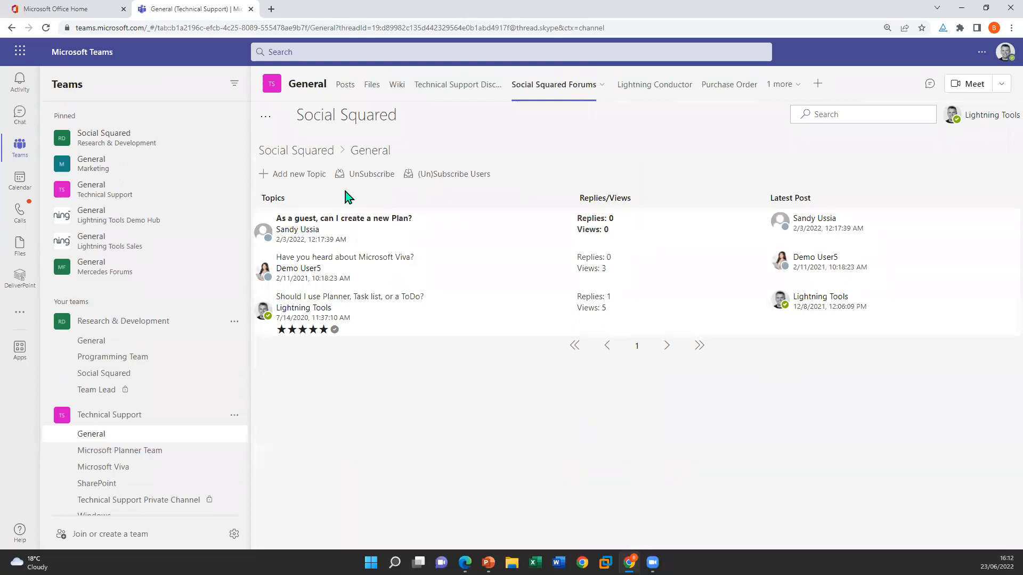
left_click(368, 219)
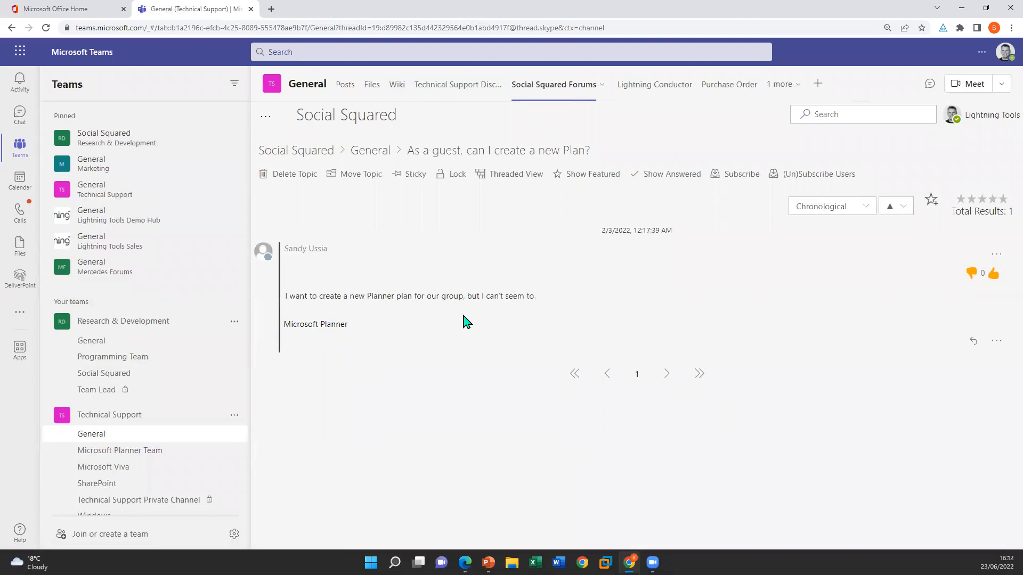
Start a reply to the topic's first post with the message "This is my reply....."
left_click(973, 341)
type("T")
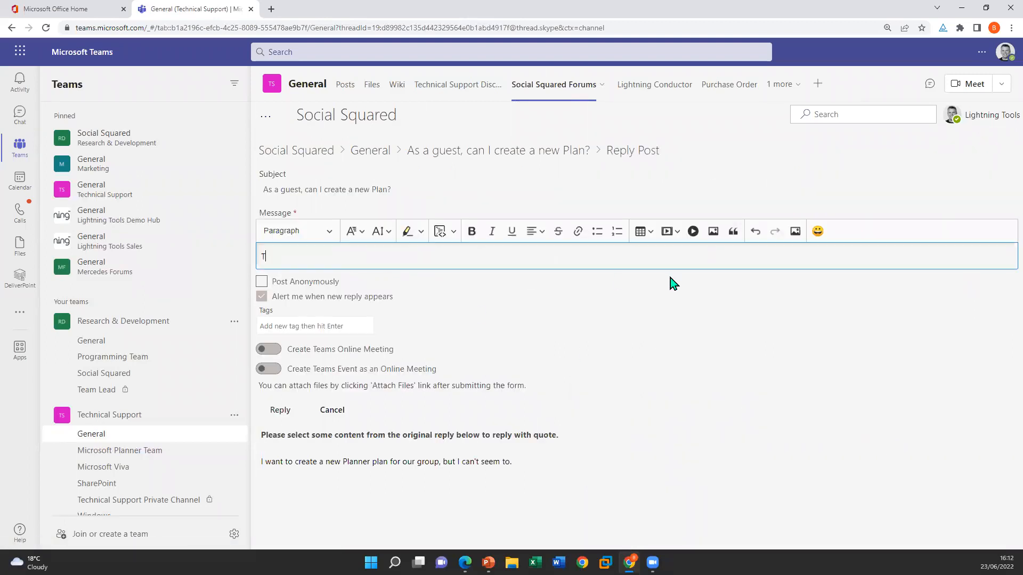
type("his is my reply.....")
Look through the programming languages offered for code blocks in the reply editor
left_click(453, 234)
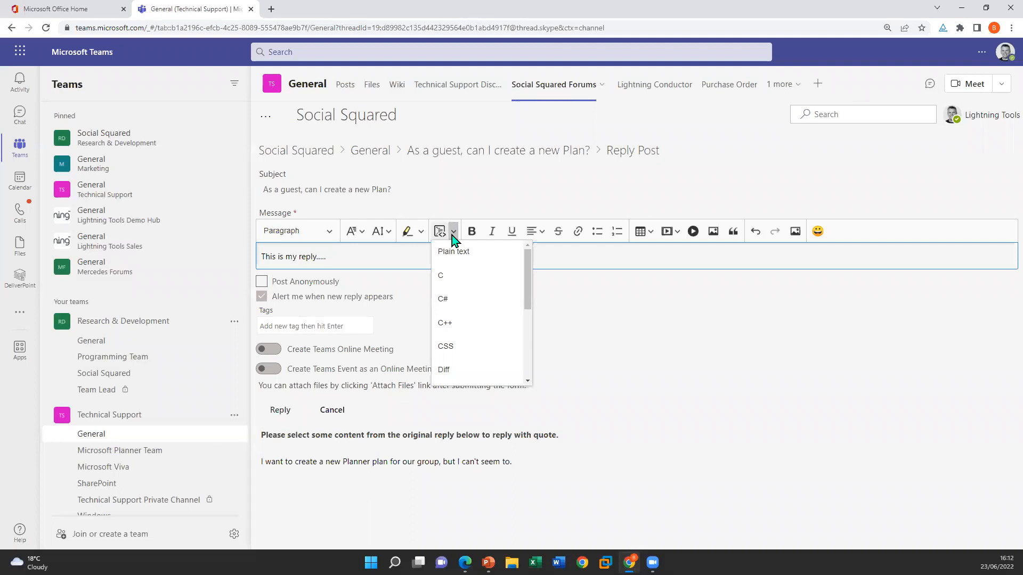
left_click_drag(530, 297, 530, 376)
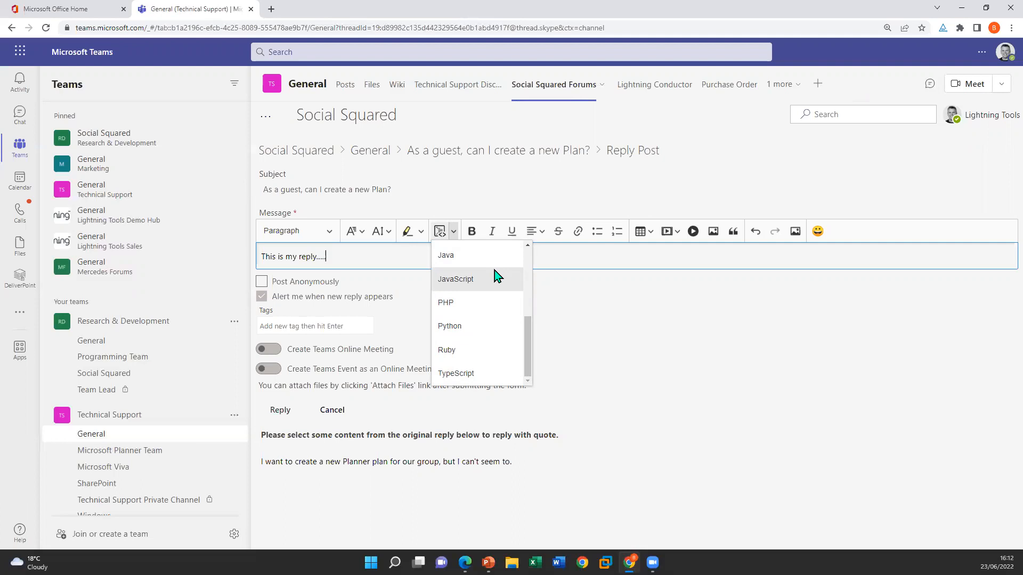
left_click(781, 381)
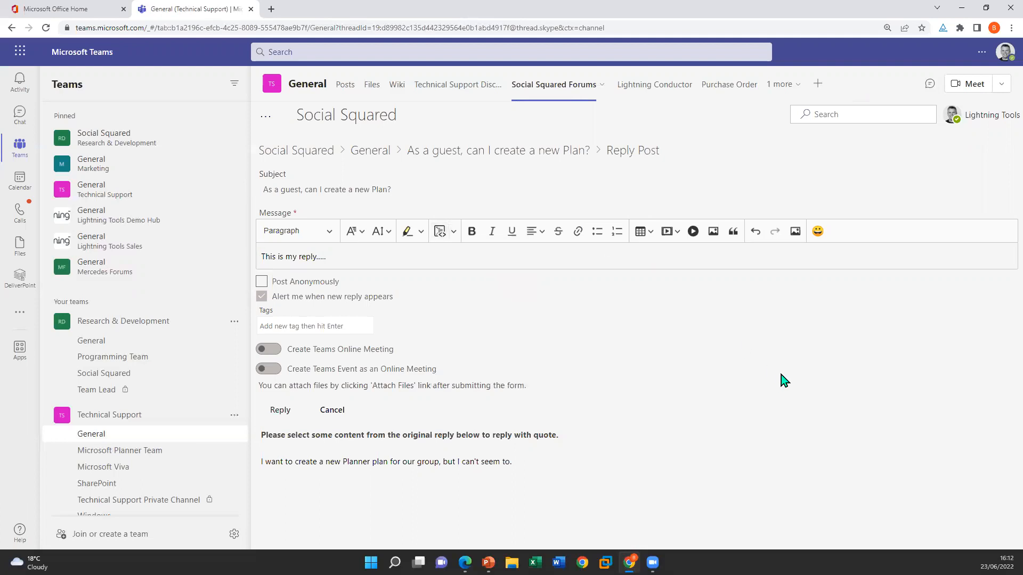
Add the tag "Planner" to the reply and post it
left_click(323, 323)
type("Planner")
key("Return")
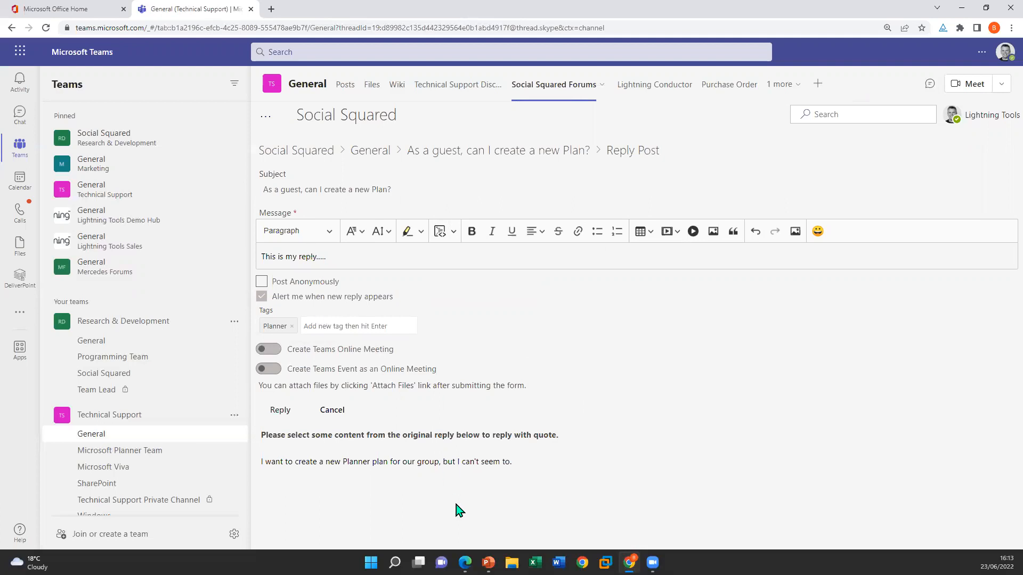
left_click(279, 410)
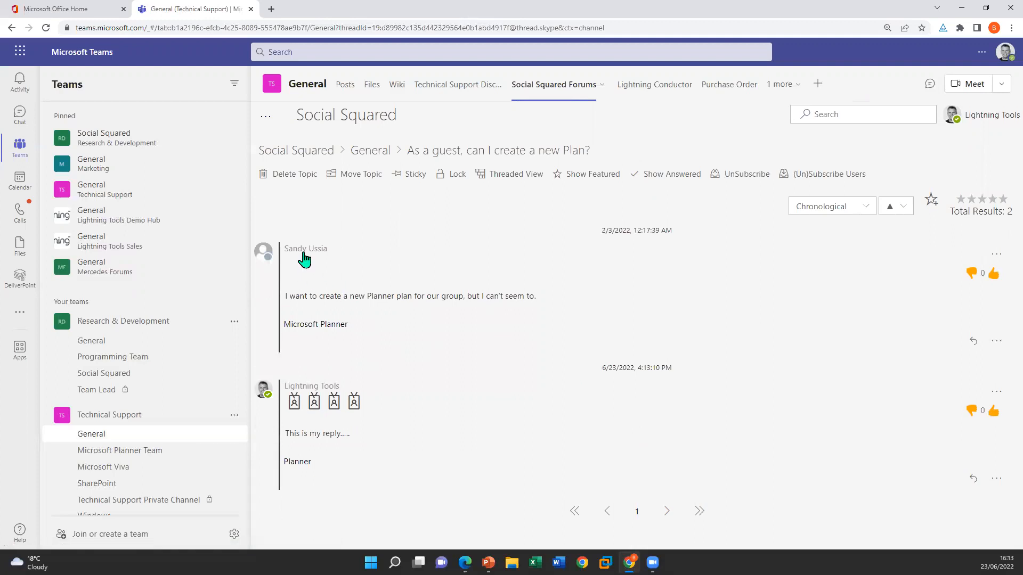
Mark the newly posted reply as the answer to the topic
left_click(996, 478)
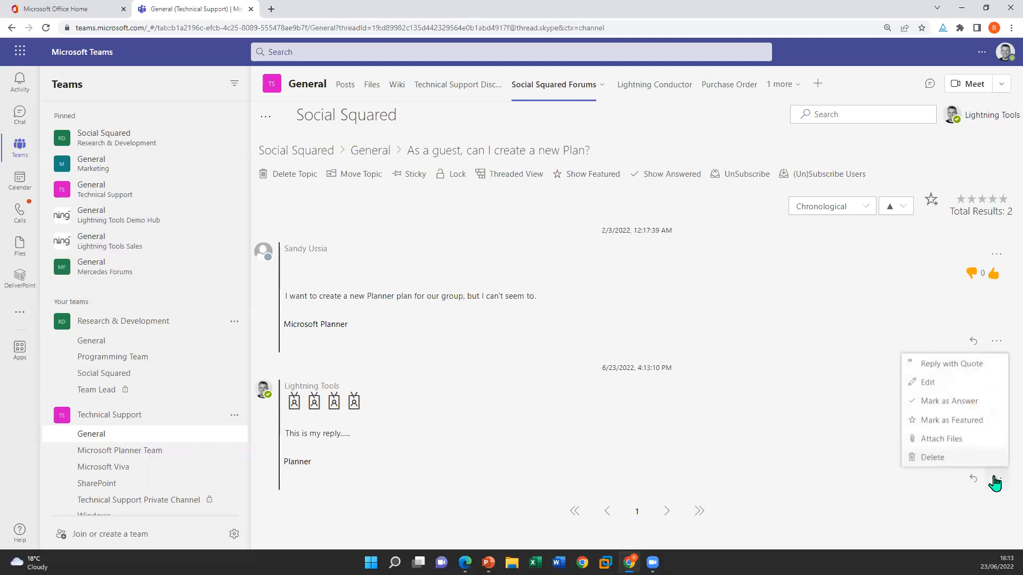
left_click(959, 402)
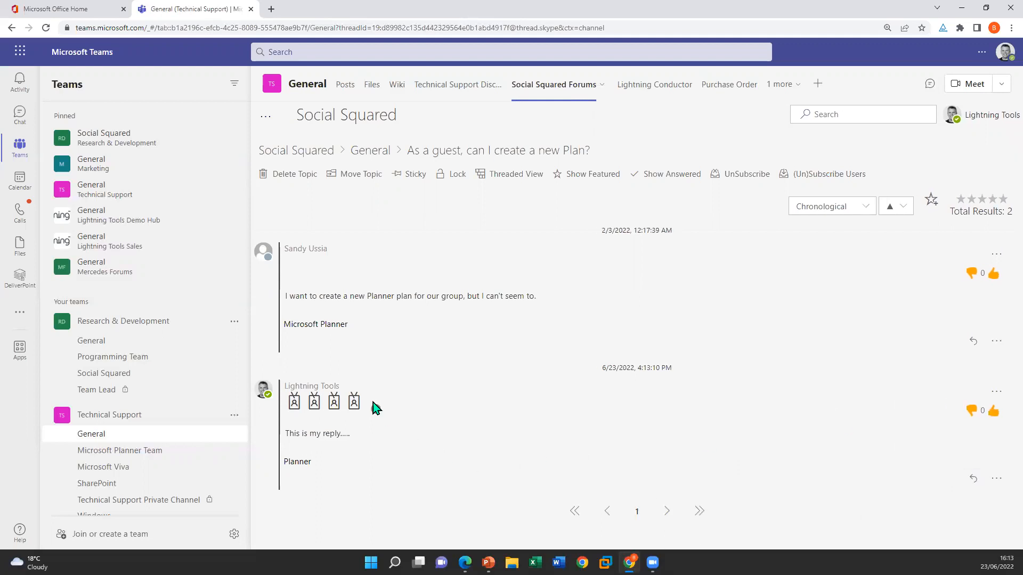
mouse_move(377, 410)
Show only the answered posts in the topic and look over the available sort orders
left_click(684, 174)
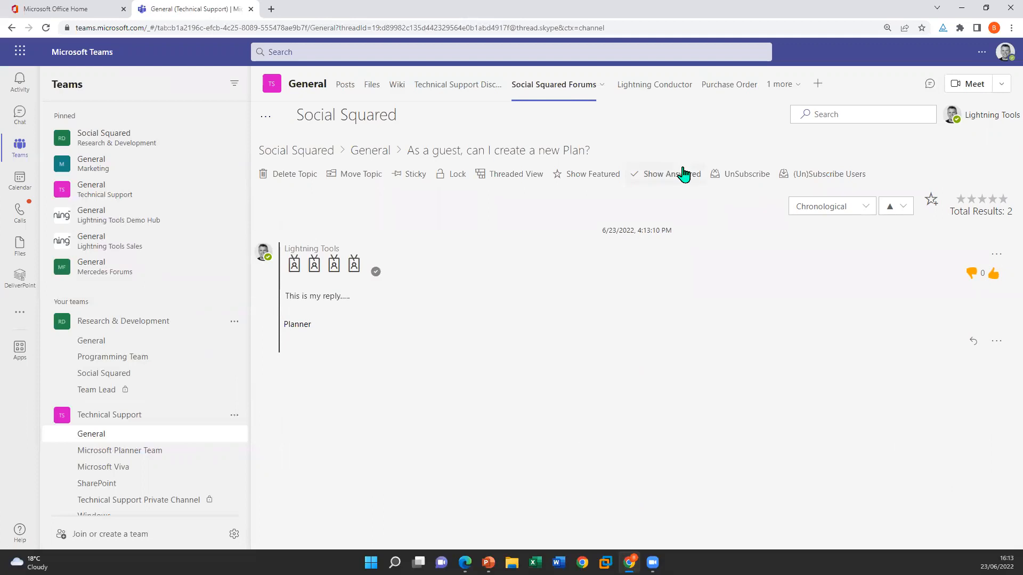
left_click(860, 208)
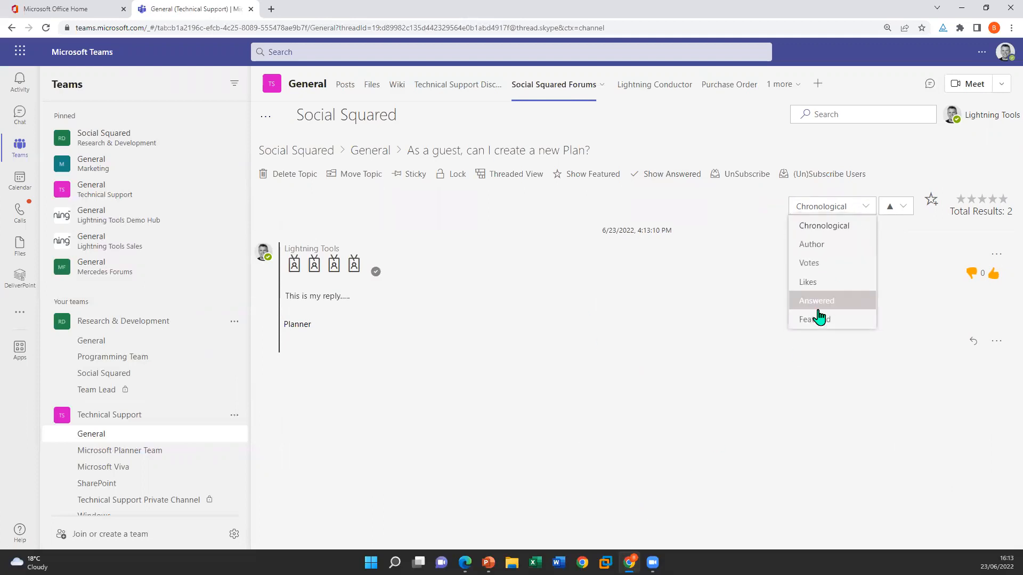
left_click(616, 373)
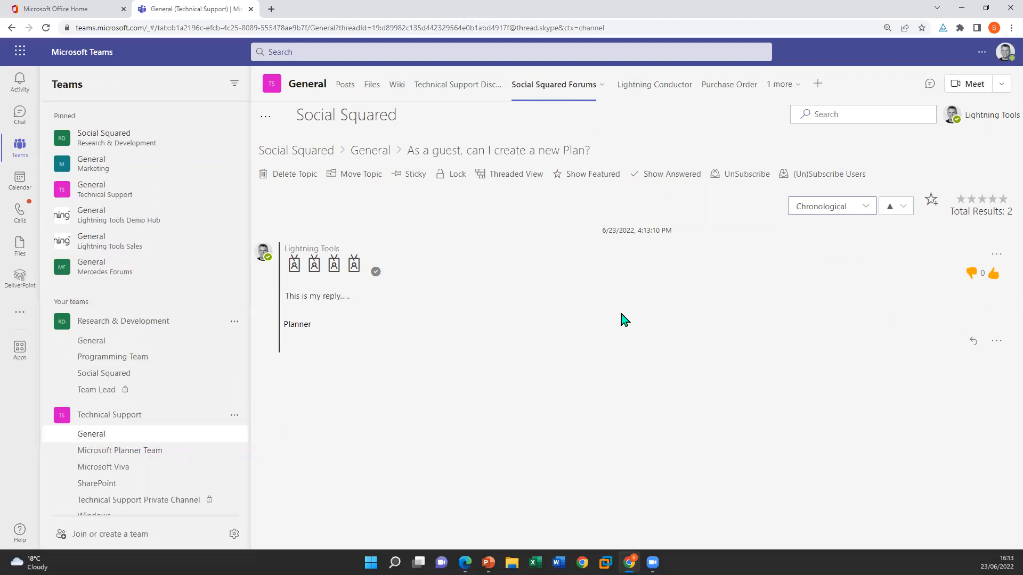
Move the topic "Have you heard about Microsoft Viva?" from the General forum to the Insights forum under Microsoft Viva
left_click(381, 150)
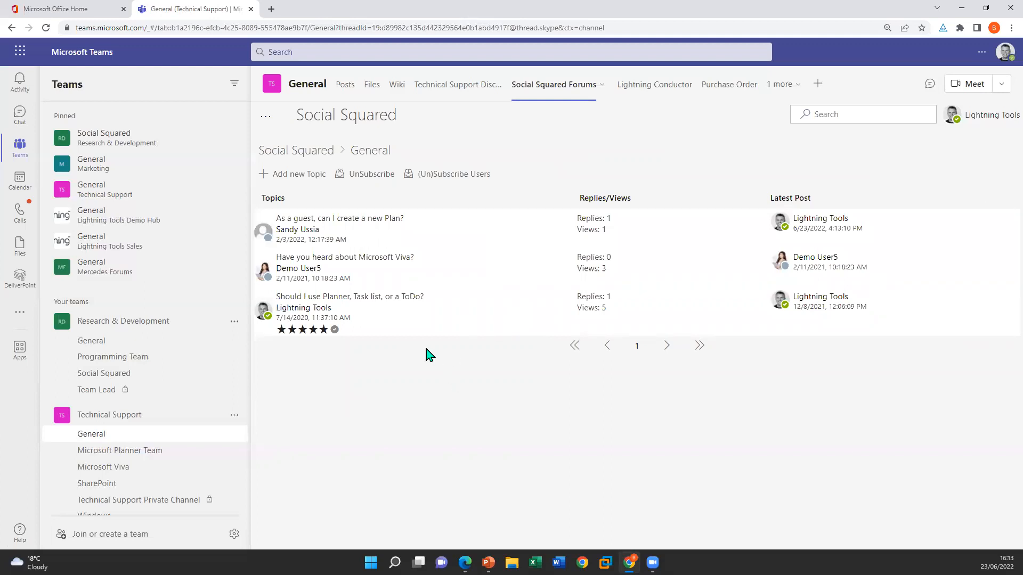
left_click(370, 259)
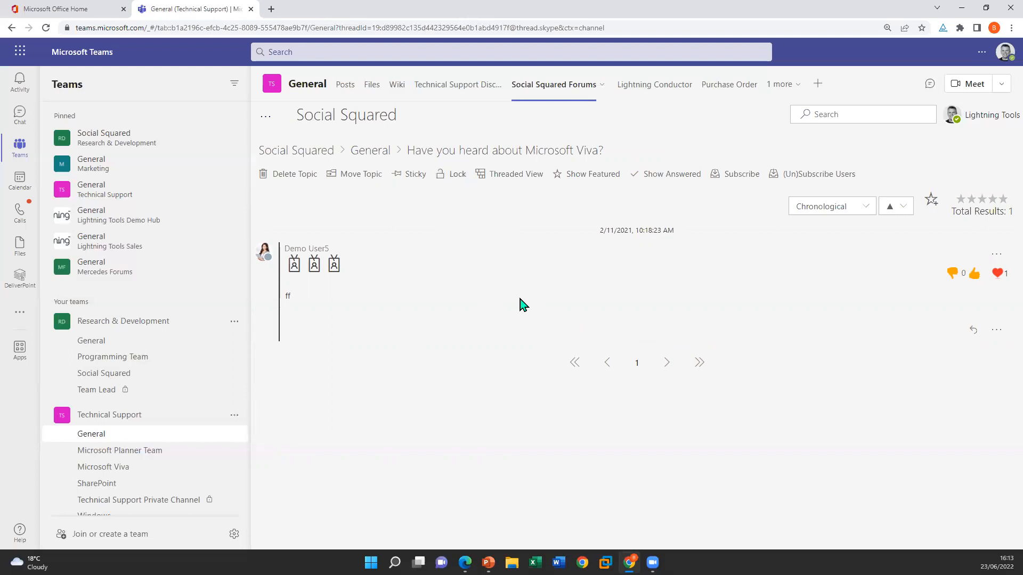
left_click(357, 176)
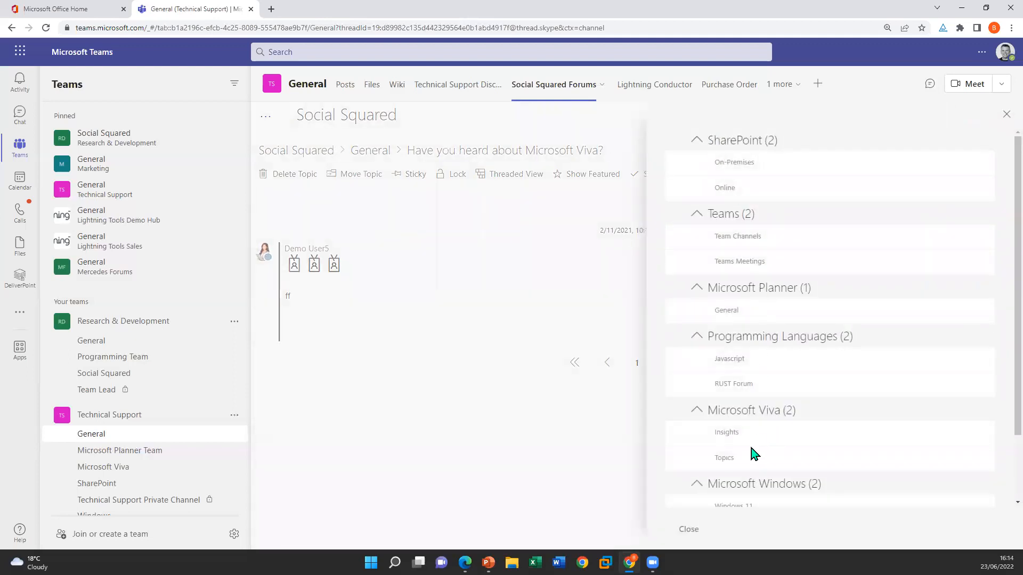
left_click(679, 434)
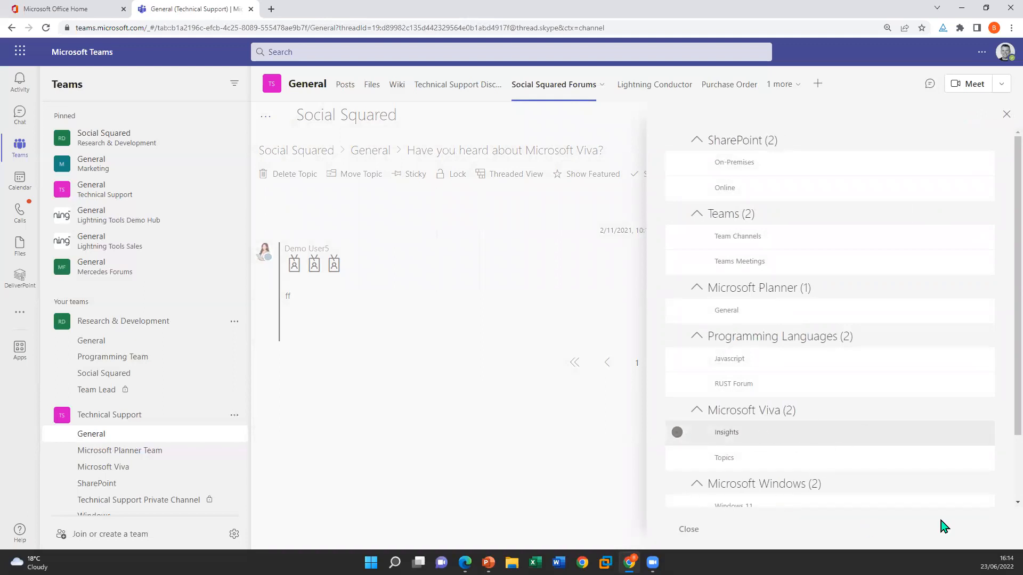
scroll(999, 349, "down", 3)
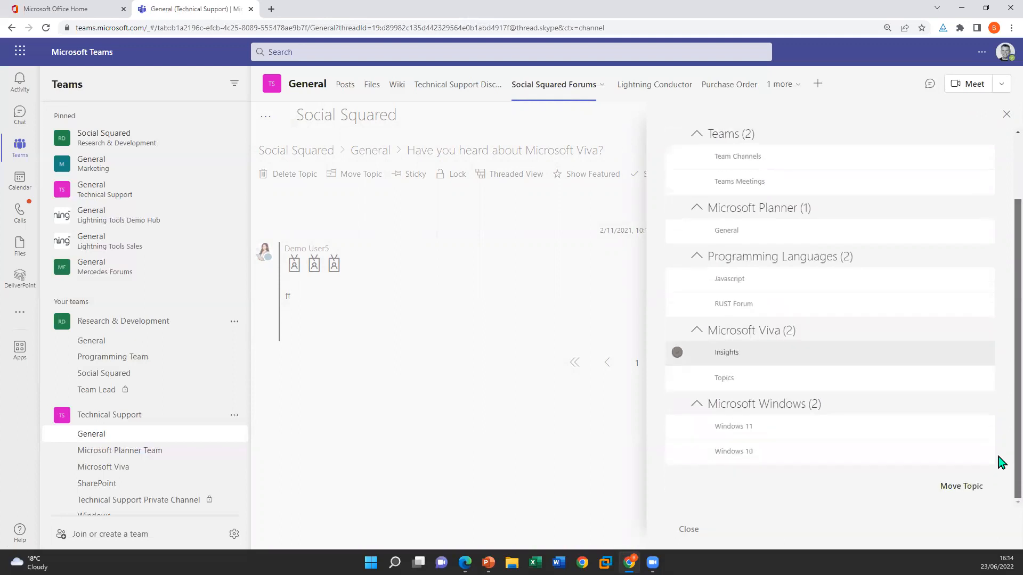
left_click(965, 484)
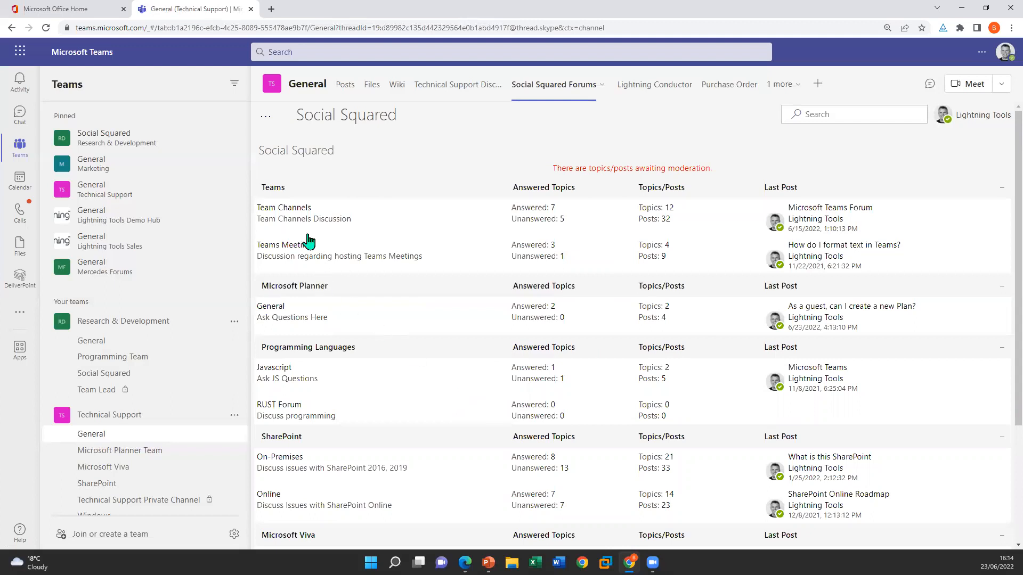
View the Team Channels forum's topics, then return to the forum overview and review its groups
left_click(301, 206)
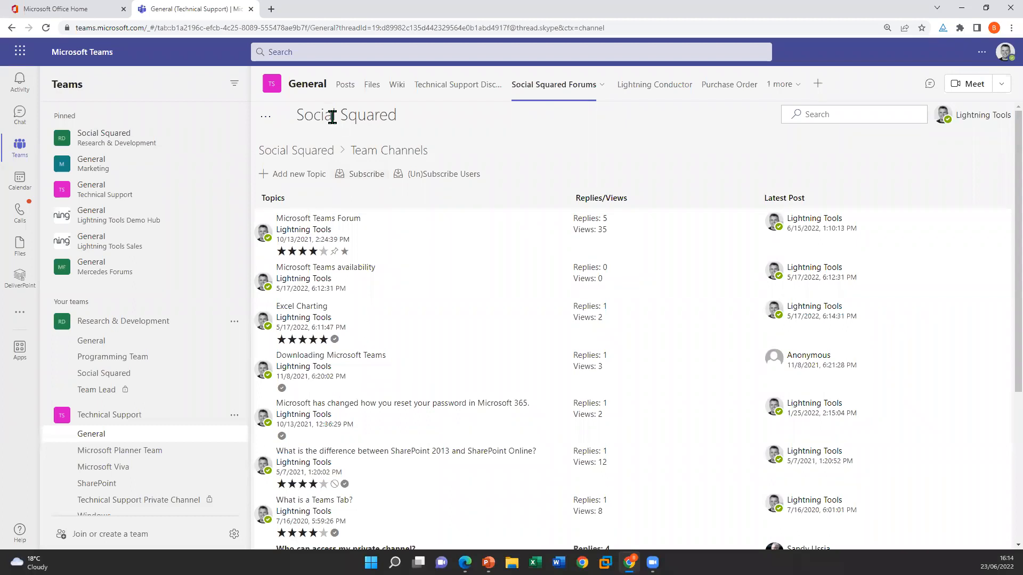
left_click(320, 154)
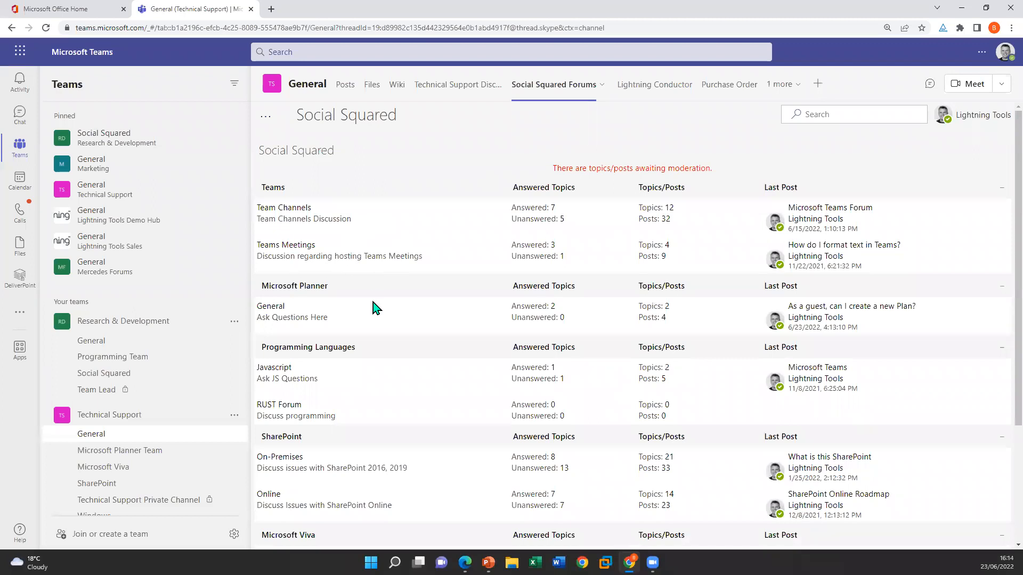
scroll(373, 308, "down", 3)
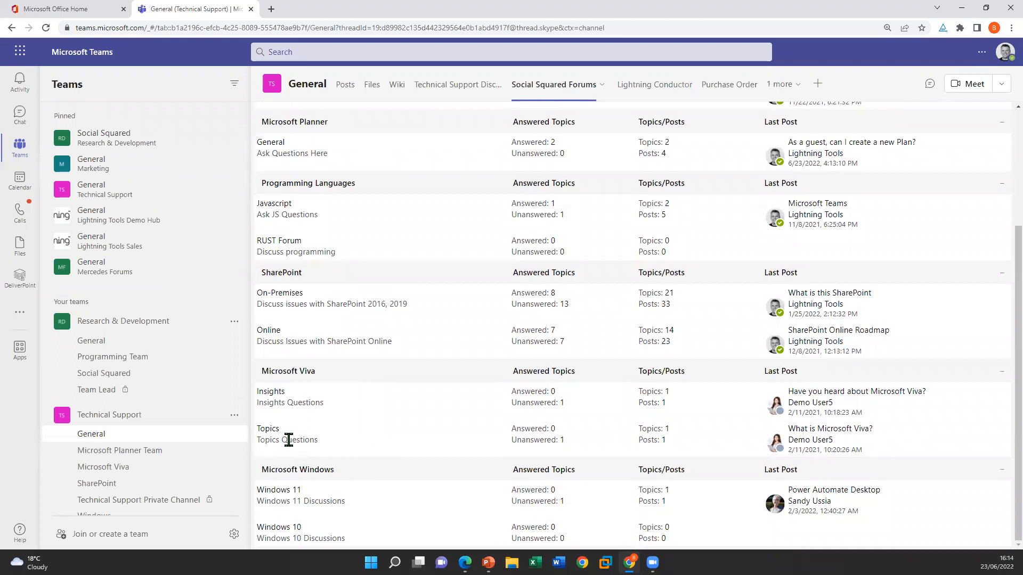
scroll(344, 298, "up", 3)
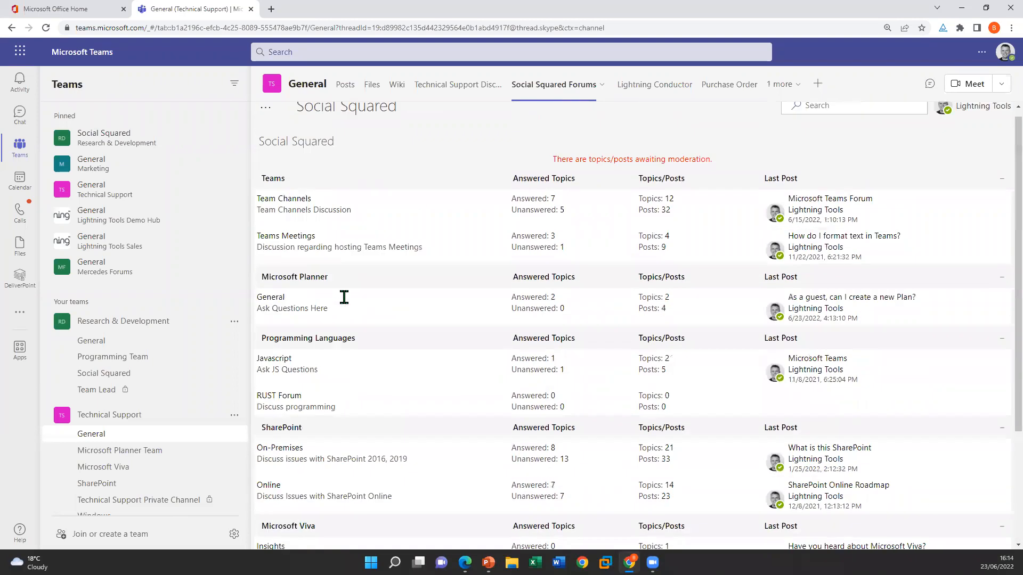
Start a new forum in the Microsoft Viva forum group with the title "Viva Goals" and the description "Viva Goals Questions"
left_click(267, 117)
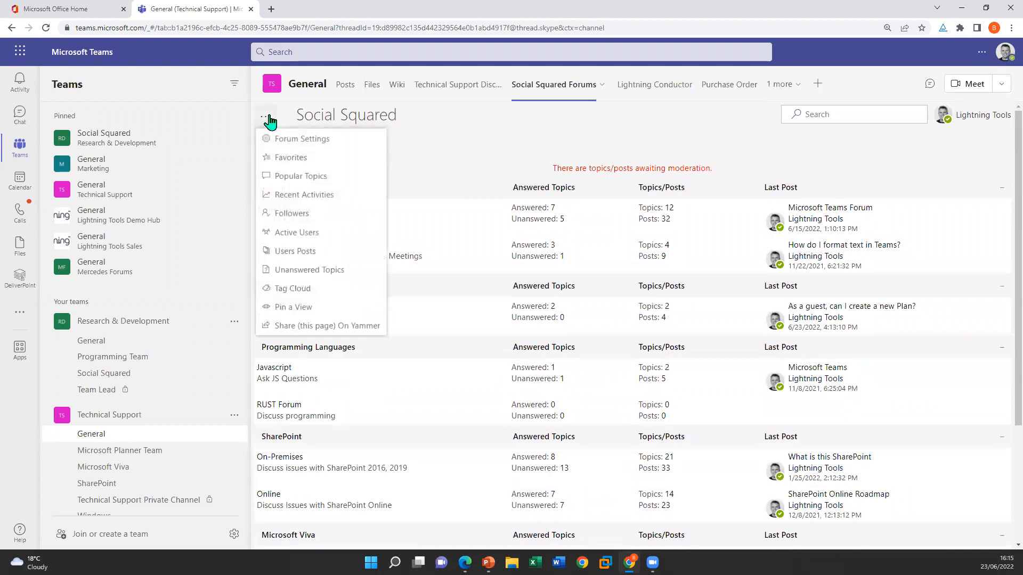
left_click(326, 139)
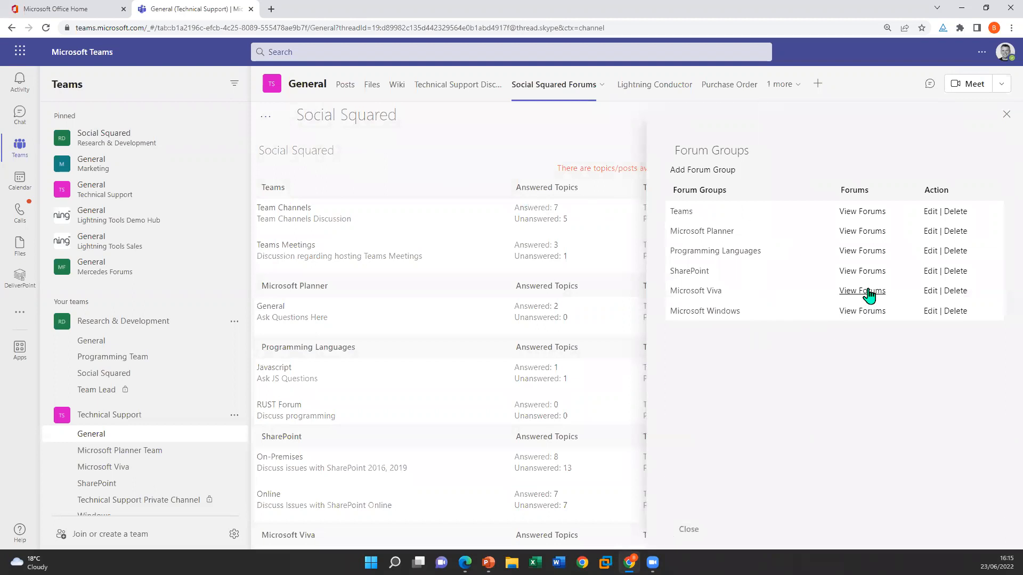
left_click(868, 292)
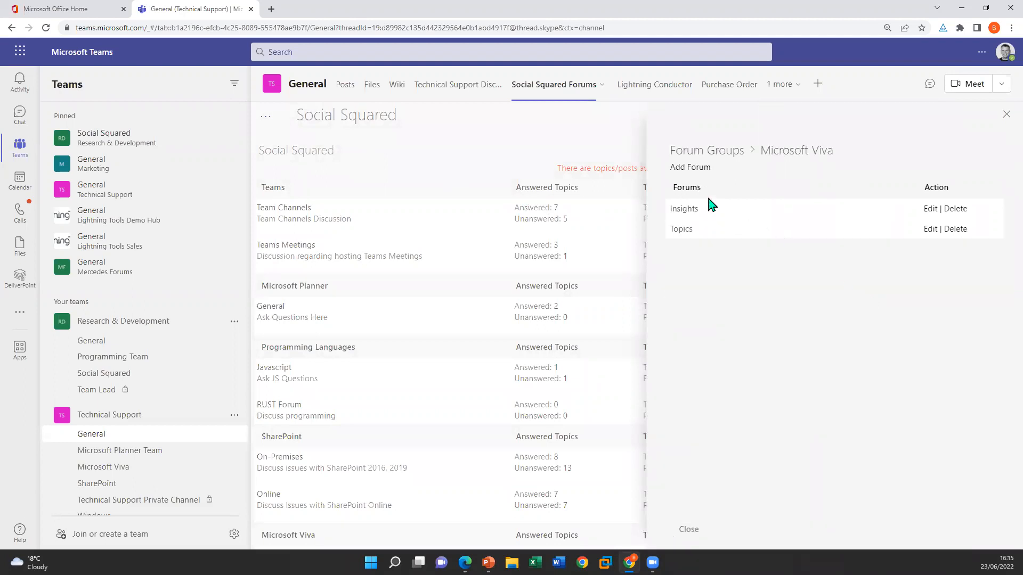
left_click(685, 168)
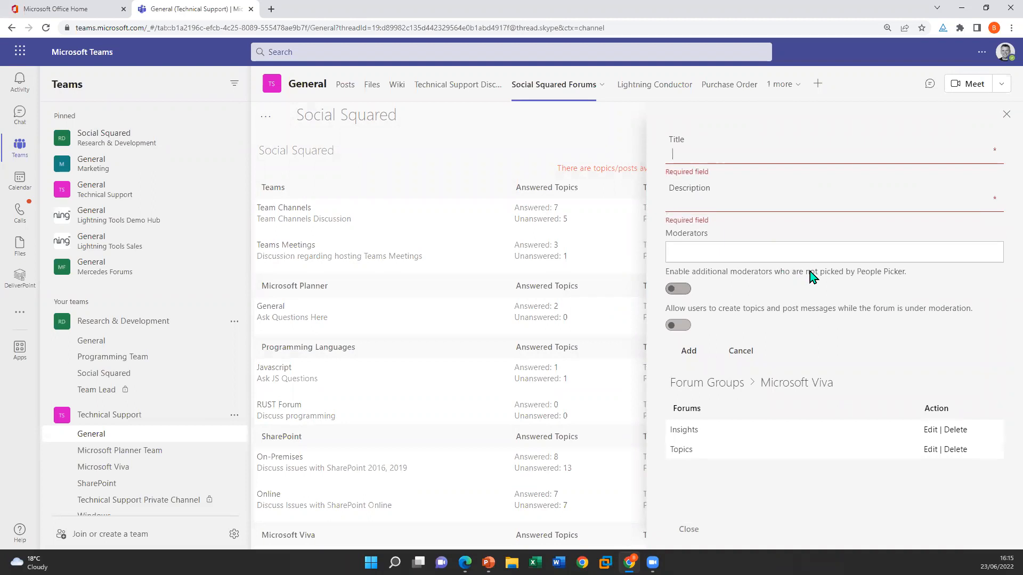
type("Viva Goals")
left_click(756, 193)
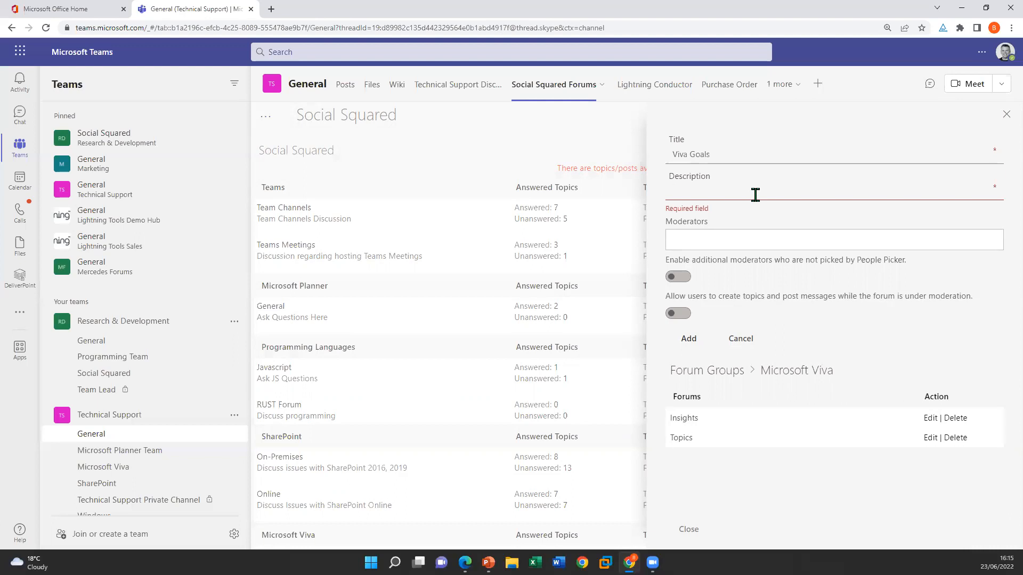
type("Viva Goals Questions")
Assign Demo User12 as the forum's moderator, allow users to create topics and post during moderation, and add the forum
left_click(759, 230)
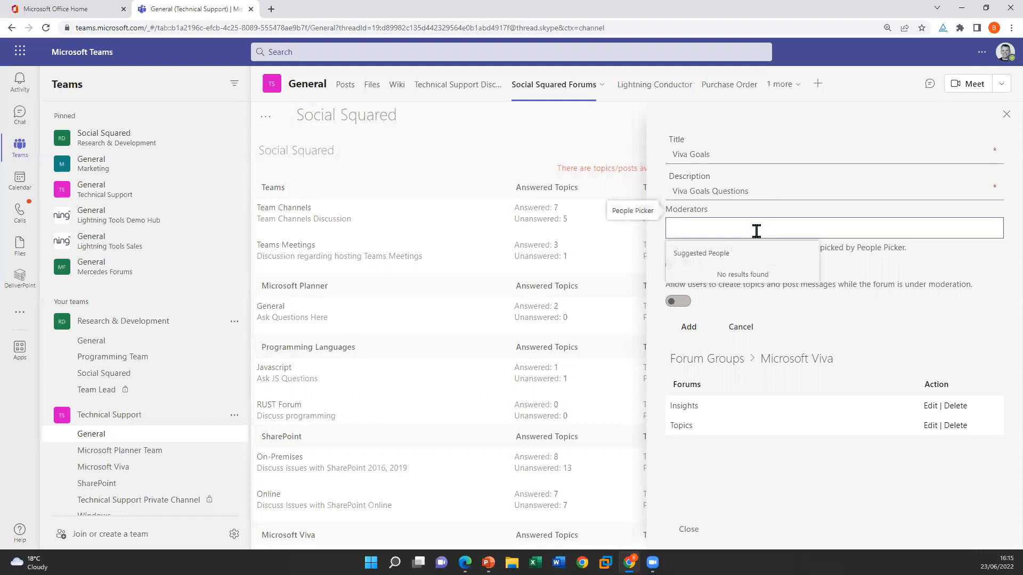
type("demo user1")
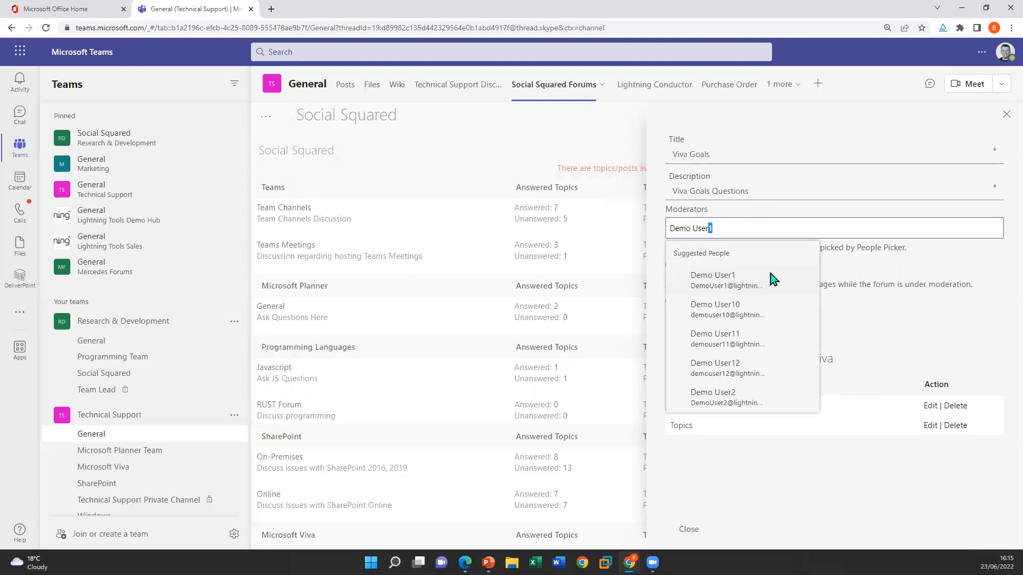
left_click(750, 373)
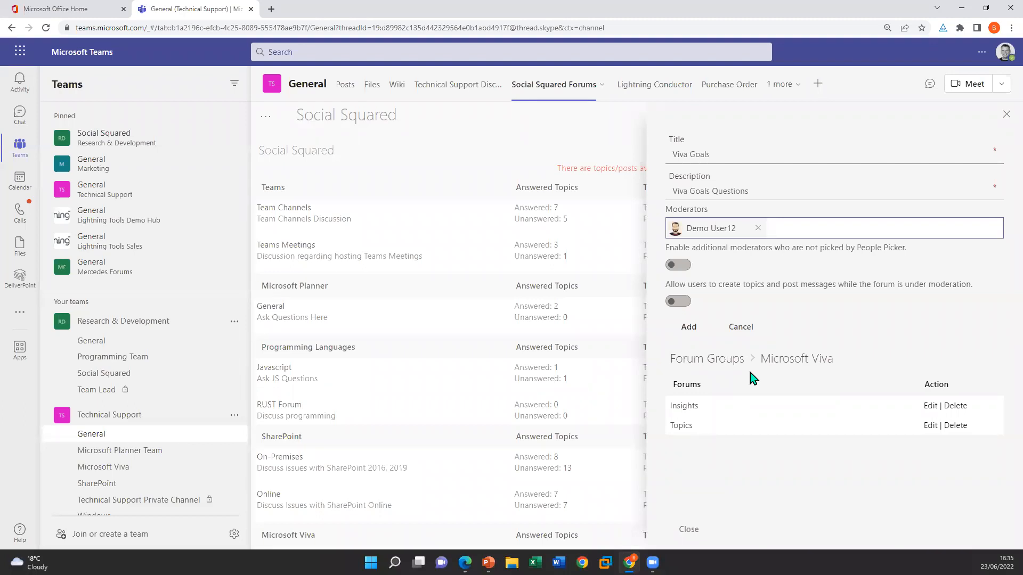
left_click(682, 302)
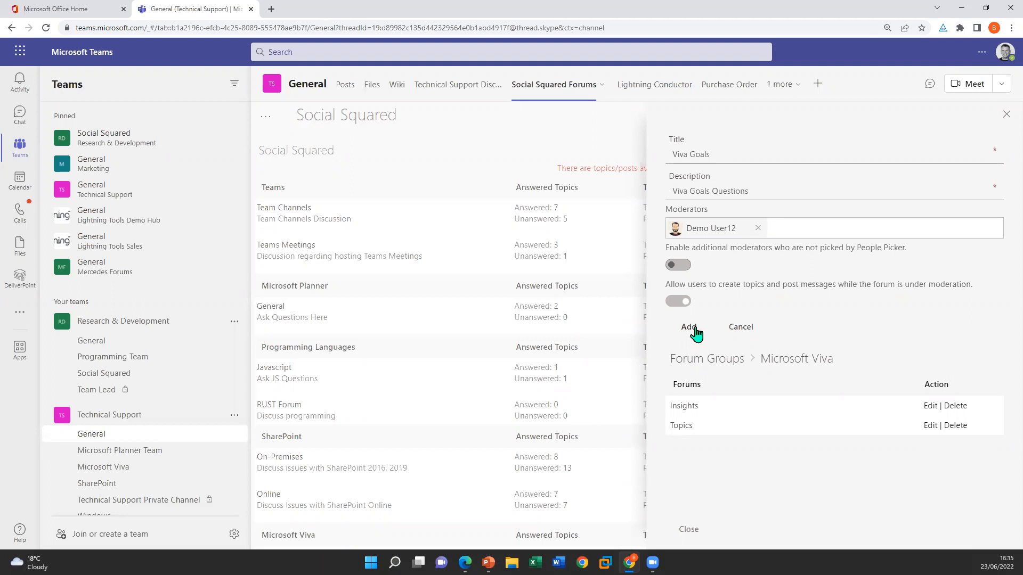
left_click(688, 331)
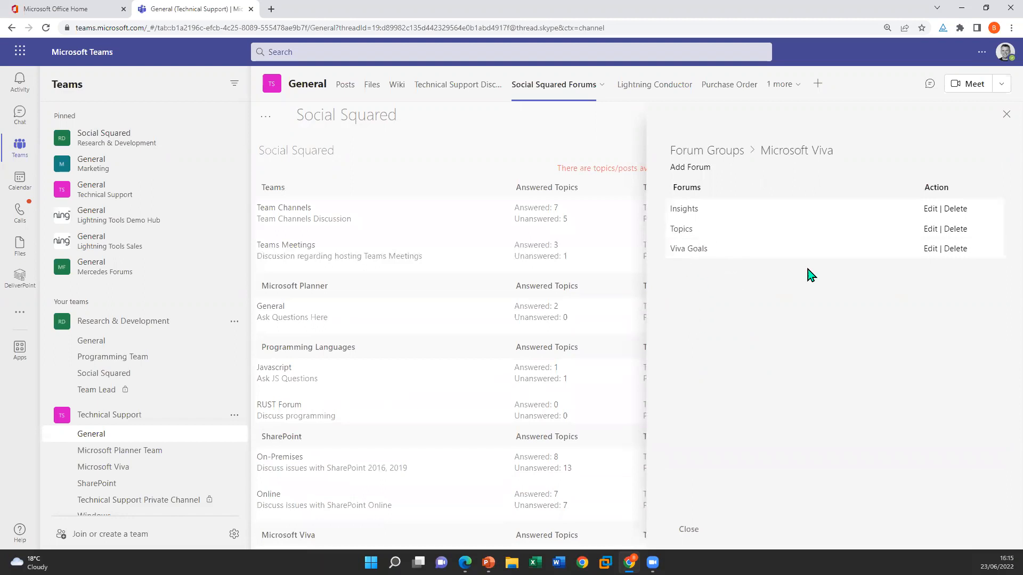
Close the forum settings, view the new Viva Goals forum under Microsoft Viva, and return to the forum overview
left_click(1005, 115)
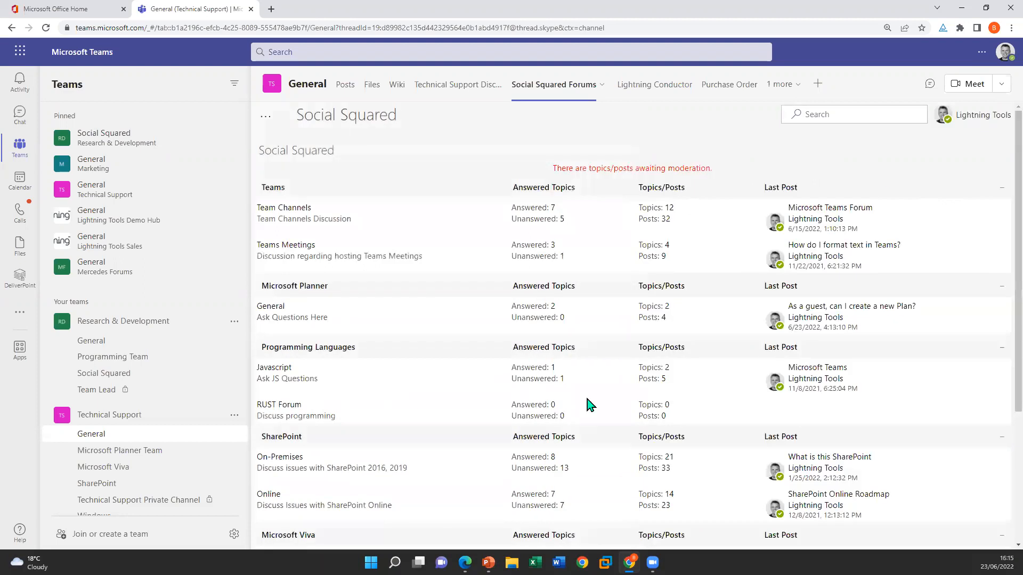
scroll(434, 469, "down", 3)
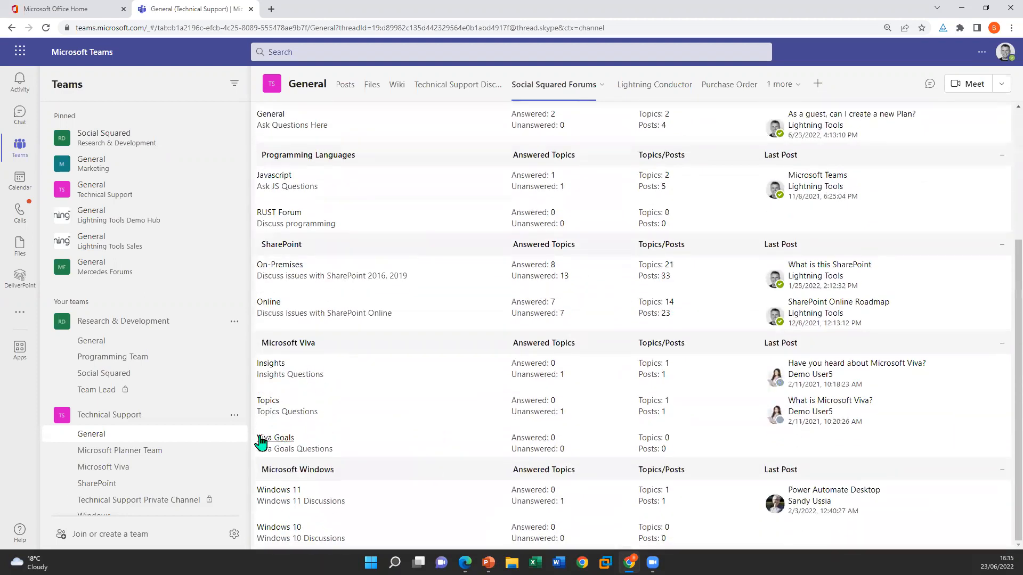
left_click(293, 439)
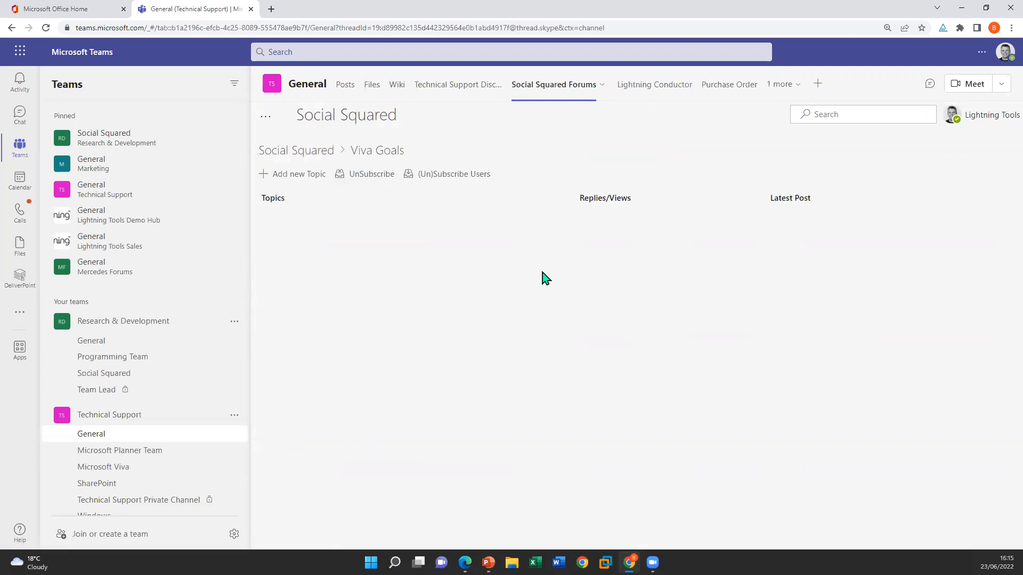
left_click(279, 152)
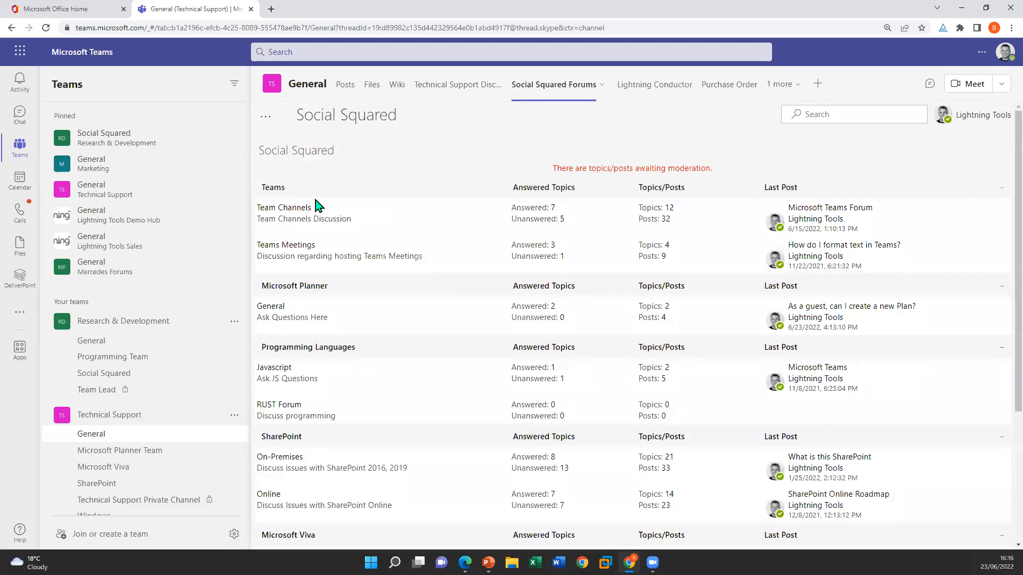
Browse the topics tagged SharePoint from the tag cloud, then return to the forum overview
left_click(265, 118)
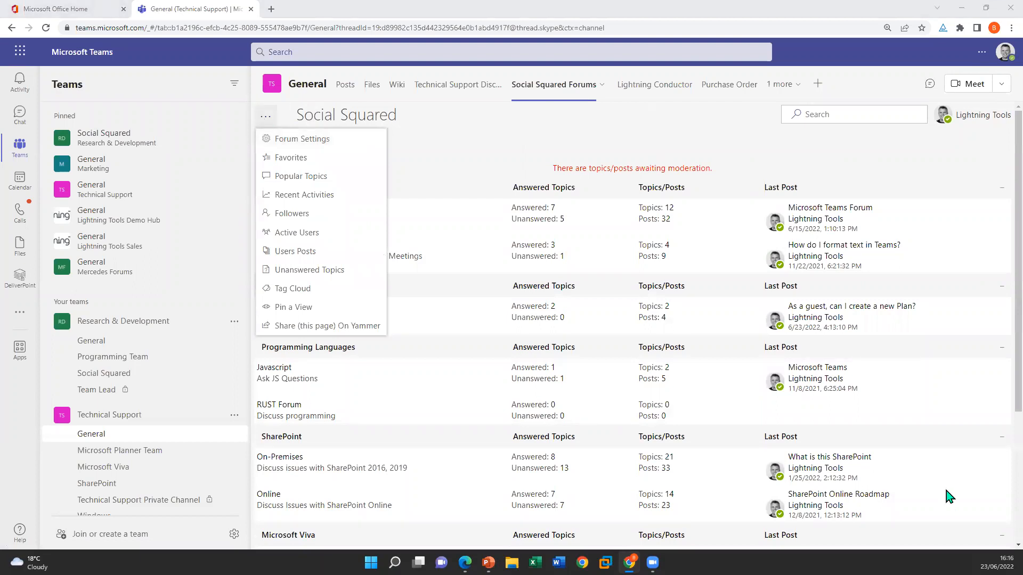
left_click(325, 290)
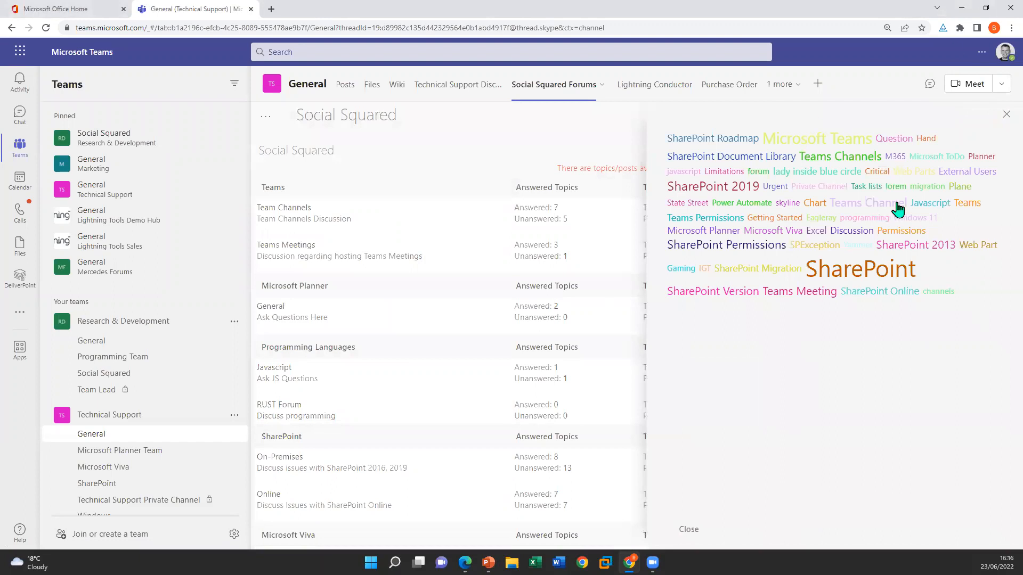
left_click(874, 268)
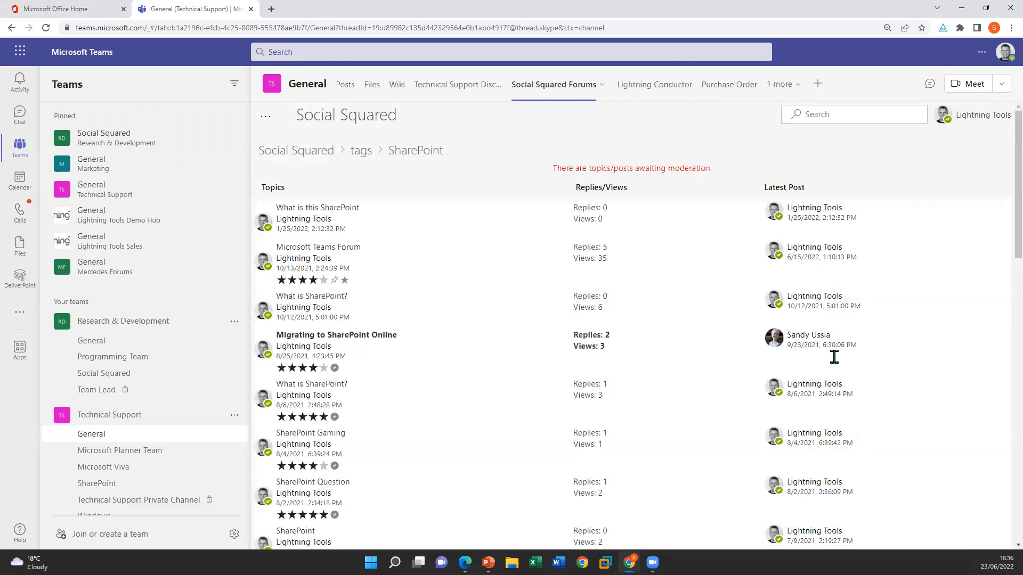
scroll(343, 226, "down", 6)
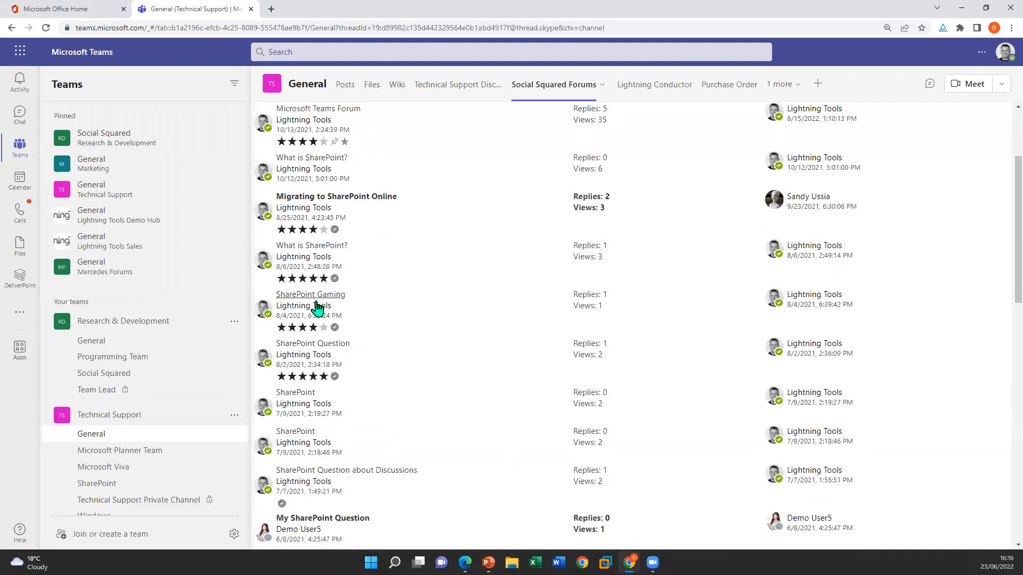
scroll(318, 483, "up", 6)
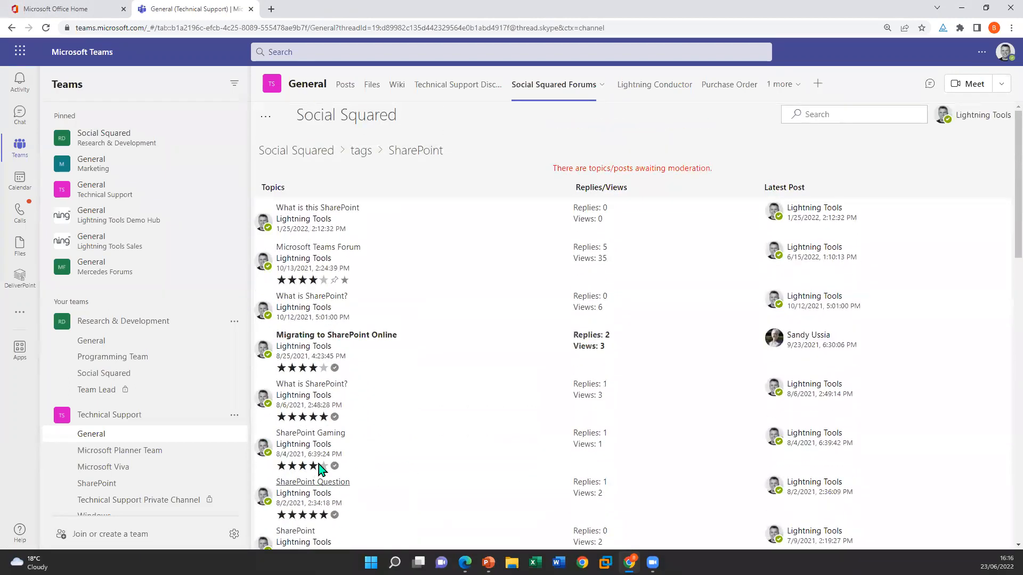
left_click(309, 152)
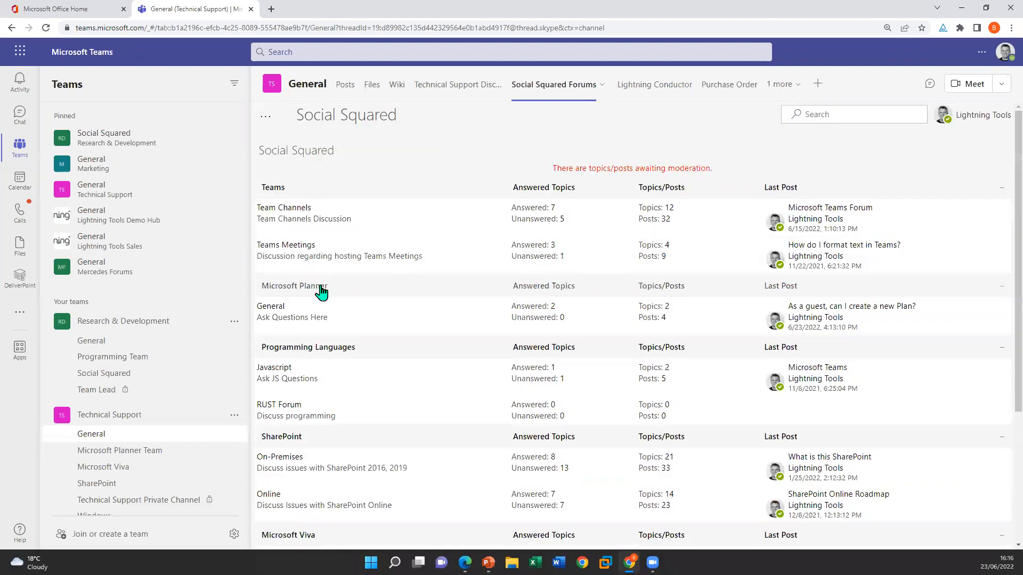
View the unanswered topics and the following/followers list, then return to the forum overview
left_click(266, 117)
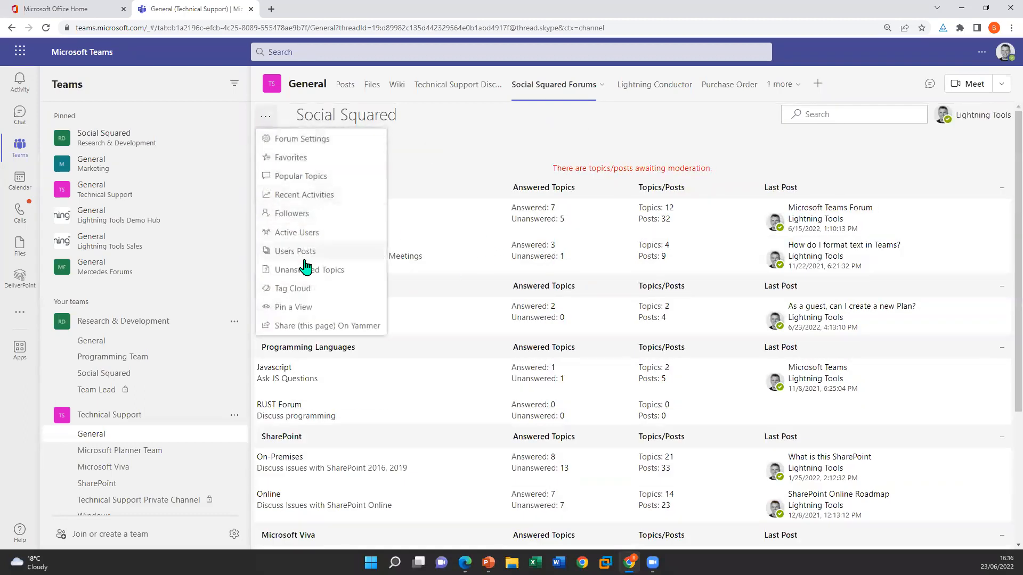
left_click(307, 270)
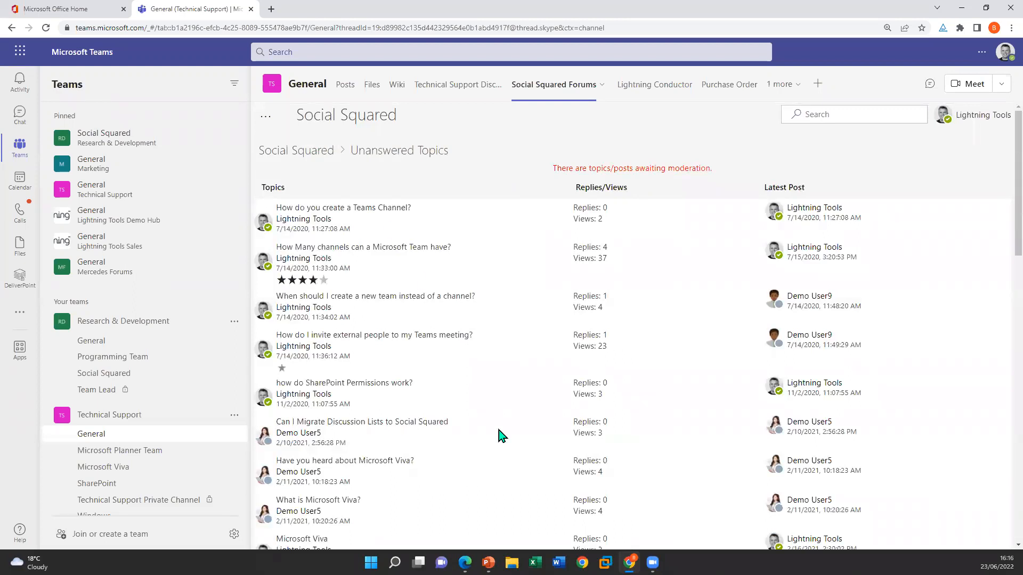
left_click(272, 122)
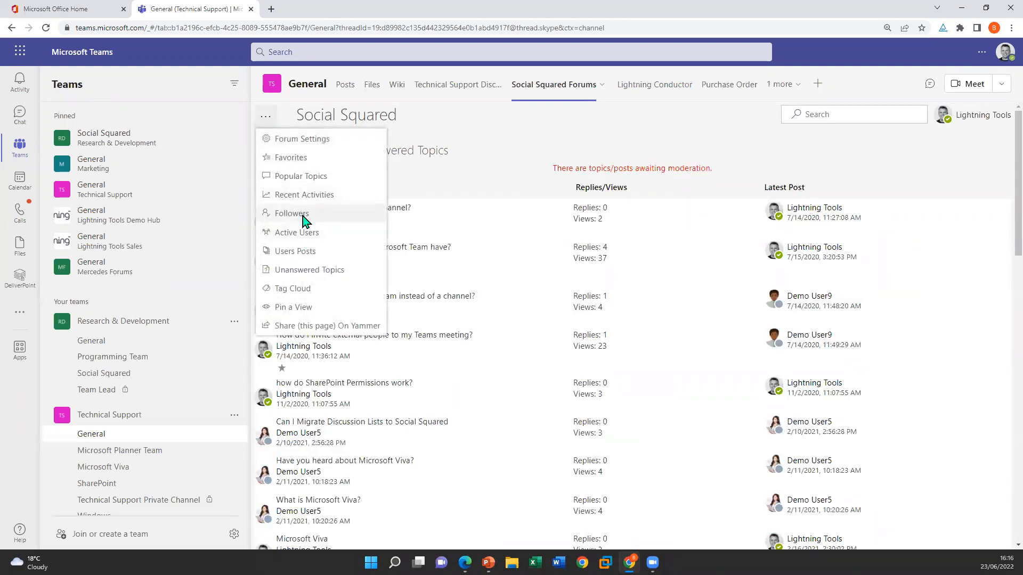
left_click(303, 216)
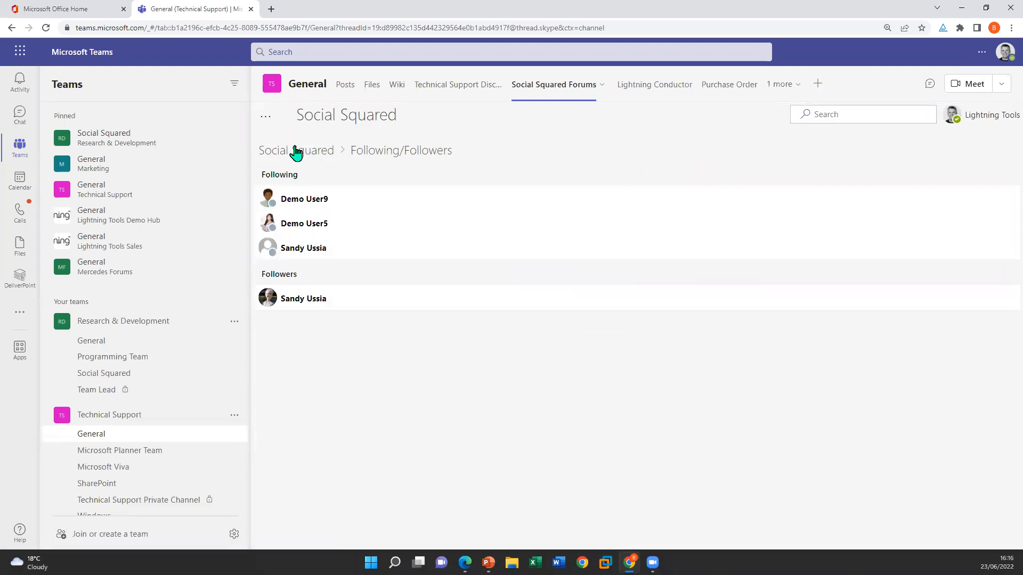
left_click(295, 151)
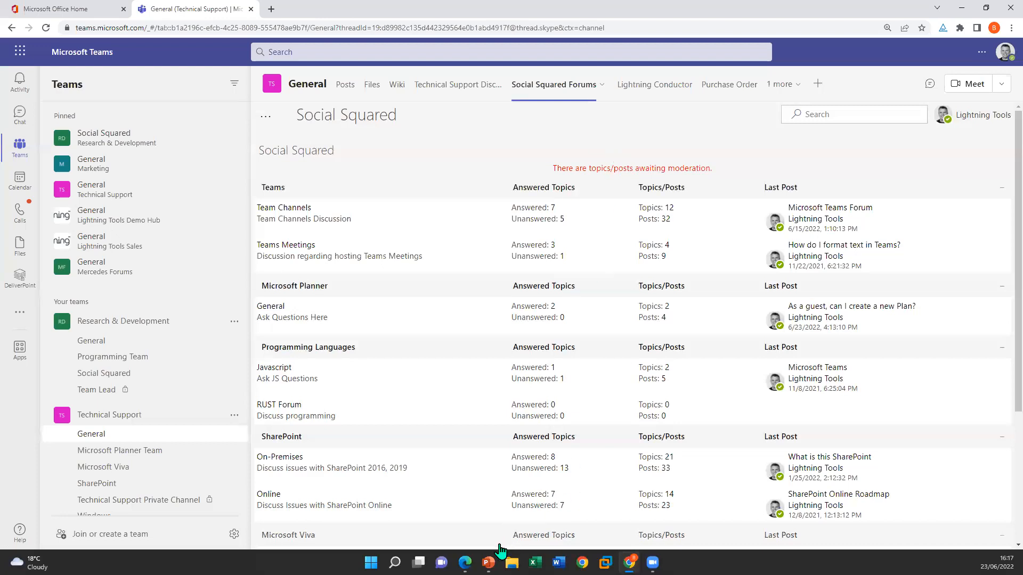
Switch to the PowerPoint slide show and advance from the Social Squared slide to the Content Reporting slide
mouse_move(488, 563)
left_click(488, 520)
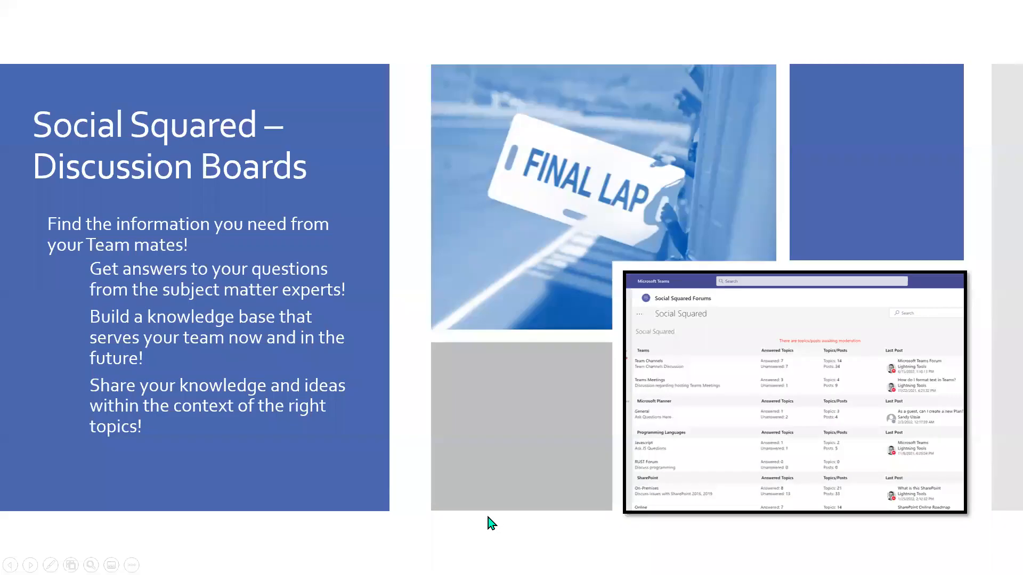
left_click(263, 185)
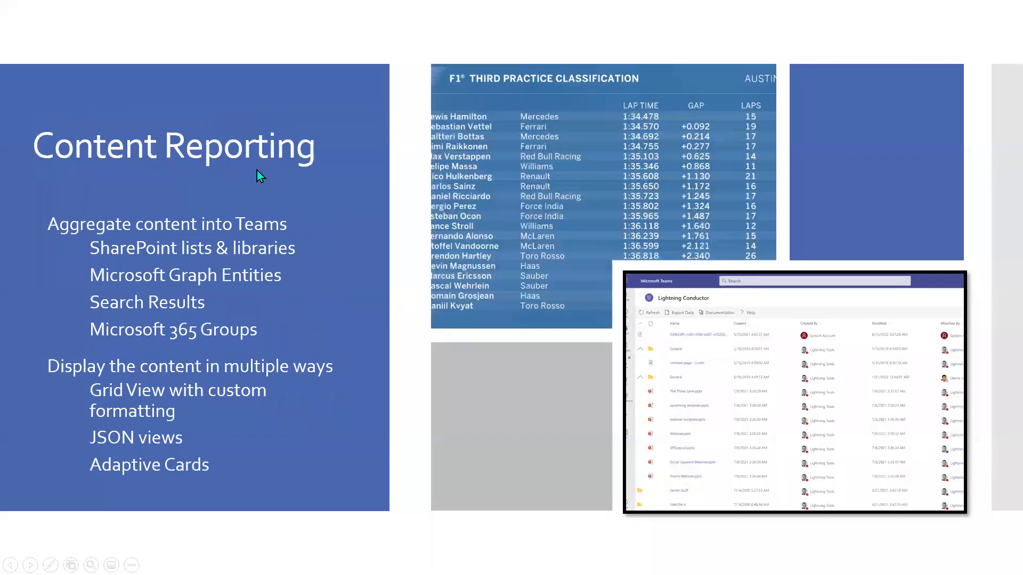
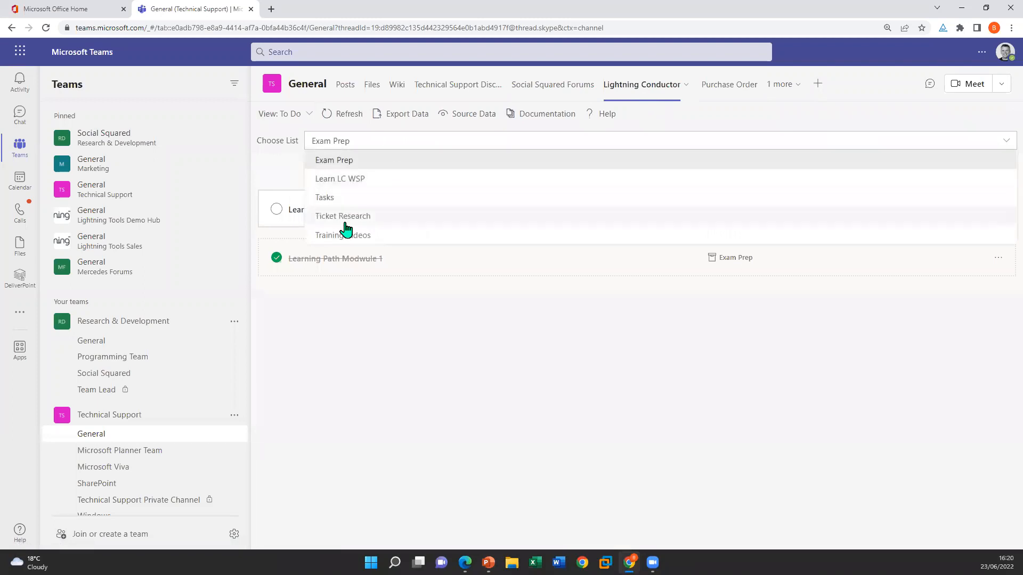
View the Training Videos to-do list and switch Lightning Conductor to the Planner view
left_click(350, 240)
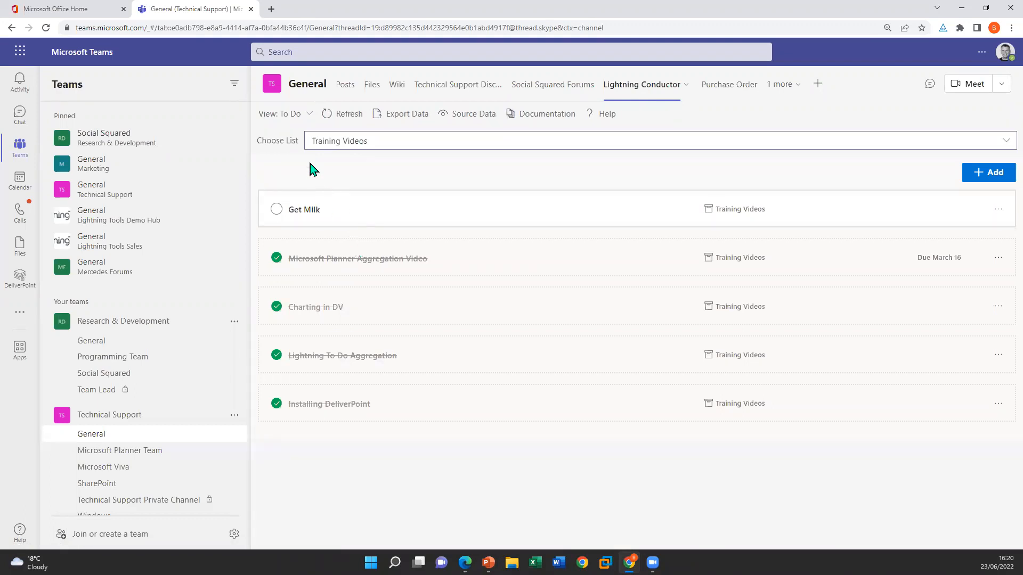
left_click(306, 115)
left_click(313, 136)
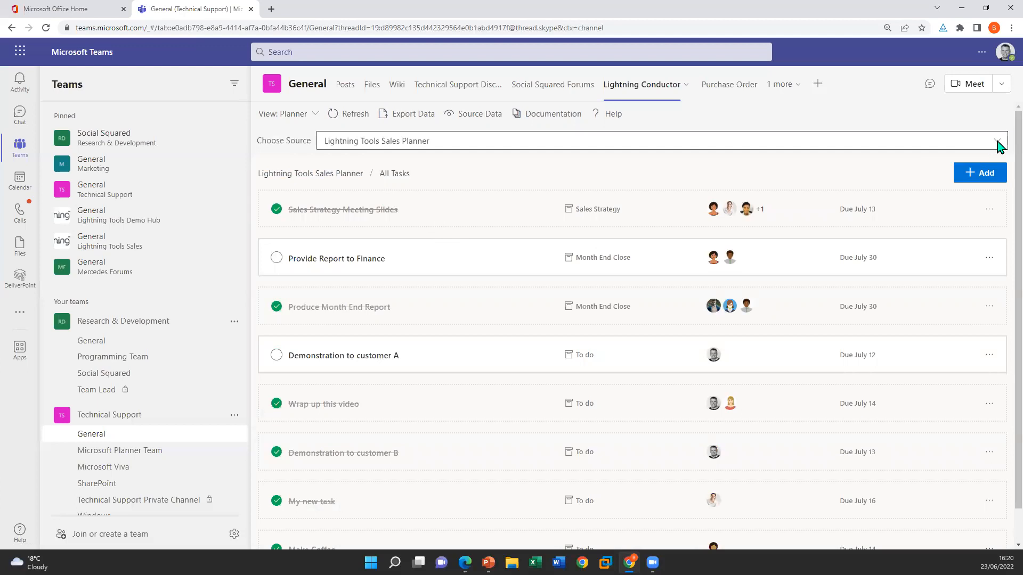
Choose Lightning Tools Sales Planner as the source and view the people assigned to the Provide Report to Finance task
left_click(997, 141)
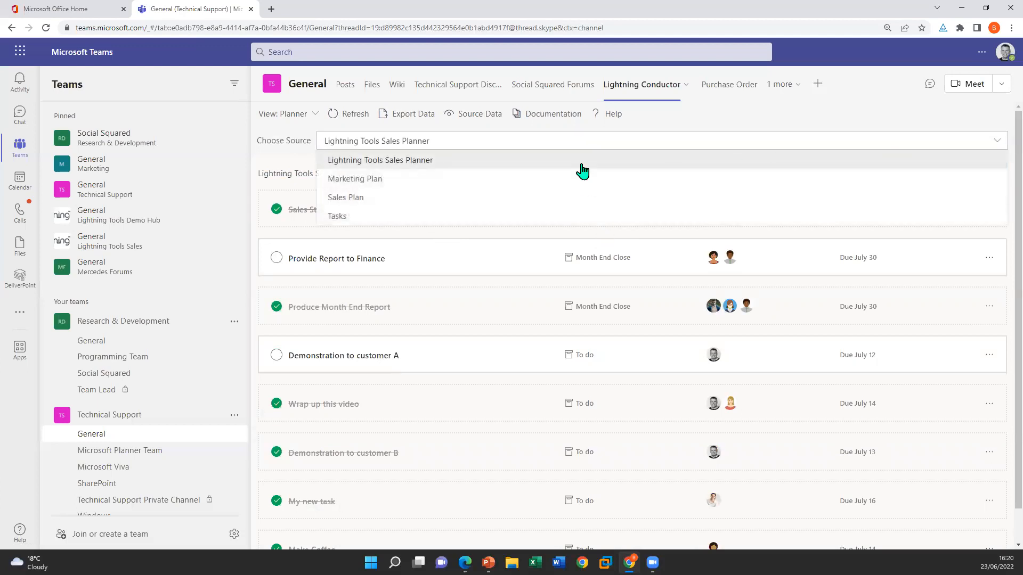
left_click(516, 161)
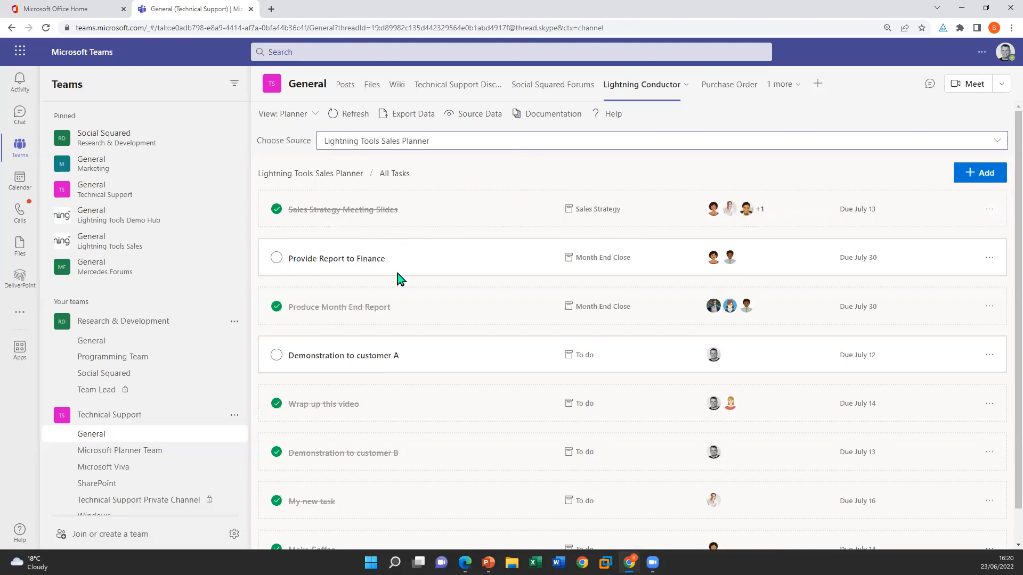
left_click(730, 257)
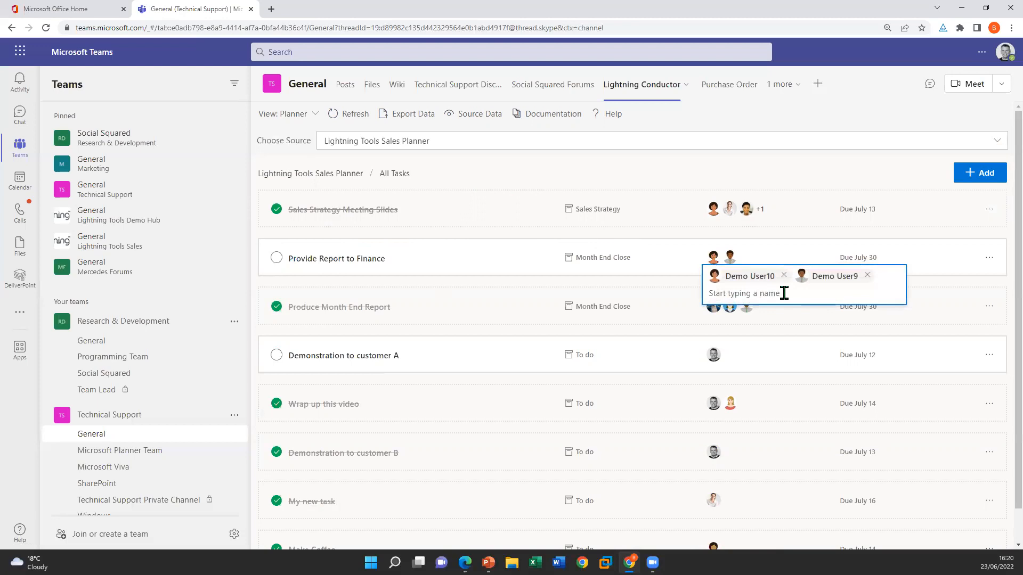
left_click(563, 292)
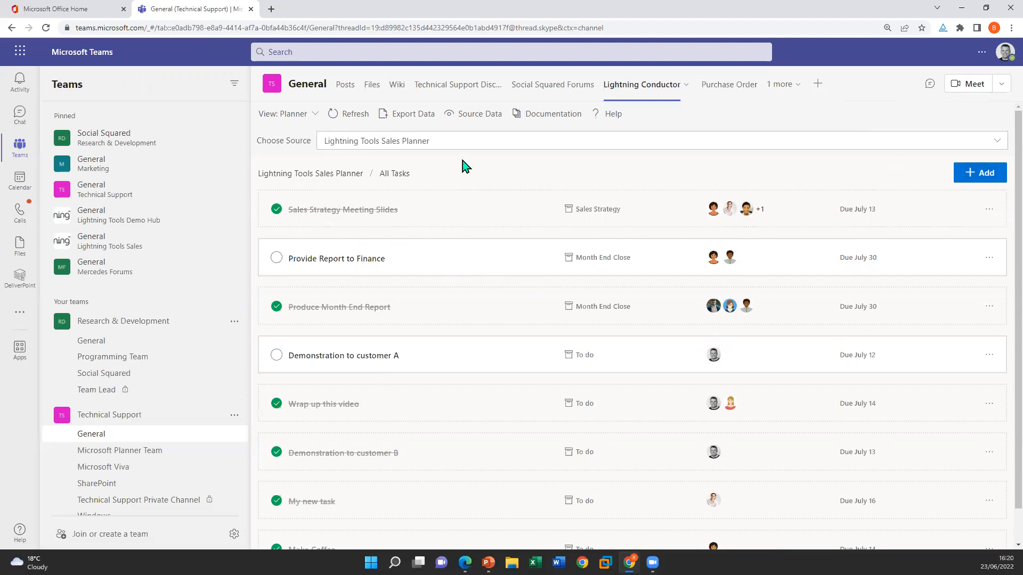
Open the Lightning Conductor tab's settings and add a new view named Documents
left_click(689, 89)
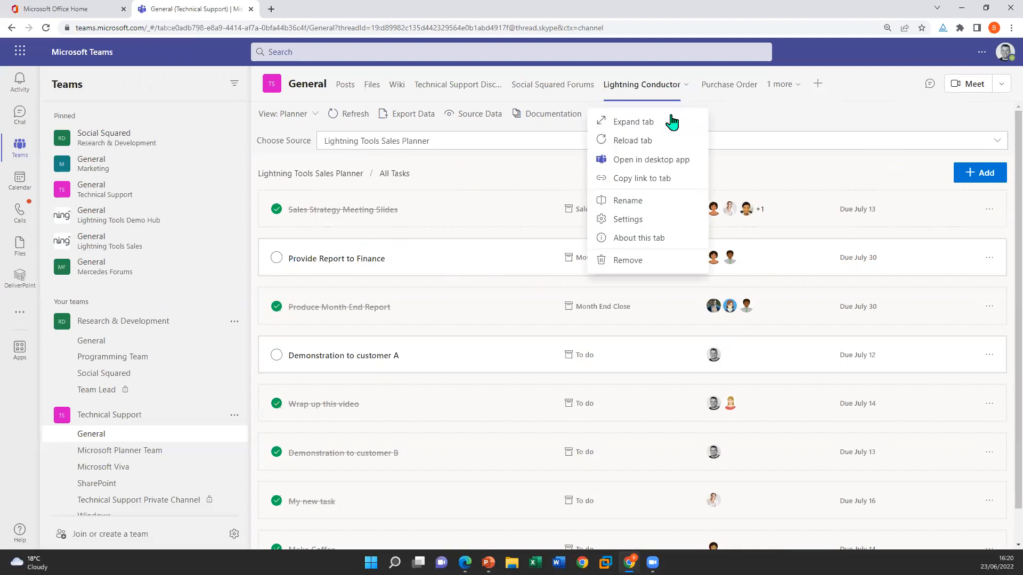
left_click(655, 221)
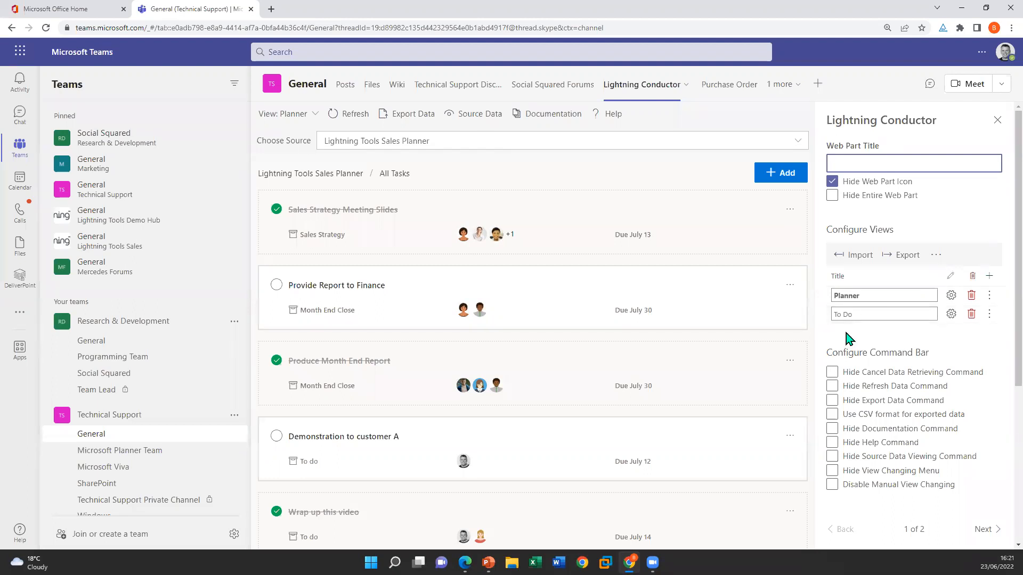
left_click(990, 276)
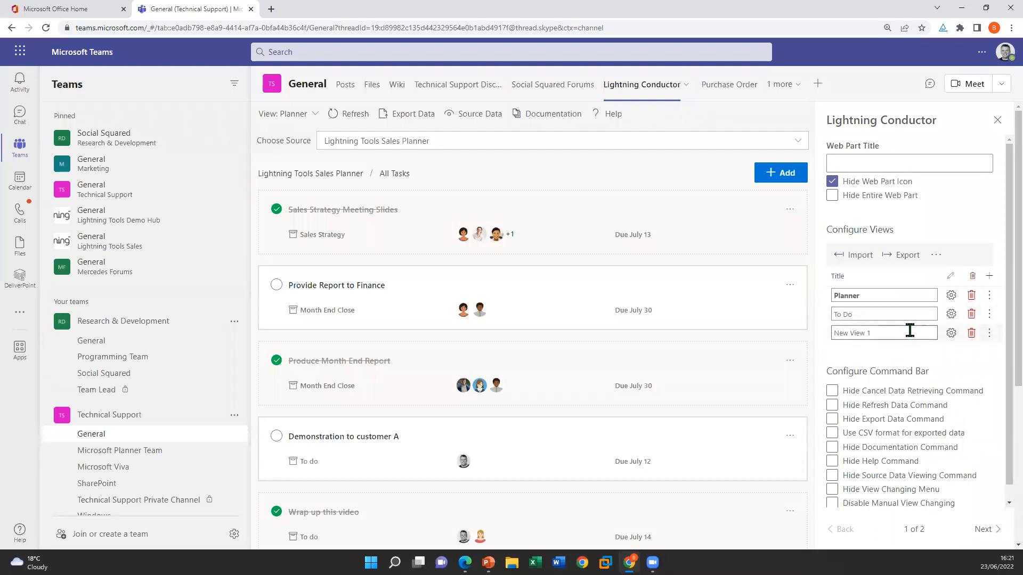
triple_click(910, 332)
type("Documents")
Configure the new Documents view to show Documents data refined to All Documents
left_click(951, 334)
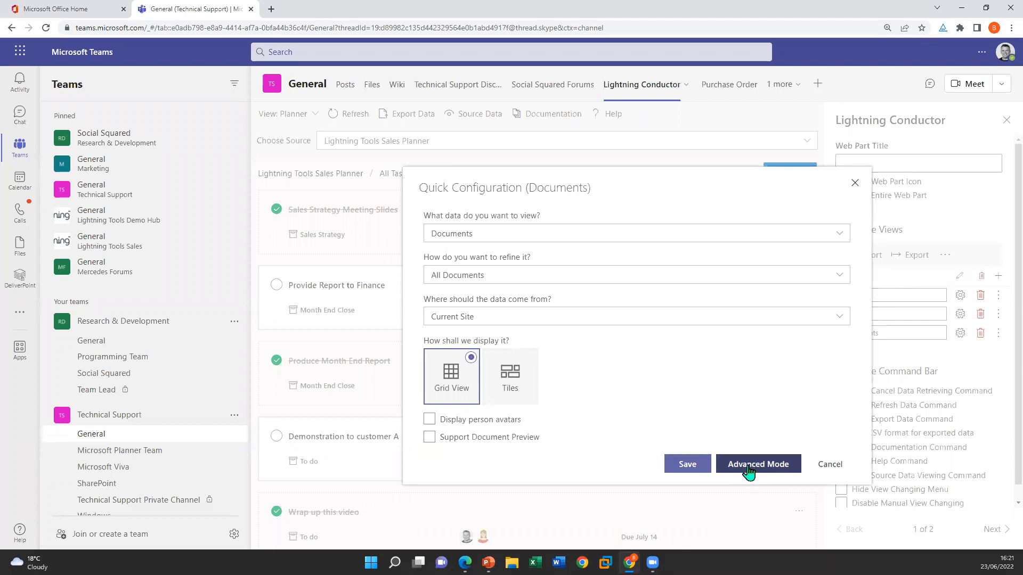
left_click(461, 245)
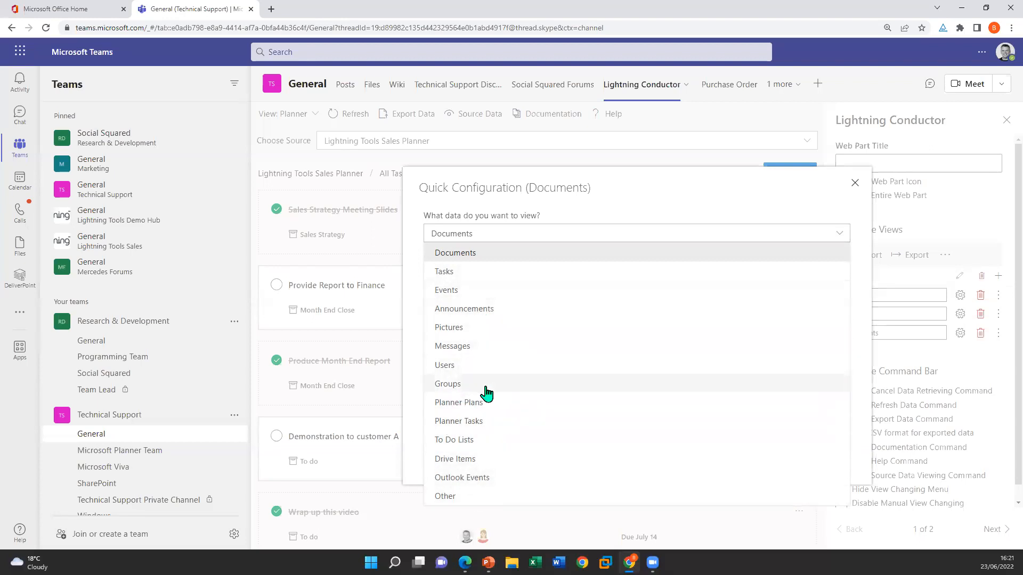
left_click(487, 252)
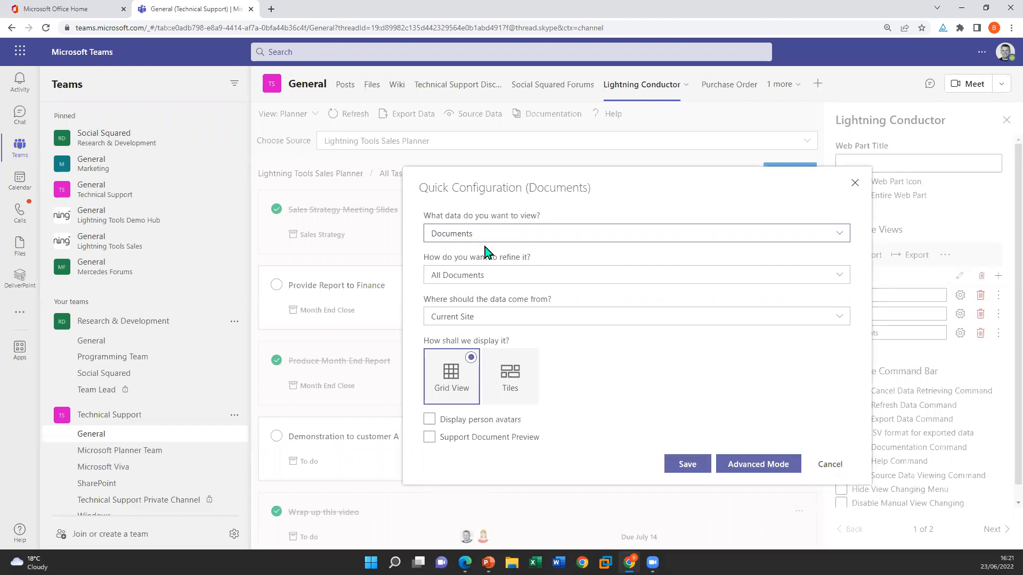
left_click(558, 277)
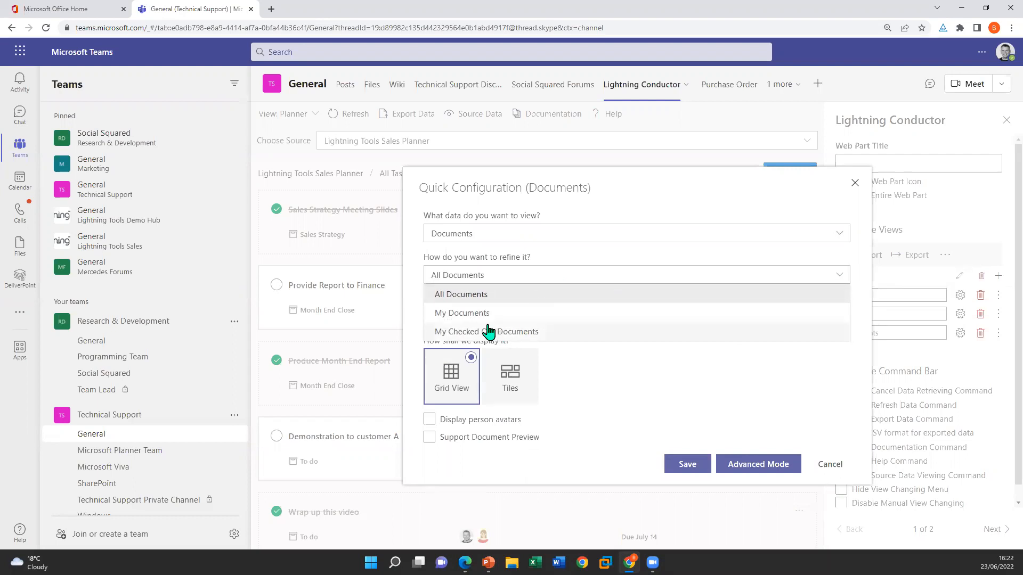
left_click(485, 298)
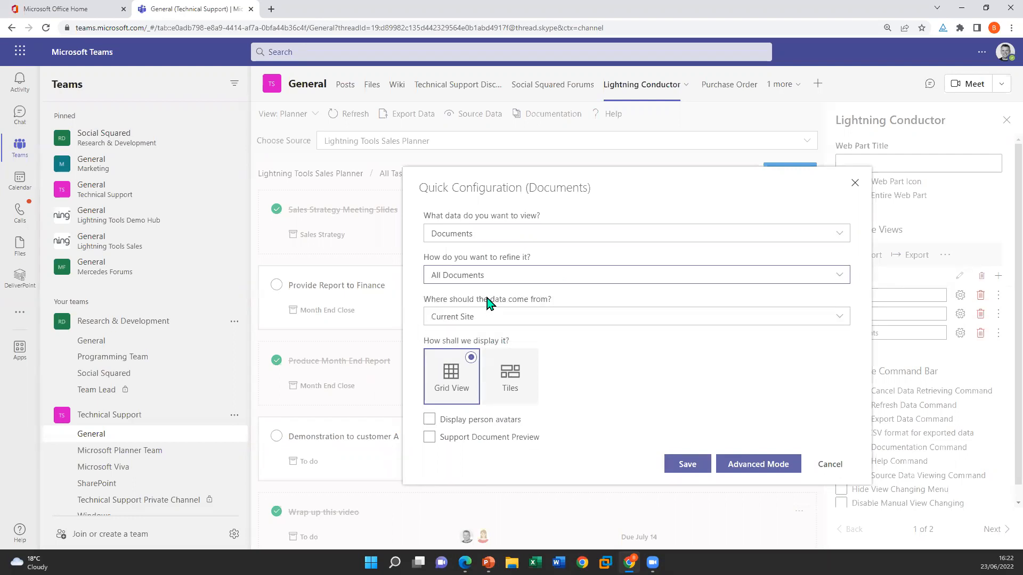
Source the Documents view from Current Site and Associated Sites, enable person avatars, and save the configuration
left_click(599, 320)
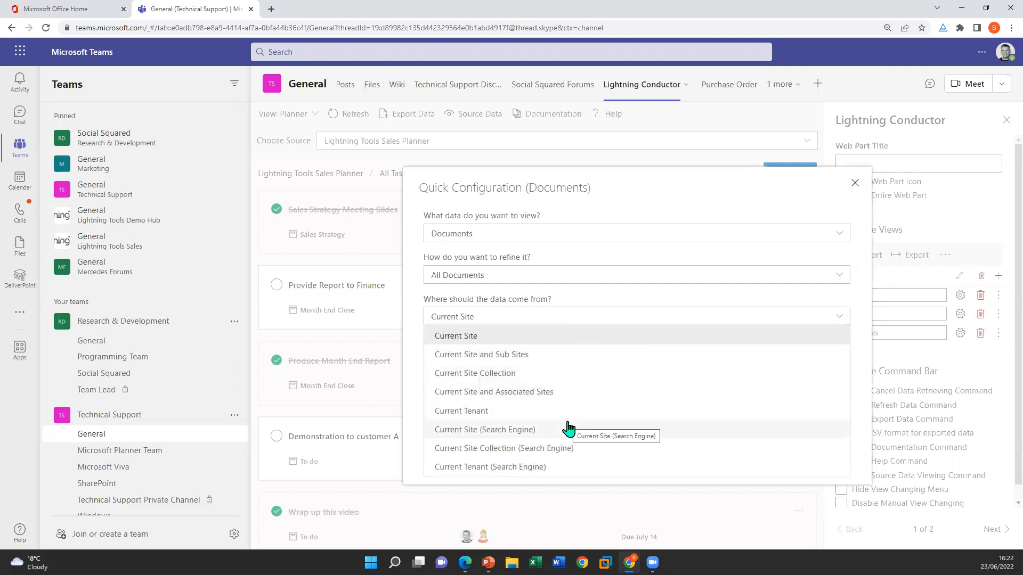
left_click(470, 393)
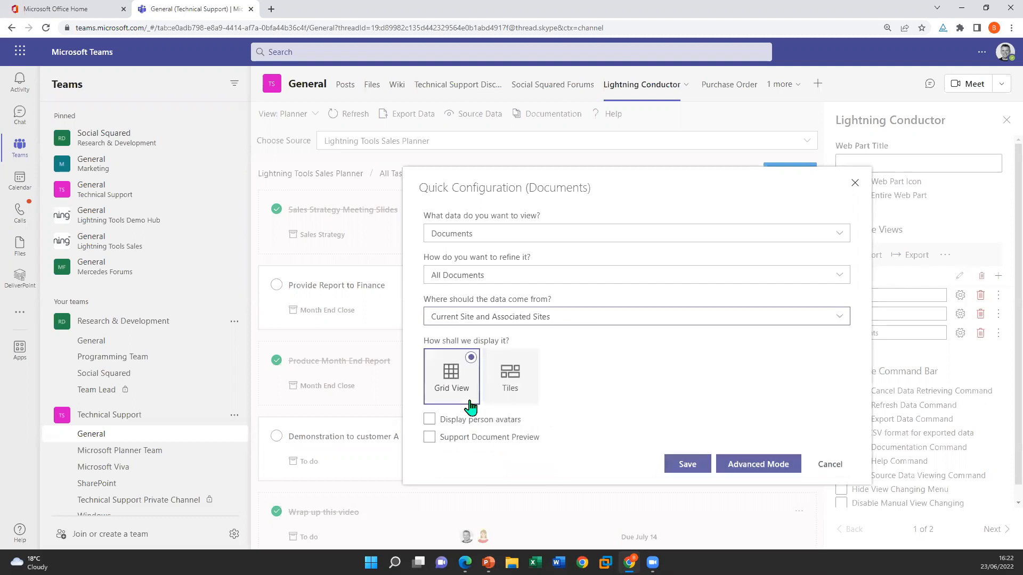
left_click(521, 320)
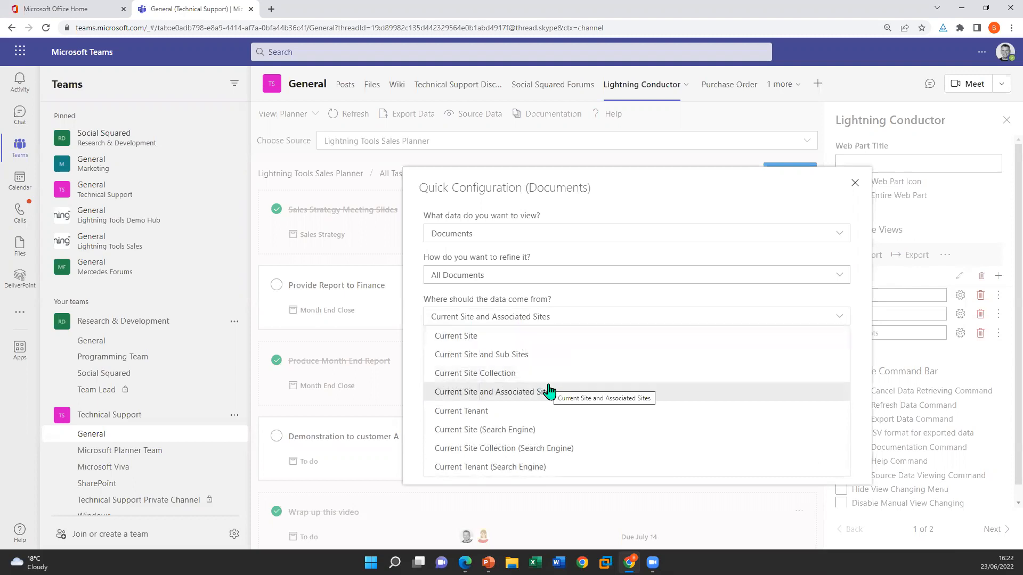
left_click(645, 321)
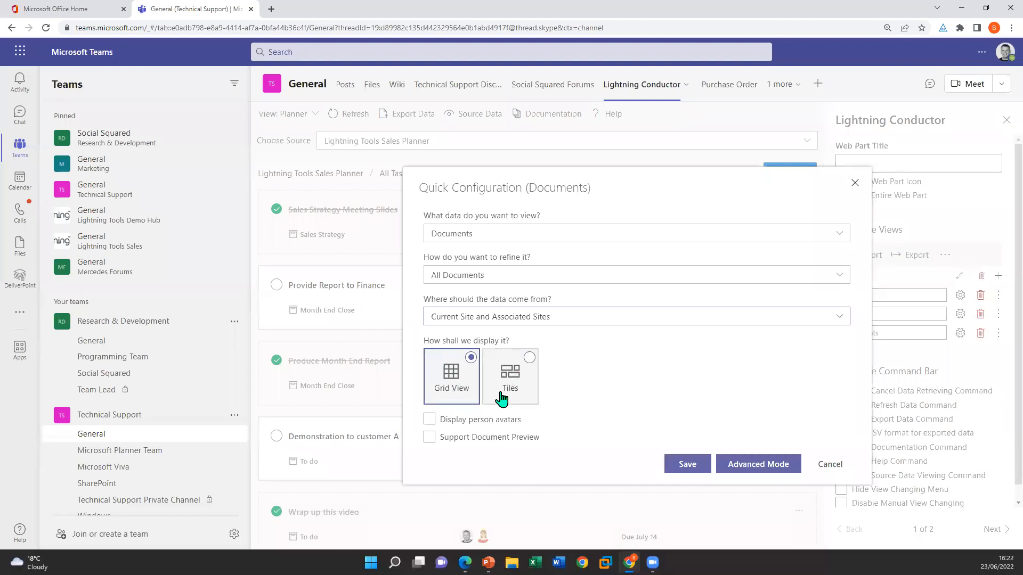
left_click(429, 420)
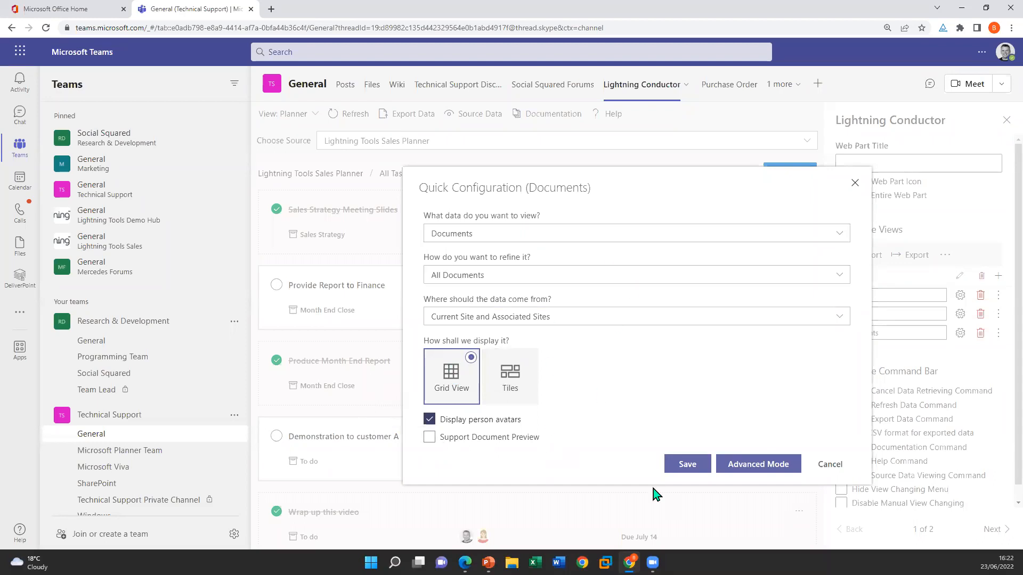
left_click(688, 467)
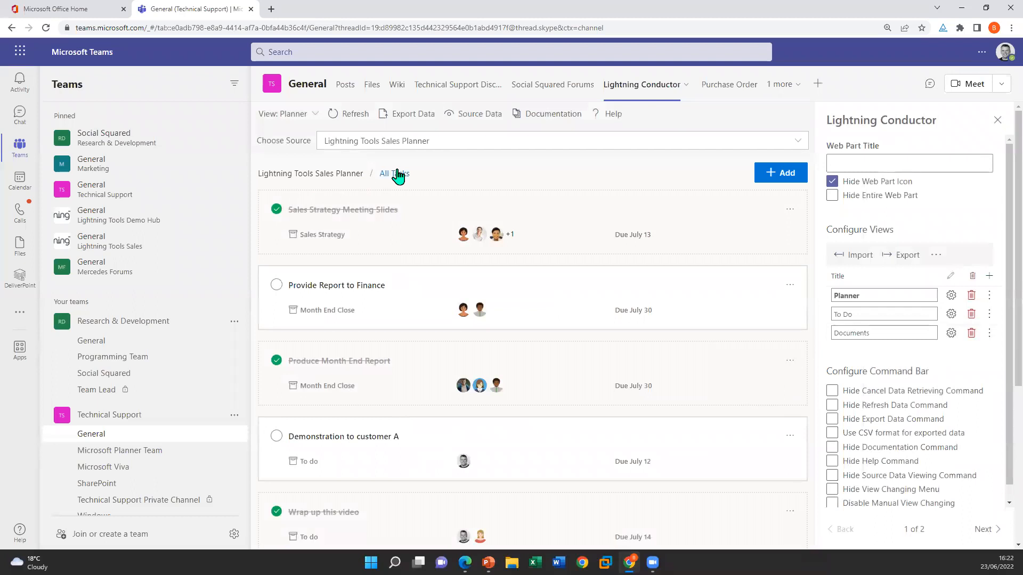
Switch Lightning Conductor to the Documents view and browse the aggregated folders and files
left_click(312, 115)
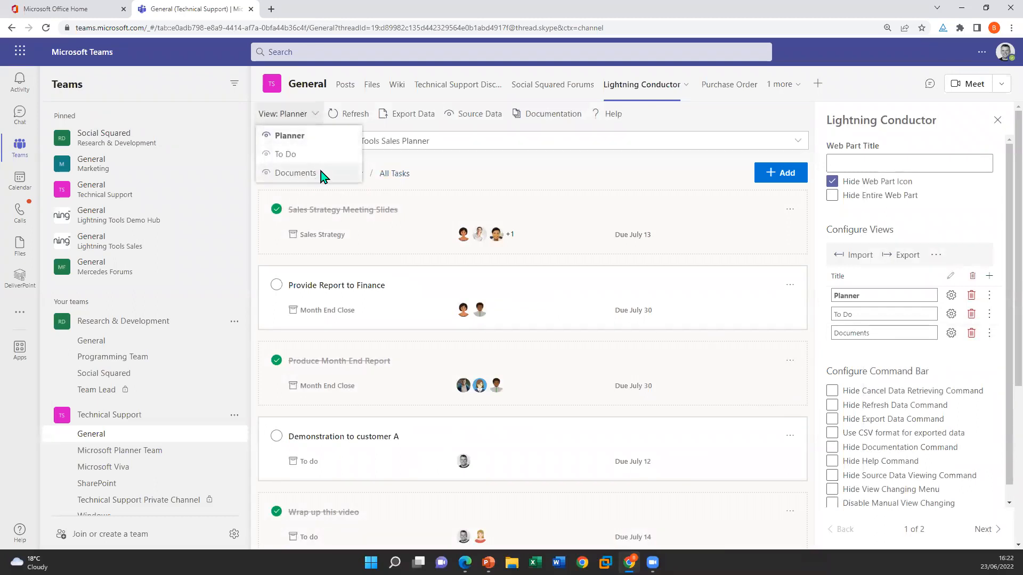
left_click(295, 173)
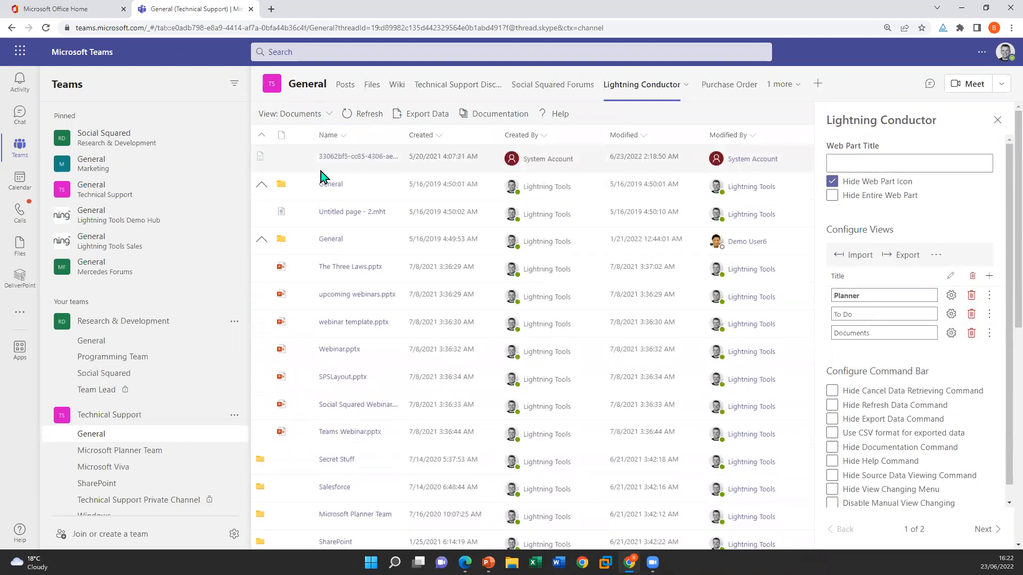
left_click(261, 240)
left_click(261, 240)
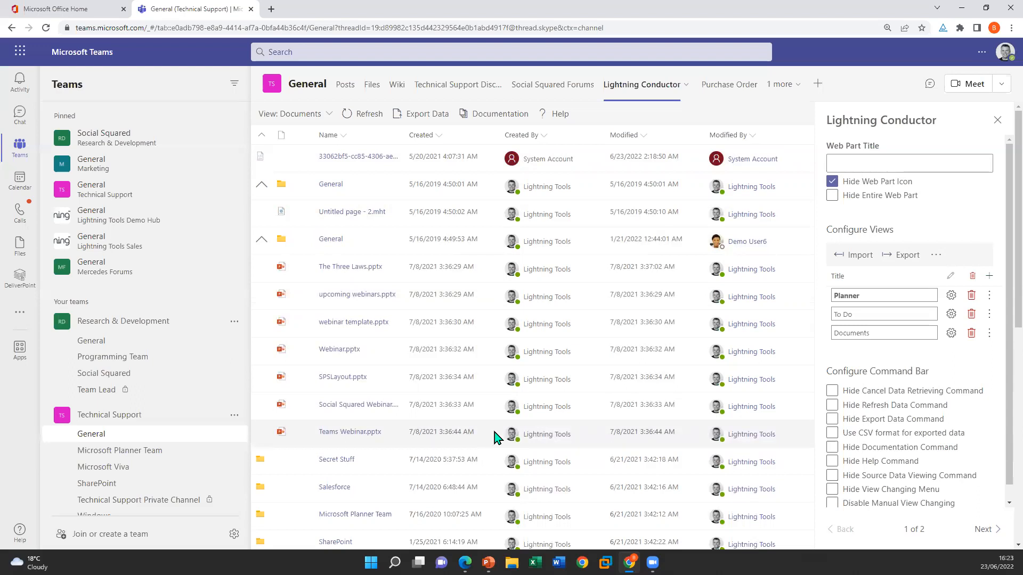
scroll(478, 450, "down", 8)
scroll(407, 511, "up", 10)
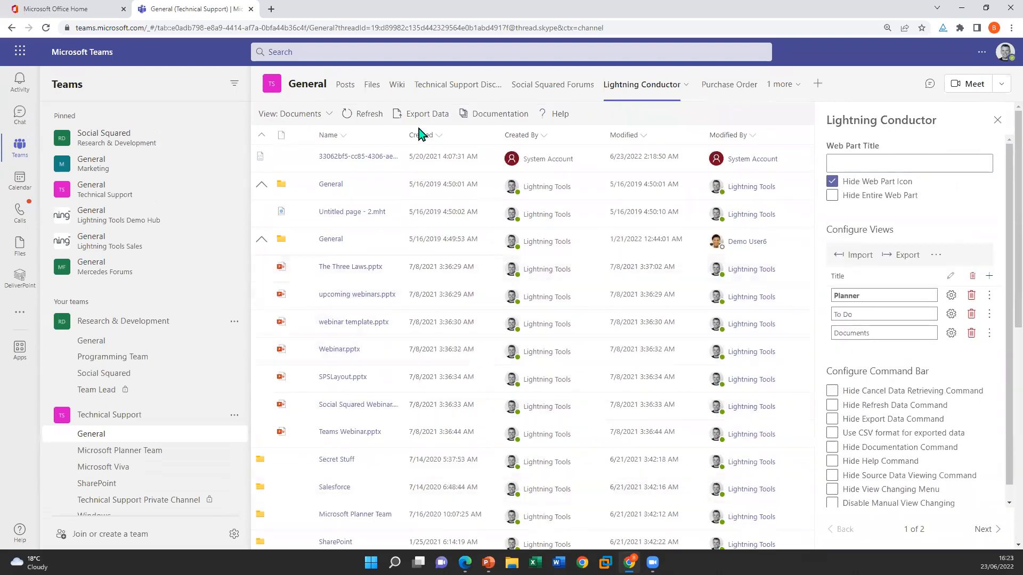
Add the File Size column to the Documents view
left_click(437, 136)
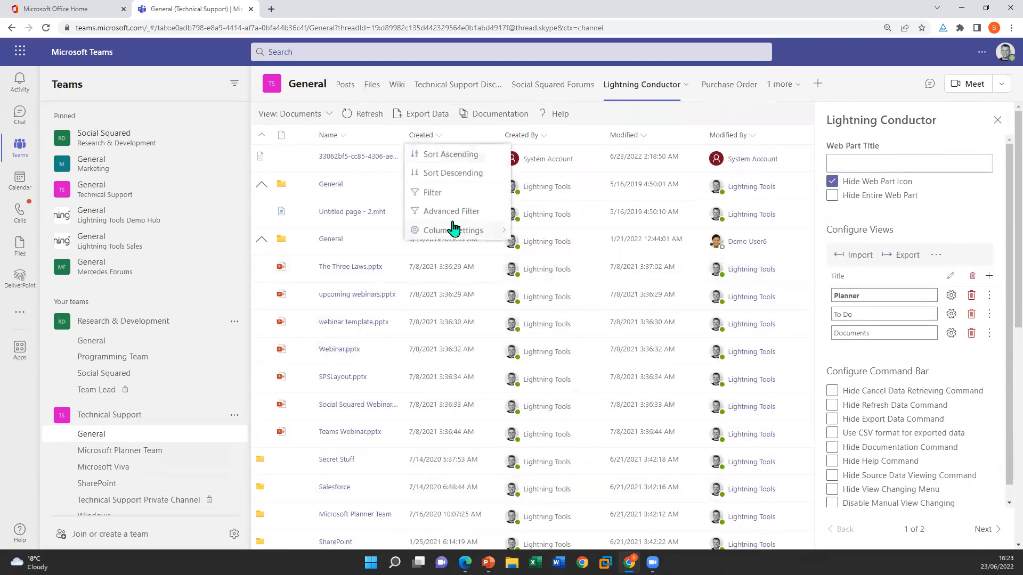
mouse_move(454, 231)
mouse_move(612, 294)
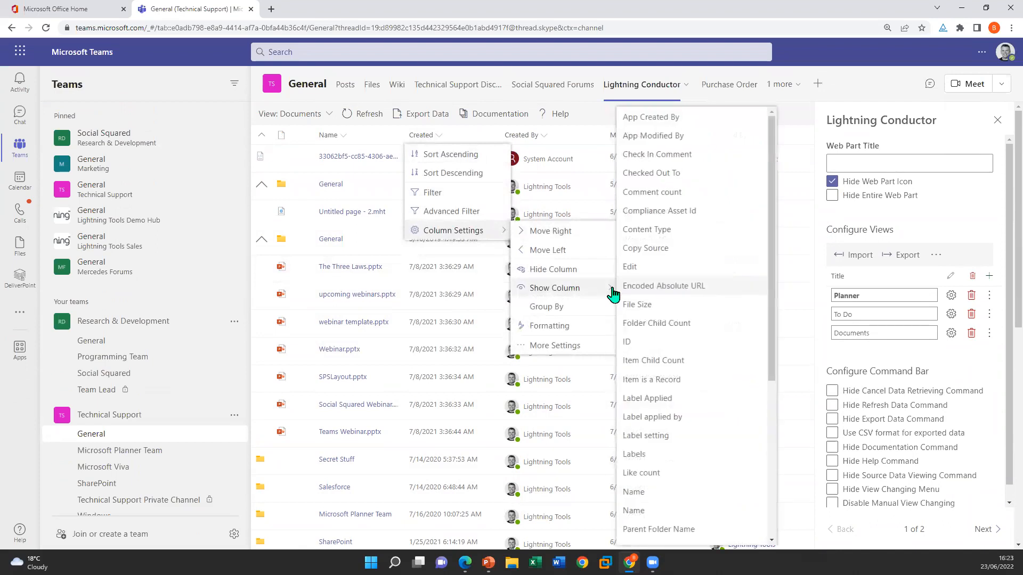
scroll(681, 424, "down", 5)
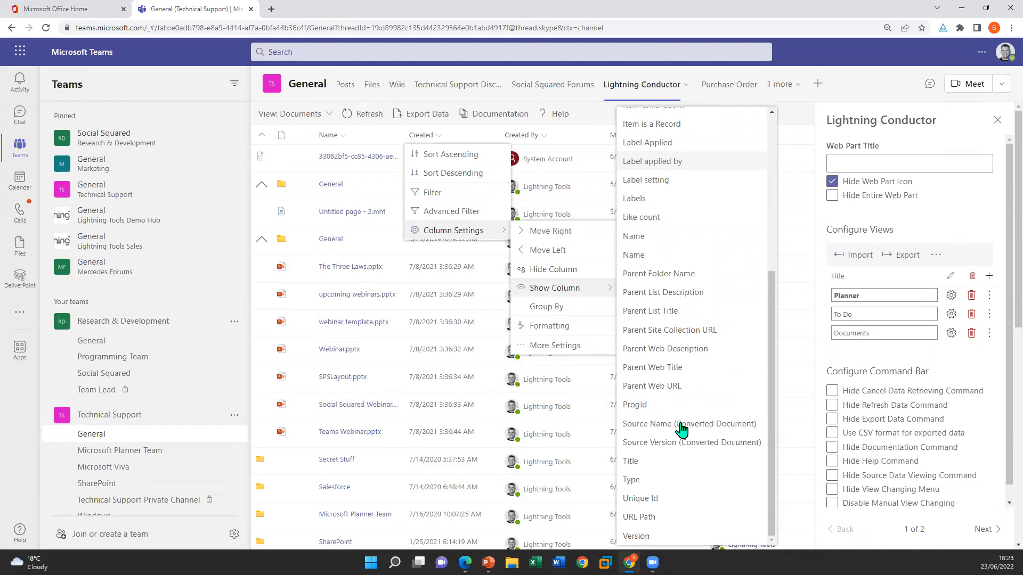
scroll(681, 426, "up", 5)
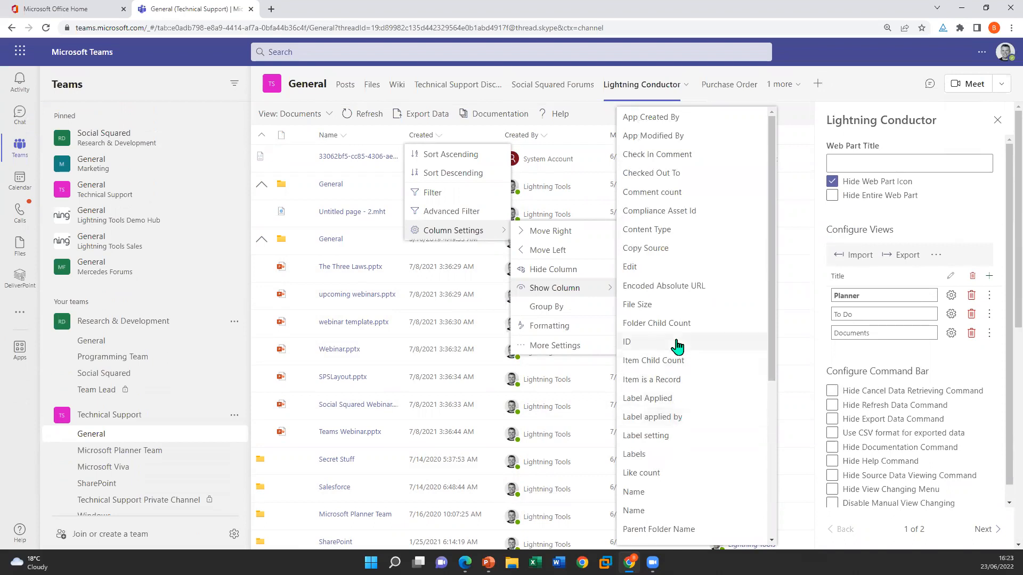
left_click(693, 306)
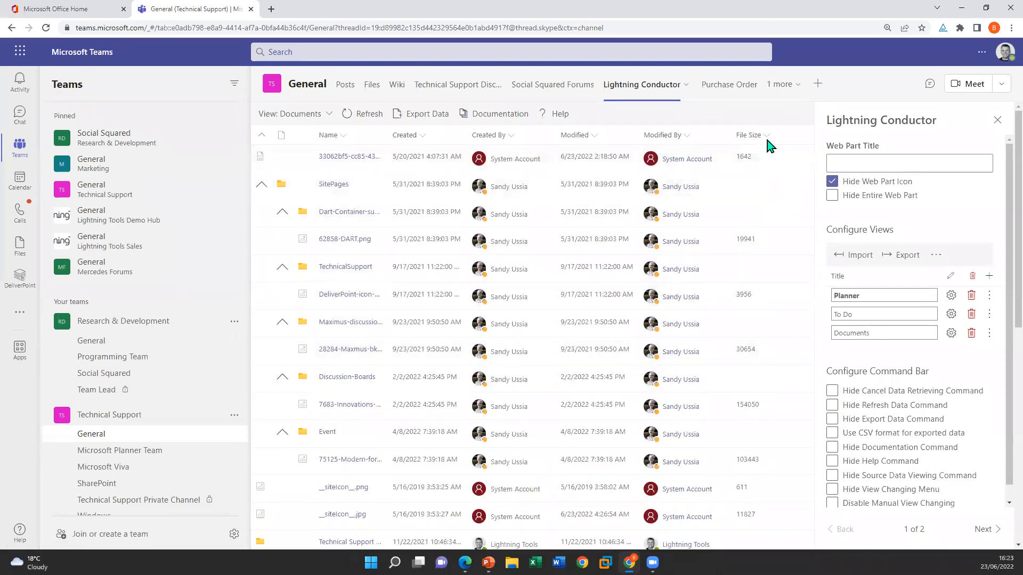
Set the File Size column's display format to KB and save the column settings
left_click(753, 136)
mouse_move(810, 230)
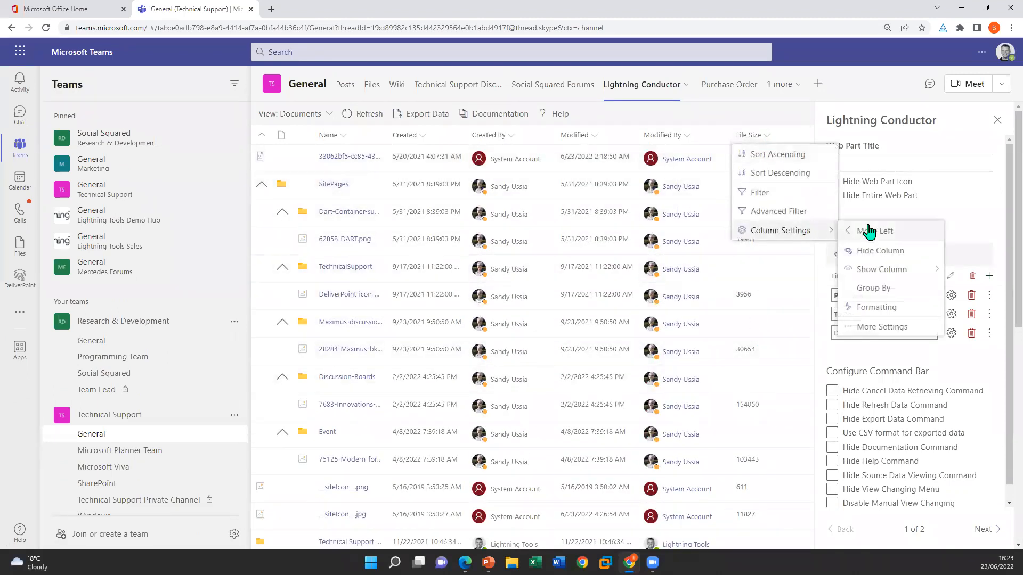
left_click(874, 325)
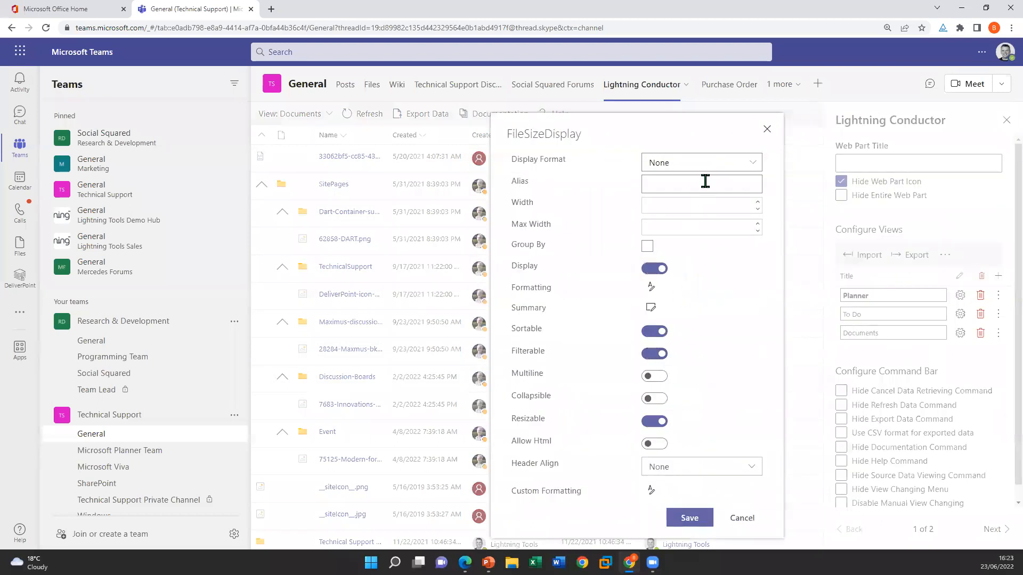
left_click(753, 171)
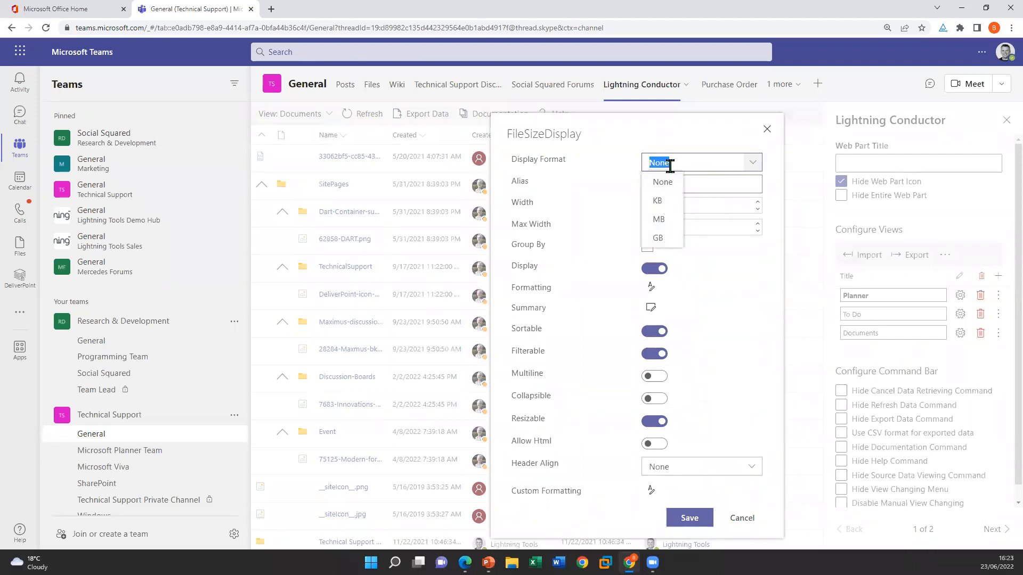
left_click(661, 201)
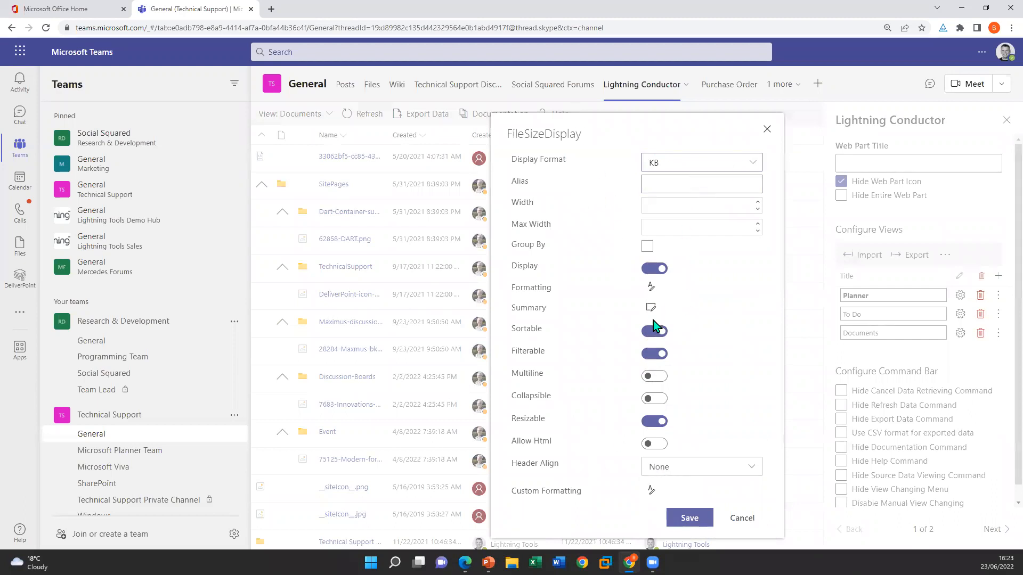
left_click(686, 519)
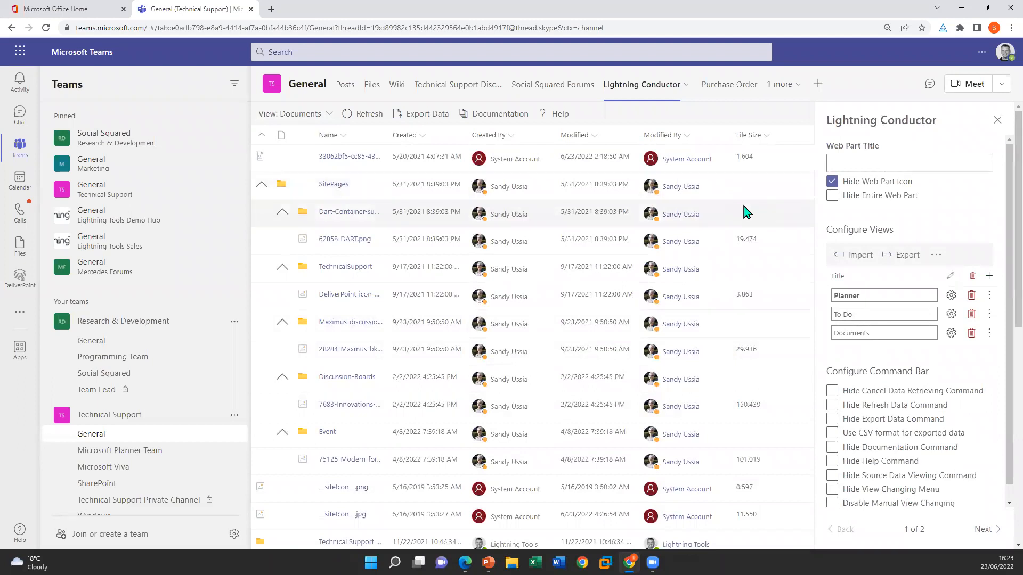
Start conditional formatting for the File Size column with the condition File Size > 5000
left_click(768, 136)
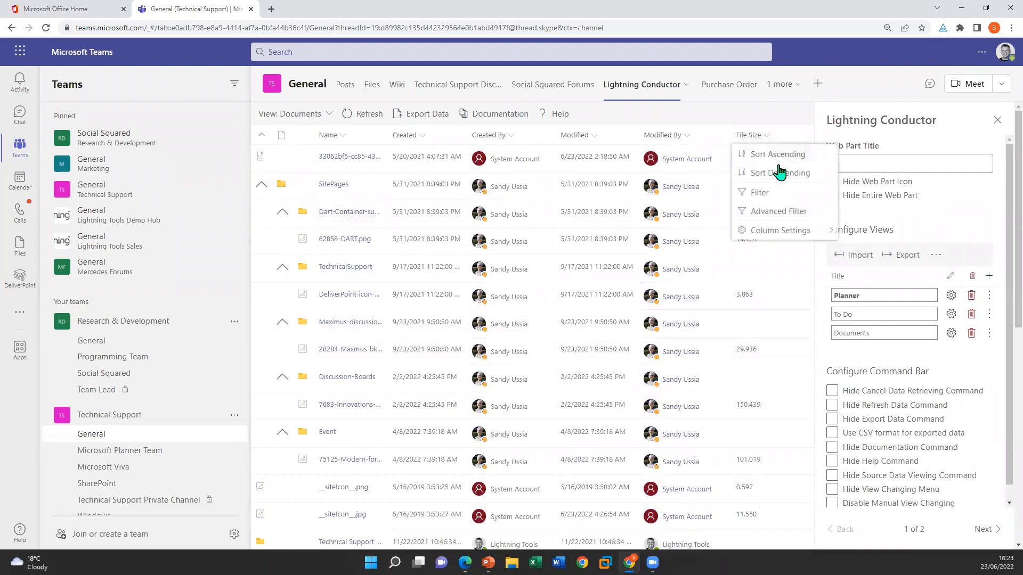
mouse_move(797, 231)
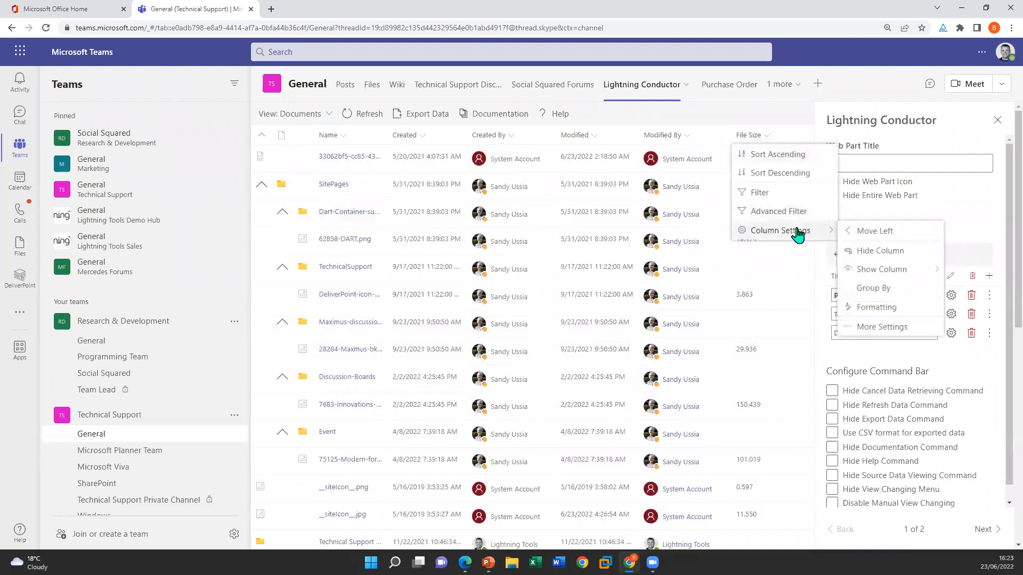
left_click(884, 309)
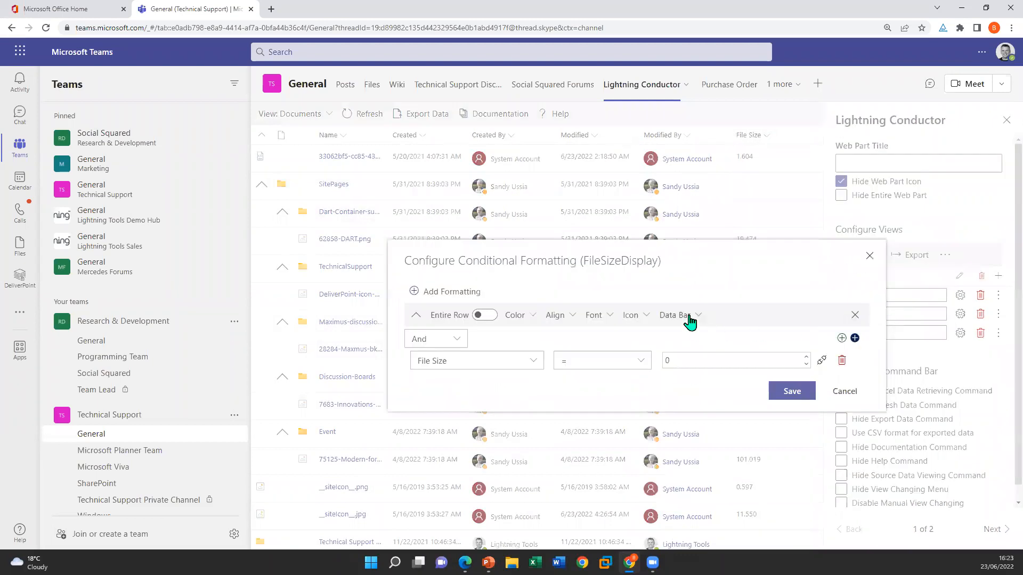
left_click(642, 361)
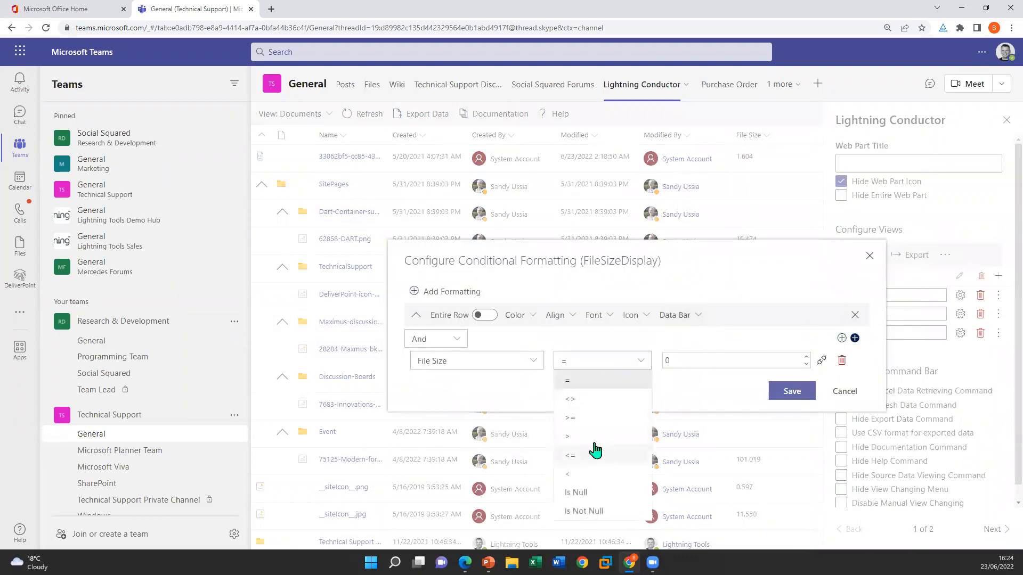
left_click(593, 437)
left_click(709, 361)
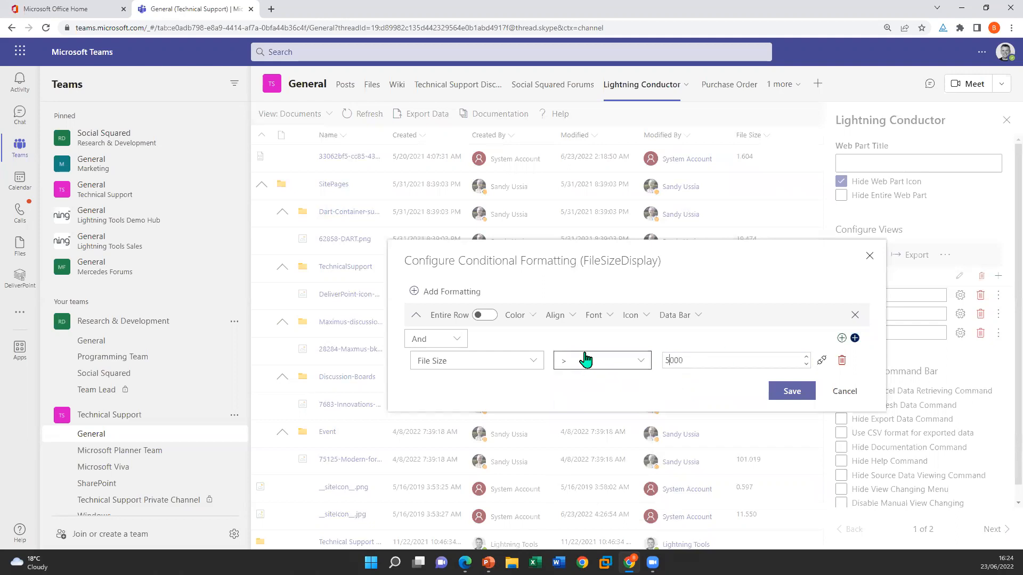
Search the formatting icons for "file" and choose the third file icon in the results
left_click(643, 319)
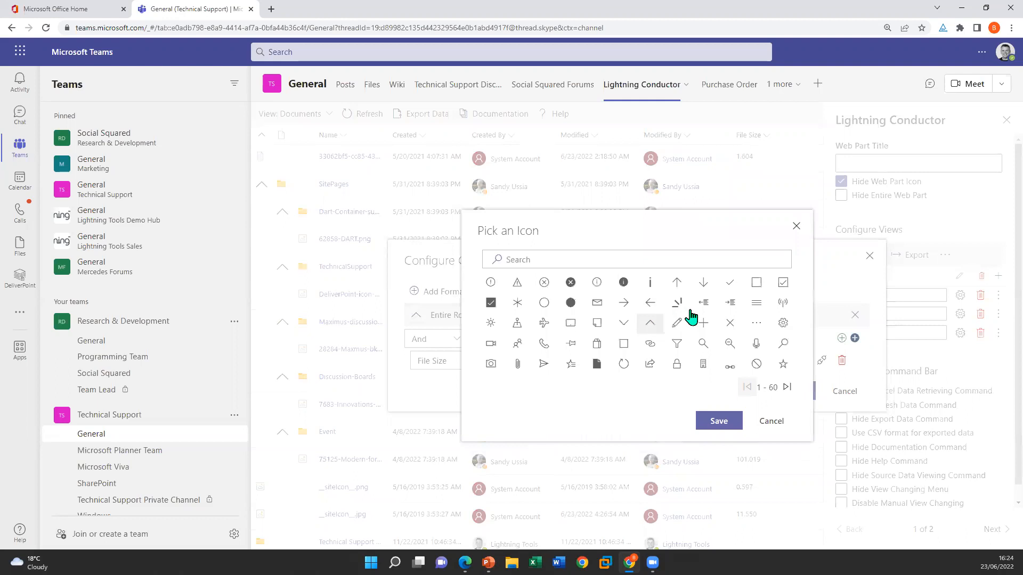
left_click(637, 257)
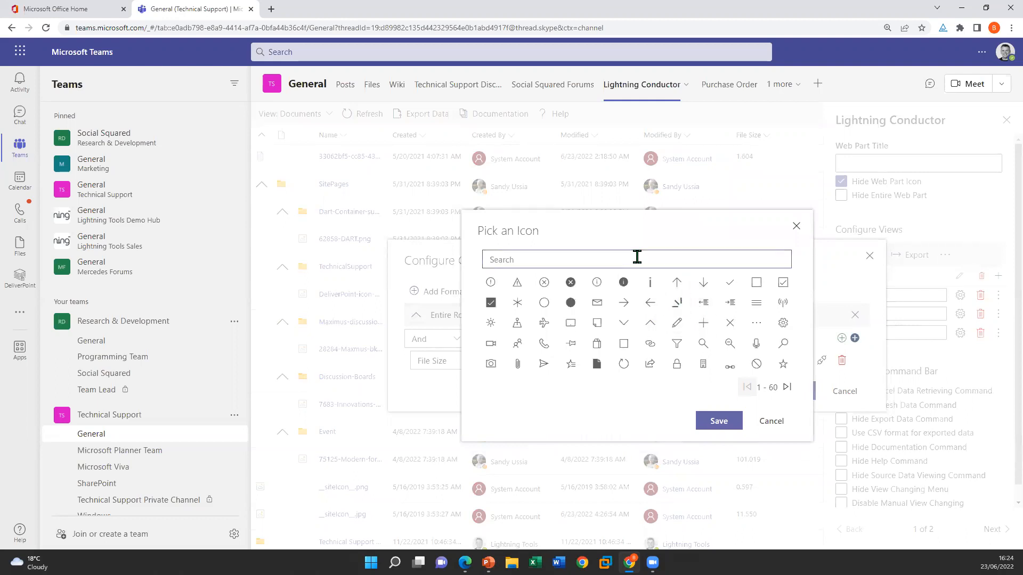
type("file")
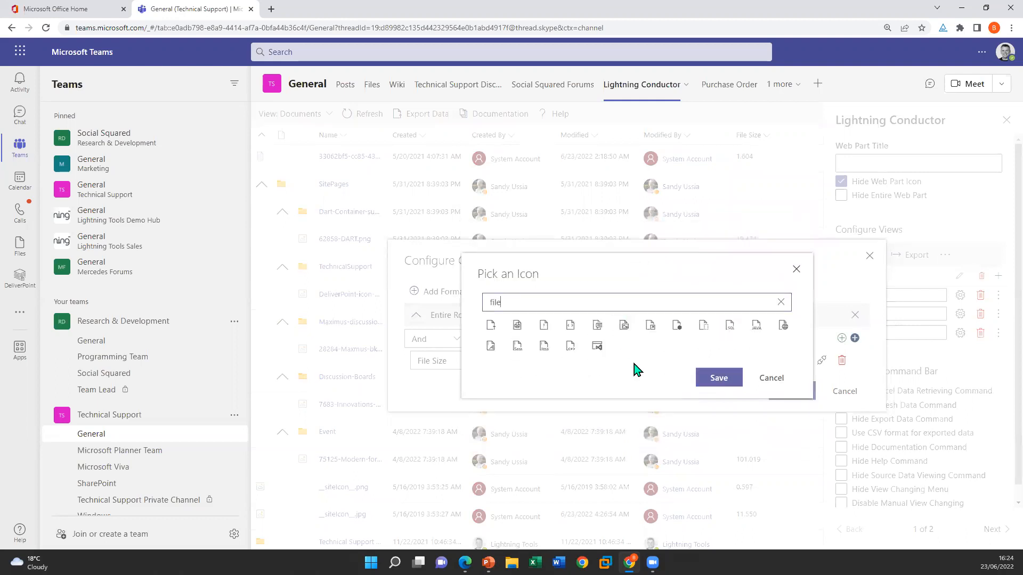
left_click(543, 326)
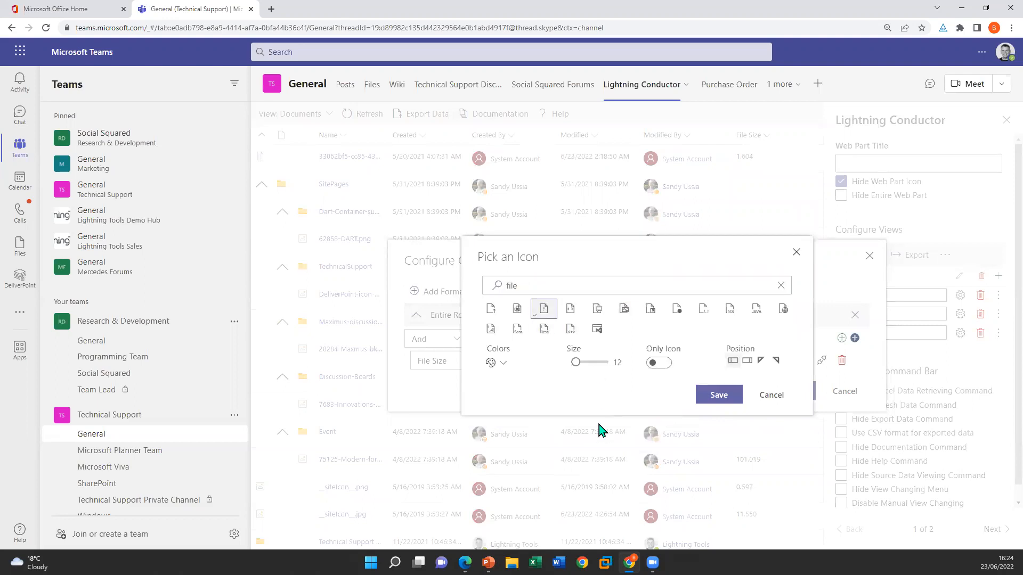
Give the icon a custom red fore color, fe0606, and save the icon and the File Size conditional formatting
left_click(501, 364)
mouse_move(541, 384)
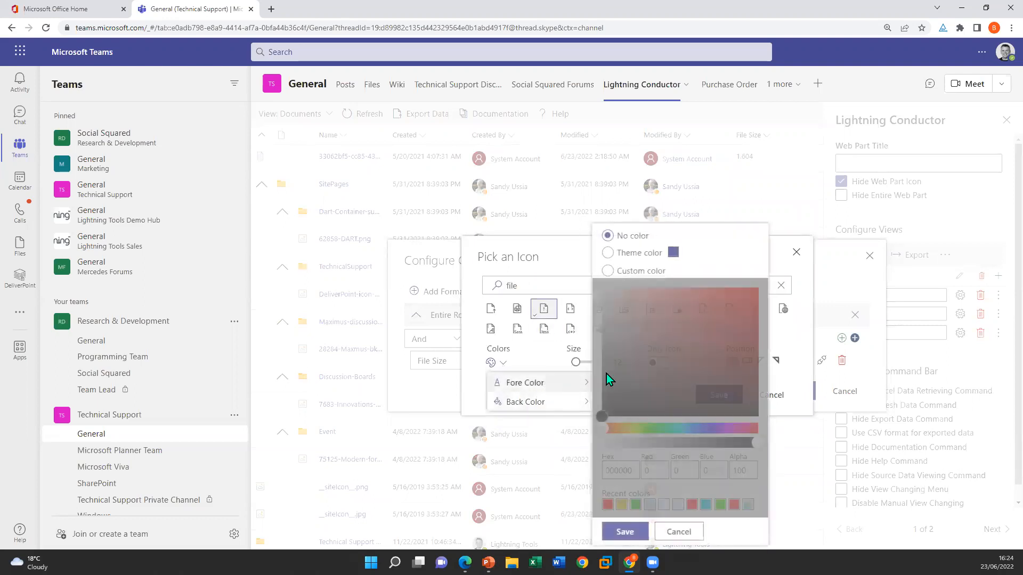
left_click(614, 271)
left_click(756, 290)
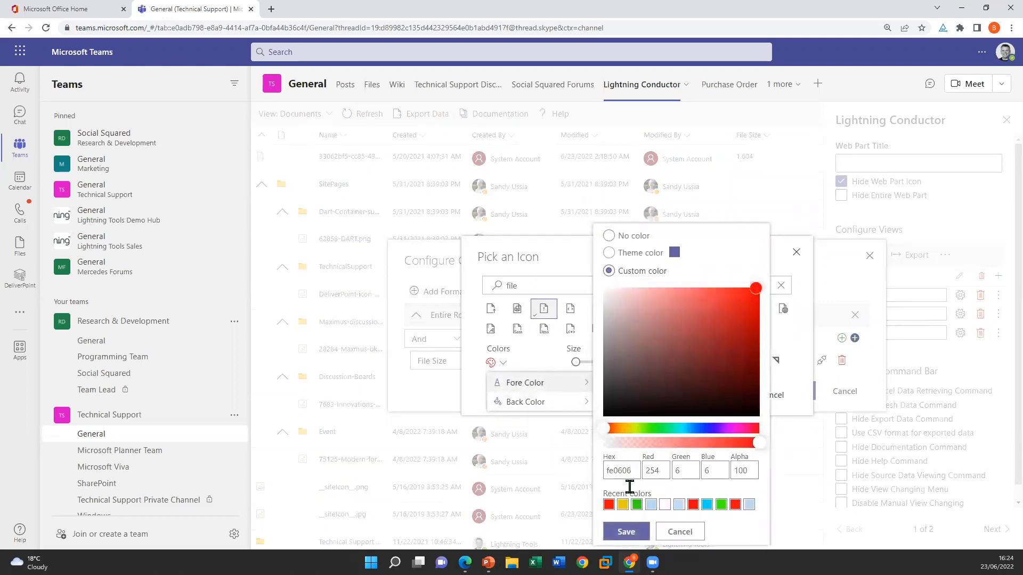
left_click(627, 532)
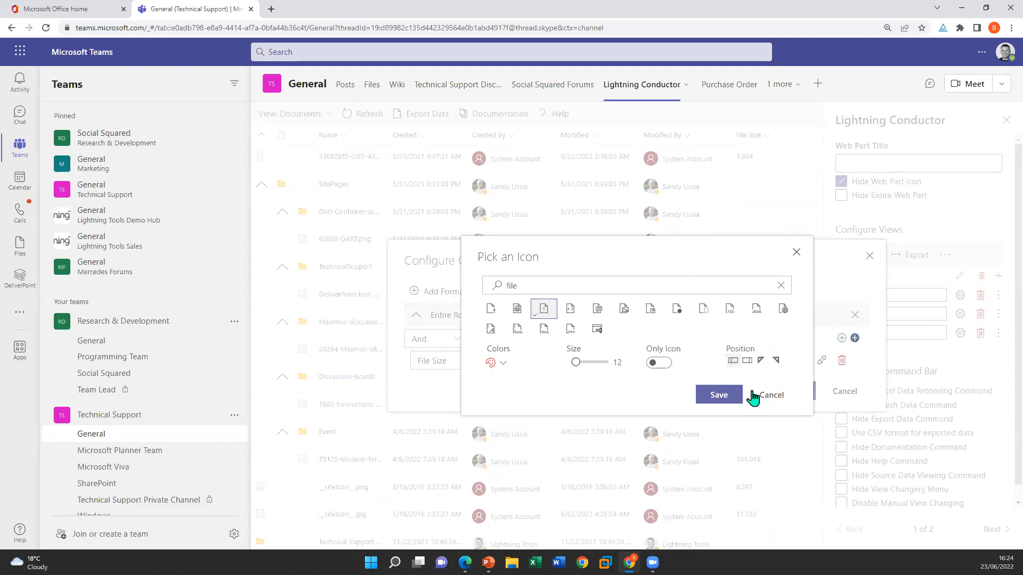
left_click(726, 399)
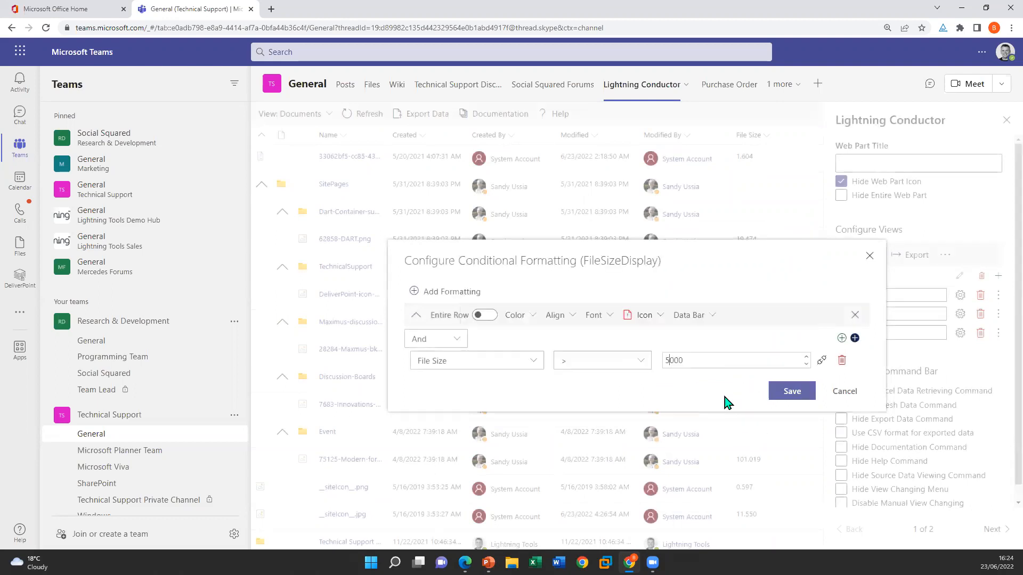
left_click(789, 393)
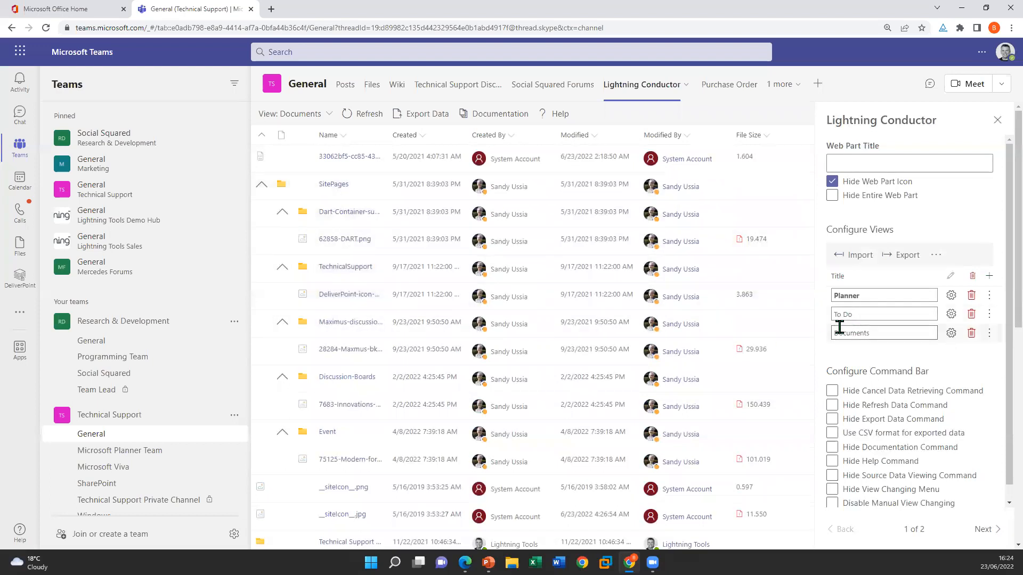
Add a new Lightning Conductor view titled "Tasks"
left_click(990, 276)
triple_click(909, 352)
type("Tasks")
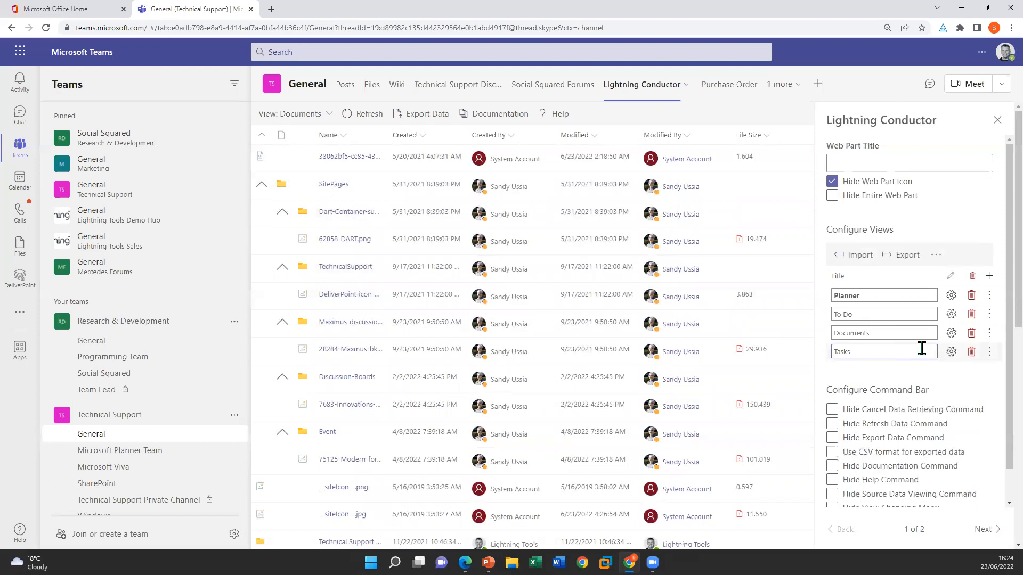
Configure the Tasks view to show Tasks from the Current Tenant with person avatars, and save the configuration
left_click(951, 352)
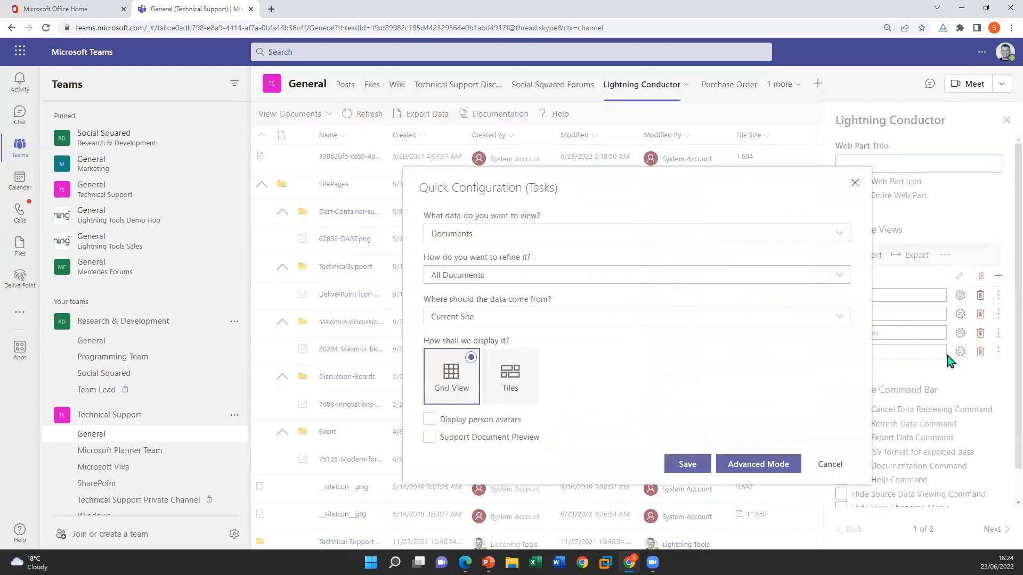
left_click(513, 244)
left_click(502, 268)
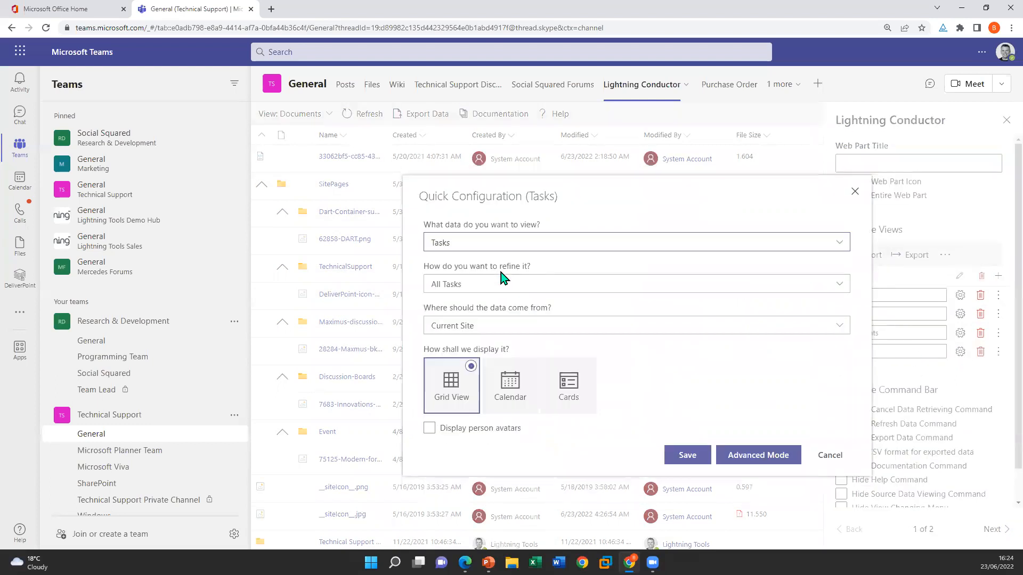
left_click(472, 327)
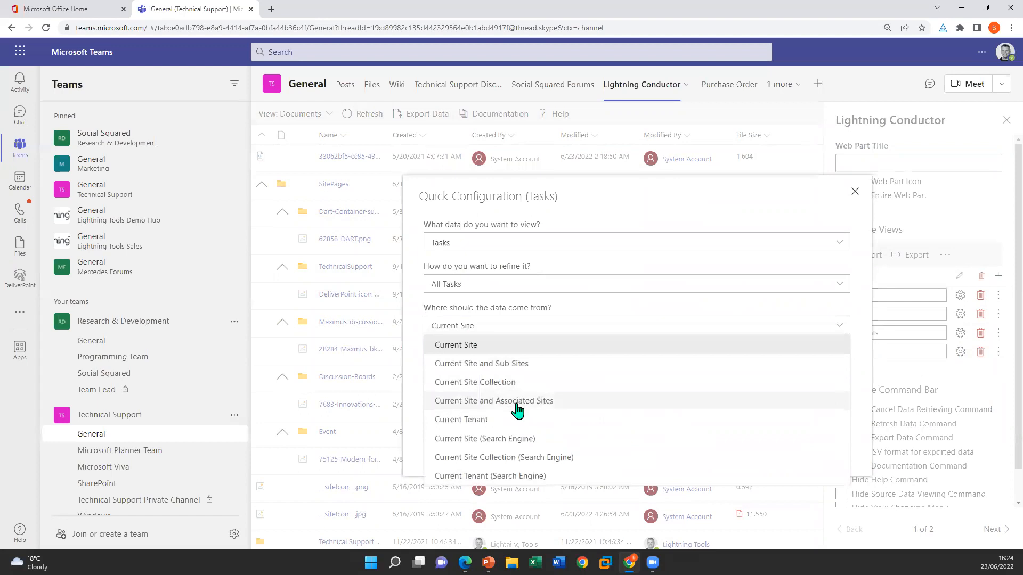
left_click(519, 420)
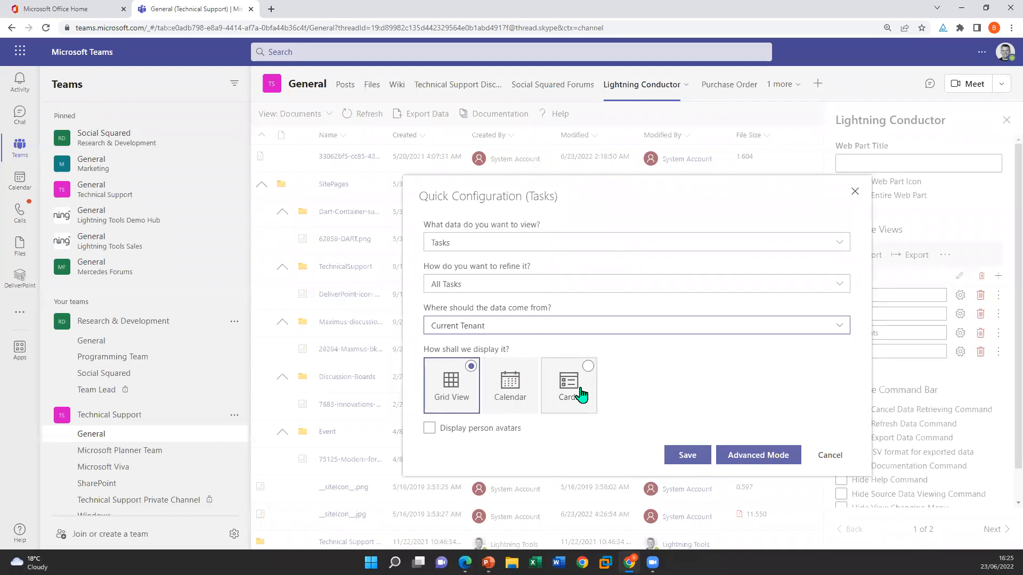
left_click(429, 429)
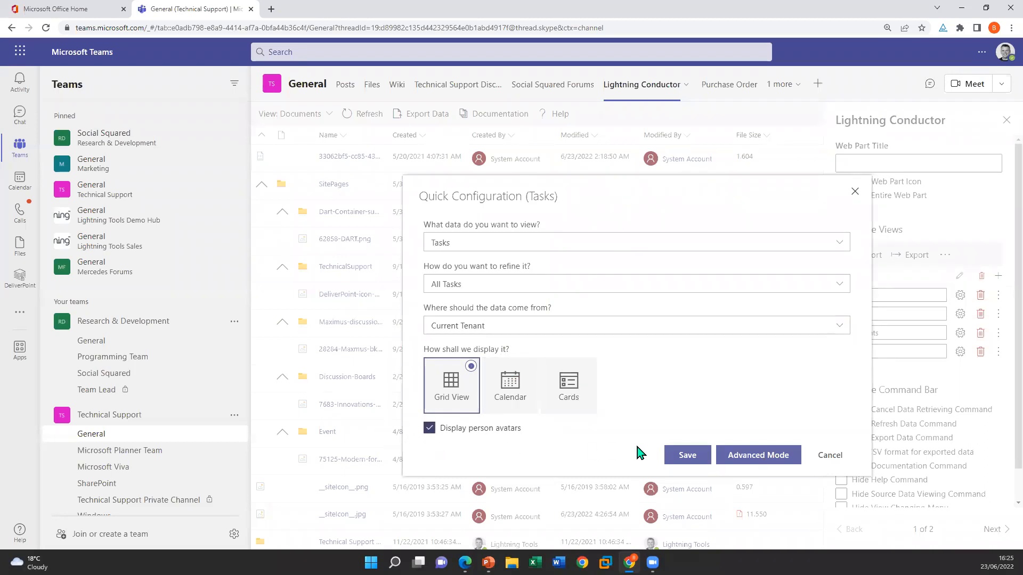
left_click(689, 457)
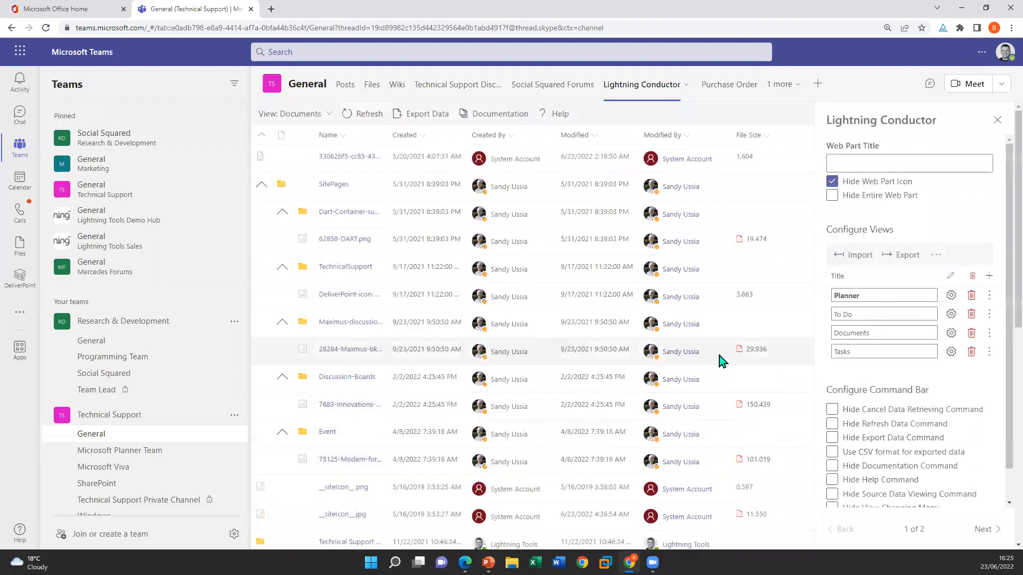
Switch Lightning Conductor to the Tasks view and browse the aggregated tasks
left_click(323, 119)
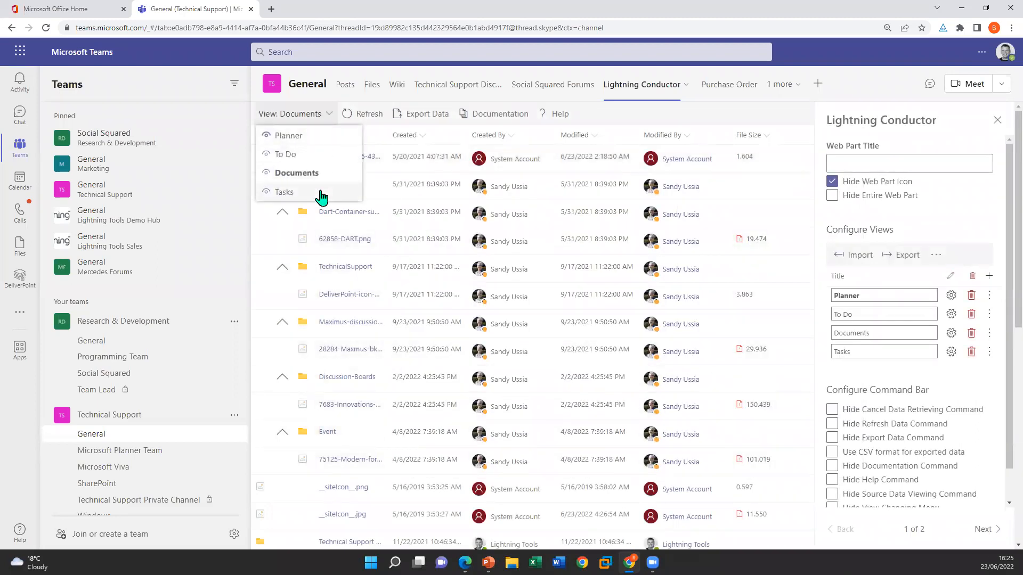
left_click(321, 195)
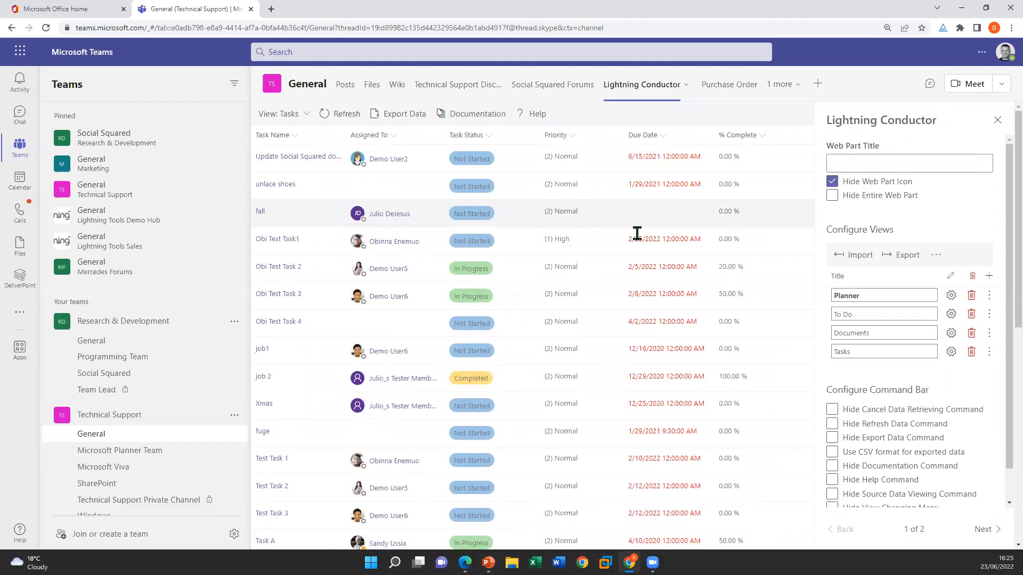
scroll(637, 233, "down", 4)
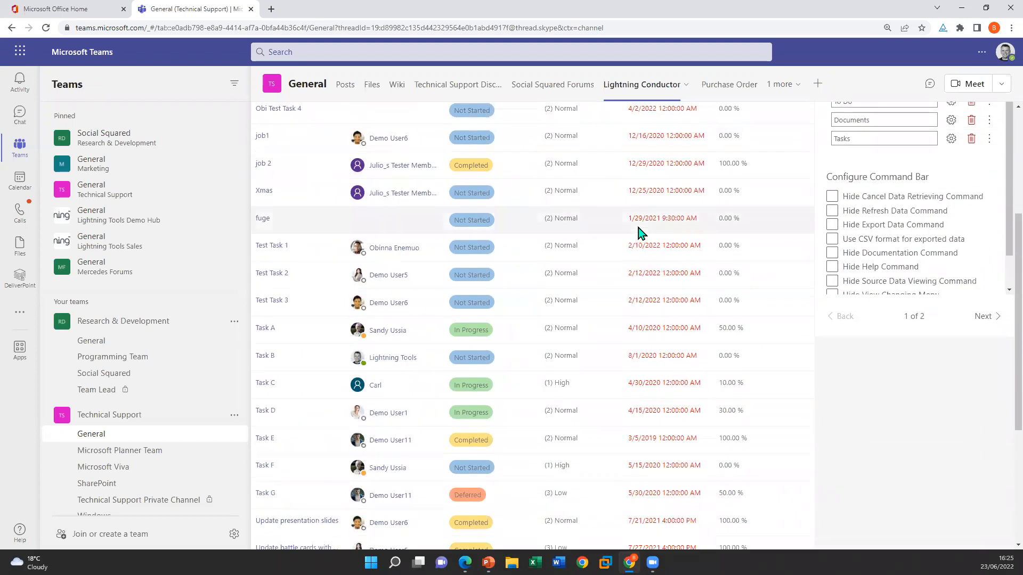
scroll(638, 233, "up", 4)
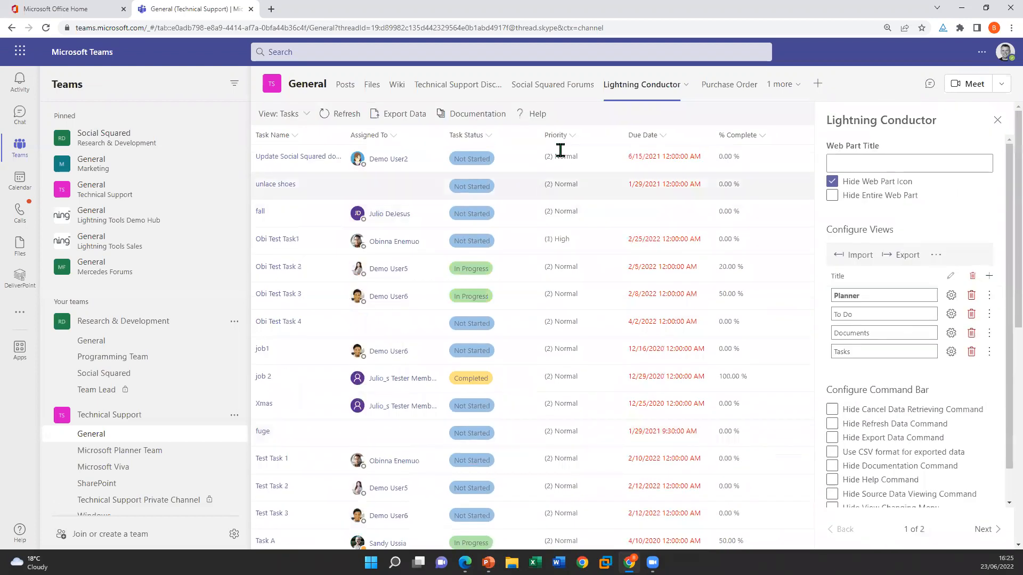
Group the tasks by the Priority column and look through the resulting groups
left_click(570, 140)
mouse_move(589, 235)
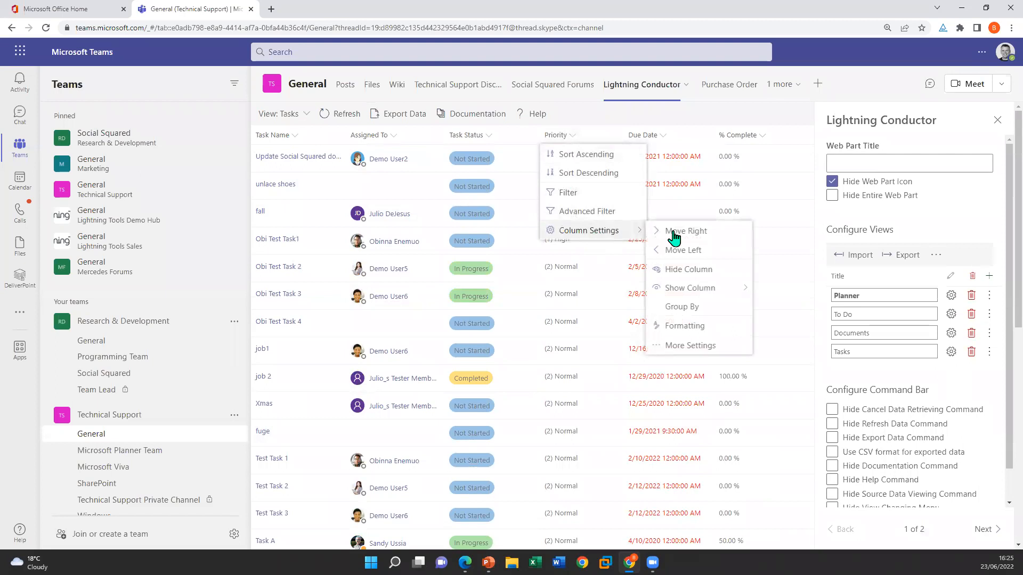
mouse_move(656, 288)
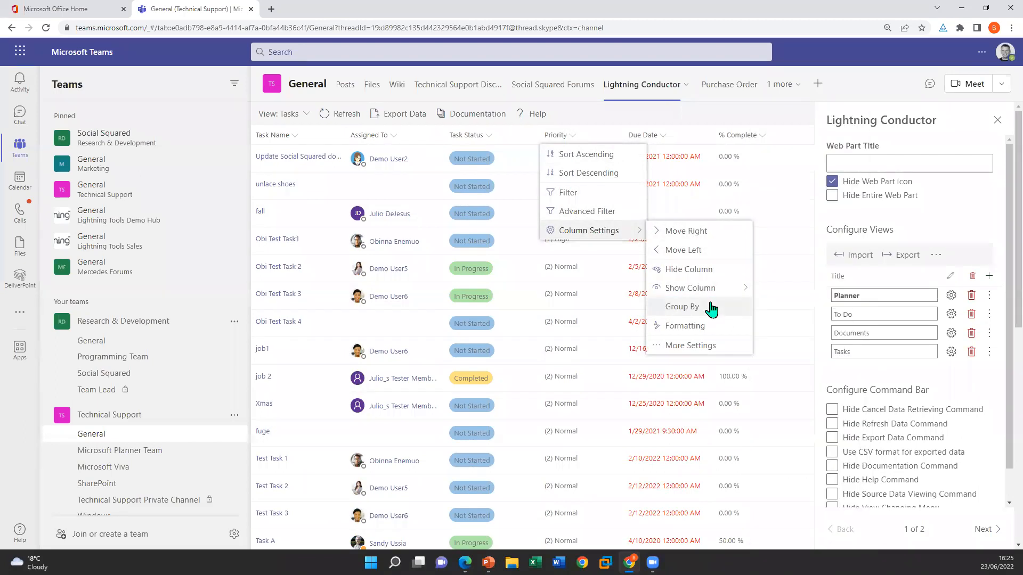
left_click(712, 309)
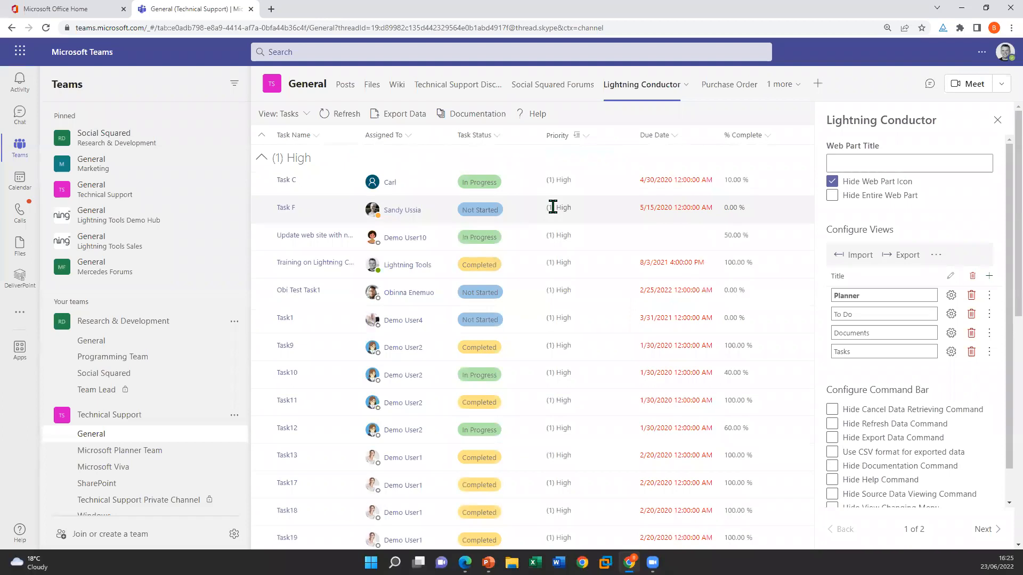
scroll(621, 212, "down", 8)
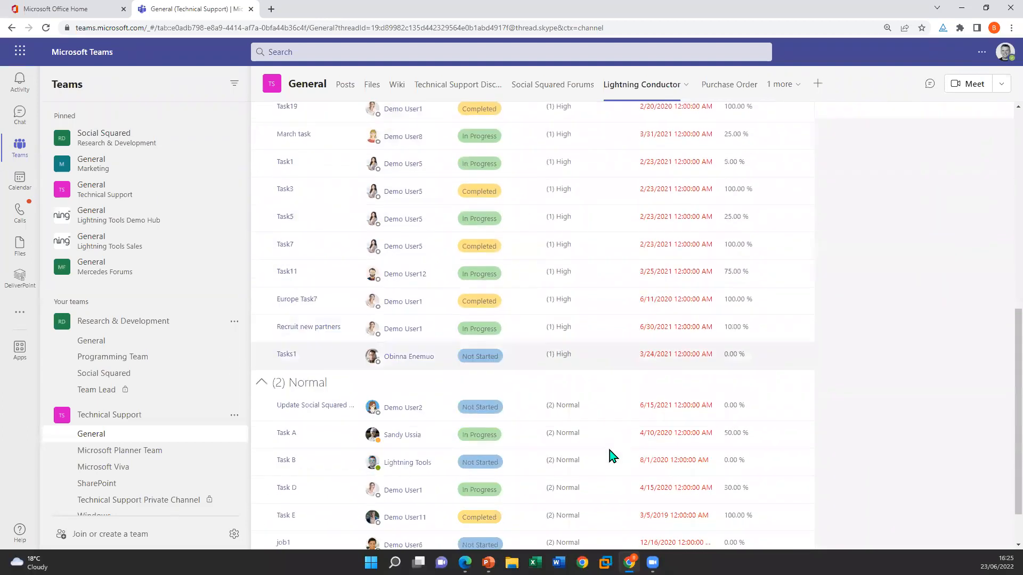
scroll(523, 325, "up", 8)
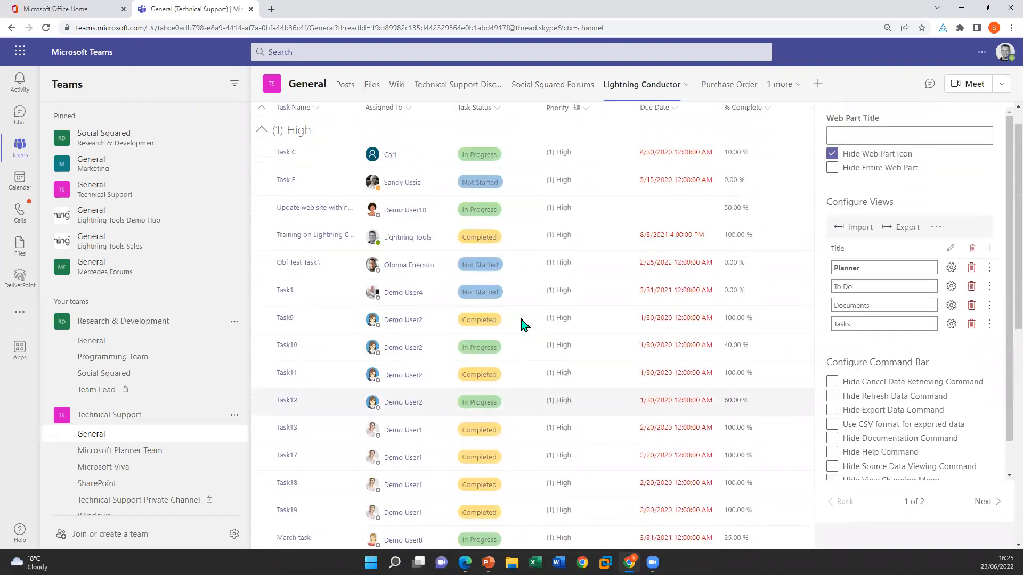
scroll(523, 325, "up", 1)
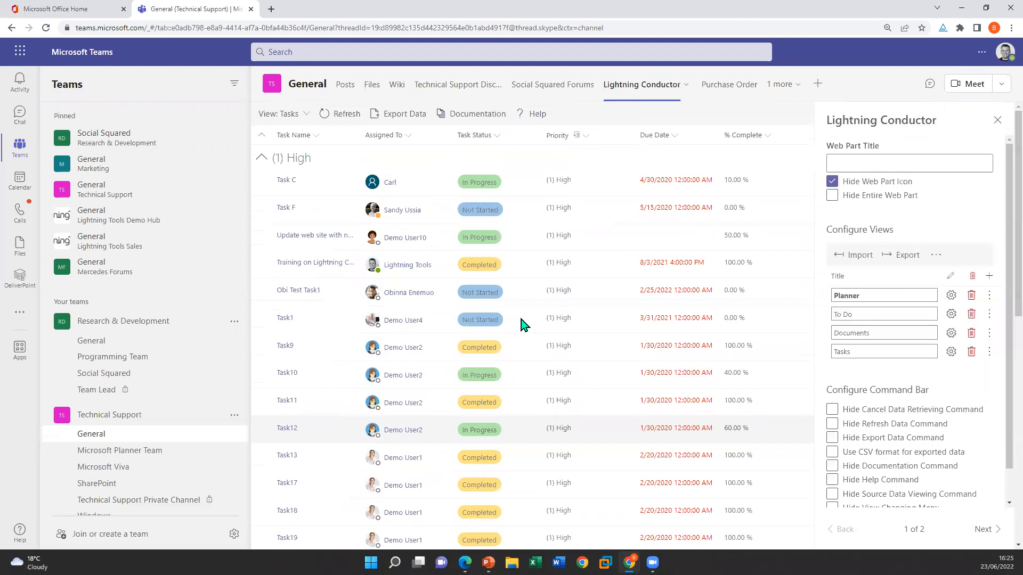
Add a conditional formatting data bar to the % Complete column with a maximum value of 1 and the value hidden
left_click(771, 139)
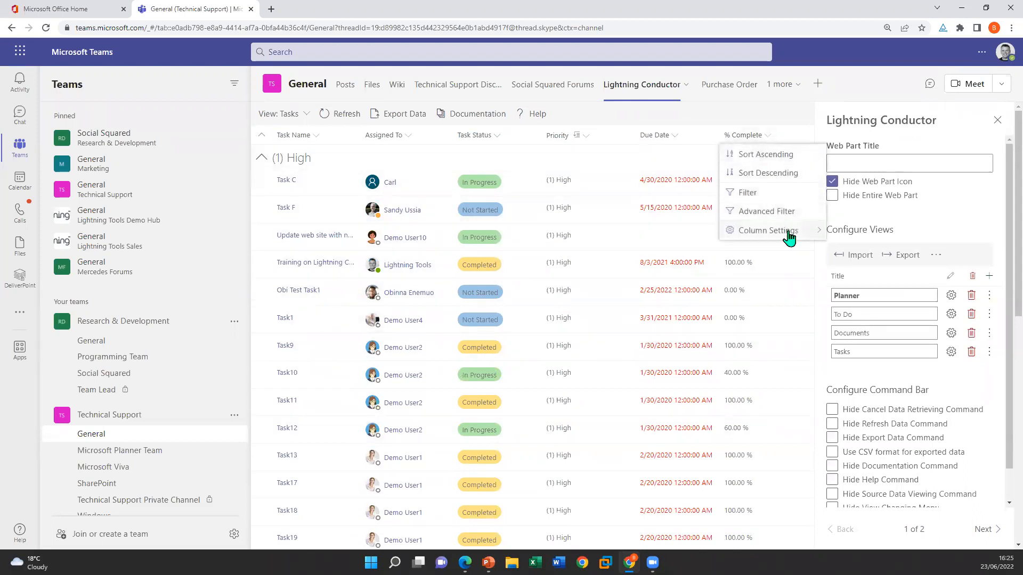
mouse_move(788, 232)
left_click(872, 309)
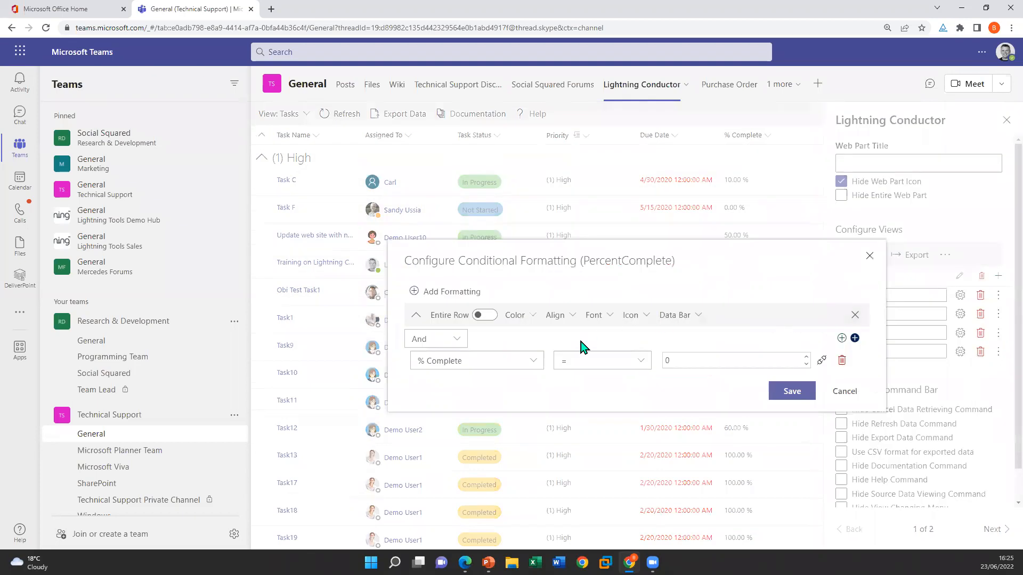
left_click(691, 320)
left_click(513, 336)
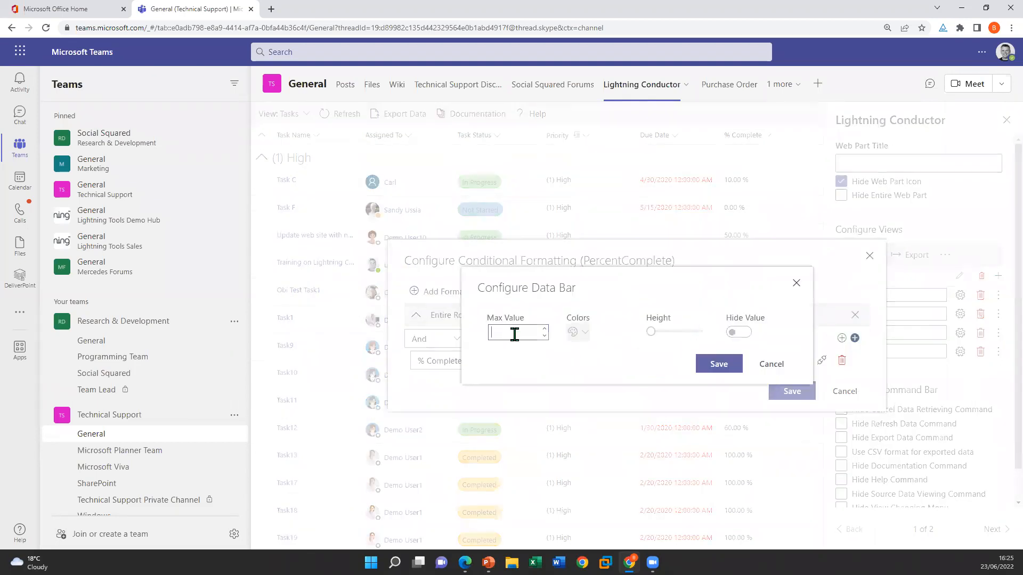
type("1")
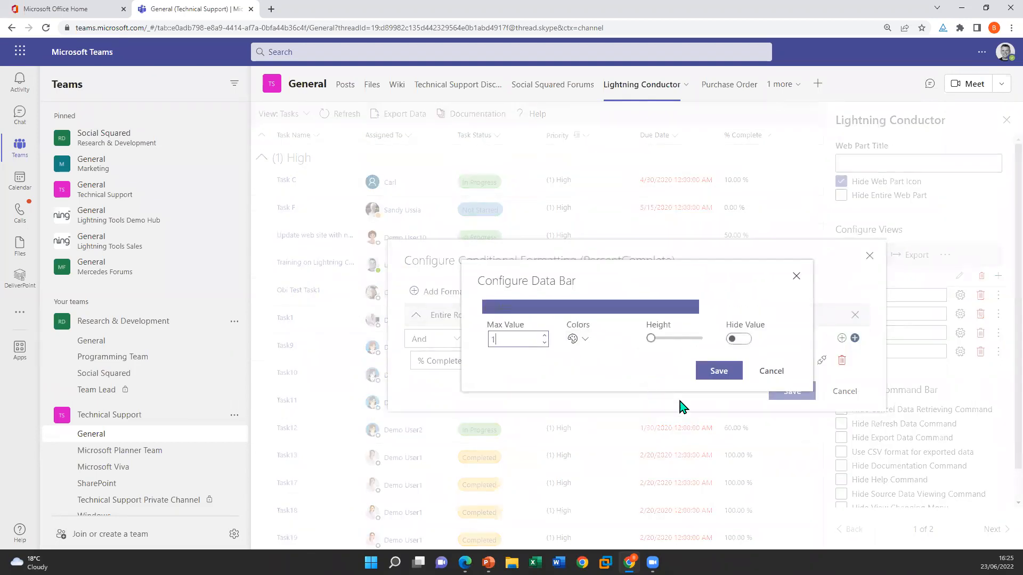
left_click(740, 339)
left_click(715, 379)
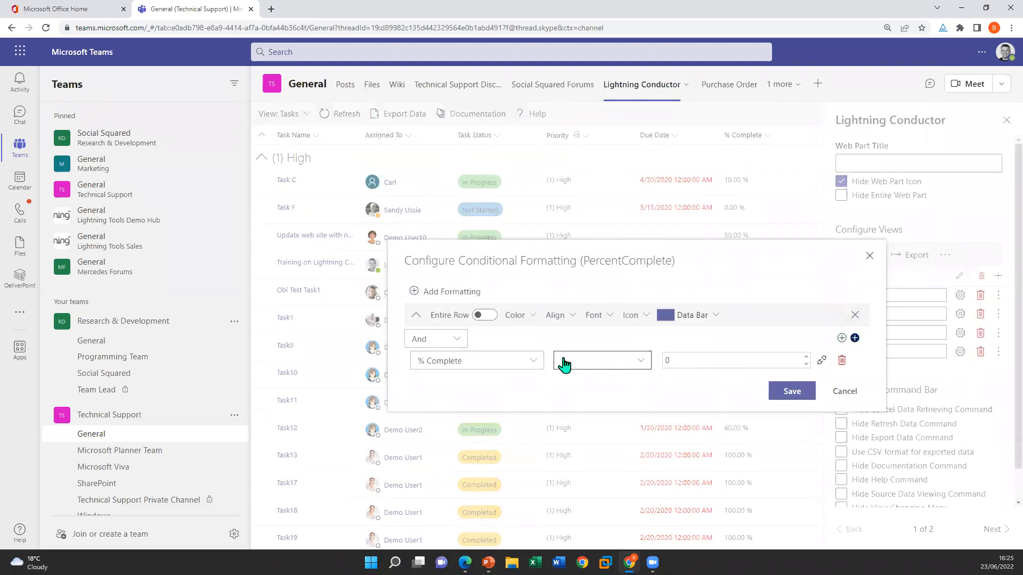
Remove the condition from the % Complete data bar rule, save the formatting and look over the bars
left_click(841, 360)
left_click(788, 390)
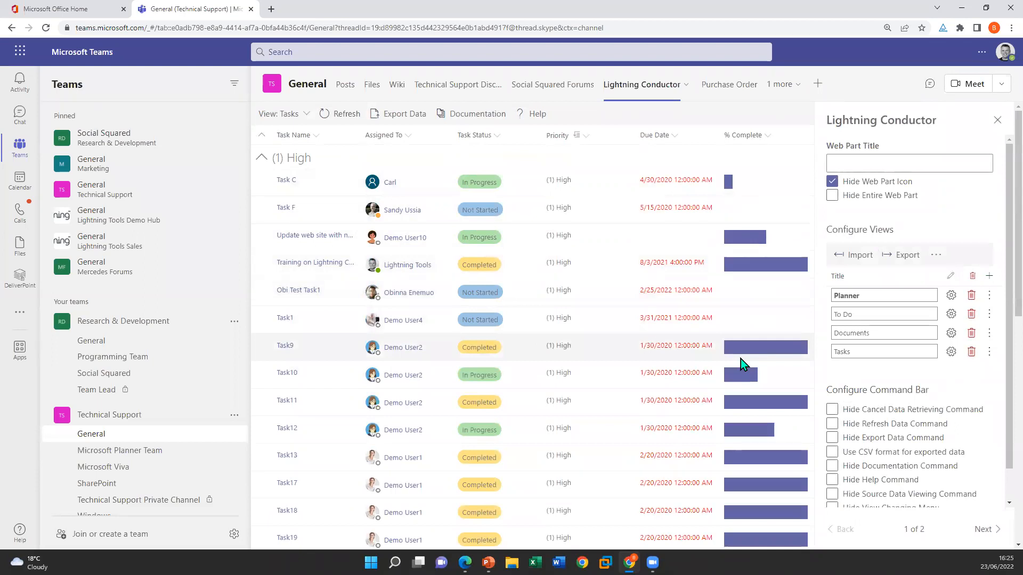
scroll(640, 319, "down", 2)
scroll(639, 336, "up", 2)
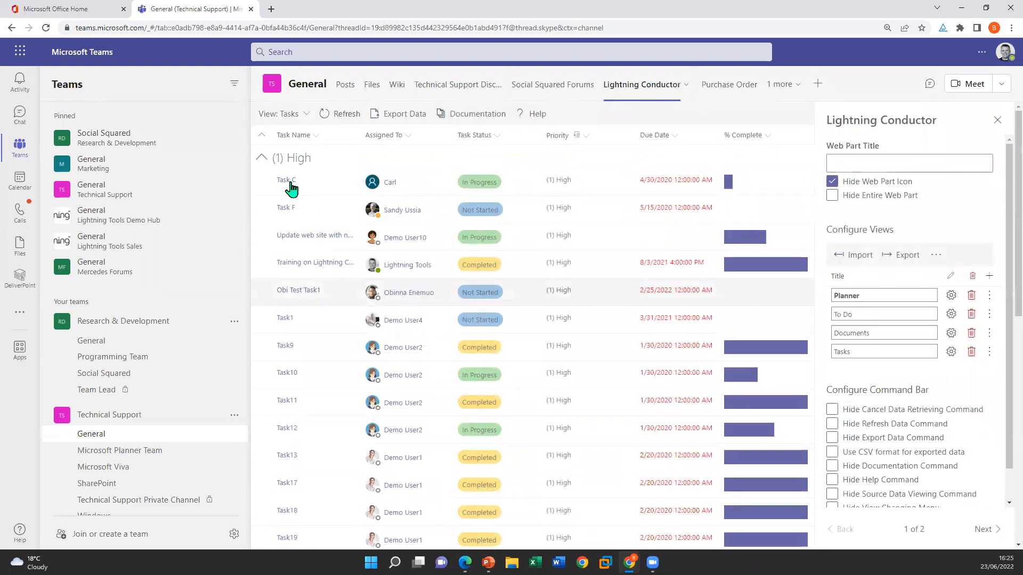
Add a new Lightning Conductor view titled "Tasks Adaptive Card"
left_click(301, 114)
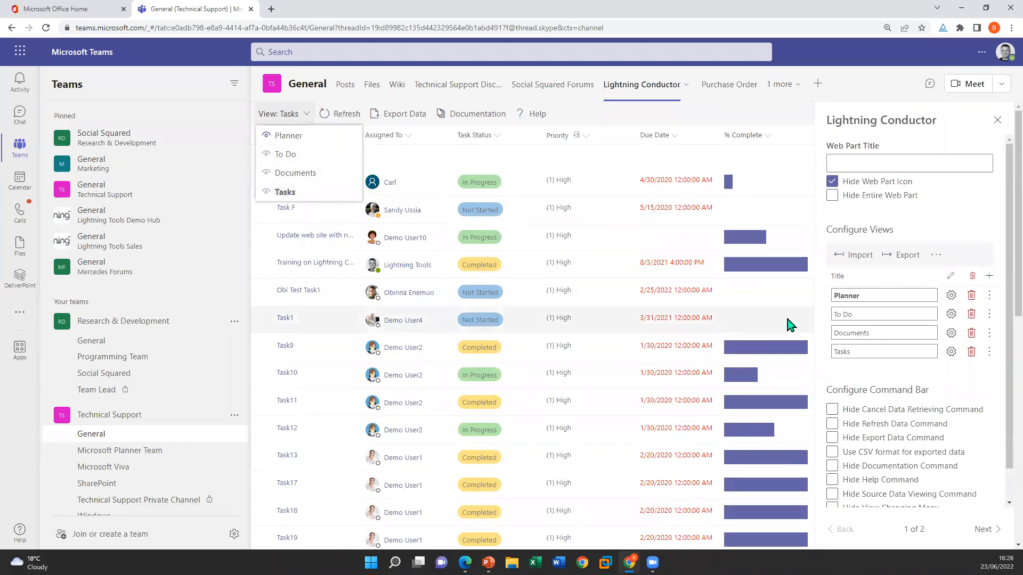
left_click(989, 277)
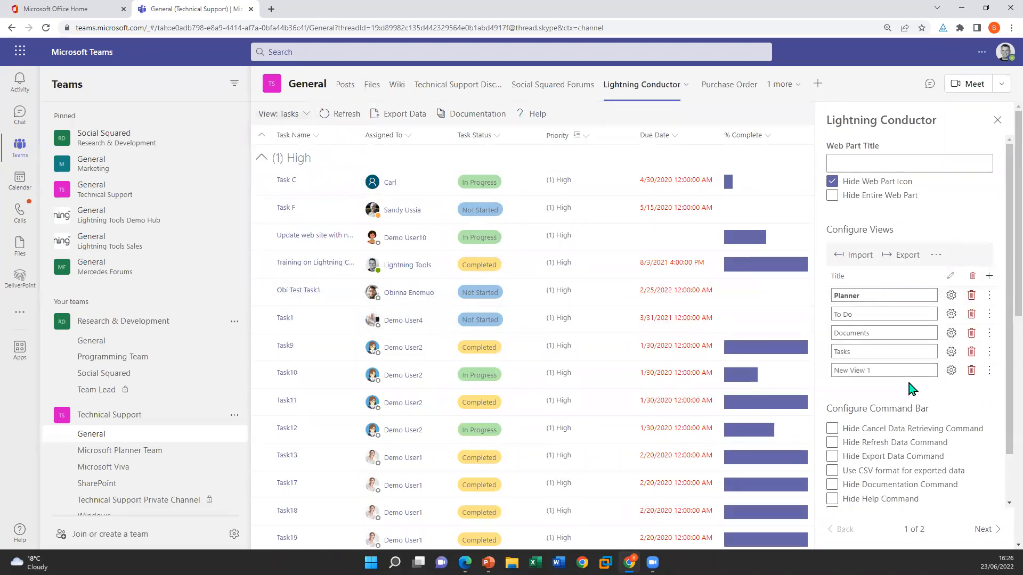
left_click(895, 368)
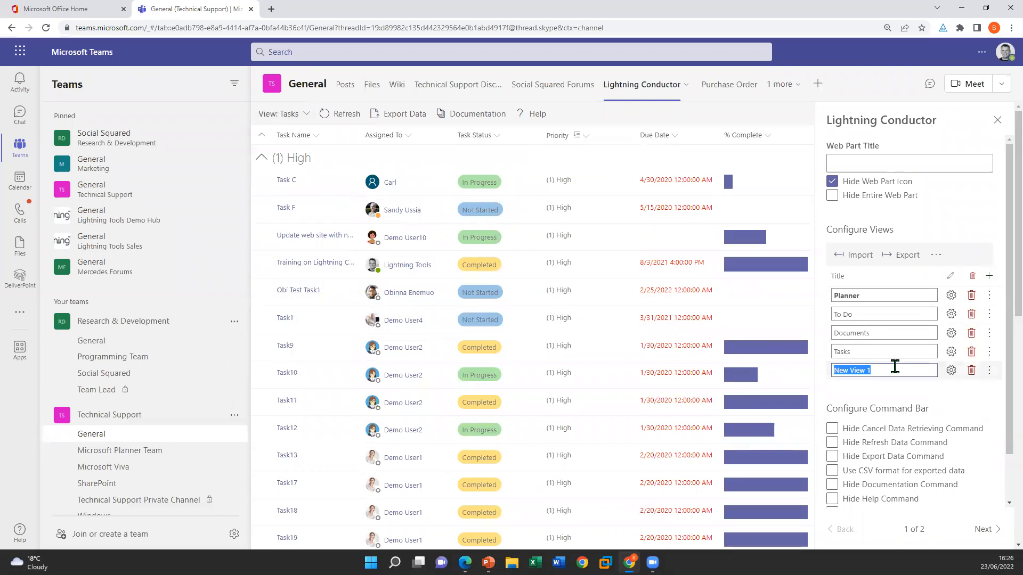
type("T")
Configure the Tasks Adaptive Card view to show Tasks from the Current Tenant as Cards, and save it
left_click(951, 370)
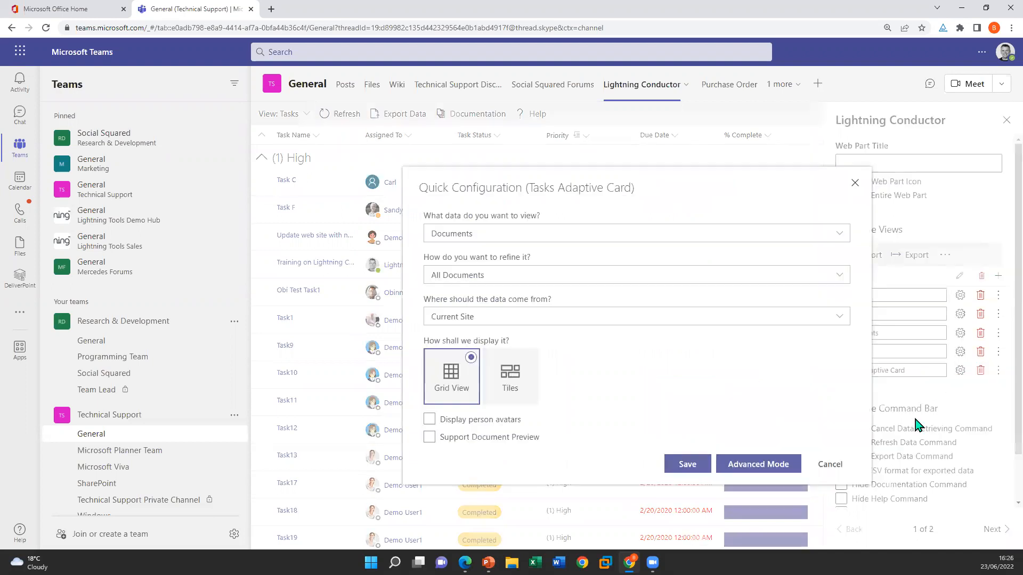
left_click(555, 235)
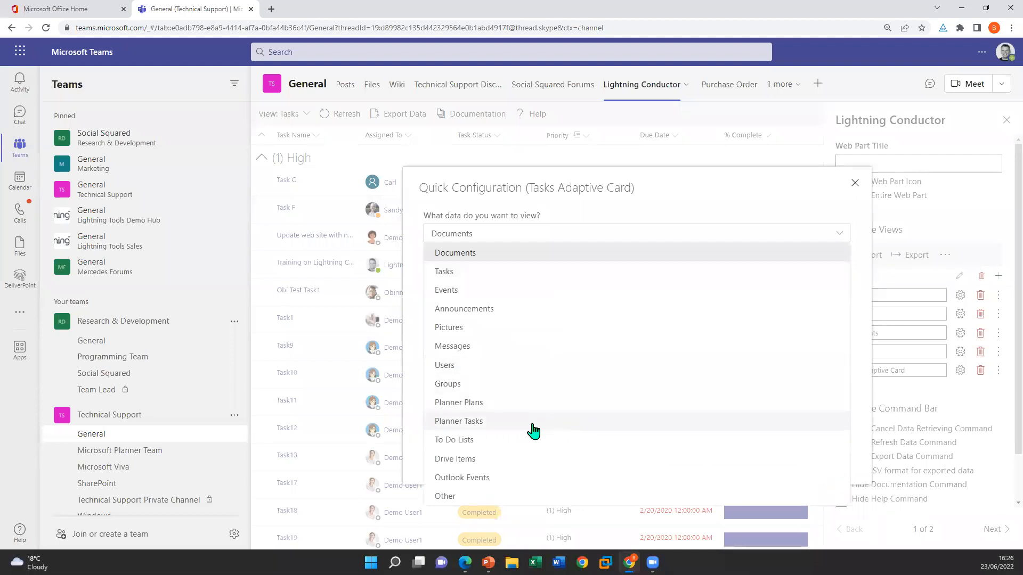
left_click(487, 272)
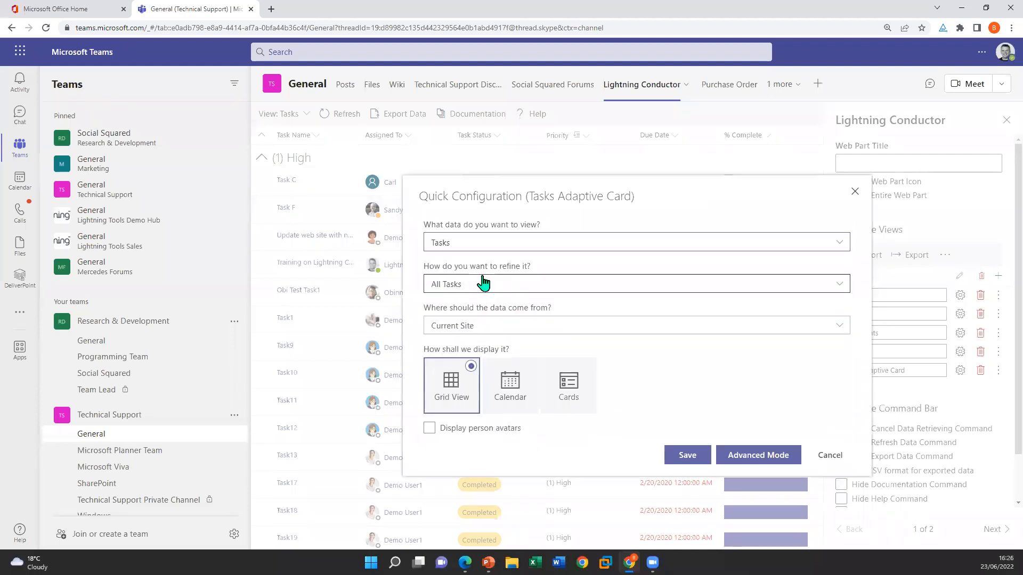
left_click(478, 326)
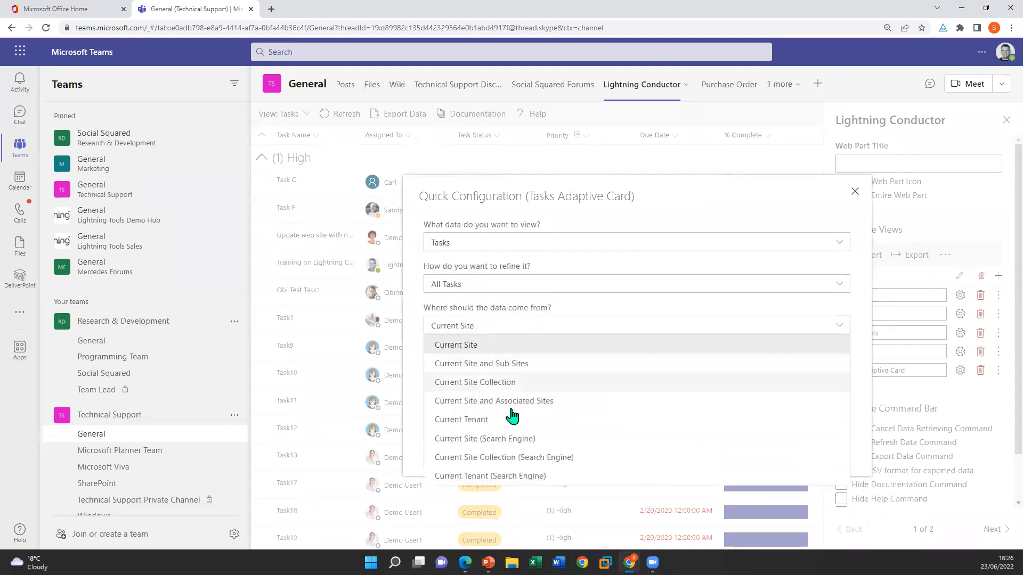
left_click(512, 419)
left_click(563, 413)
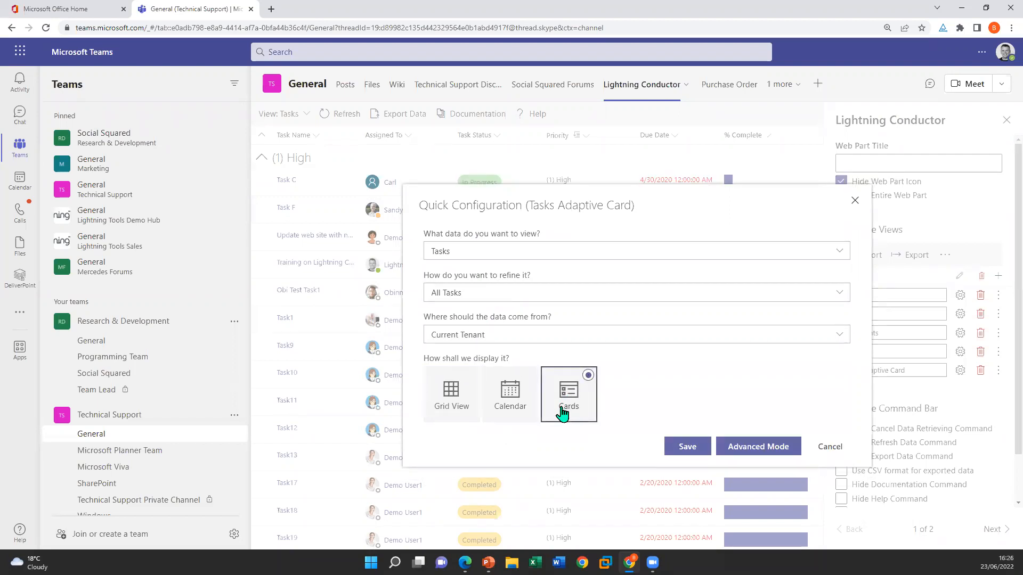
left_click(685, 447)
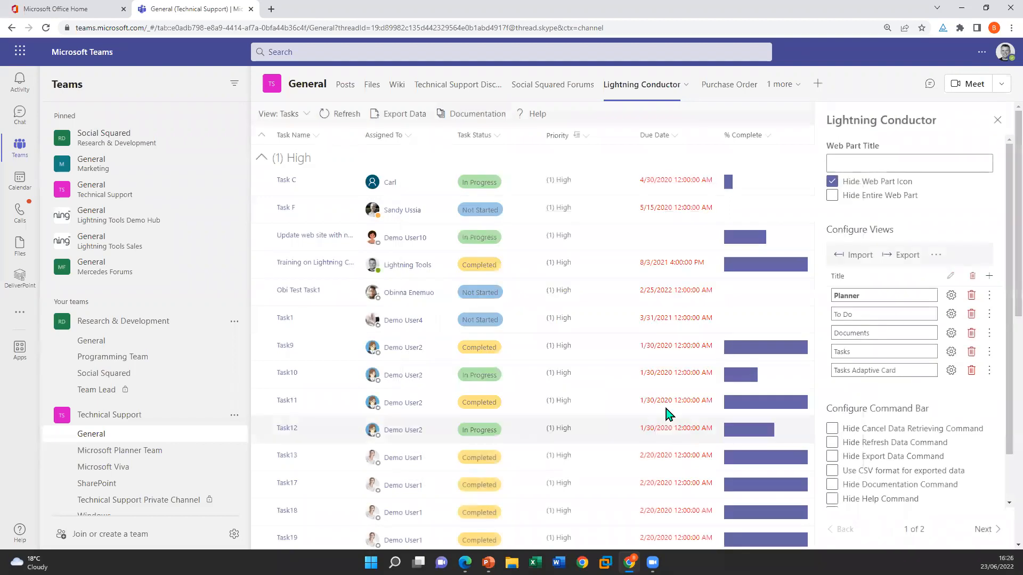
Switch to the Tasks Adaptive Card view, open Task1's details page and close it again
left_click(301, 114)
left_click(319, 212)
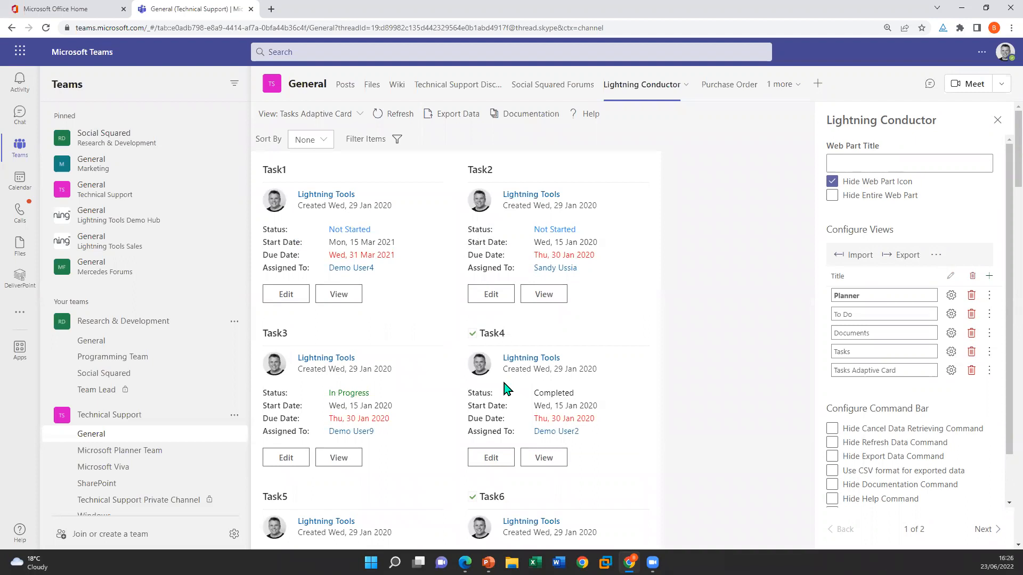
left_click(339, 294)
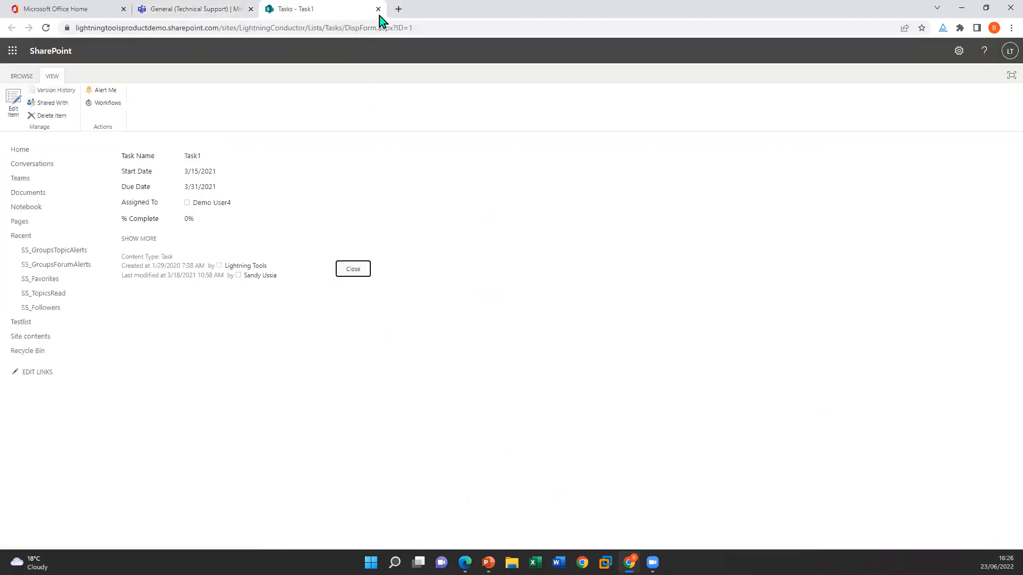
left_click(379, 8)
Update Task1's status to Deferred from its card and browse the reloaded task cards
left_click(286, 296)
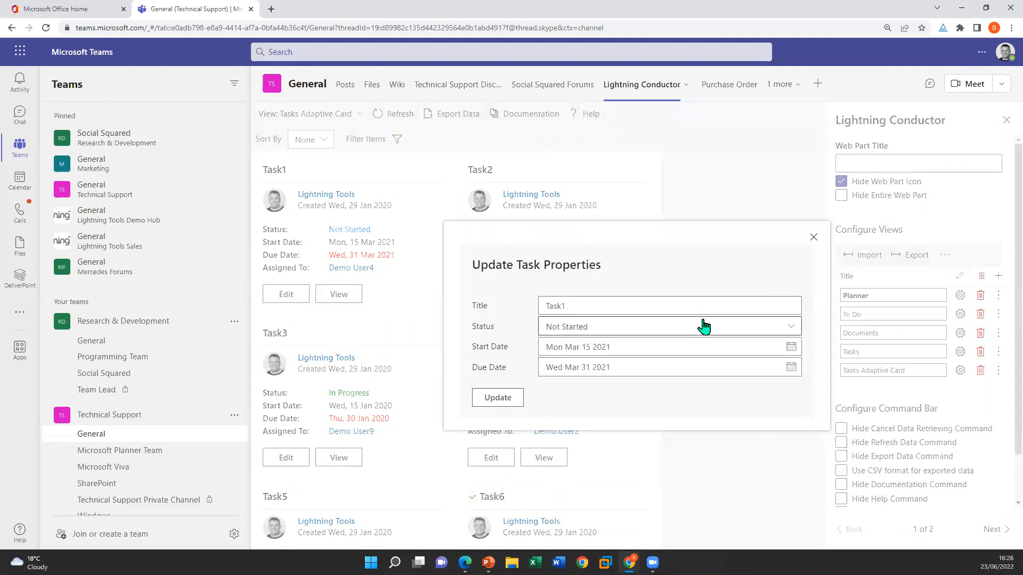
left_click(791, 328)
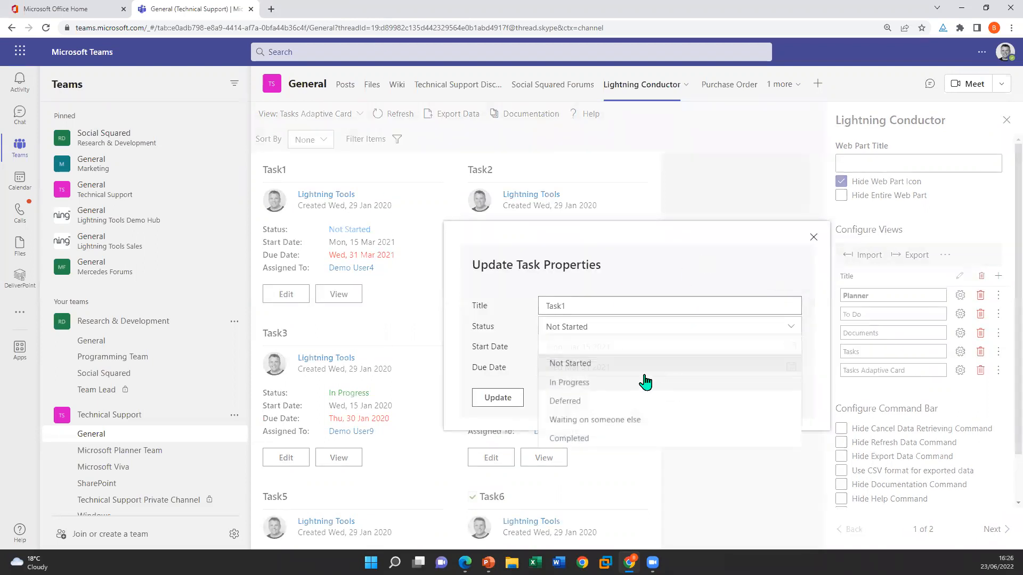
left_click(609, 403)
left_click(498, 398)
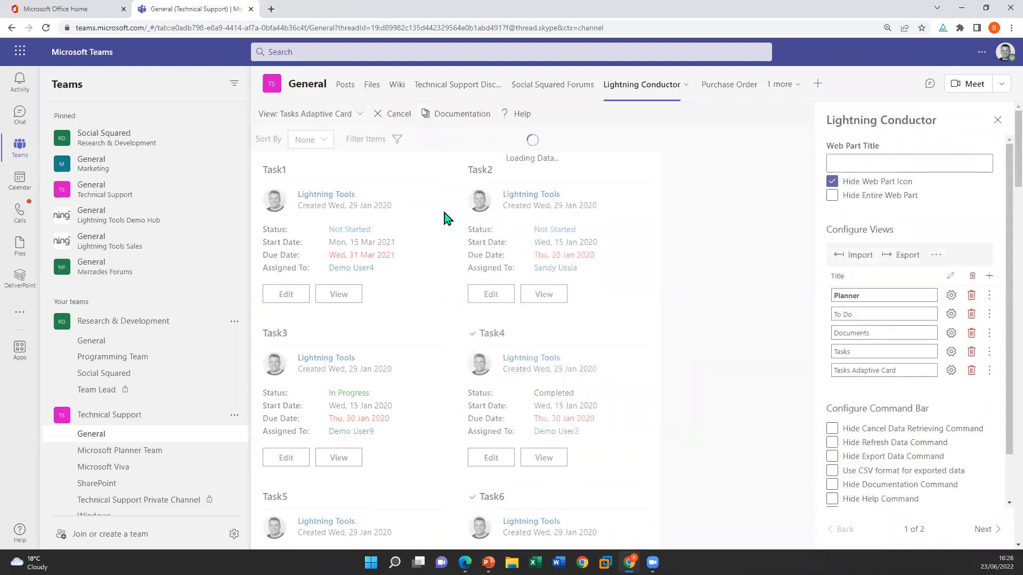
scroll(494, 367, "down", 6)
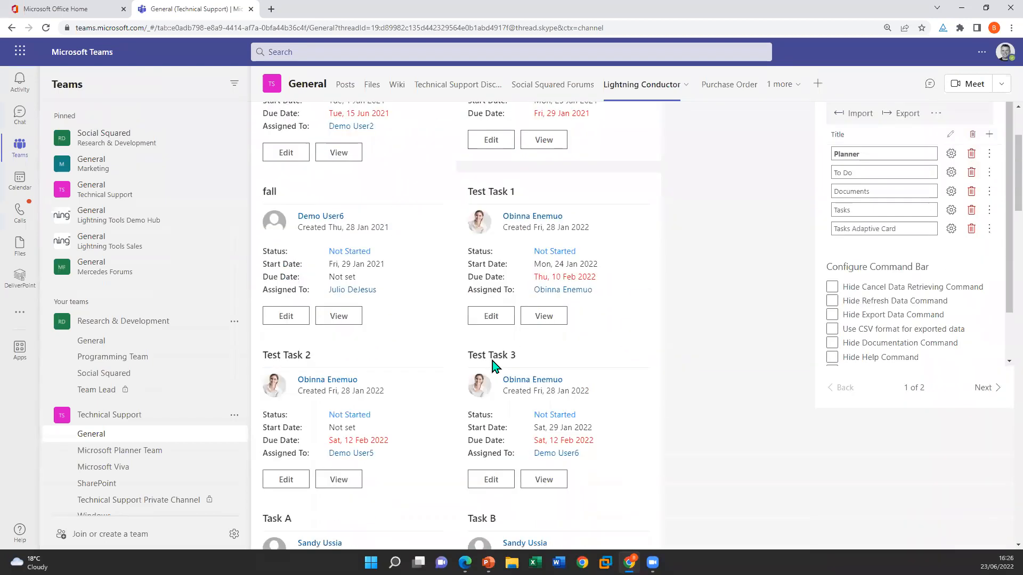
scroll(447, 397, "up", 6)
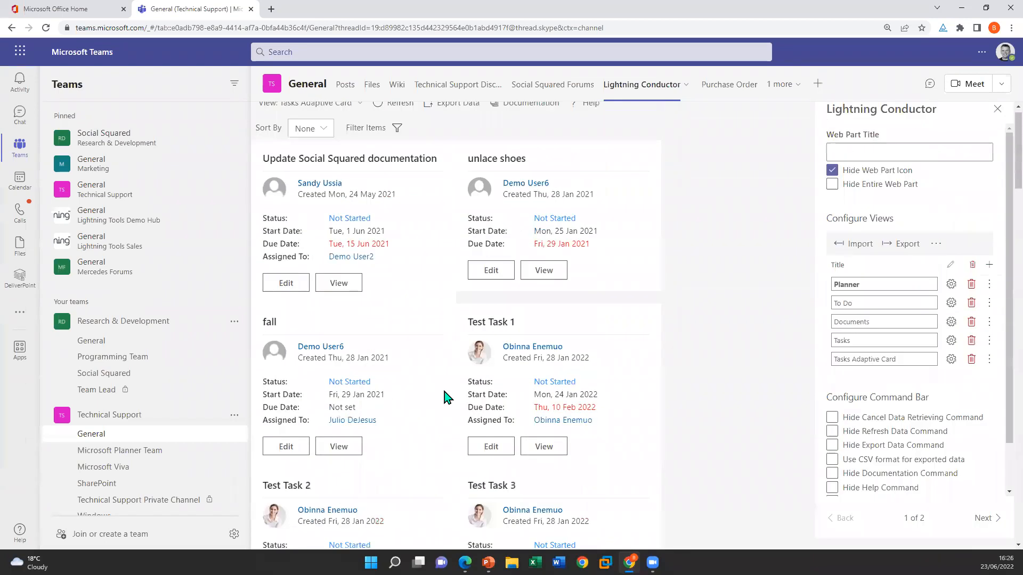
Examine the Tasks Adaptive Card view's display settings, including its card JSON and its filtering, sorting and paging options, then close the configuration
left_click(952, 371)
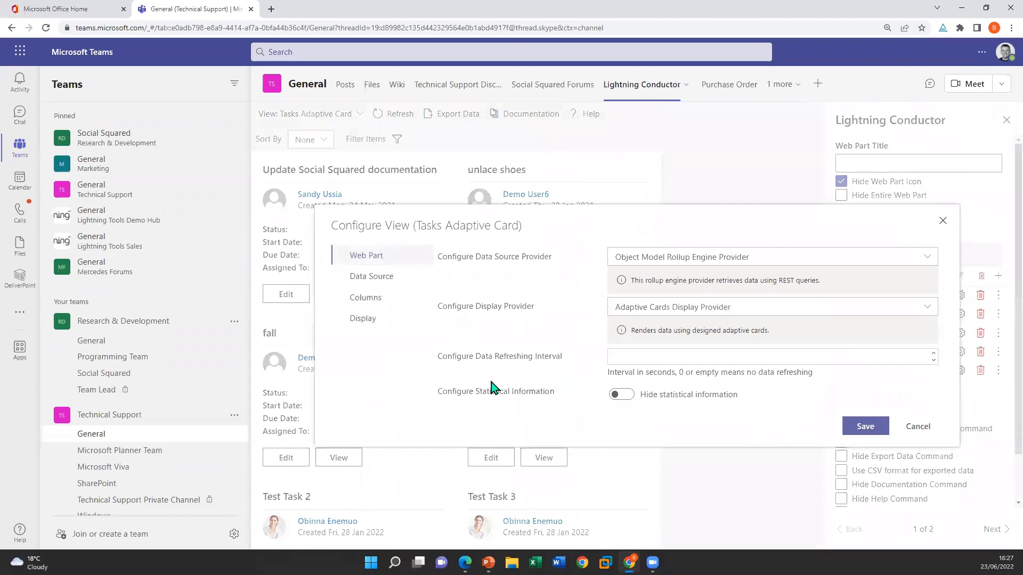
left_click(364, 320)
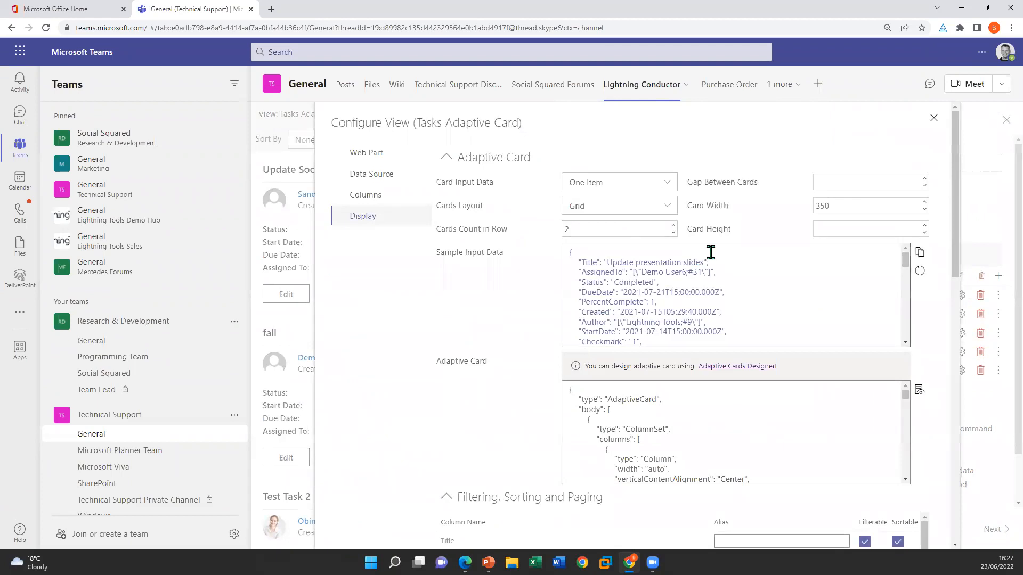
scroll(683, 246, "down", 2)
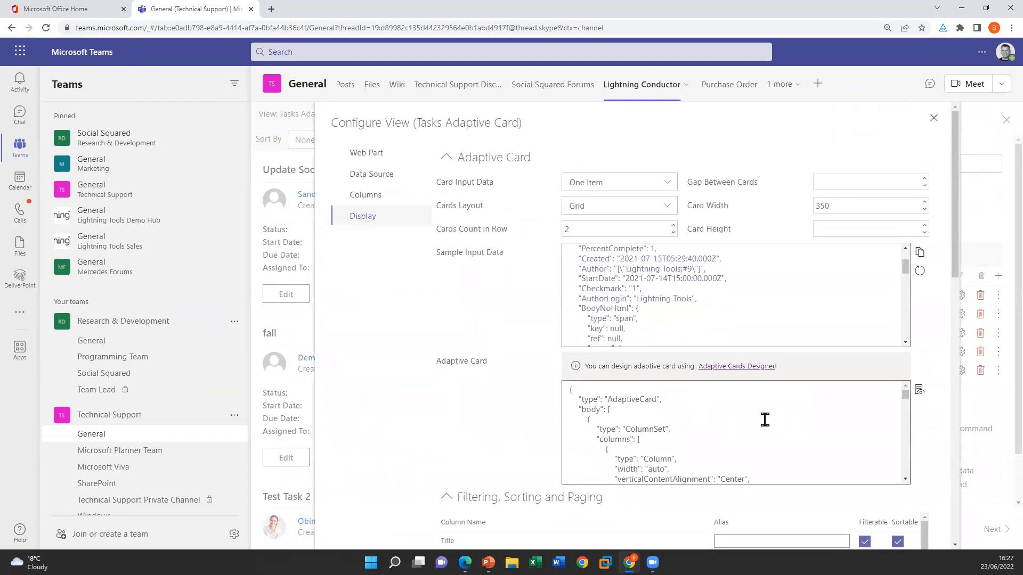
scroll(759, 429, "down", 3)
scroll(765, 437, "up", 5)
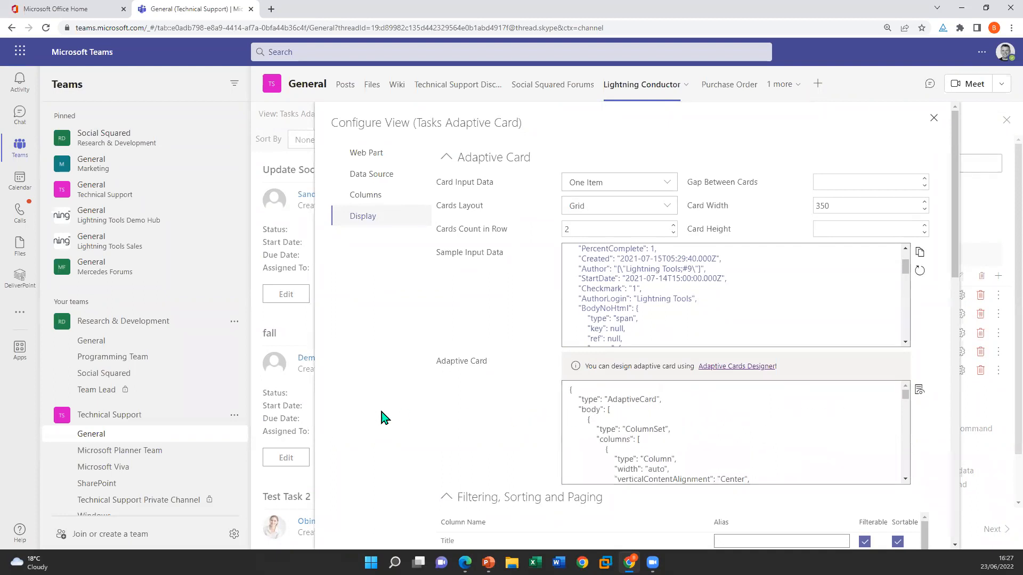
scroll(373, 418, "down", 5)
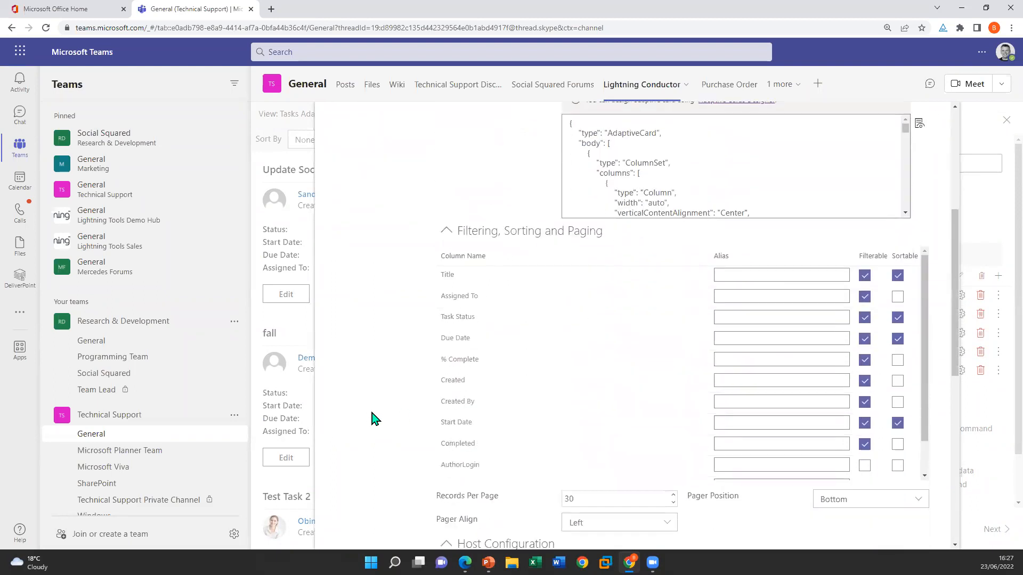
scroll(373, 418, "down", 8)
scroll(373, 418, "up", 11)
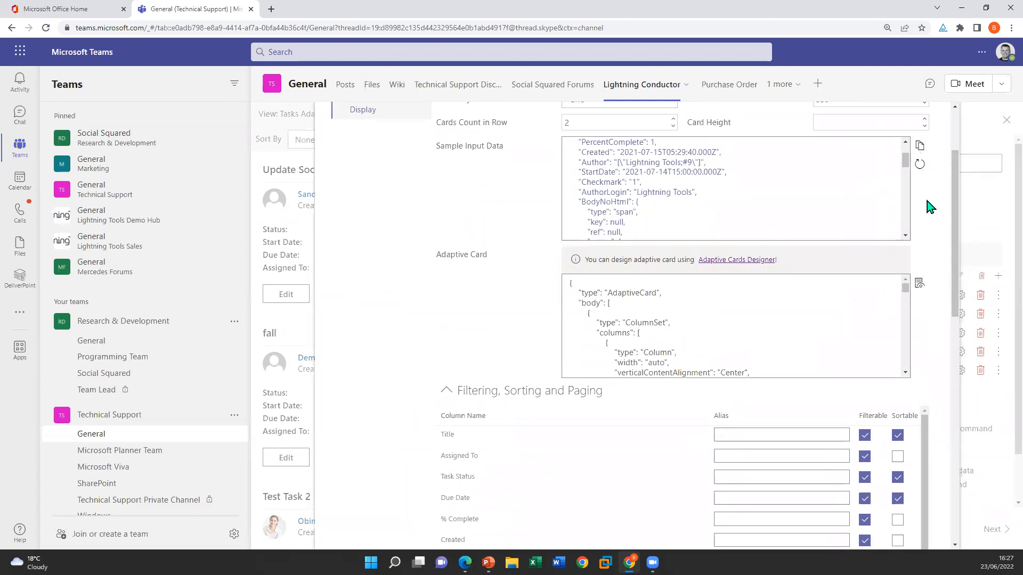
scroll(911, 203, "up", 2)
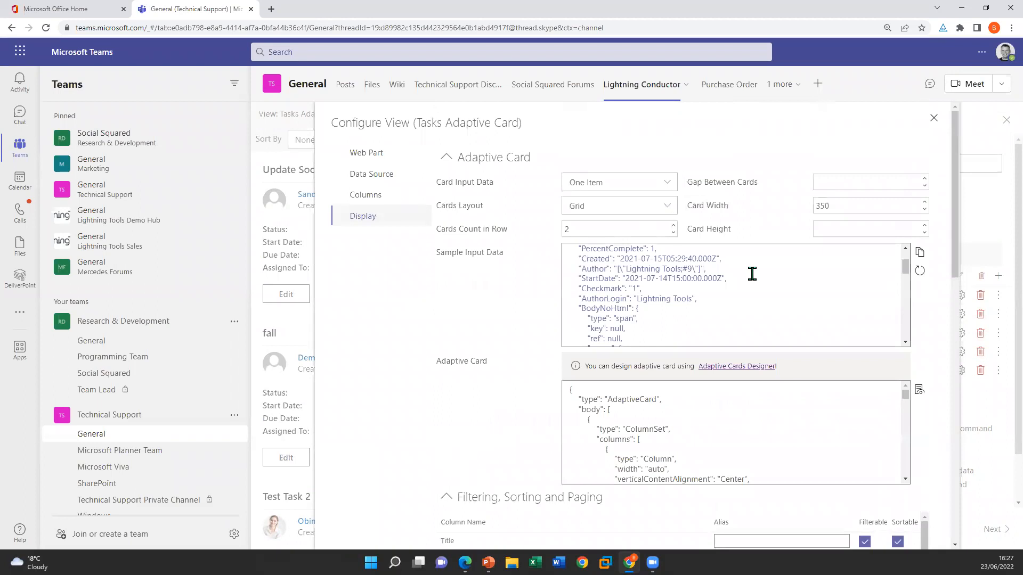
left_click(934, 116)
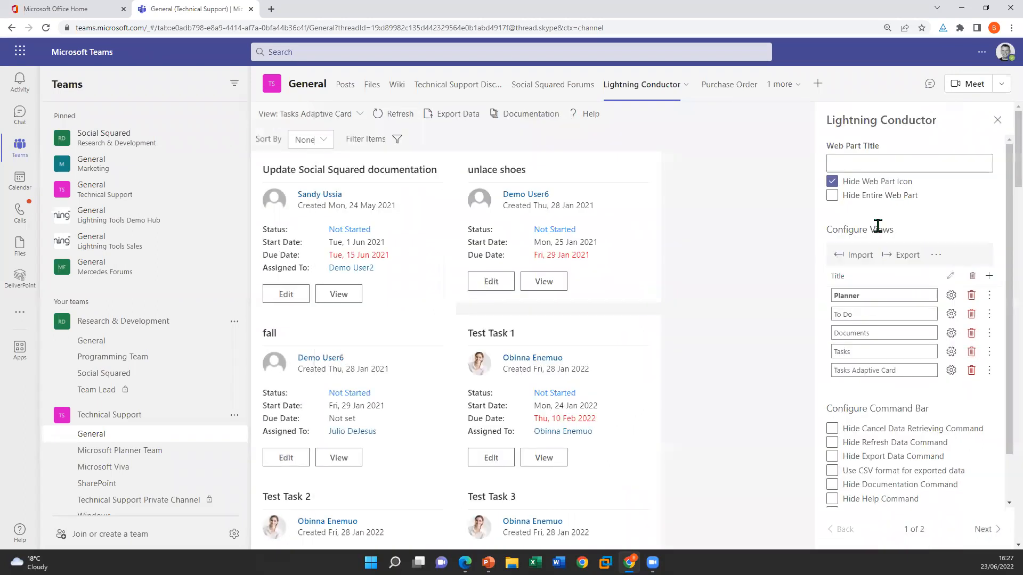
Open the Tasks view's configuration and examine its display settings and selected columns
left_click(951, 353)
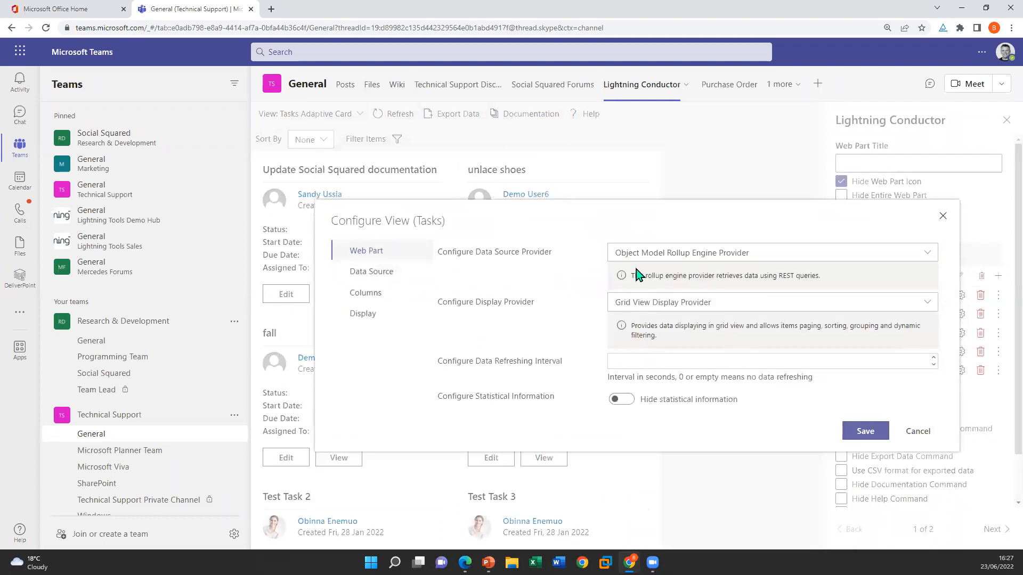
left_click(380, 318)
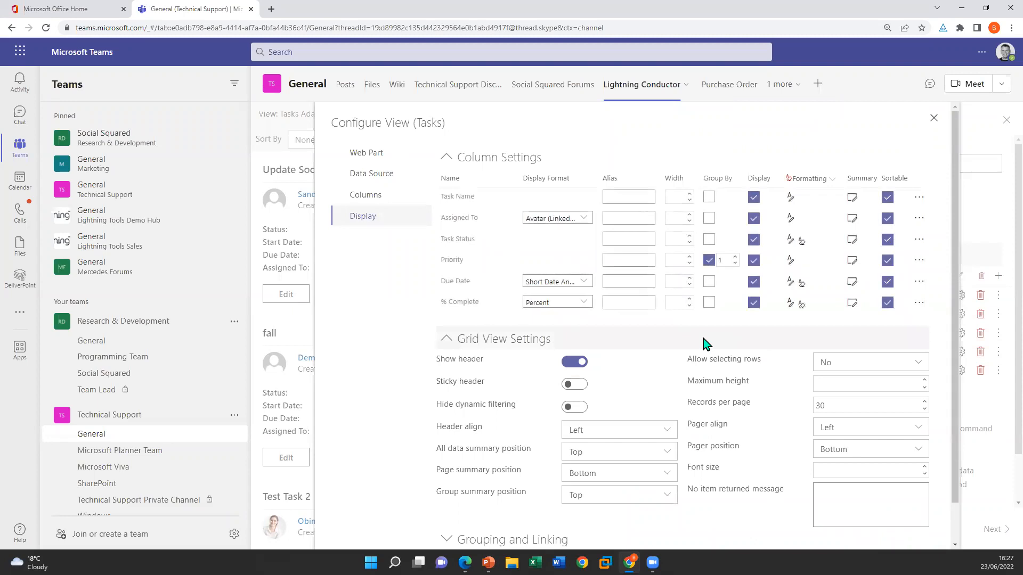
left_click(391, 201)
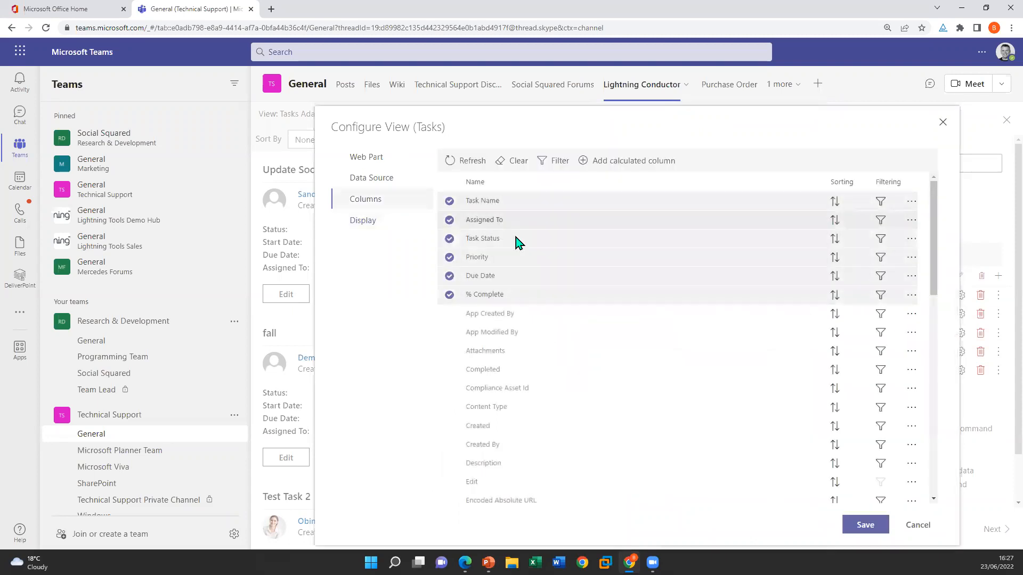
left_click(381, 224)
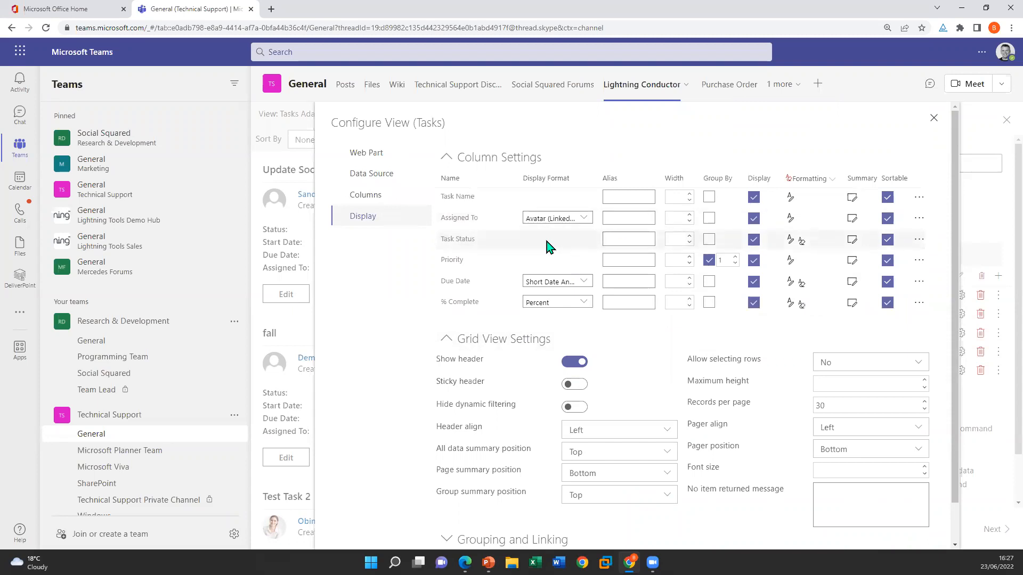
Review the Tasks view's data source and display provider options, rollup source and columns, and close the configuration without saving
left_click(367, 153)
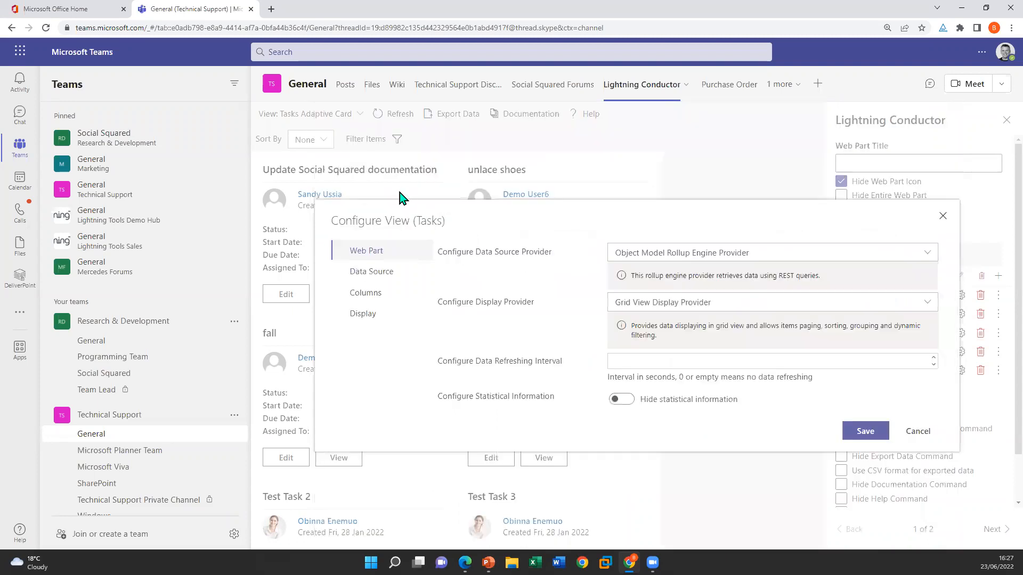
left_click(720, 255)
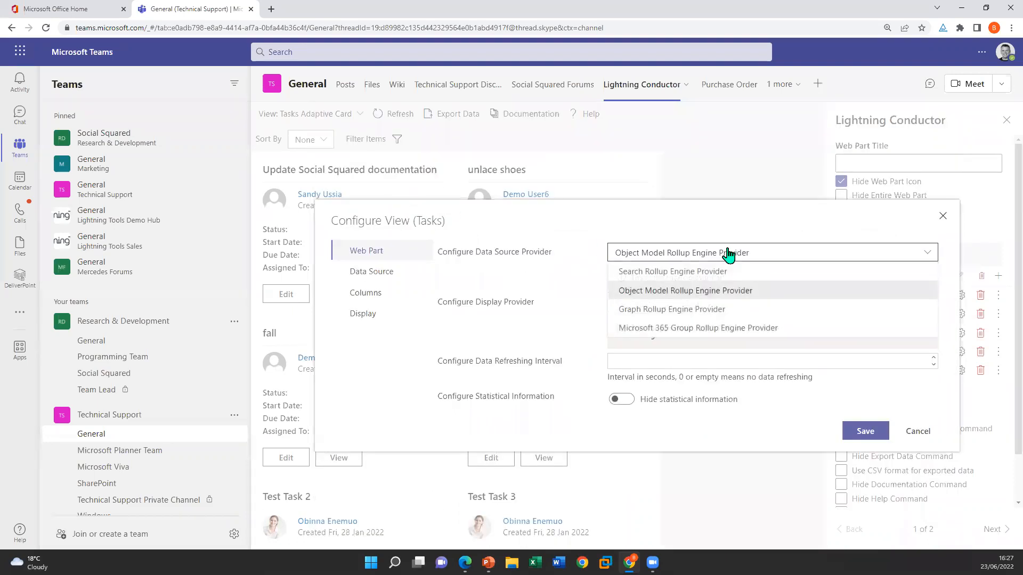
left_click(721, 259)
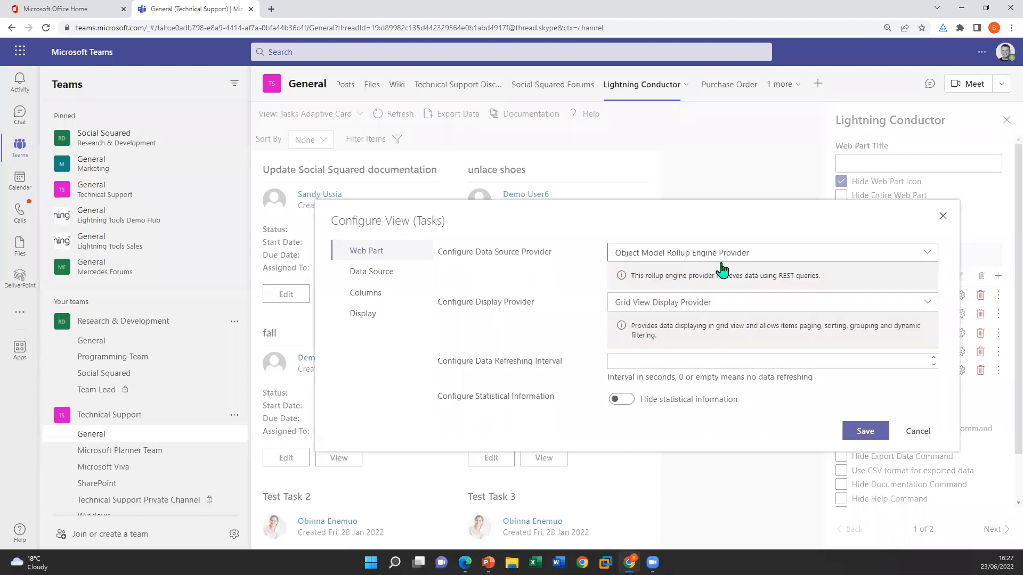
left_click(692, 309)
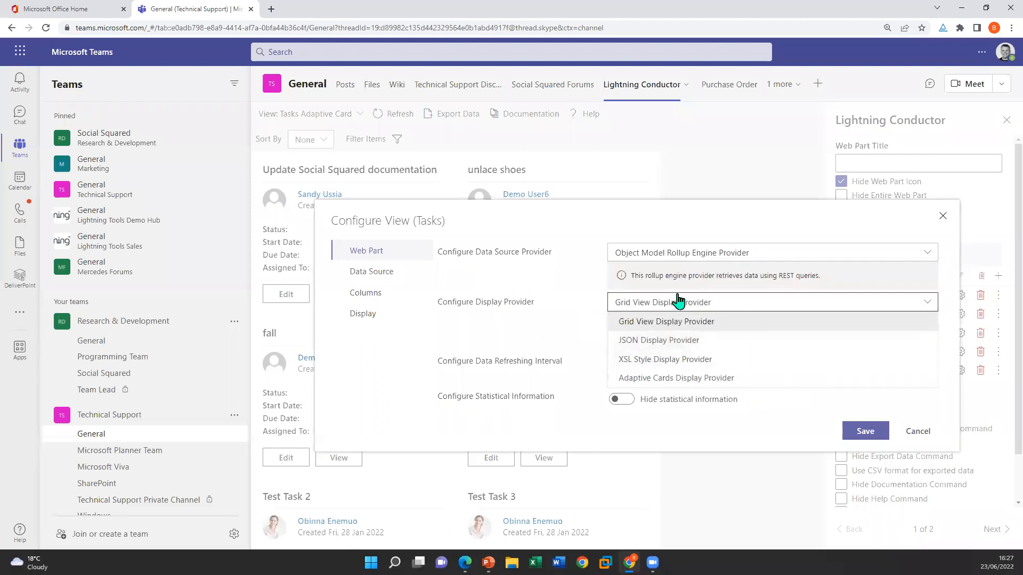
left_click(616, 303)
left_click(360, 271)
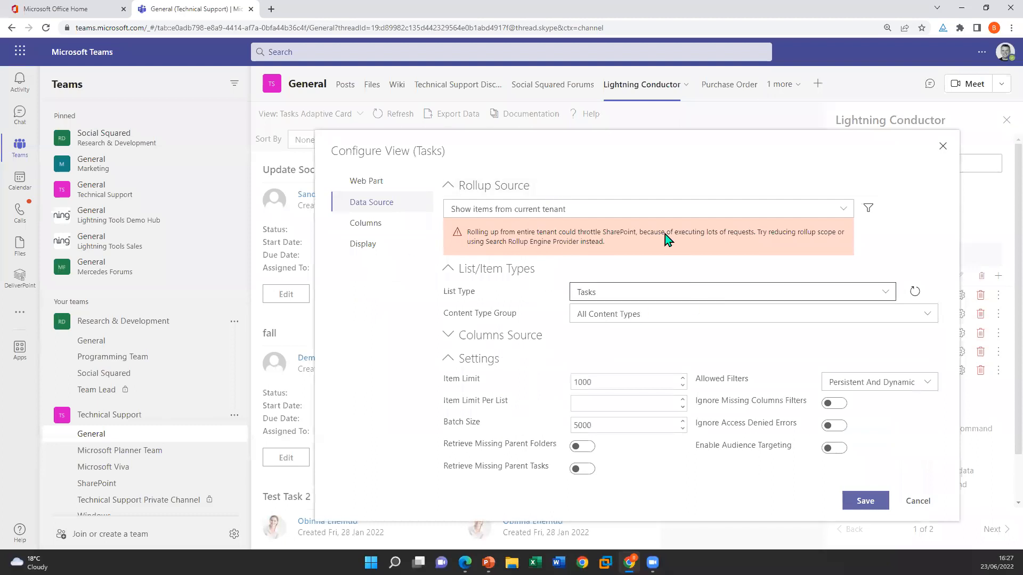
left_click(366, 223)
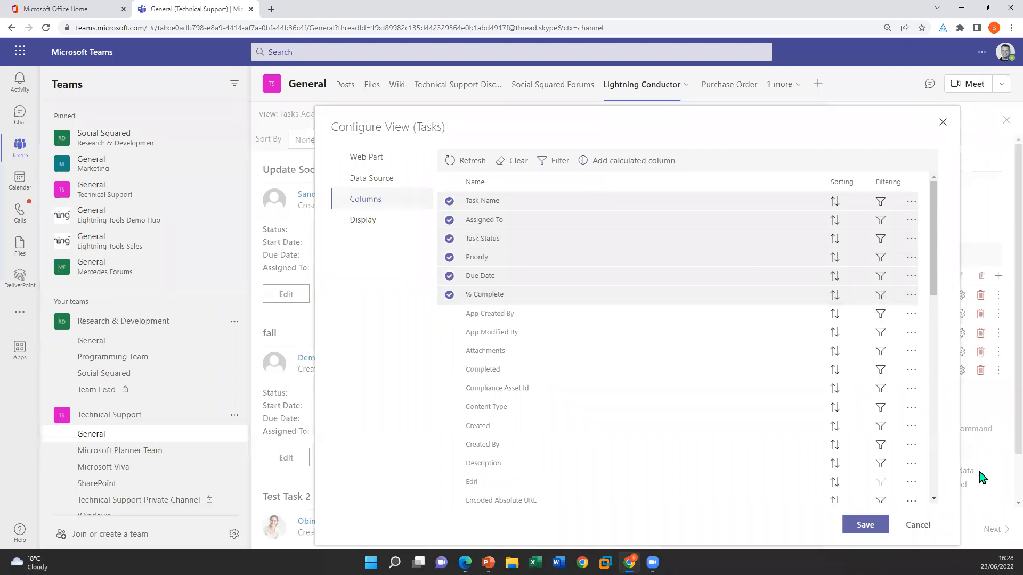
left_click(919, 525)
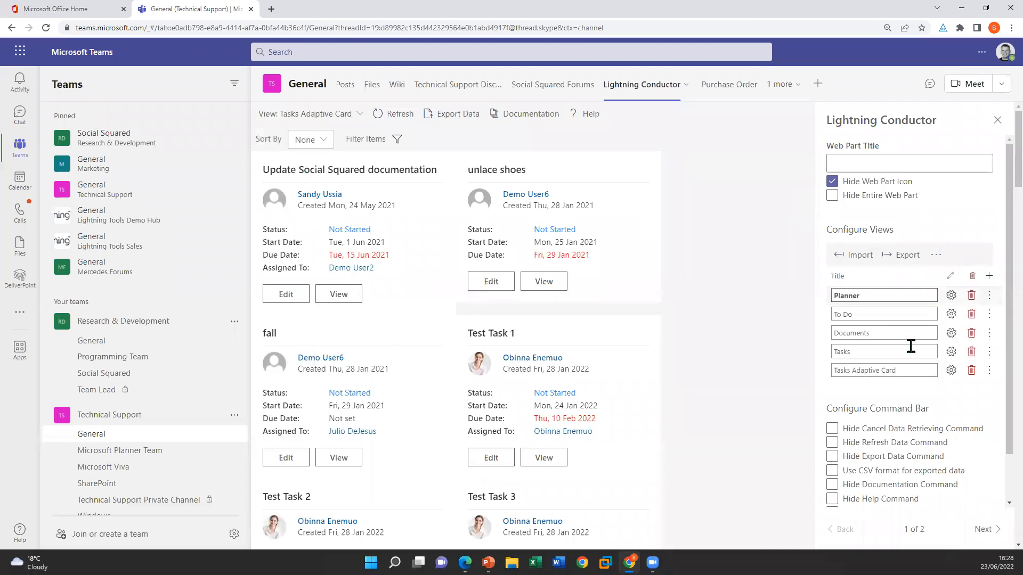
left_click(997, 120)
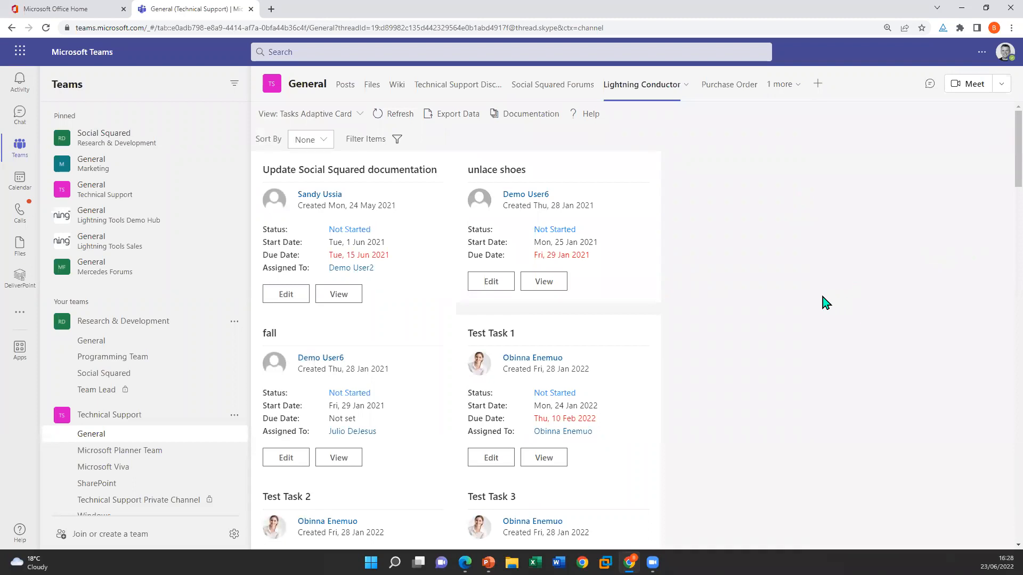
Switch Lightning Conductor to the Planner view and return to the PowerPoint slide show at the Data Visualization slide
left_click(343, 115)
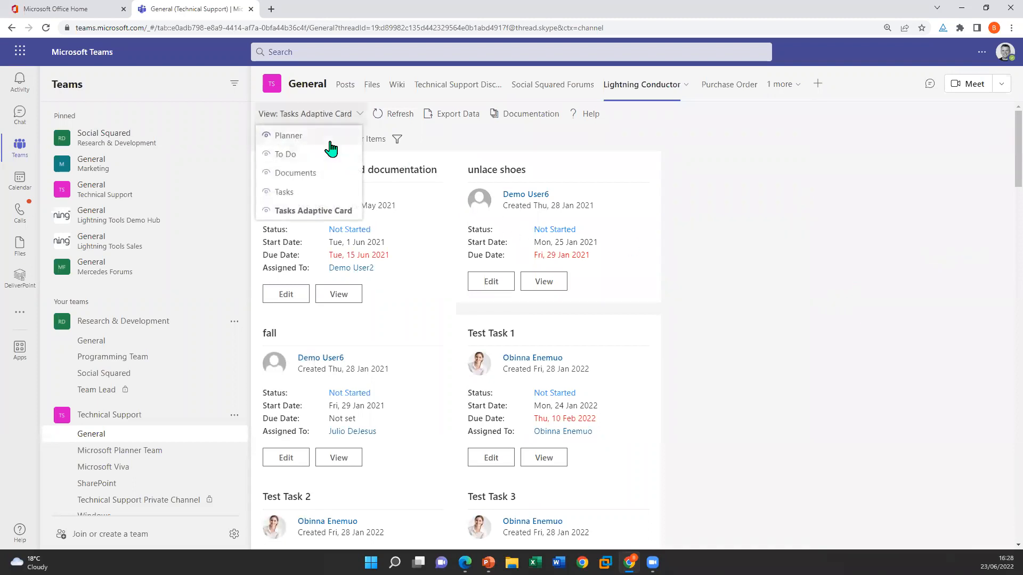
left_click(331, 140)
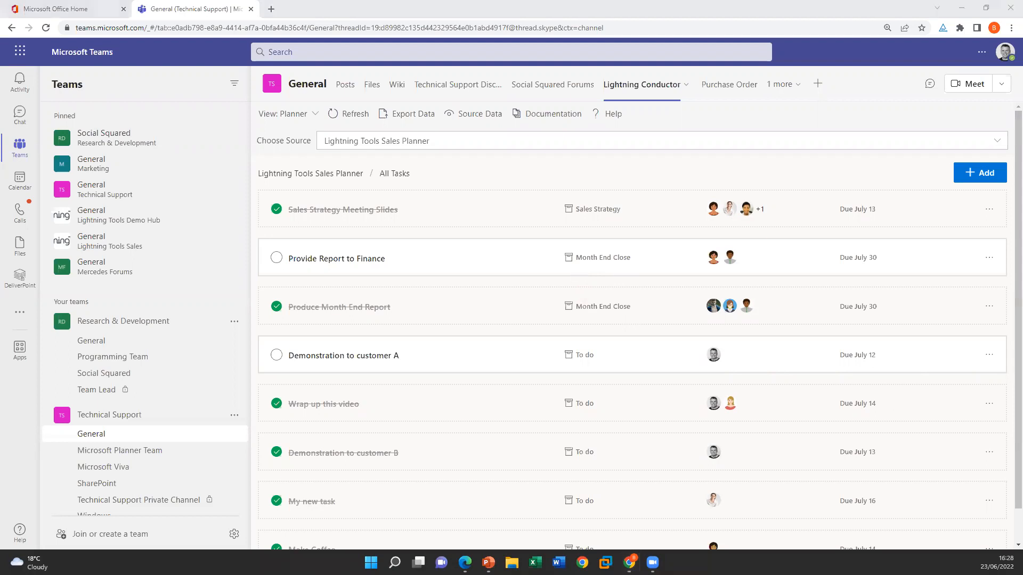
key("alt+Tab")
left_click(779, 450)
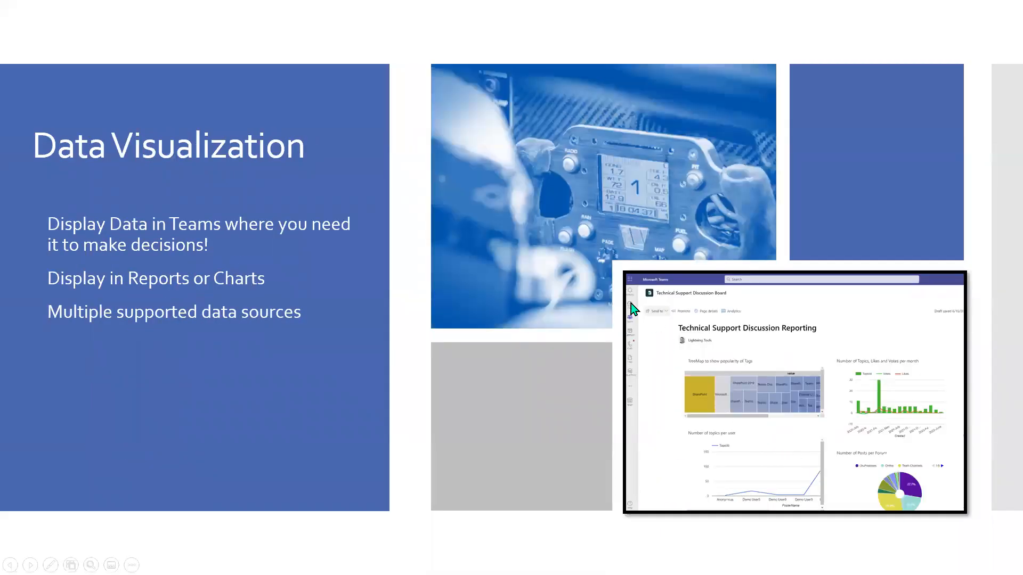
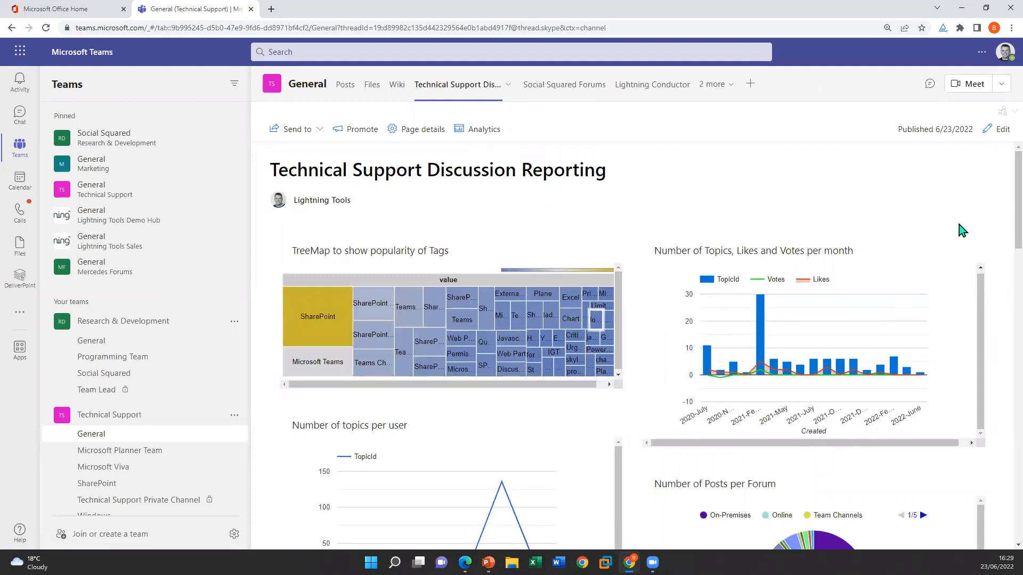
Examine the Technical Support Discussion Reporting page, from its charts and user badge gauges to the Unanswered Posts list
scroll(986, 228, "down", 3)
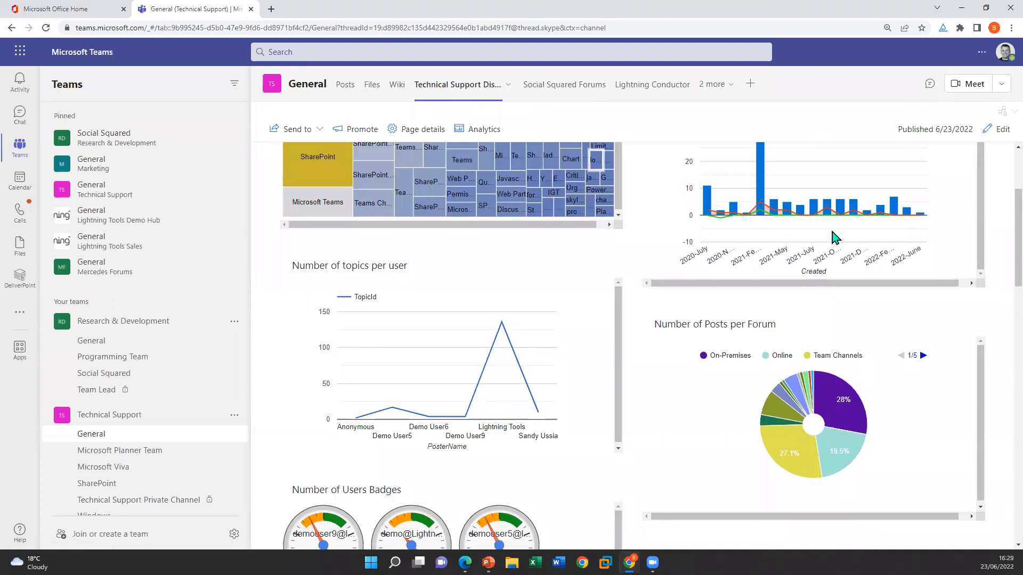
scroll(916, 433, "down", 1)
scroll(998, 430, "down", 5)
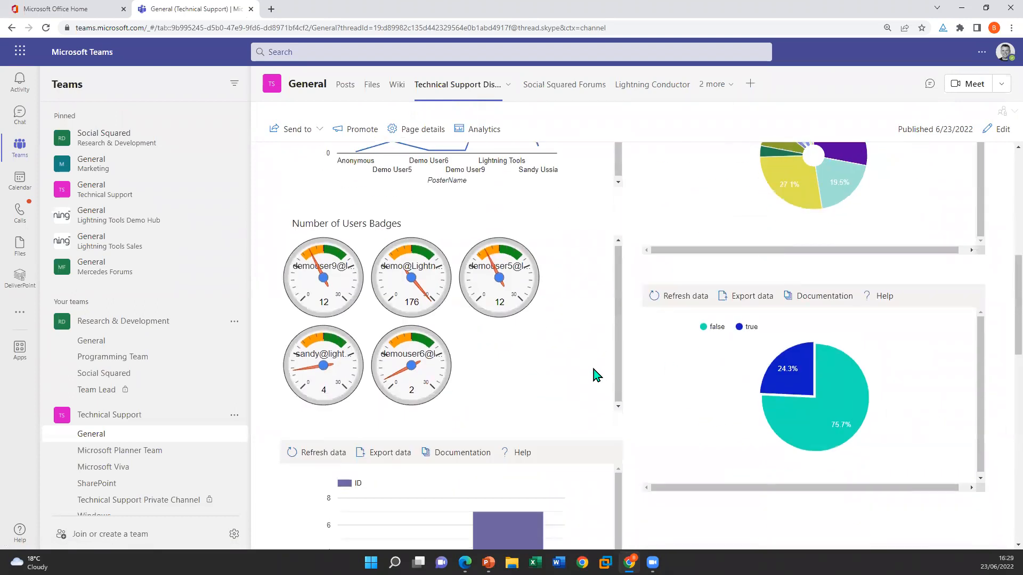
scroll(998, 421, "down", 4)
scroll(1001, 422, "down", 5)
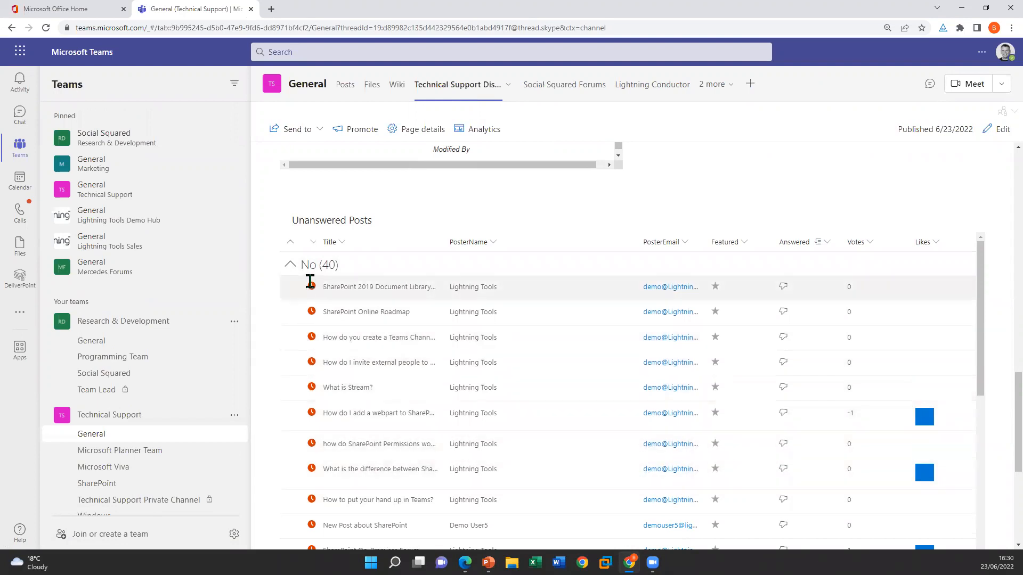
scroll(311, 373, "down", 5)
scroll(308, 390, "down", 5)
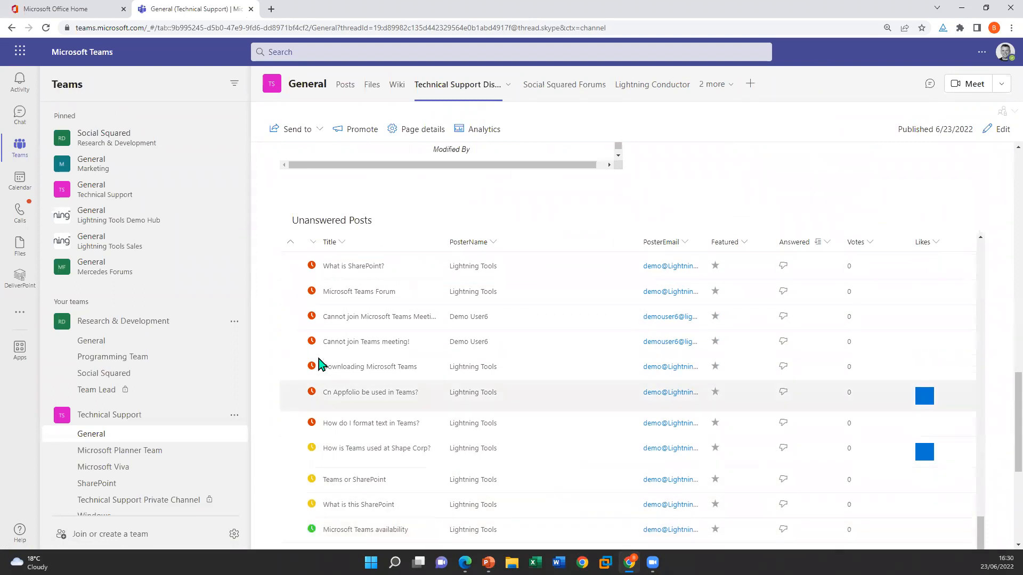
scroll(491, 420, "up", 4)
scroll(491, 425, "up", 5)
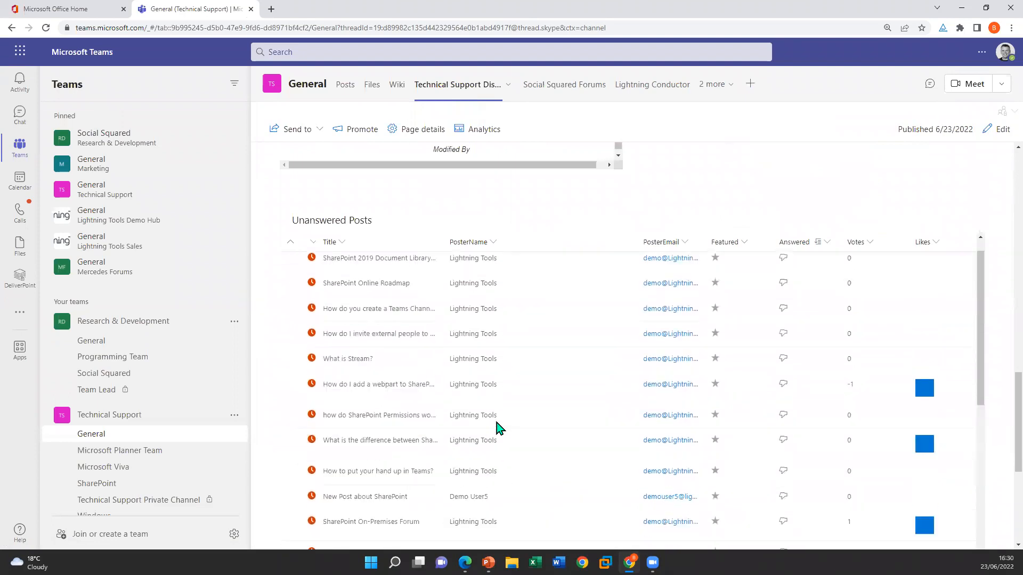
scroll(740, 180, "up", 3)
scroll(741, 180, "up", 6)
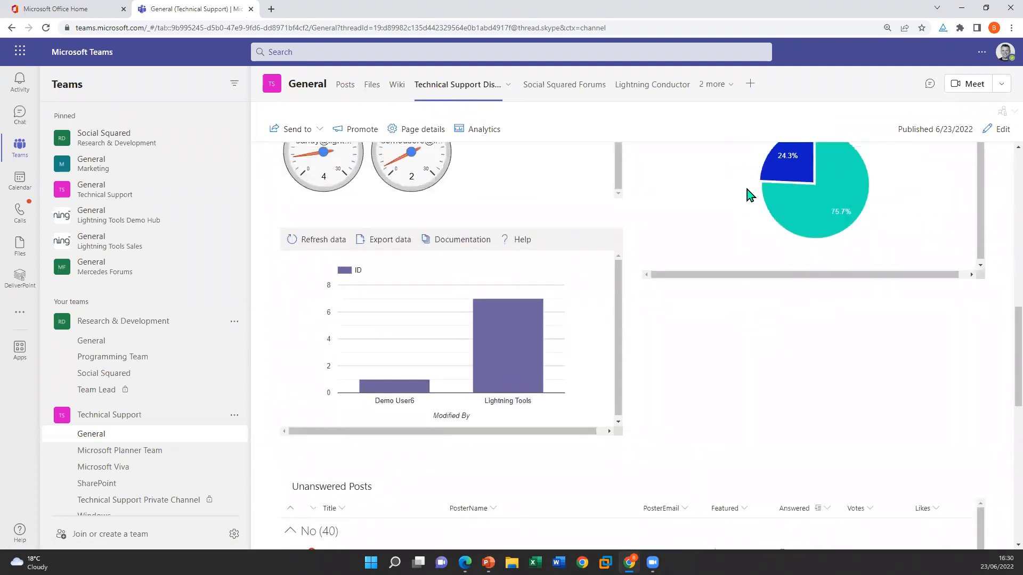
scroll(634, 209, "up", 6)
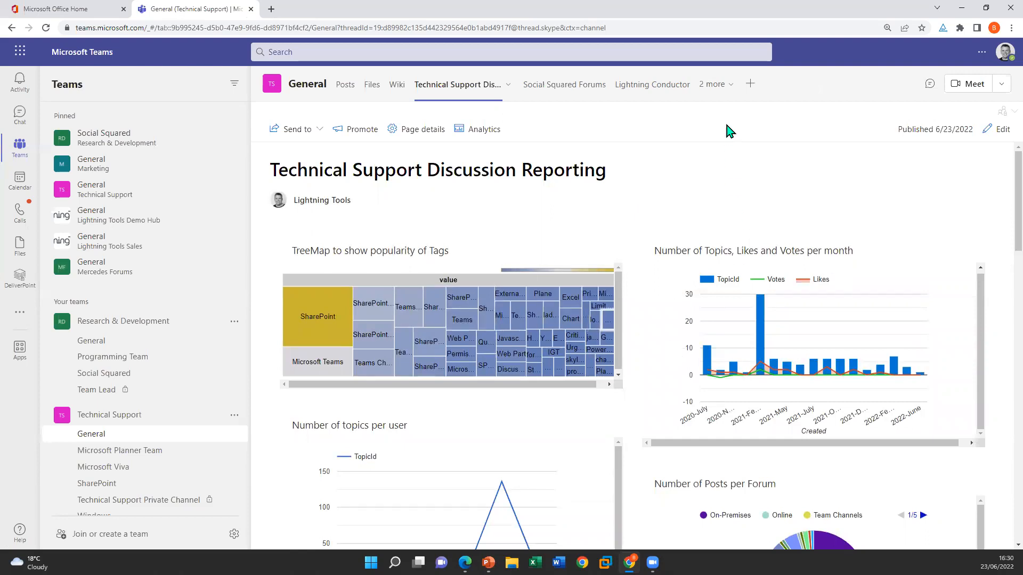
Add a Lightning Data Viewer xFx tab to the General channel and open the configuration of its Default view
left_click(749, 84)
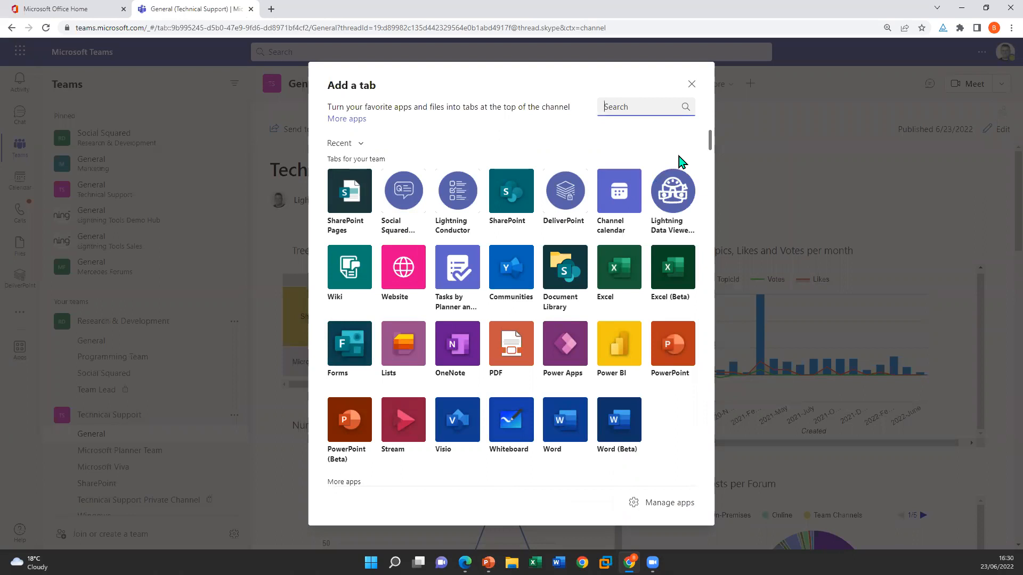
left_click(679, 195)
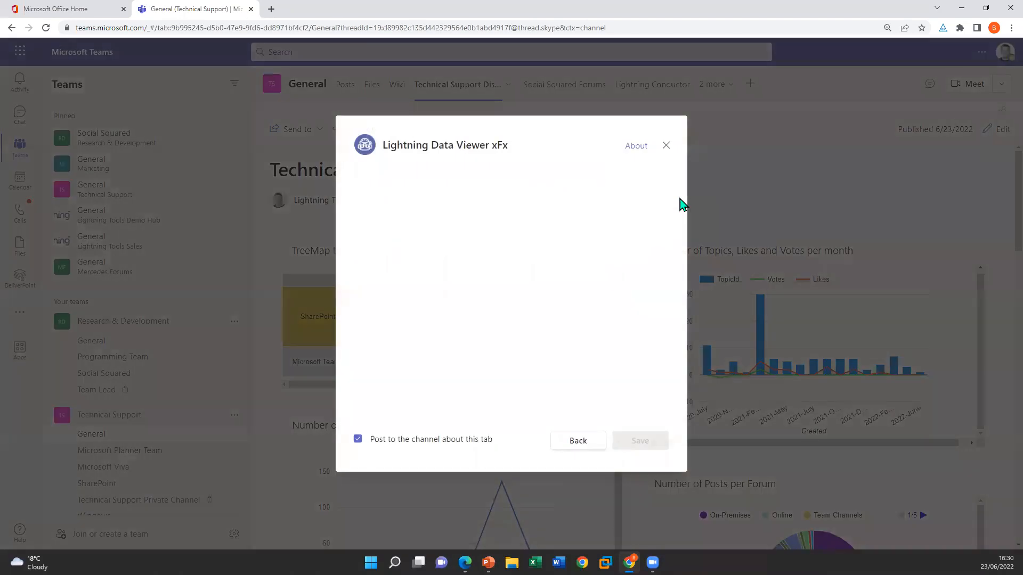
left_click(640, 442)
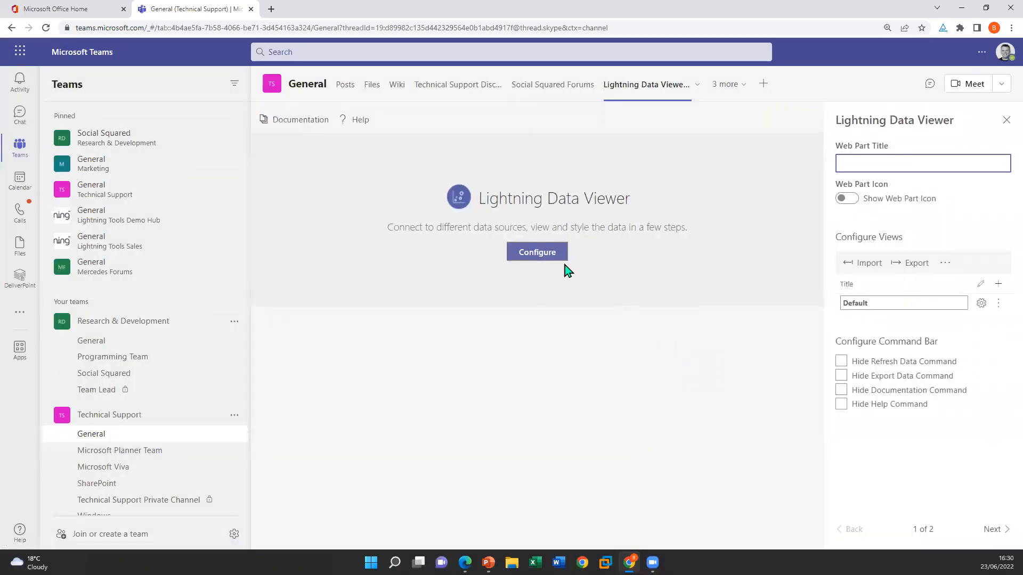
left_click(542, 255)
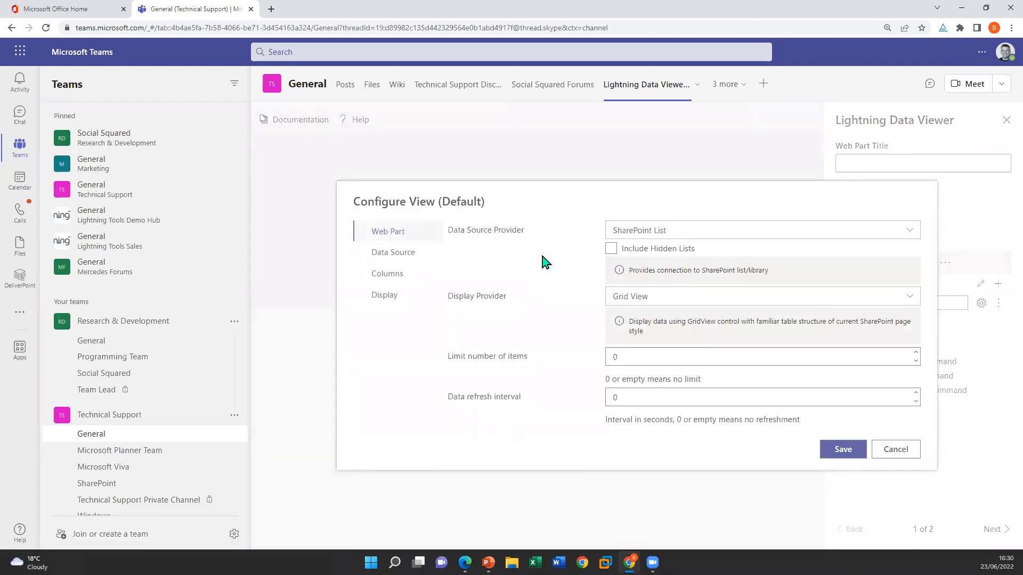
Choose Microsoft Excel as the Default view's data source provider and review the sites offered as its data source
left_click(714, 230)
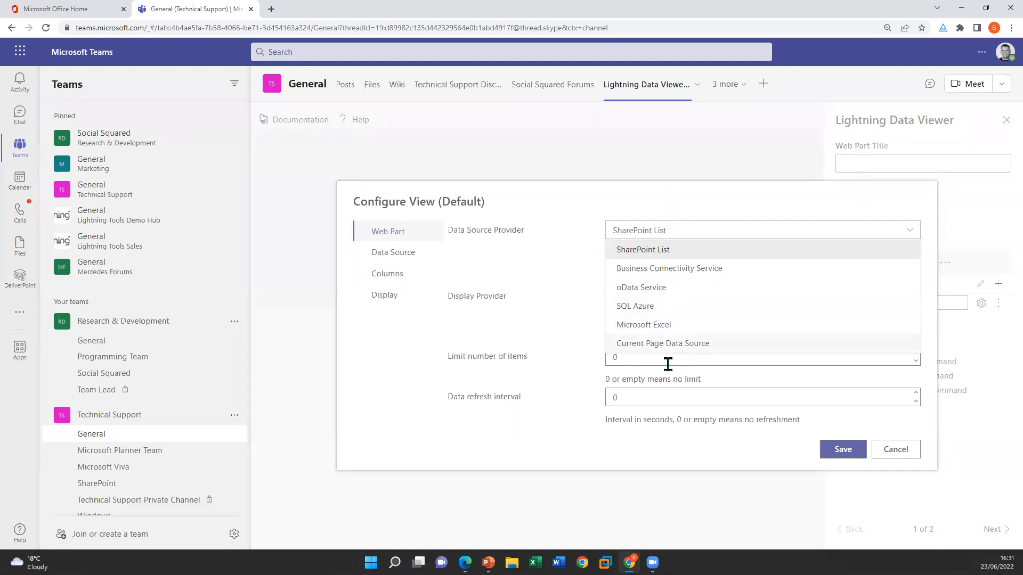
left_click(654, 326)
left_click(397, 270)
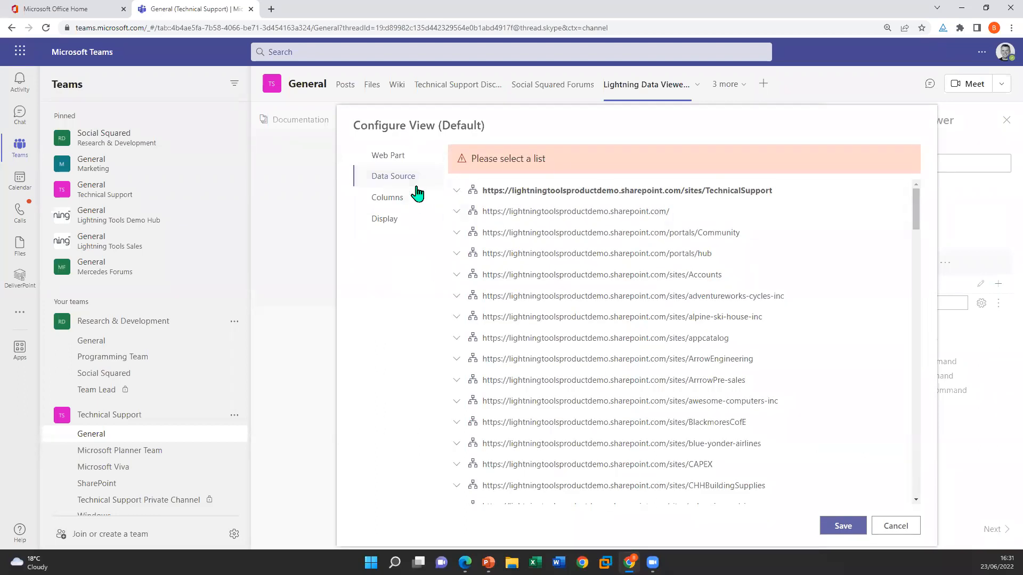
scroll(560, 416, "down", 2)
scroll(533, 373, "up", 3)
Switch the data source provider to SQL Azure and review its server, login and database settings
left_click(388, 155)
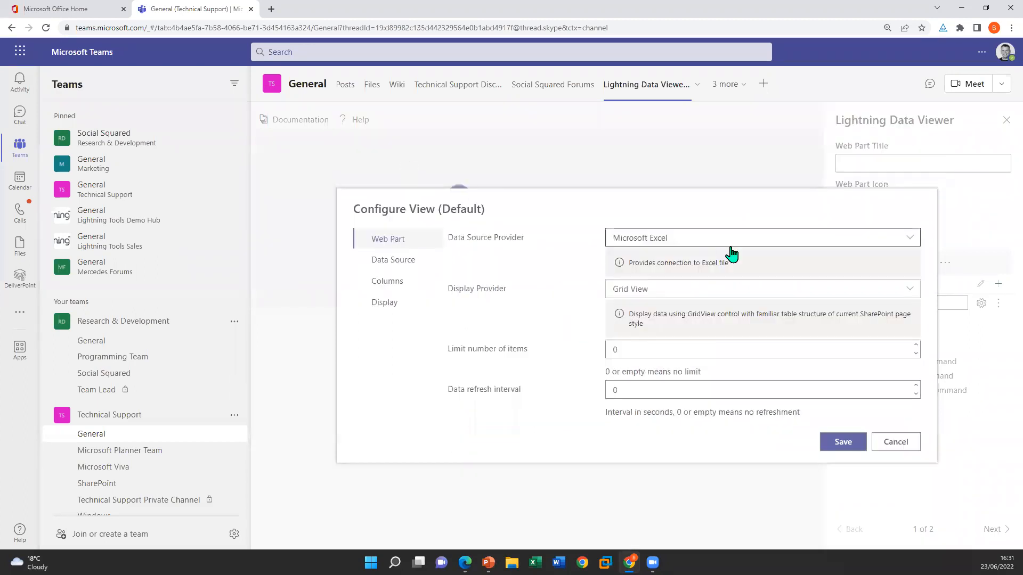
left_click(730, 241)
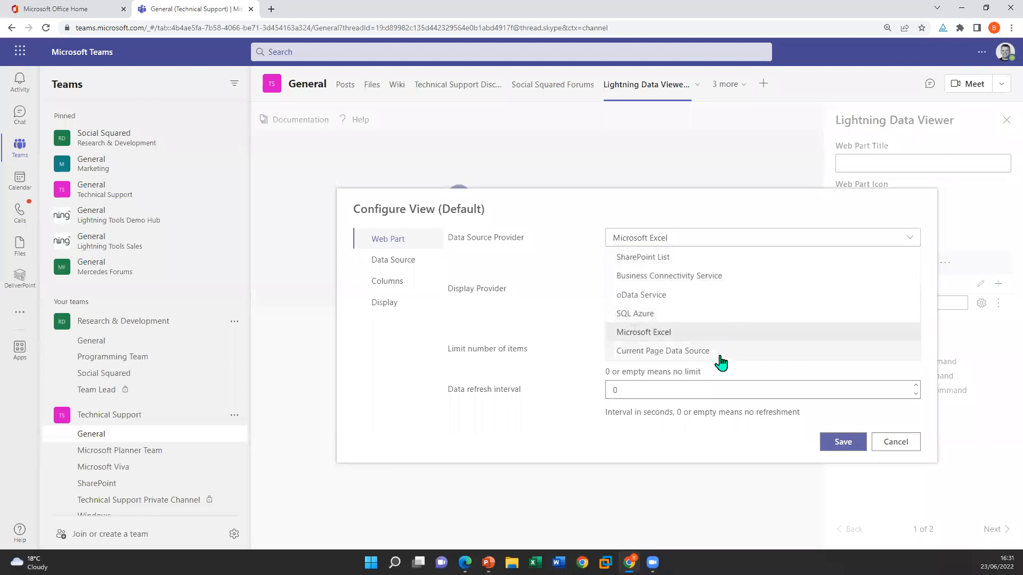
left_click(663, 313)
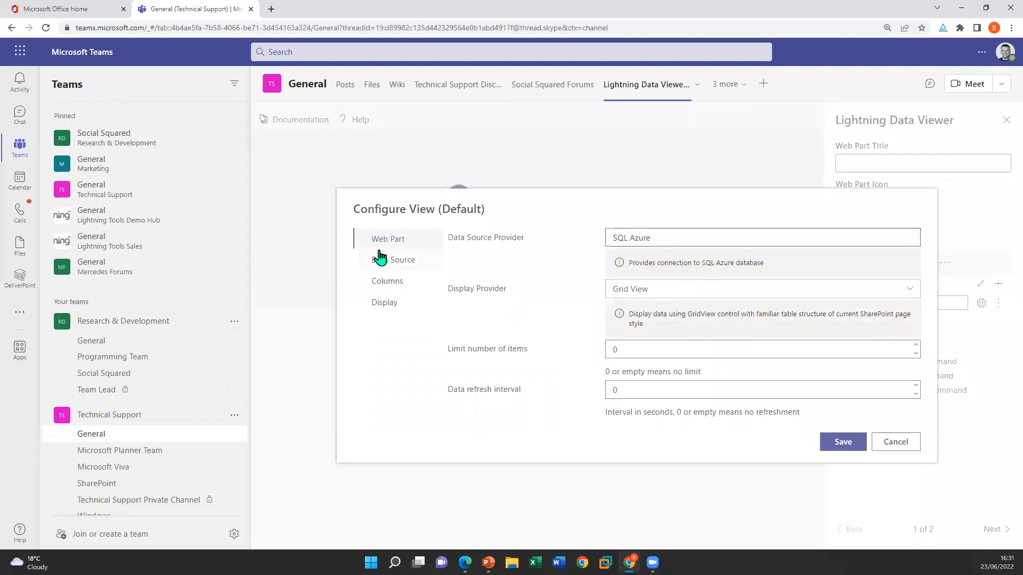
left_click(394, 260)
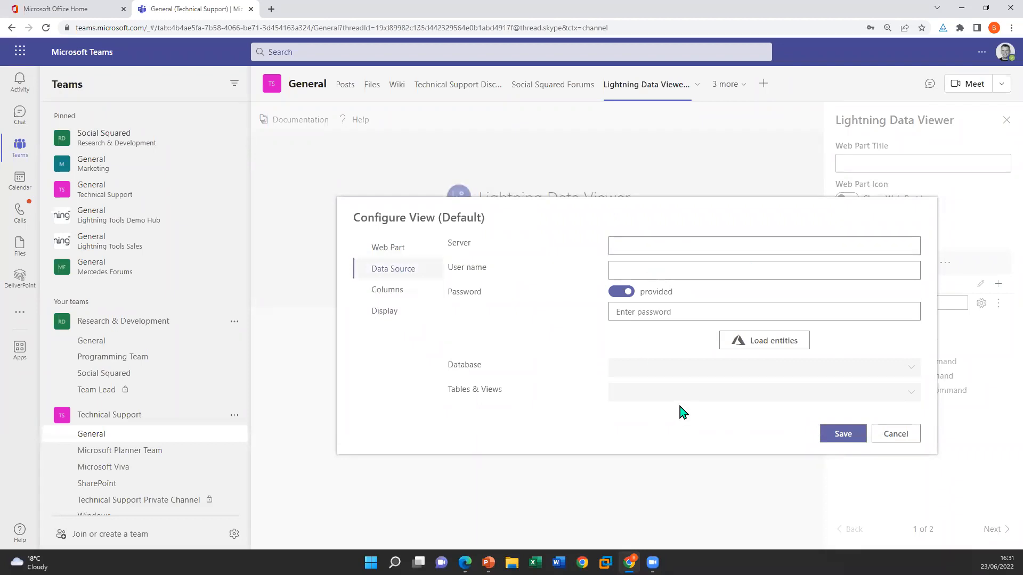
Set the view's data source provider to oData Service and its display provider to Charts view
left_click(397, 255)
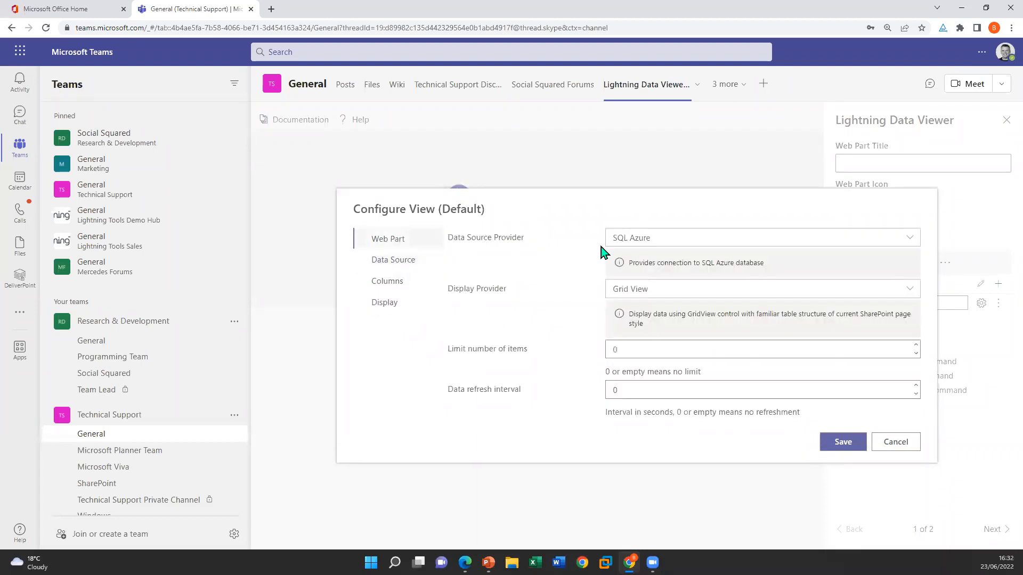
left_click(642, 236)
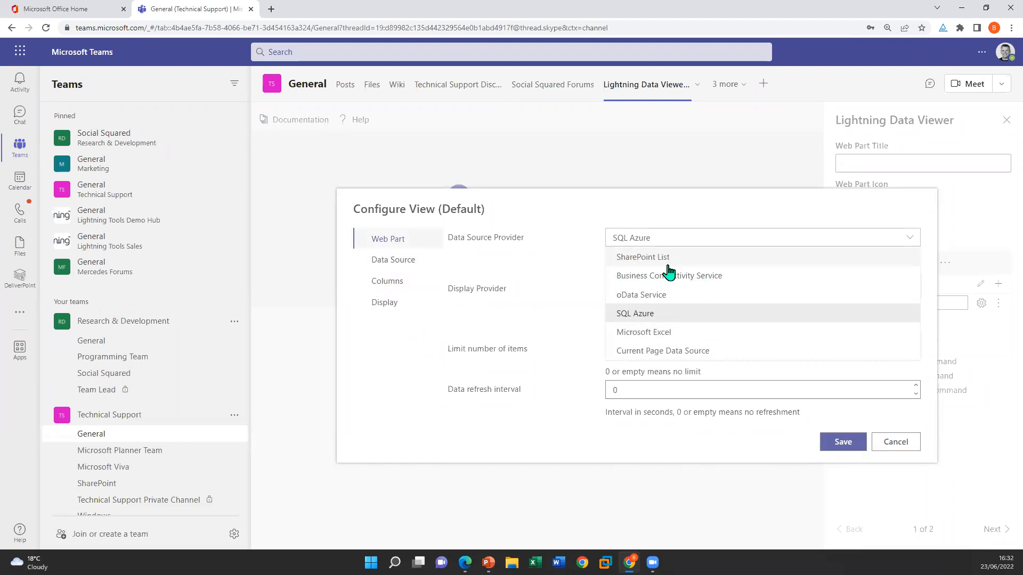
left_click(696, 296)
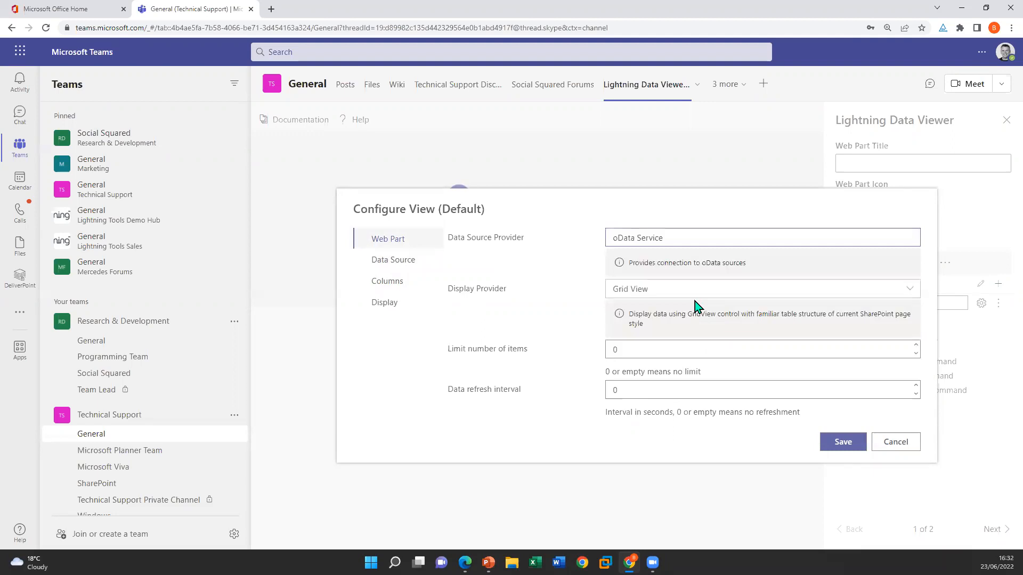
key("alt+Tab")
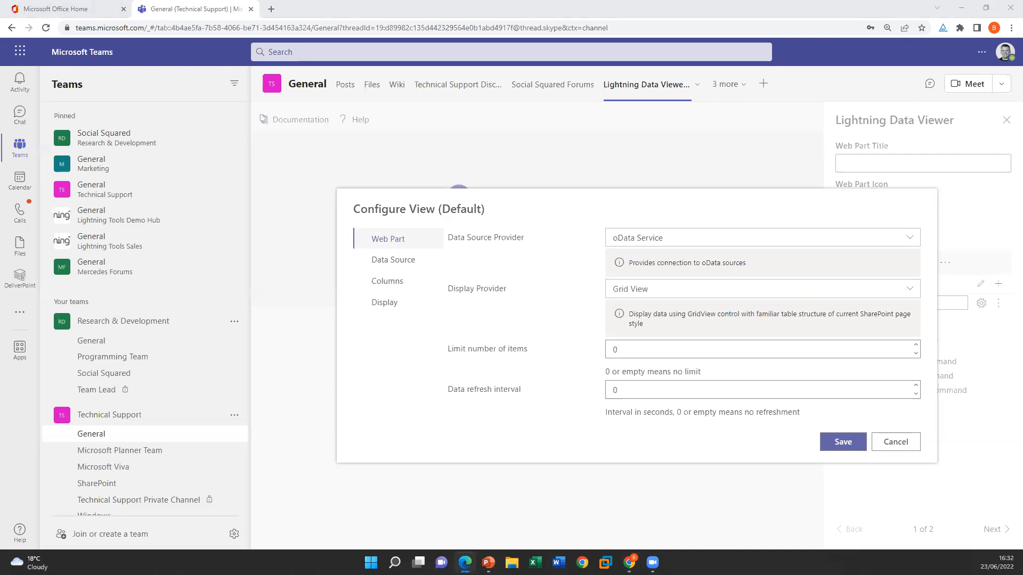
left_click(621, 290)
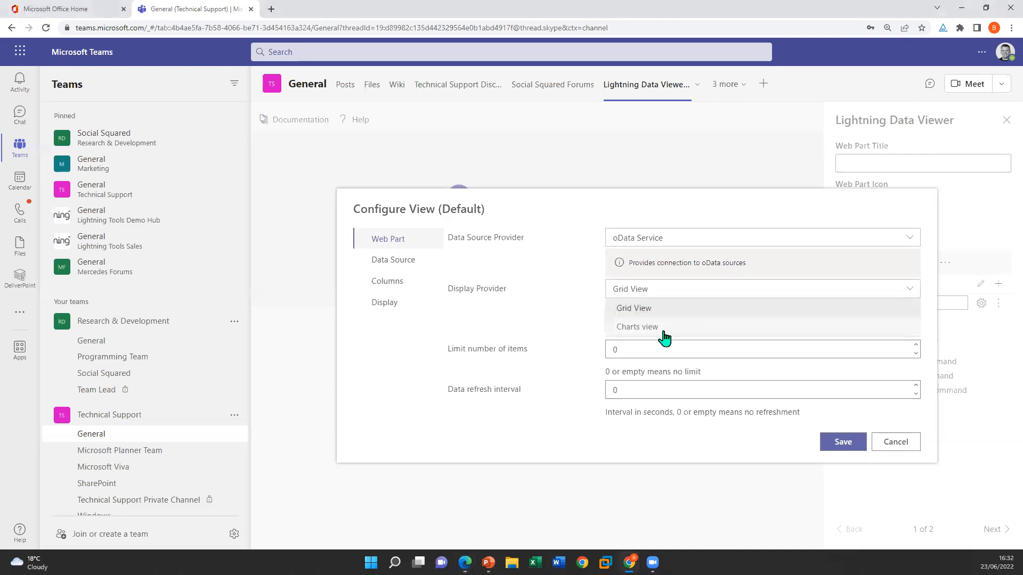
left_click(657, 328)
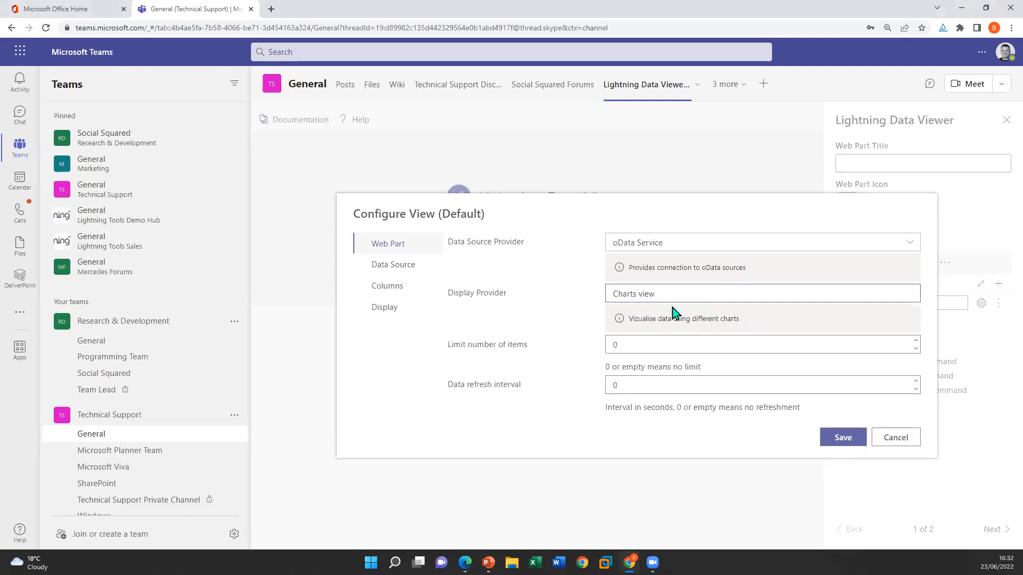
left_click(407, 265)
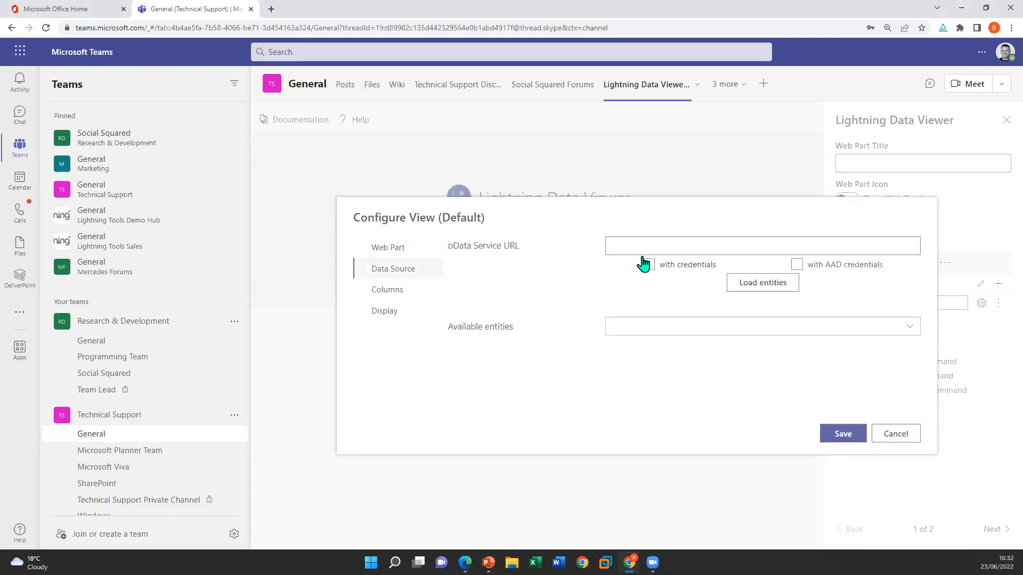
type("https://services.odata.org/V3/Northwind/Northwind.svc/")
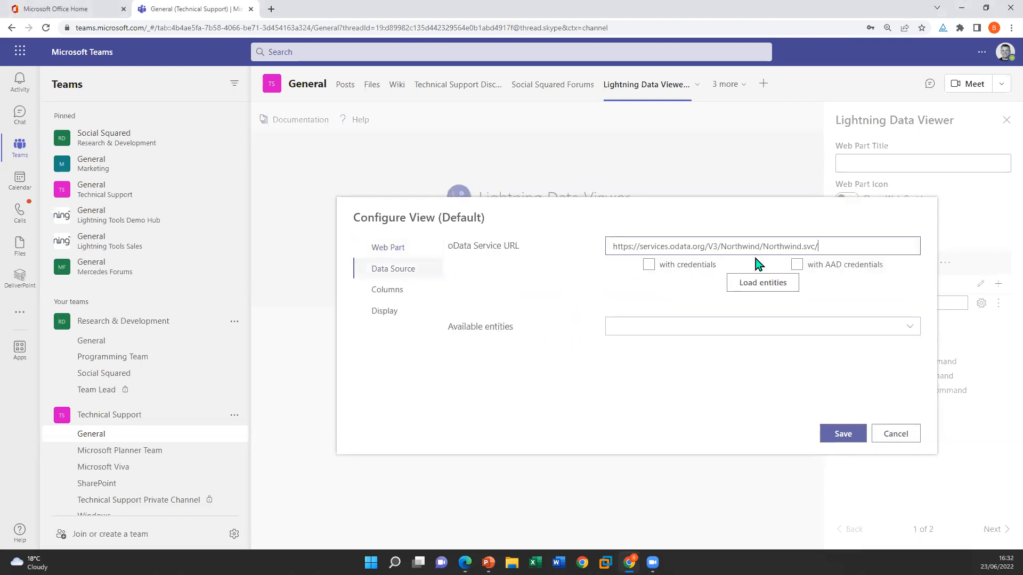
left_click(794, 287)
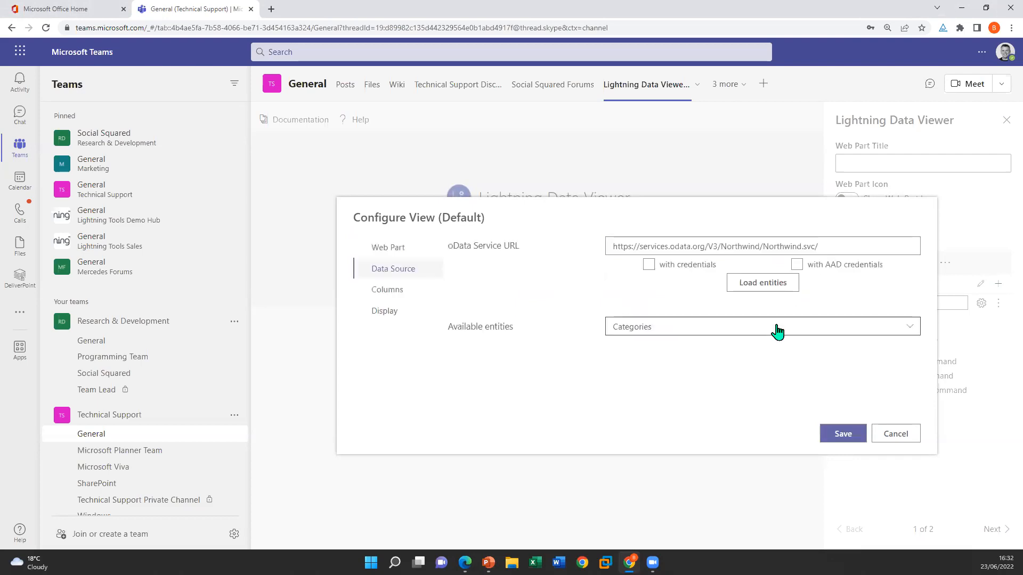
Look through the available Northwind entities and select Sales_by_Categories as the view's data source
left_click(777, 329)
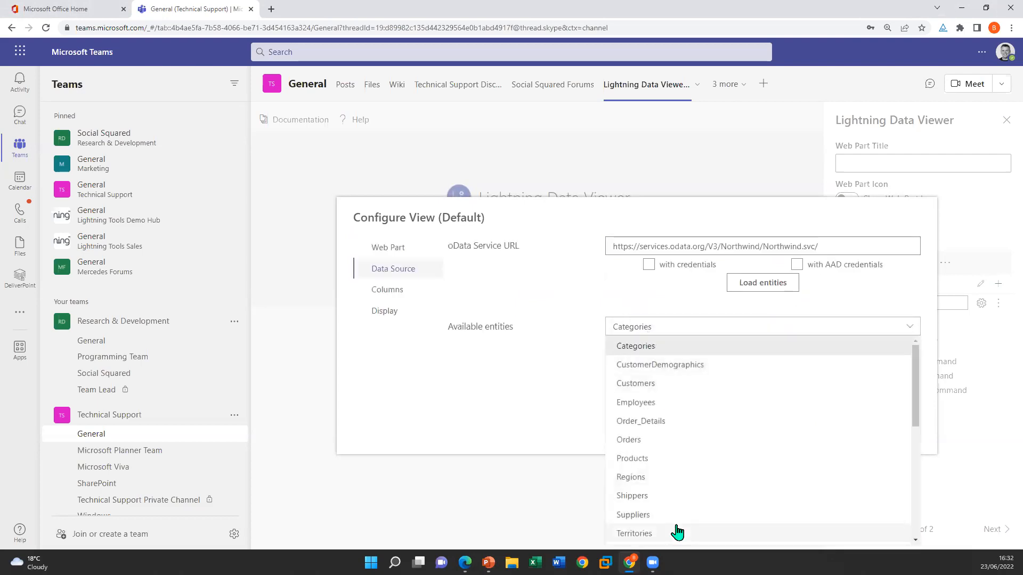
left_click_drag(918, 383, 918, 501)
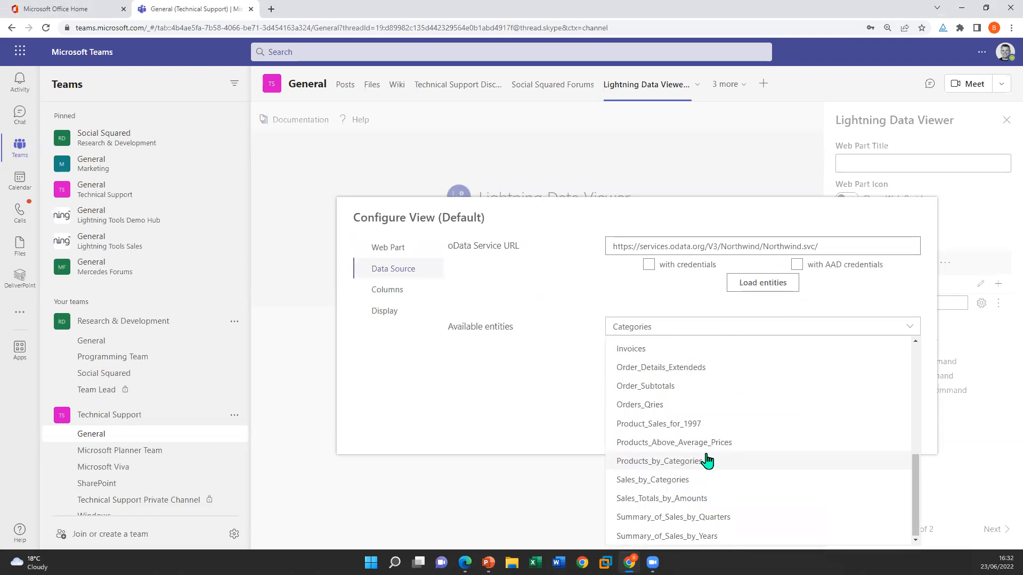
scroll(688, 461, "up", 2)
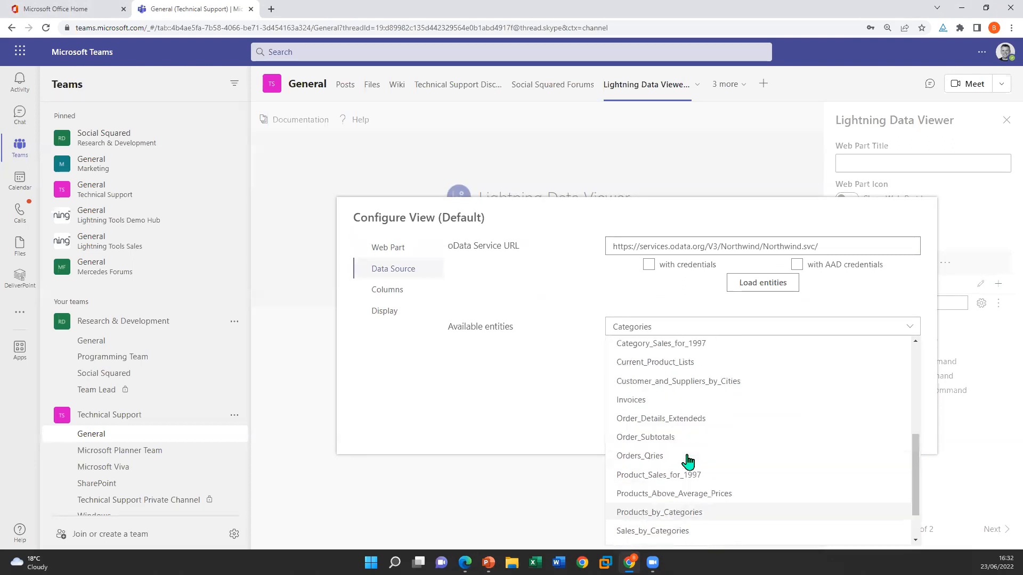
scroll(688, 462, "up", 3)
scroll(688, 461, "down", 5)
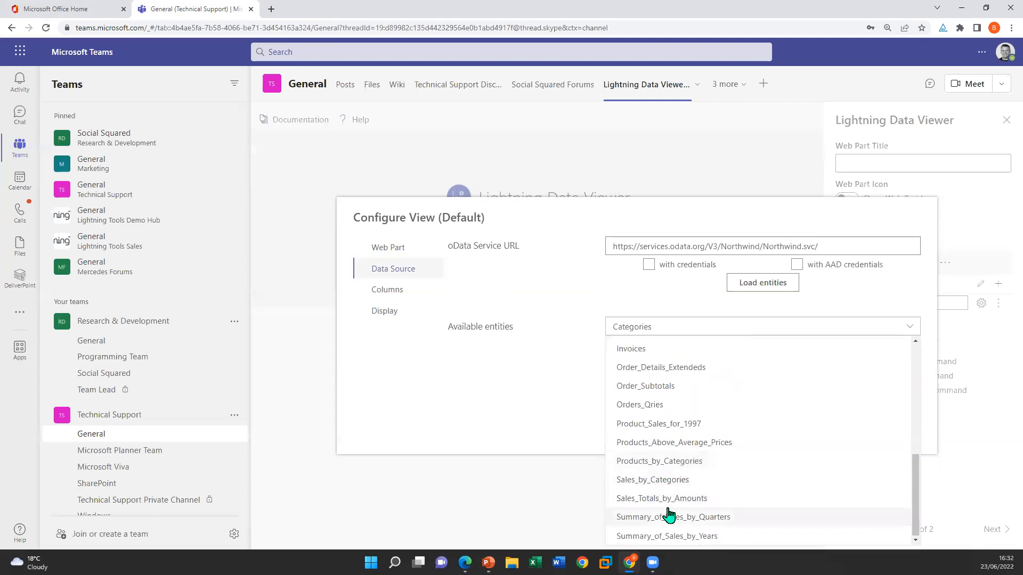
left_click(677, 480)
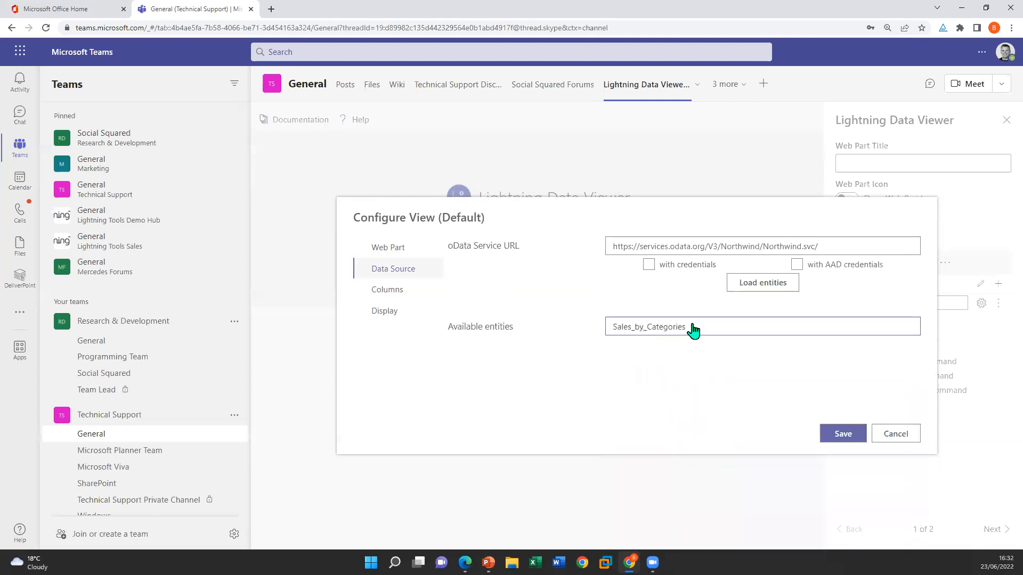
Include the CategoryName, ProductName and ProductSales columns in the view
left_click(404, 294)
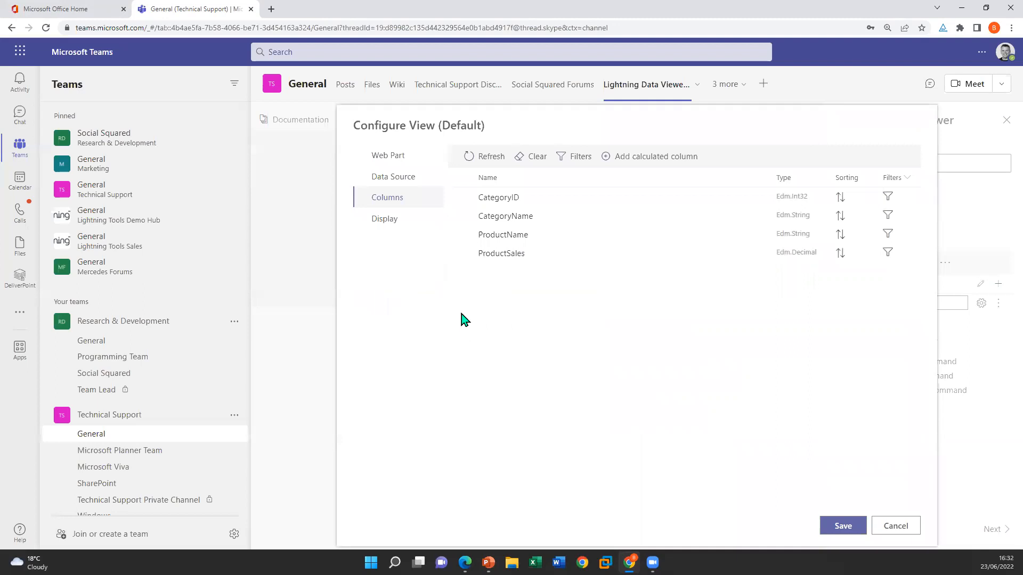
left_click(460, 216)
left_click(459, 235)
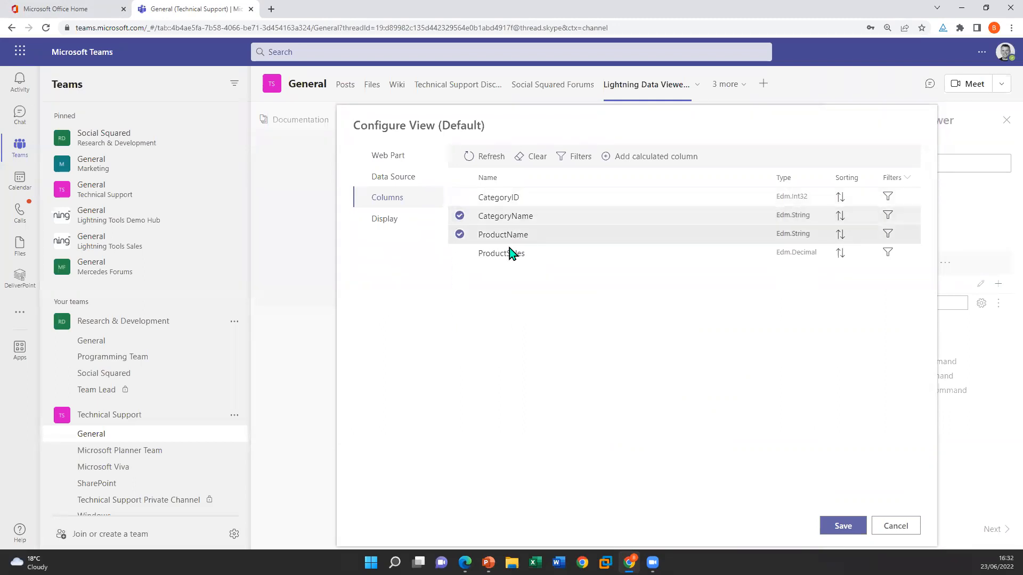
left_click(460, 254)
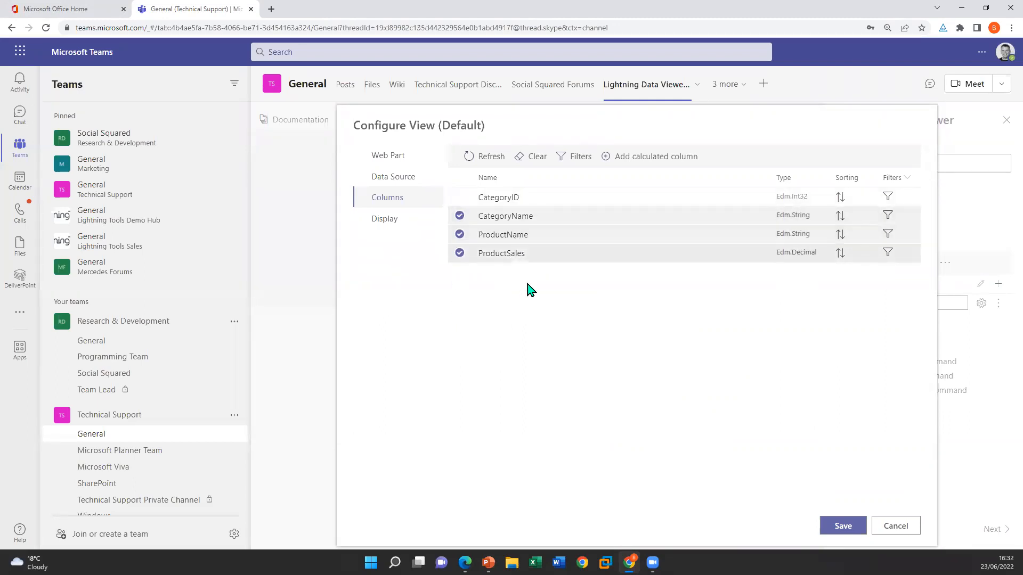
Add a calculated column named Profit of type Double, with an expression that multiplies the ProductSales field
left_click(614, 157)
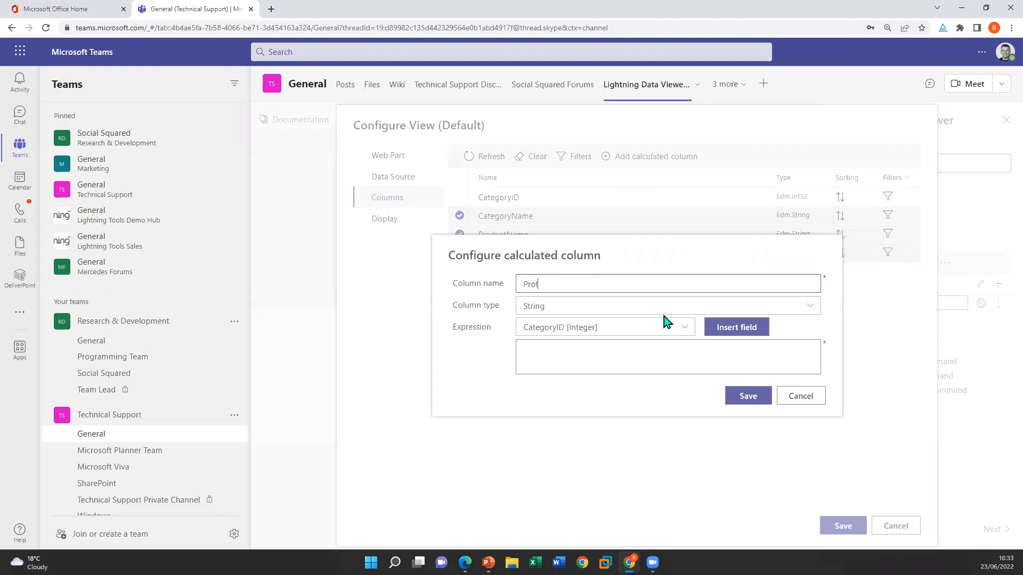
left_click(678, 306)
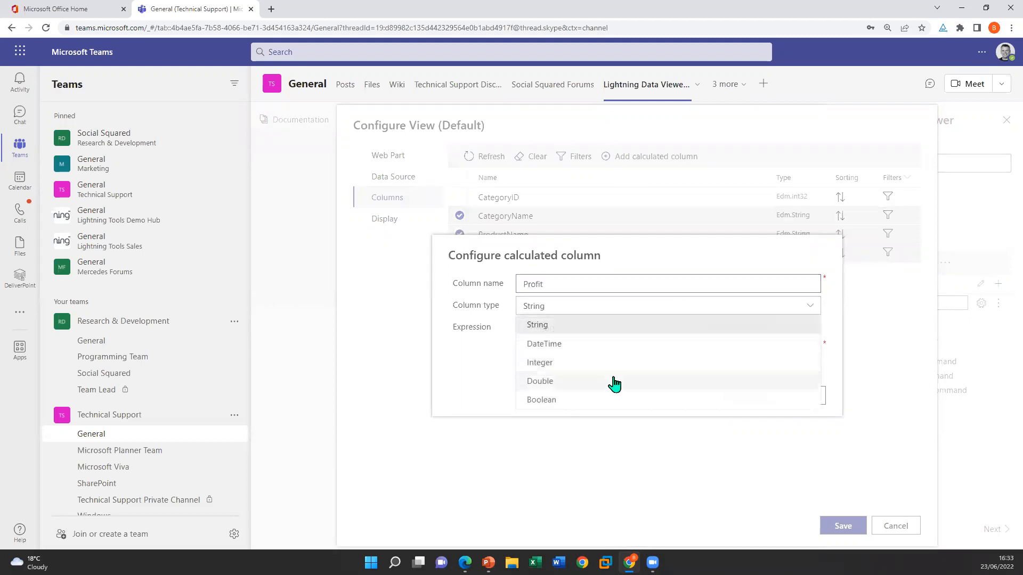
left_click(555, 381)
left_click(674, 330)
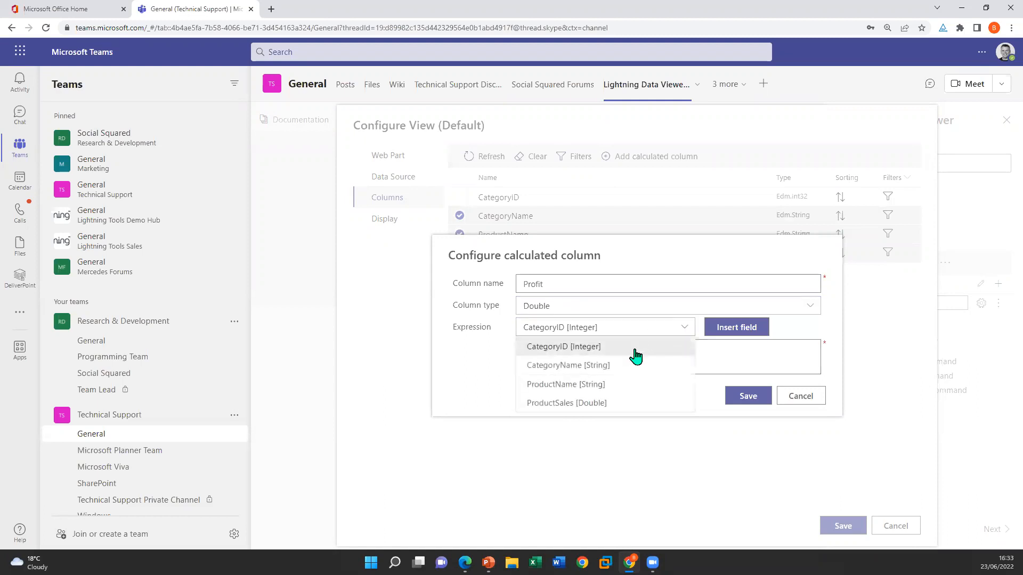
left_click(618, 407)
left_click(735, 327)
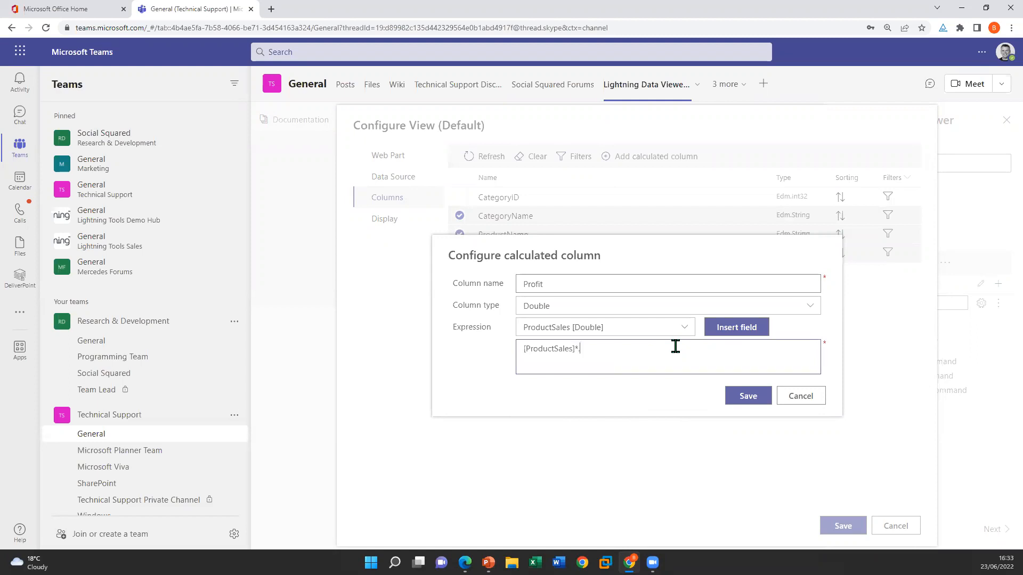
left_click(748, 399)
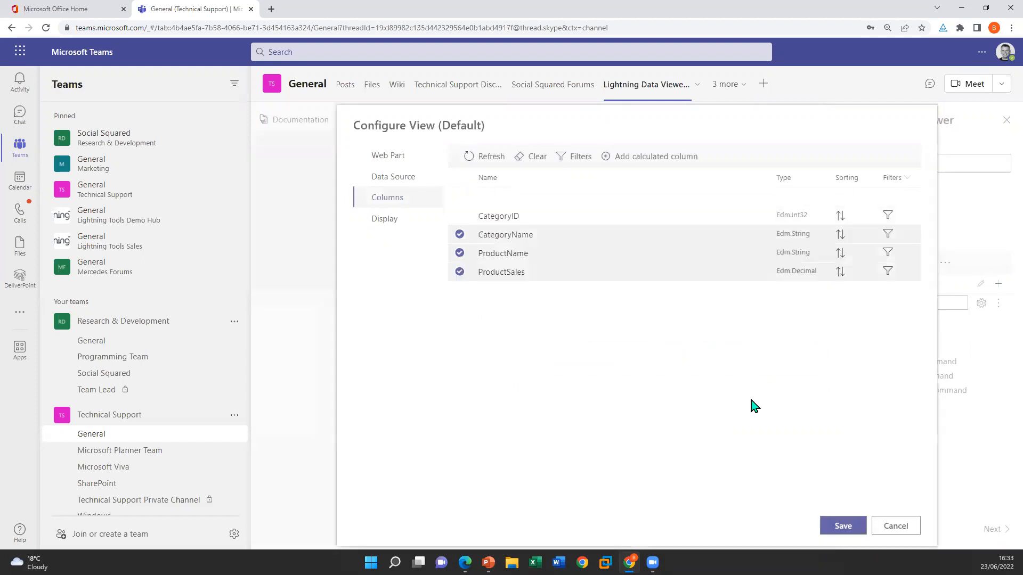
Include the Profit column in the view and place it after ProductSales in the column order
left_click(459, 197)
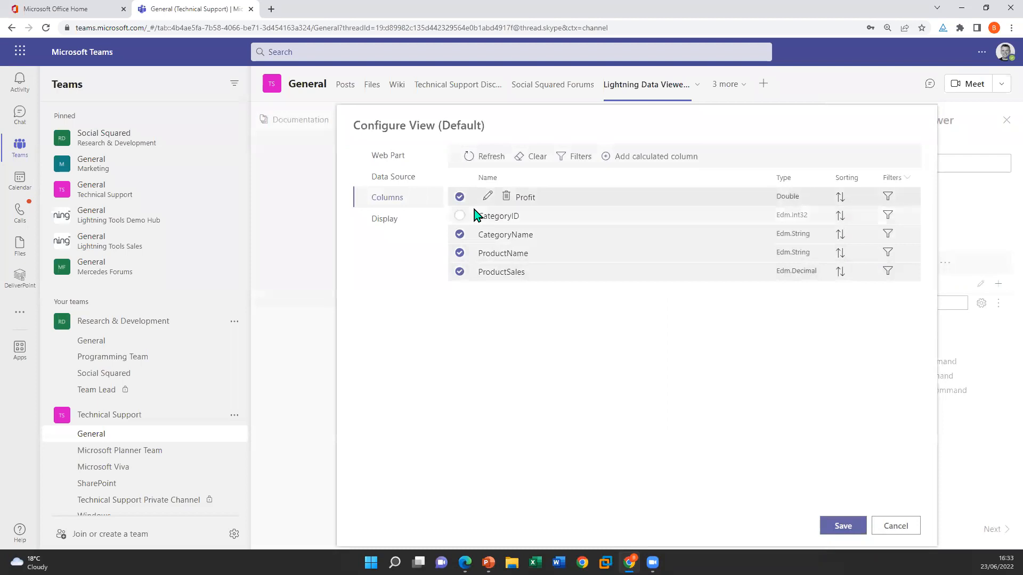
left_click_drag(554, 201, 504, 258)
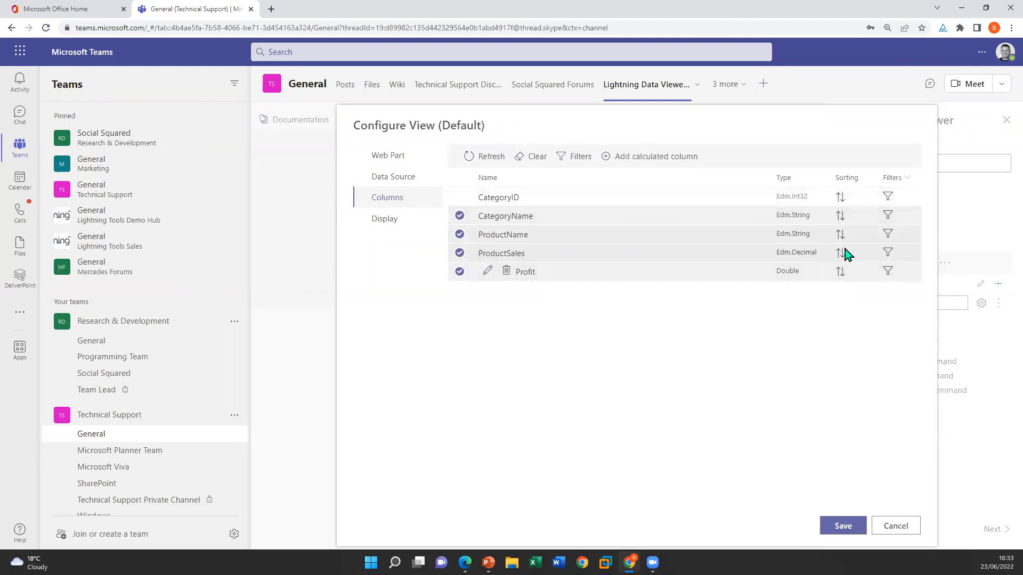
Group the chart's data by CategoryName in the view's display settings
left_click(381, 223)
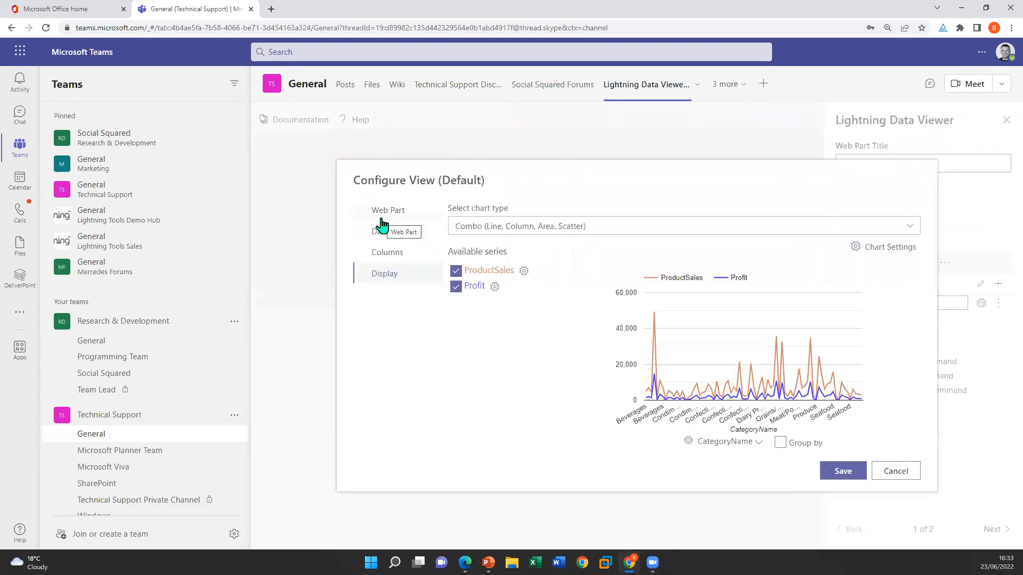
mouse_move(813, 389)
left_click(759, 444)
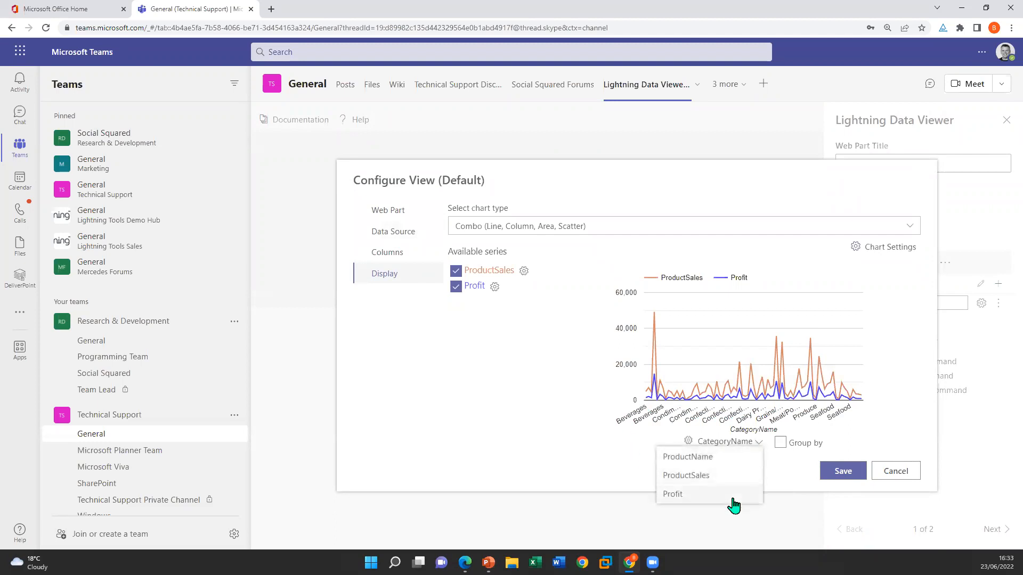
left_click(593, 469)
left_click(781, 444)
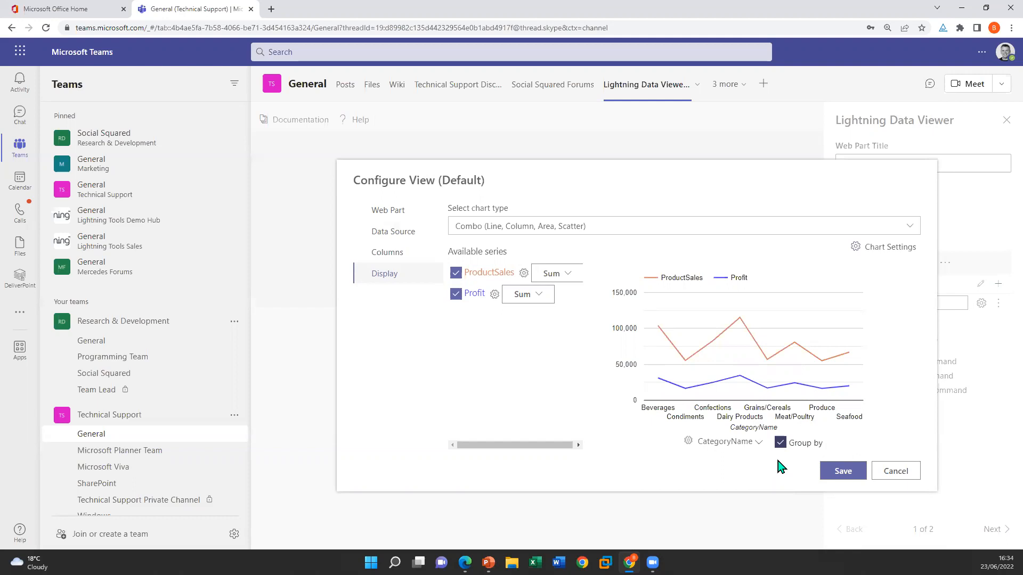
left_click(579, 226)
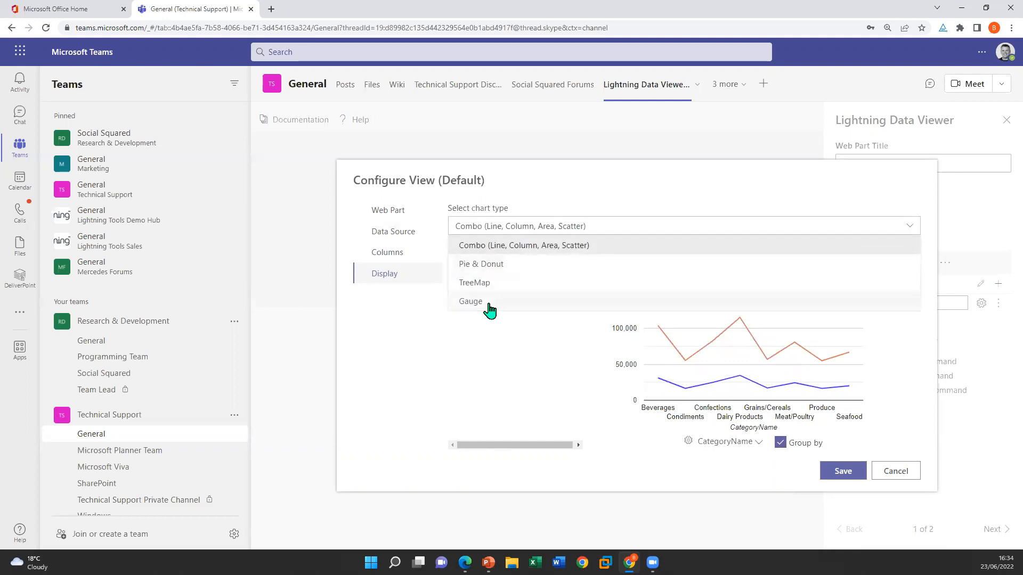
left_click(609, 227)
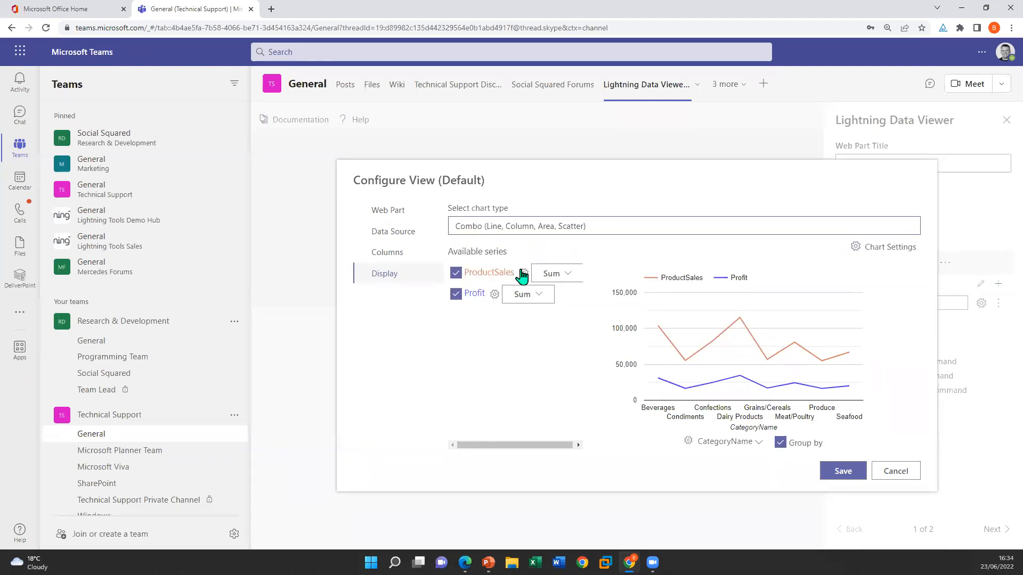
left_click(557, 275)
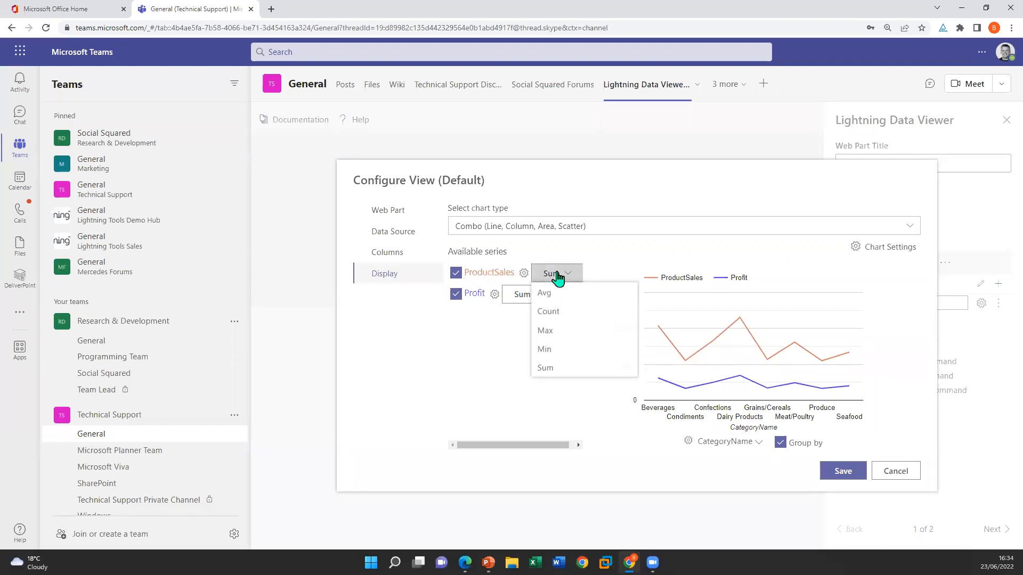
left_click(480, 402)
Show the ProductSales series as Column with a custom blue color of about hex 1891d9
left_click(525, 273)
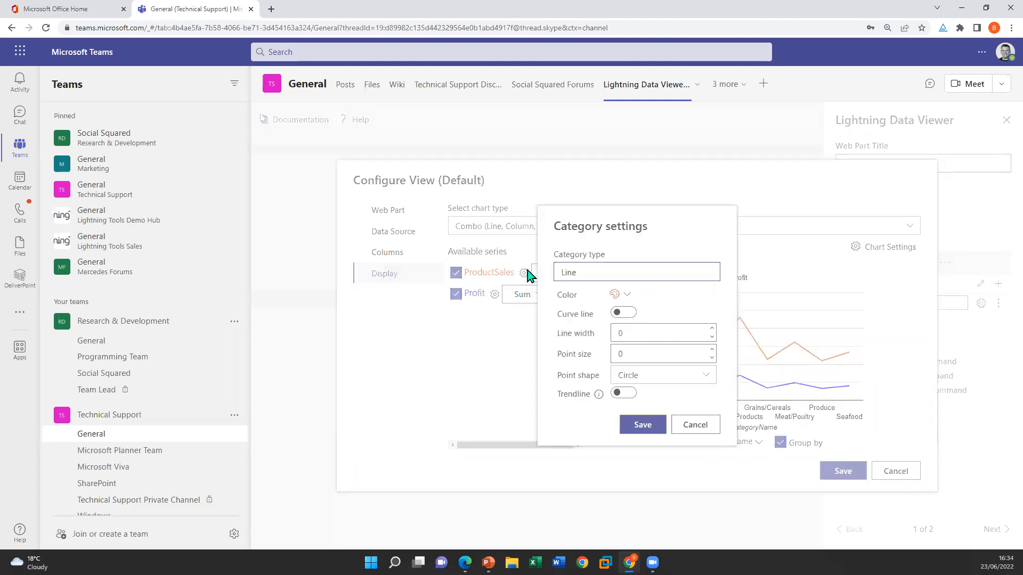
left_click(629, 272)
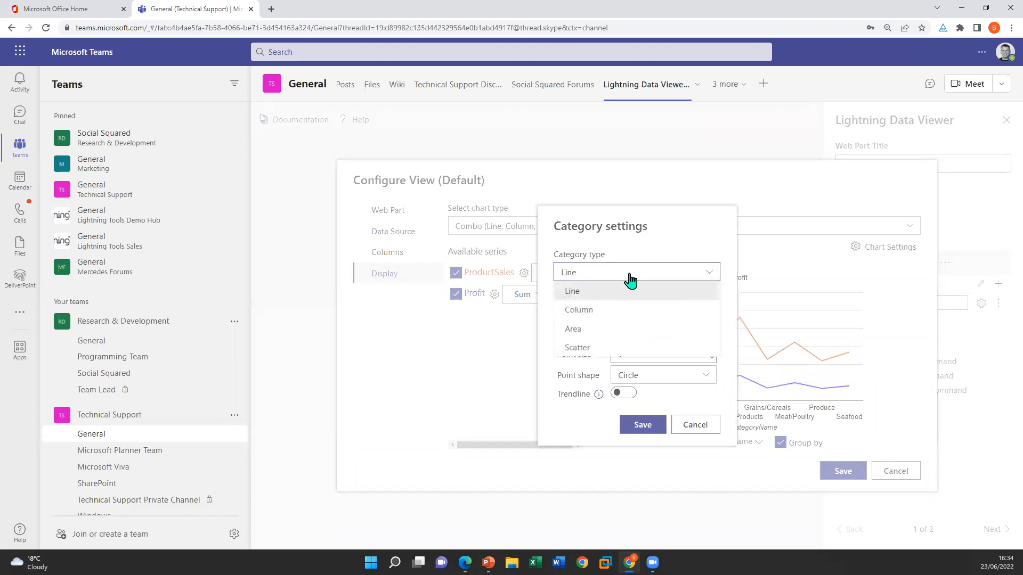
left_click(628, 313)
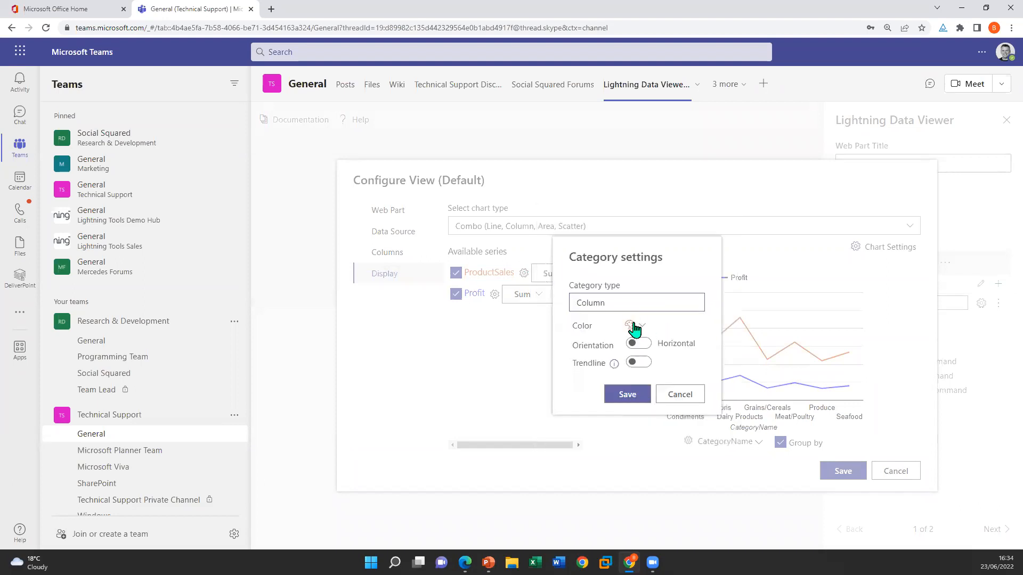
left_click(632, 328)
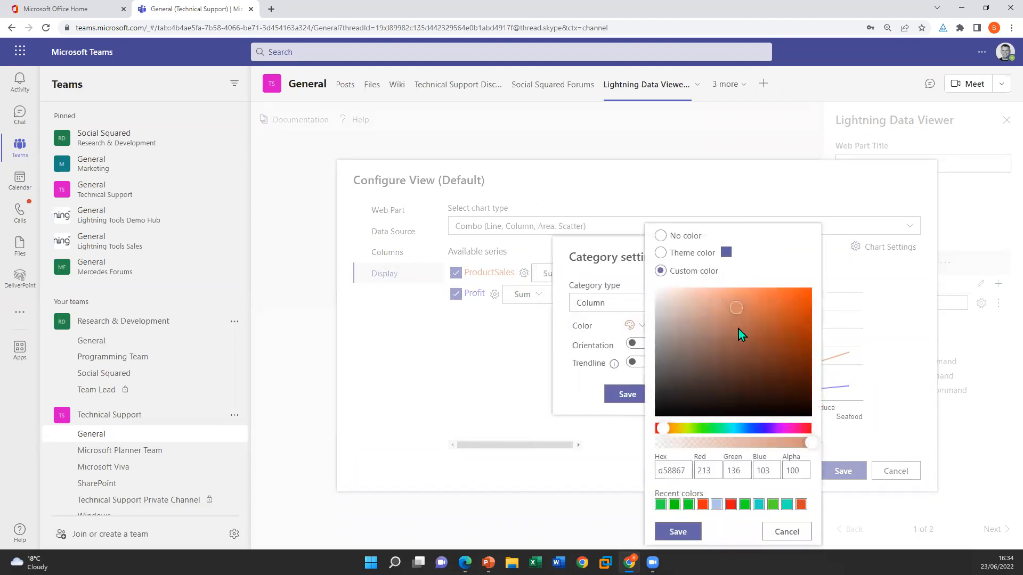
left_click(759, 504)
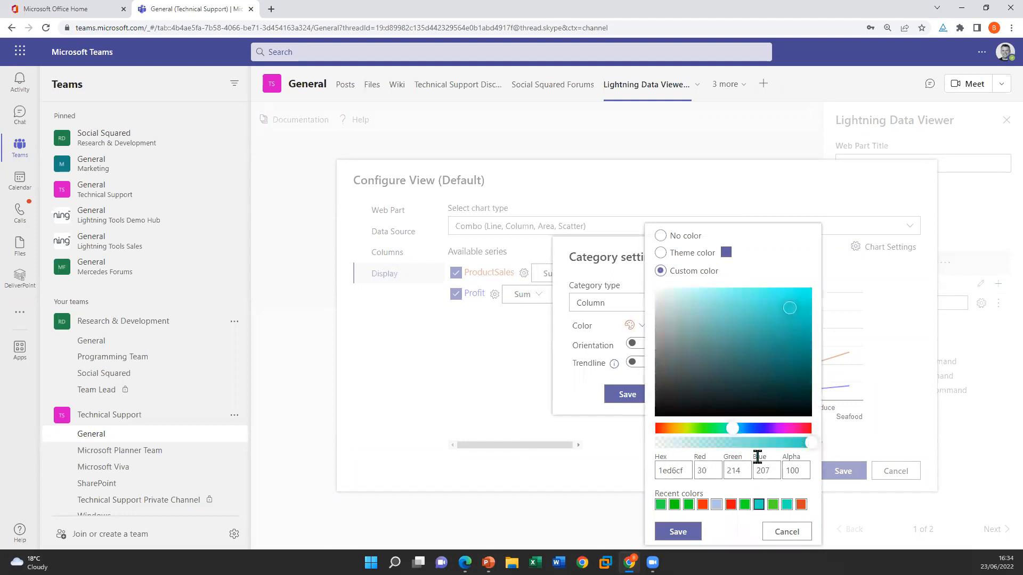
left_click_drag(734, 433, 743, 430)
left_click(795, 308)
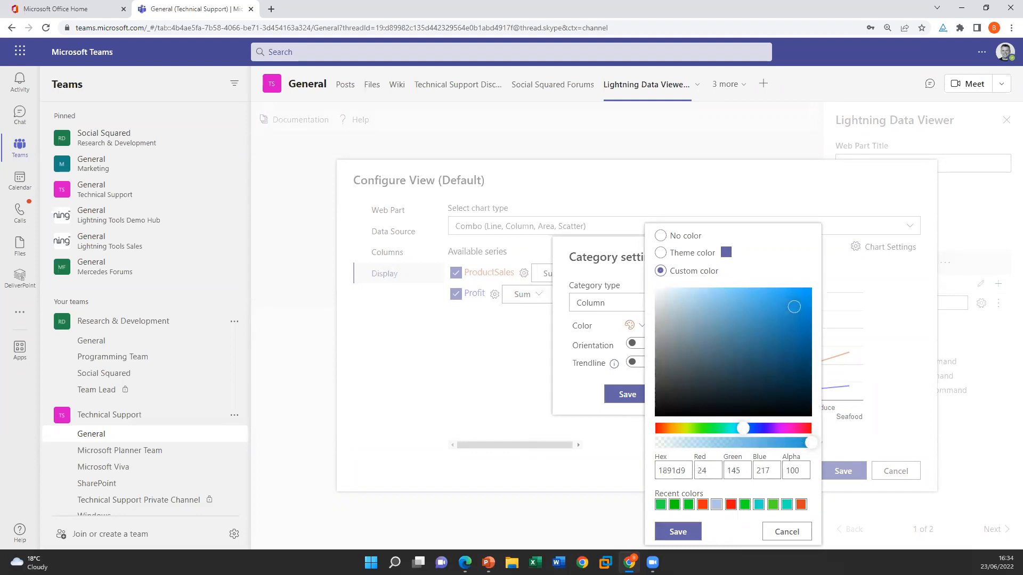
left_click(692, 530)
left_click(632, 396)
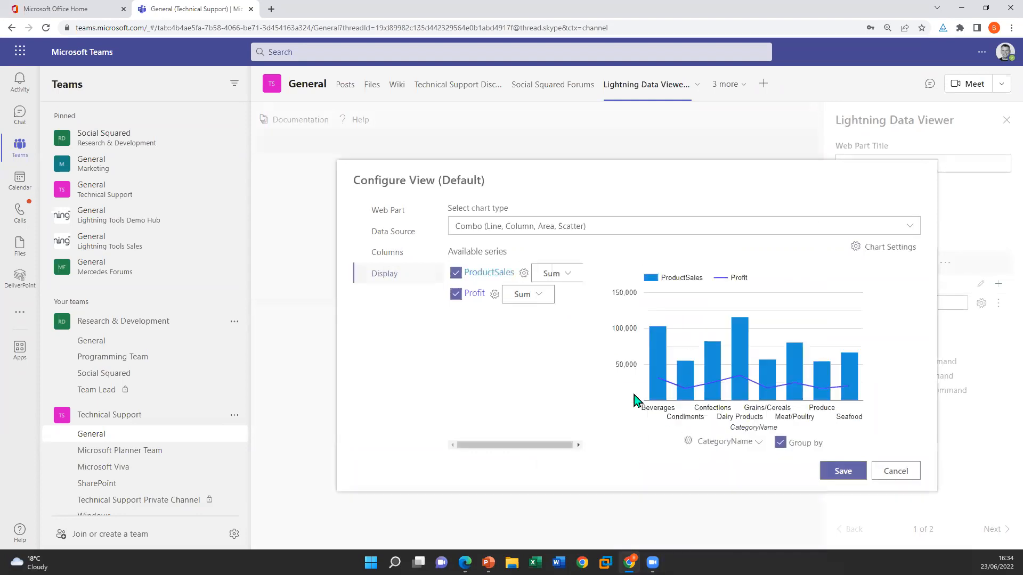
Show the Profit series as a green Area and save the view configuration
left_click(527, 296)
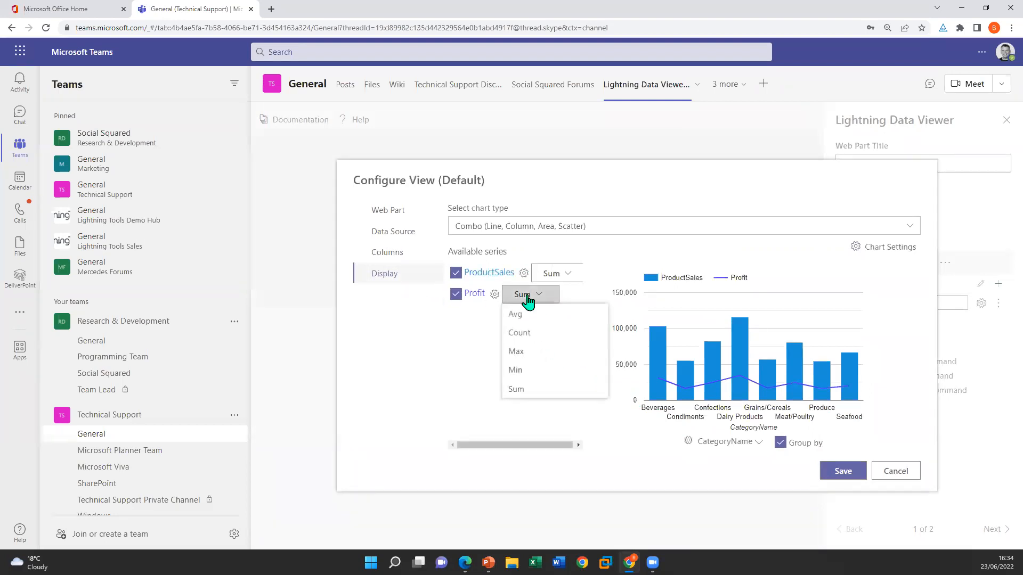
left_click(495, 294)
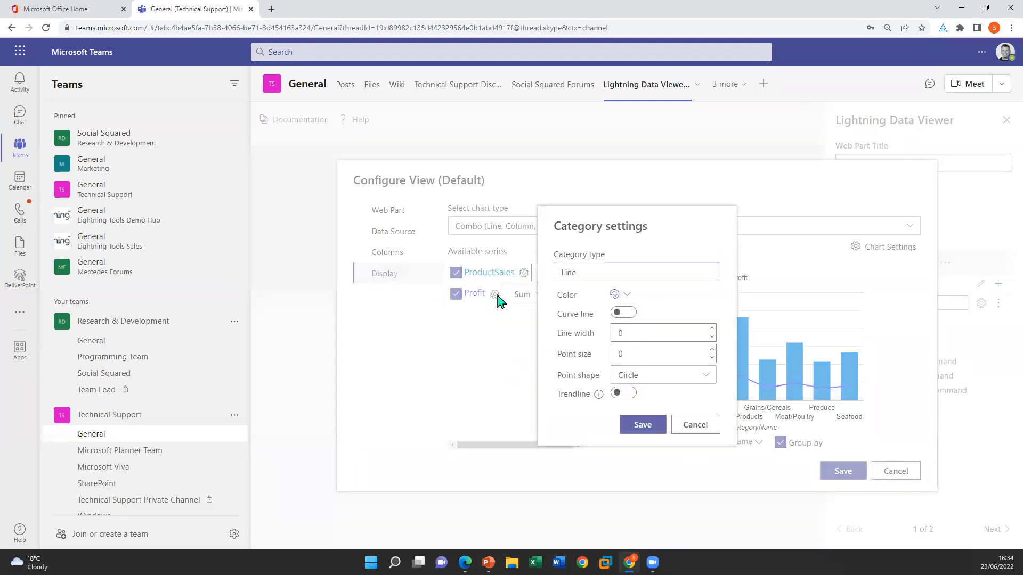
left_click(628, 296)
left_click(691, 431)
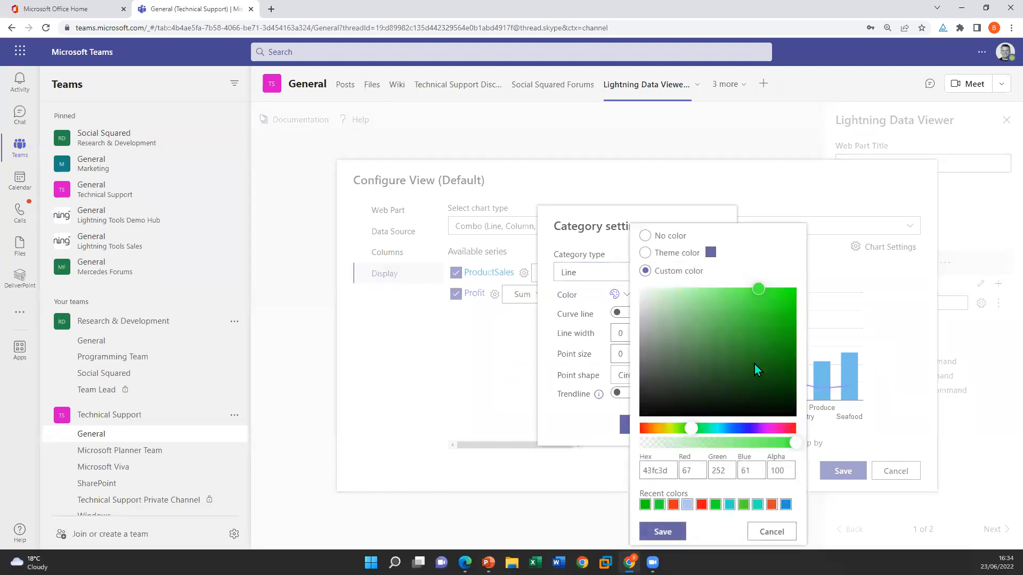
left_click(790, 296)
left_click(662, 531)
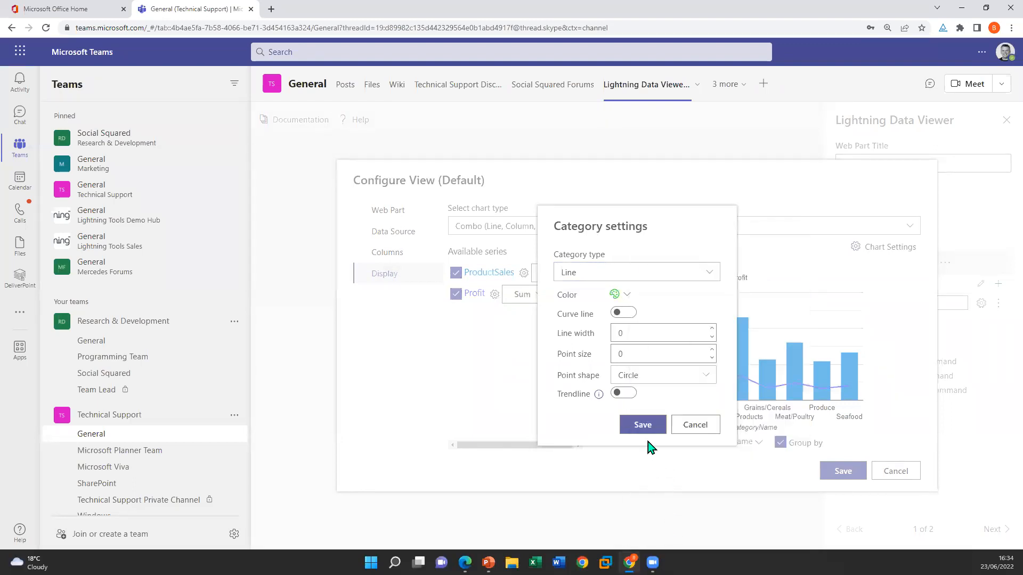
left_click(595, 274)
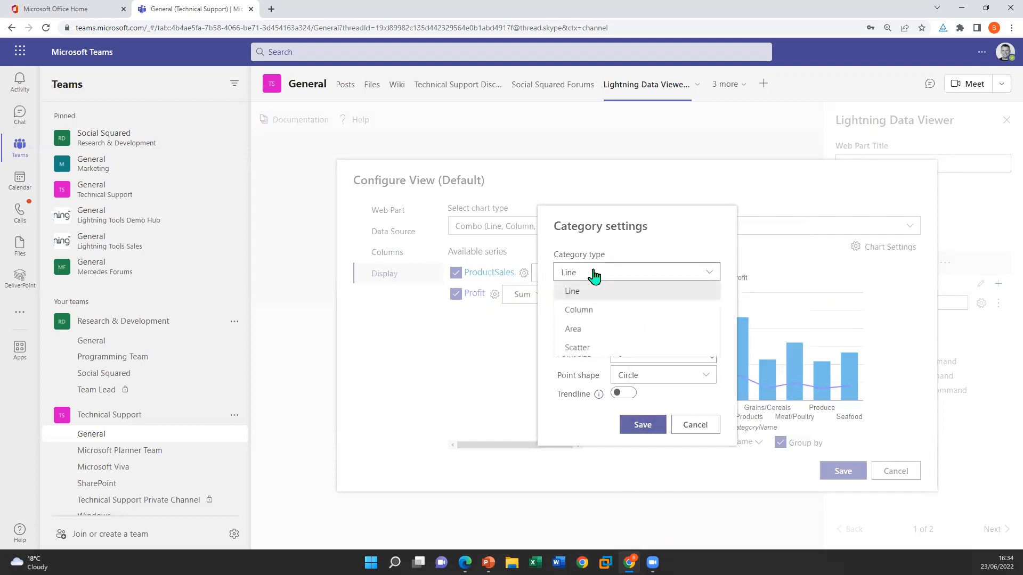
left_click(598, 329)
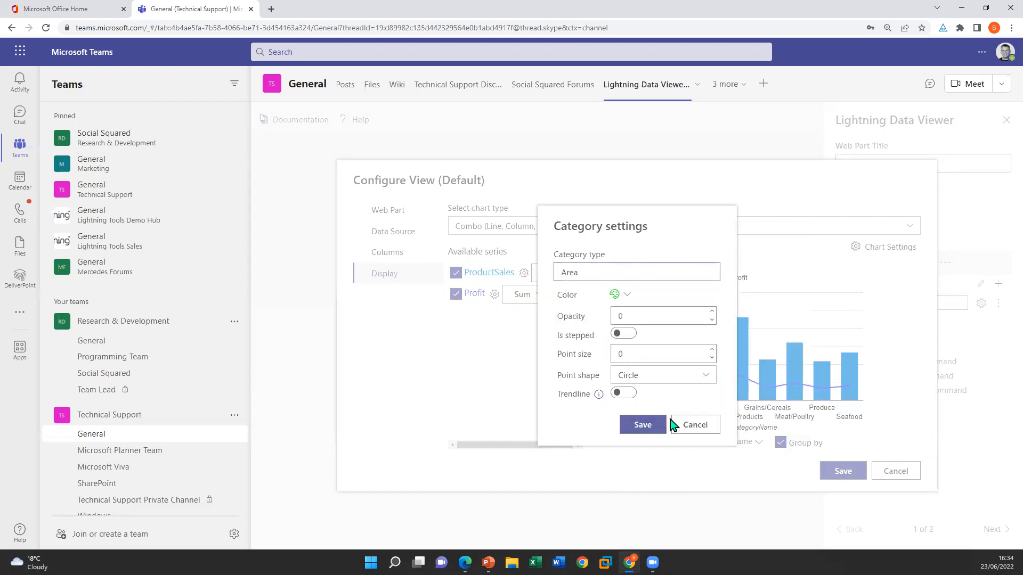
left_click(637, 425)
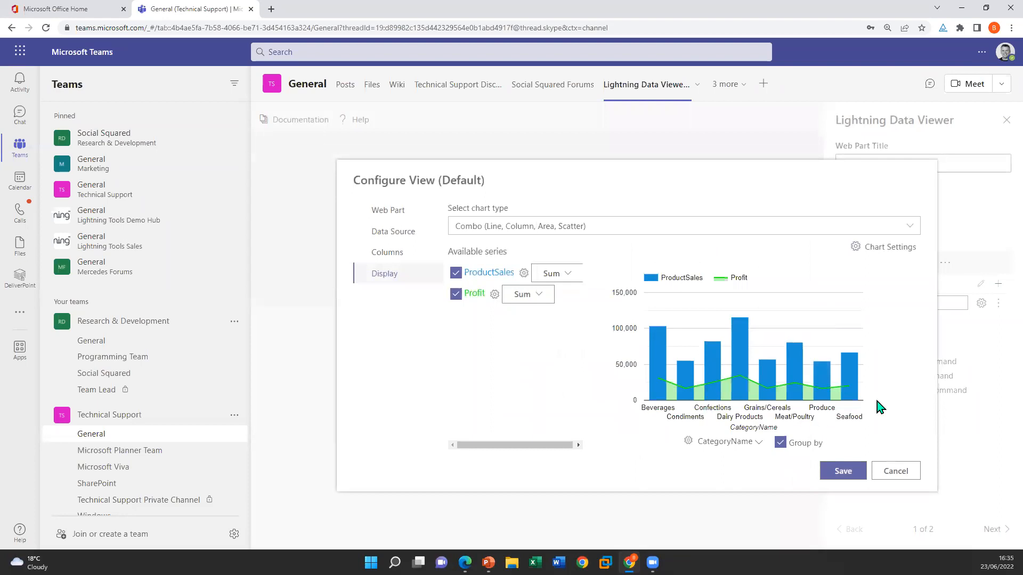
left_click(844, 472)
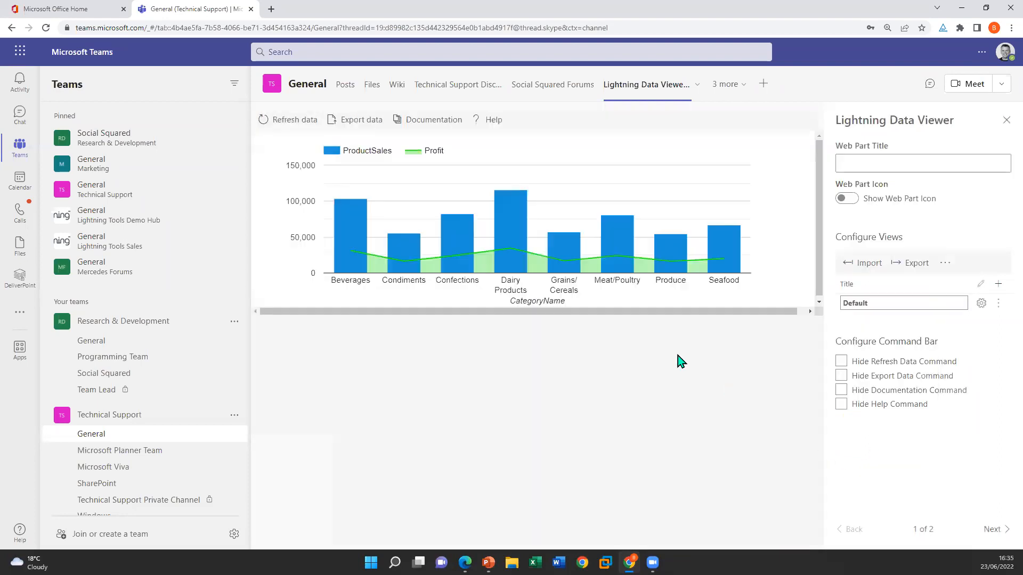
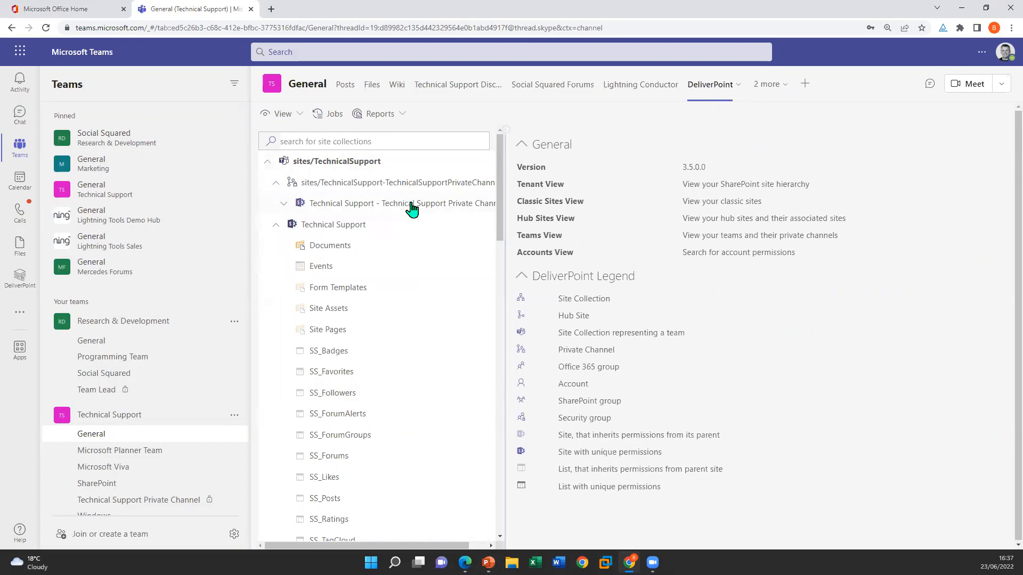
Run a Discover Permissions report on the Technical Support site and its Technical Support Private Channel site
left_click(412, 209)
left_click(358, 224, "ctrl")
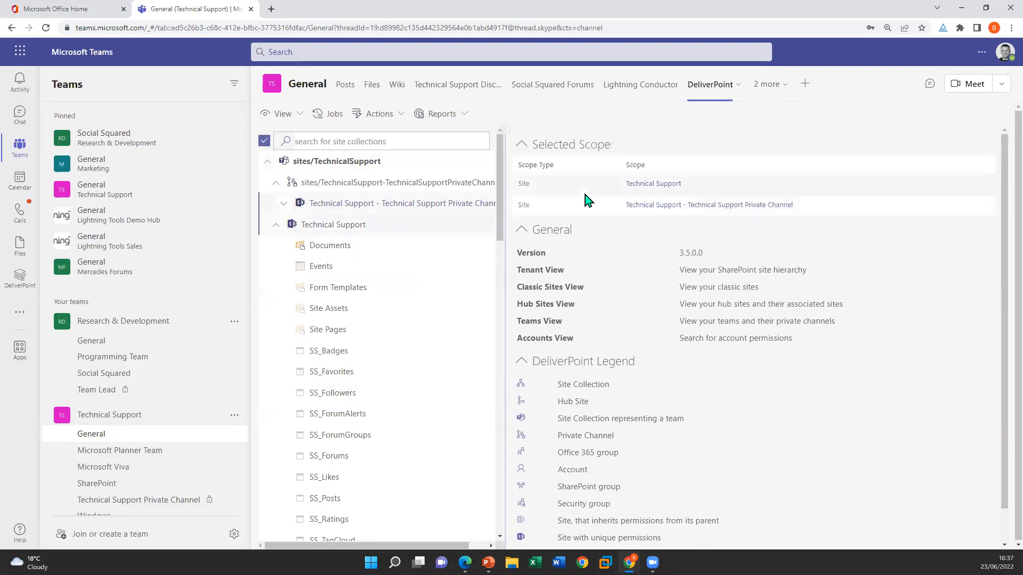
left_click(454, 113)
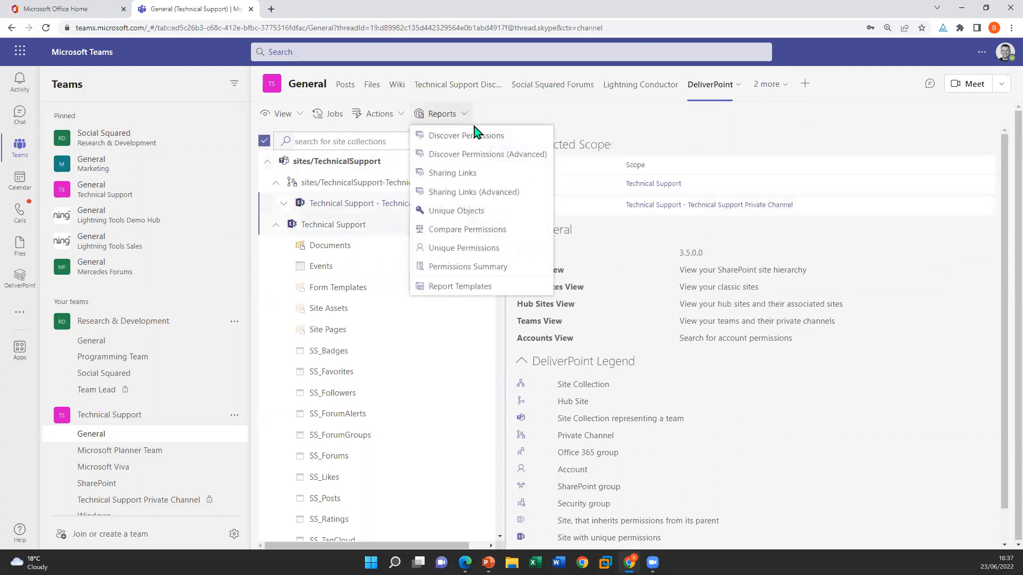
left_click(478, 137)
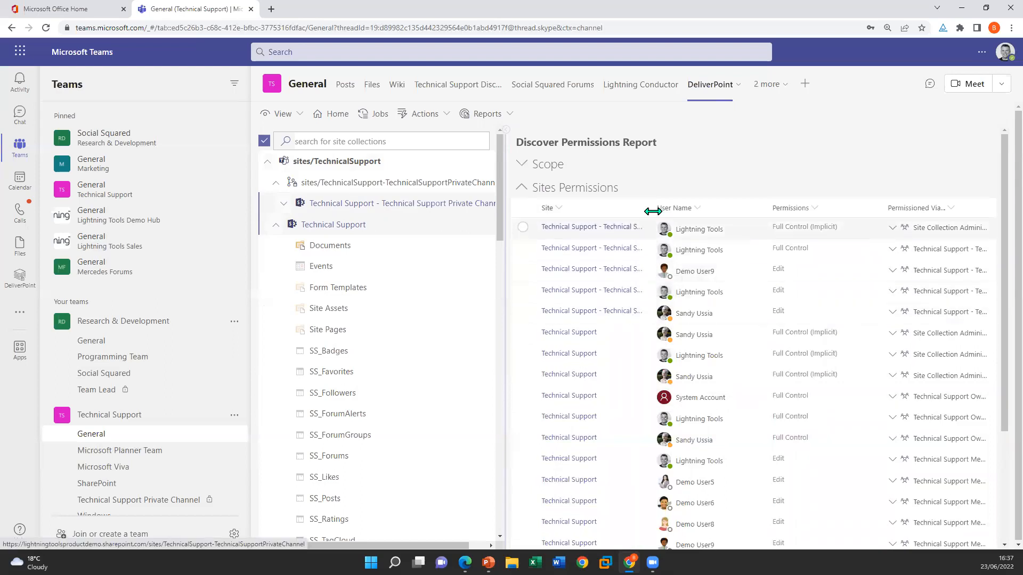
left_click_drag(646, 201, 607, 217)
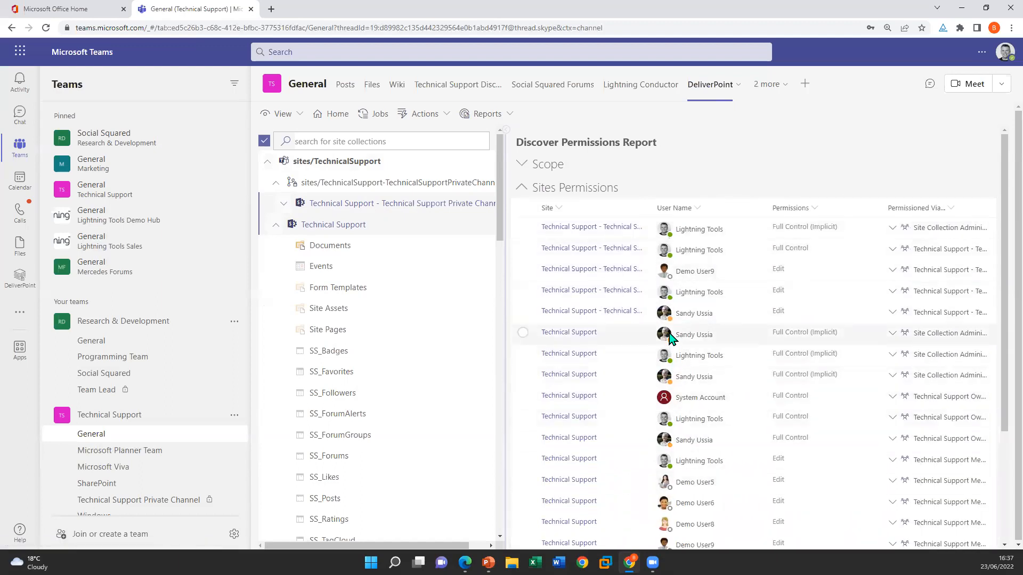
View the full contact card of a user with Edit permission on the private channel site, then clear the row selection
mouse_move(693, 292)
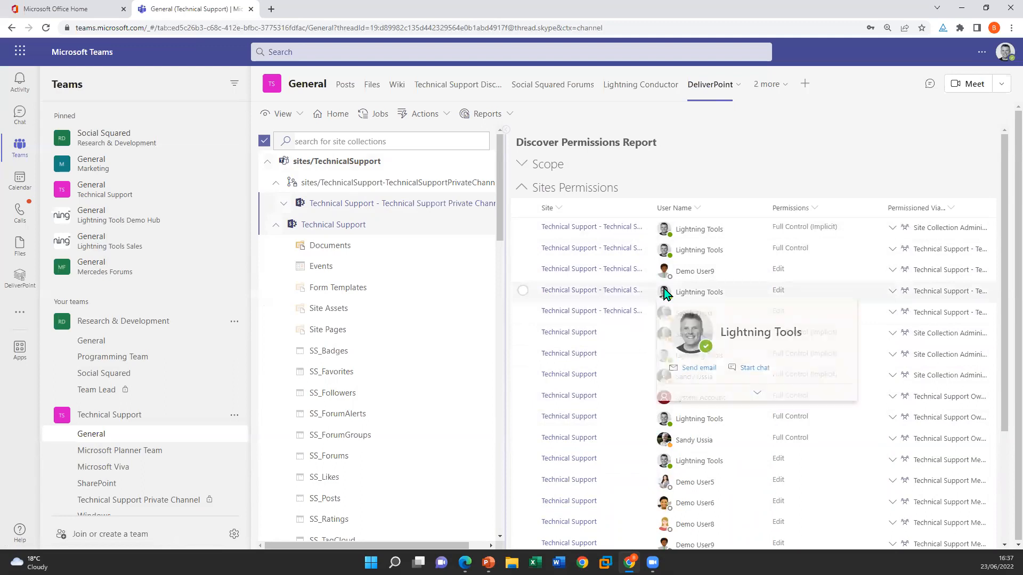
left_click(758, 397)
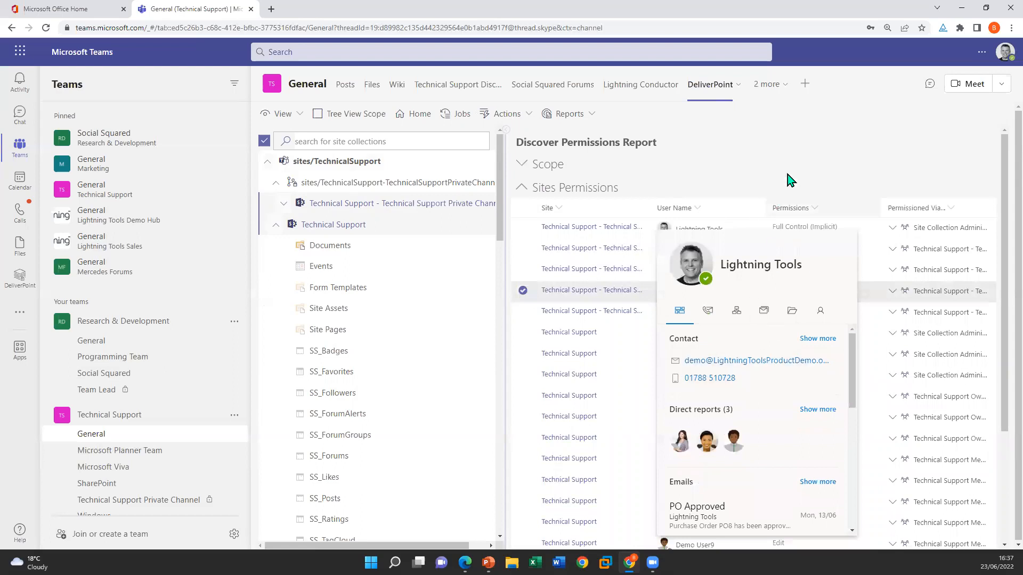
left_click(802, 158)
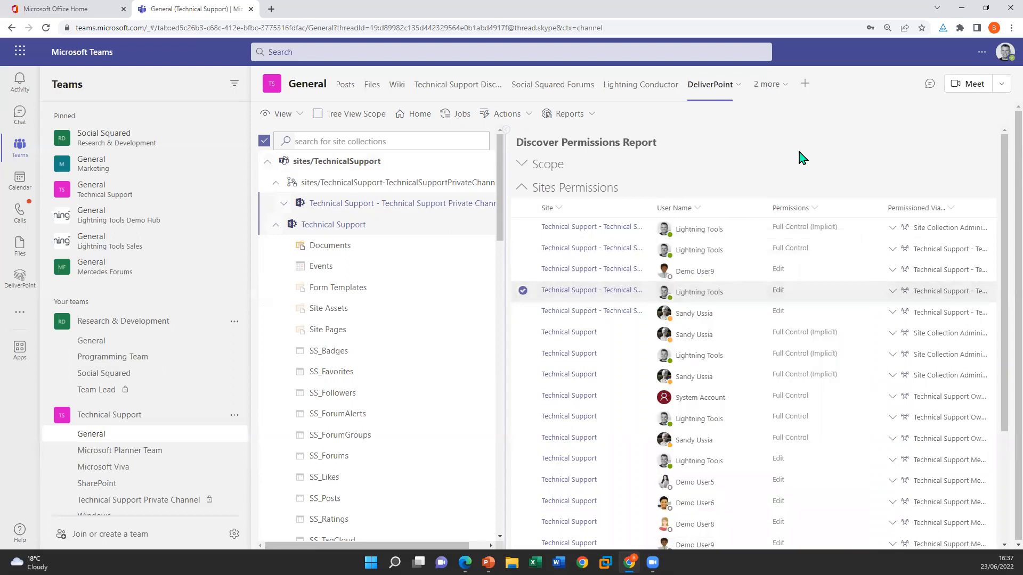
left_click(523, 290)
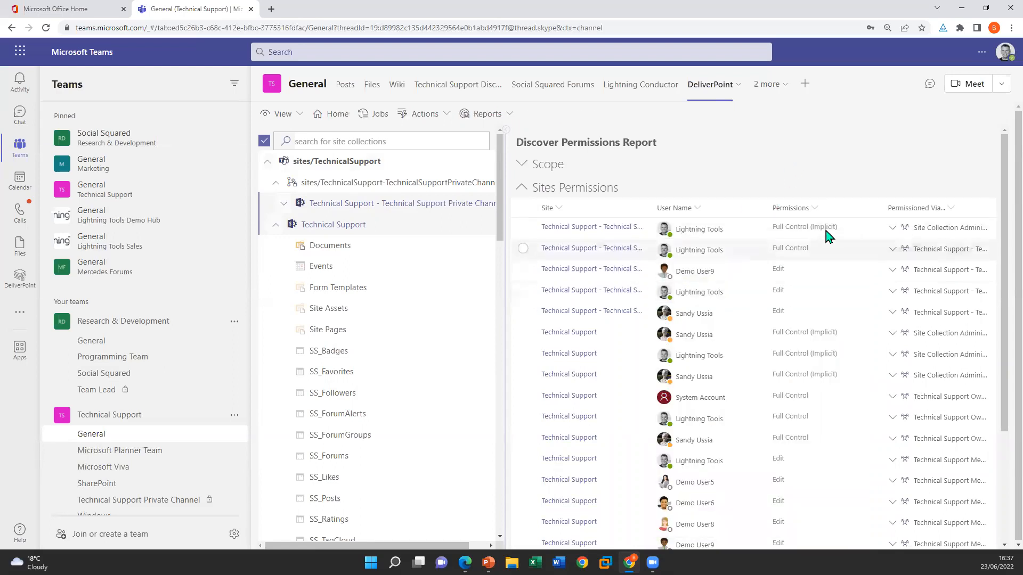
Filter the Discover Permissions report to entries whose permission level equals Full Control
left_click(815, 208)
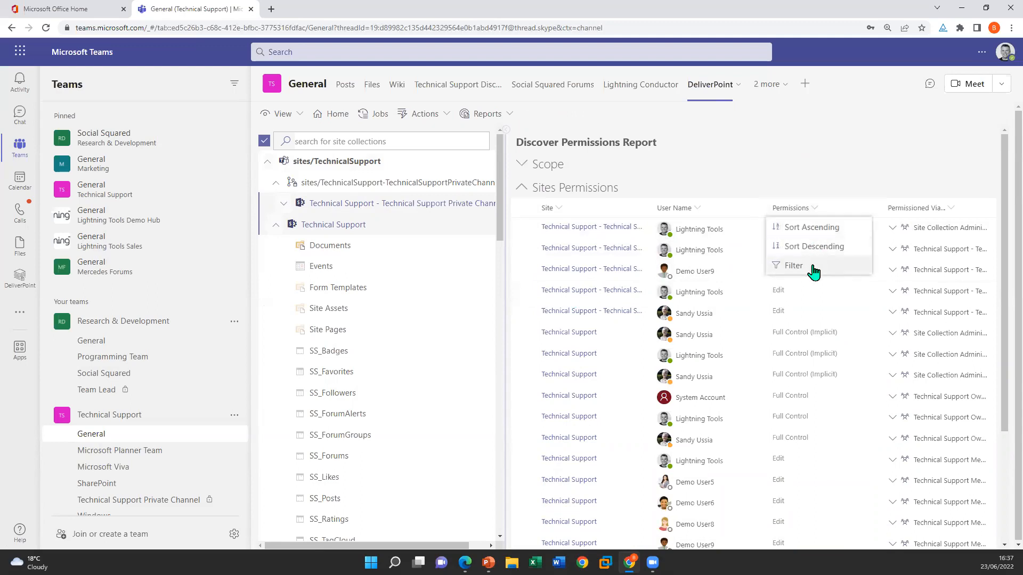
left_click(793, 266)
left_click(836, 337)
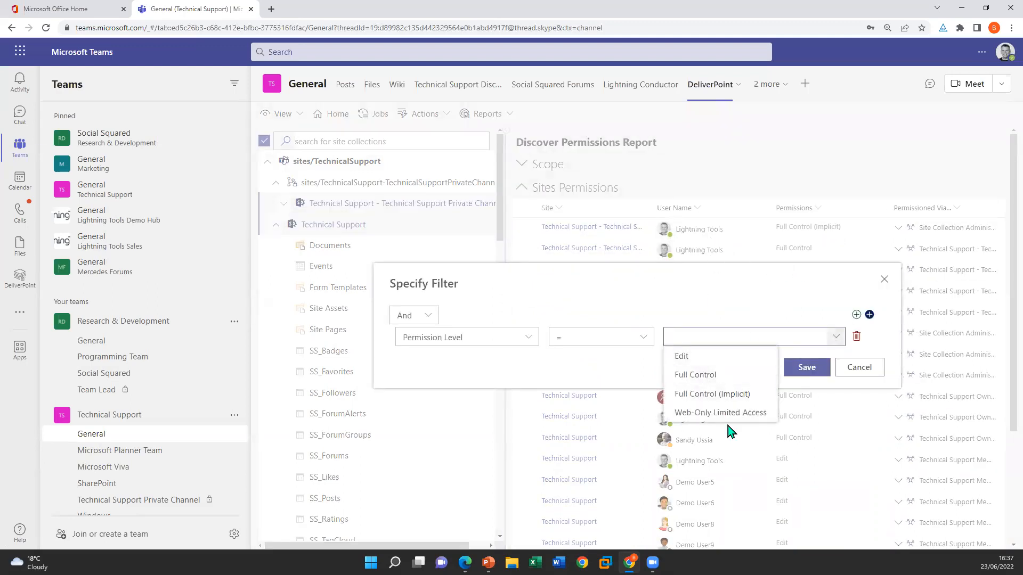
left_click(704, 376)
left_click(806, 369)
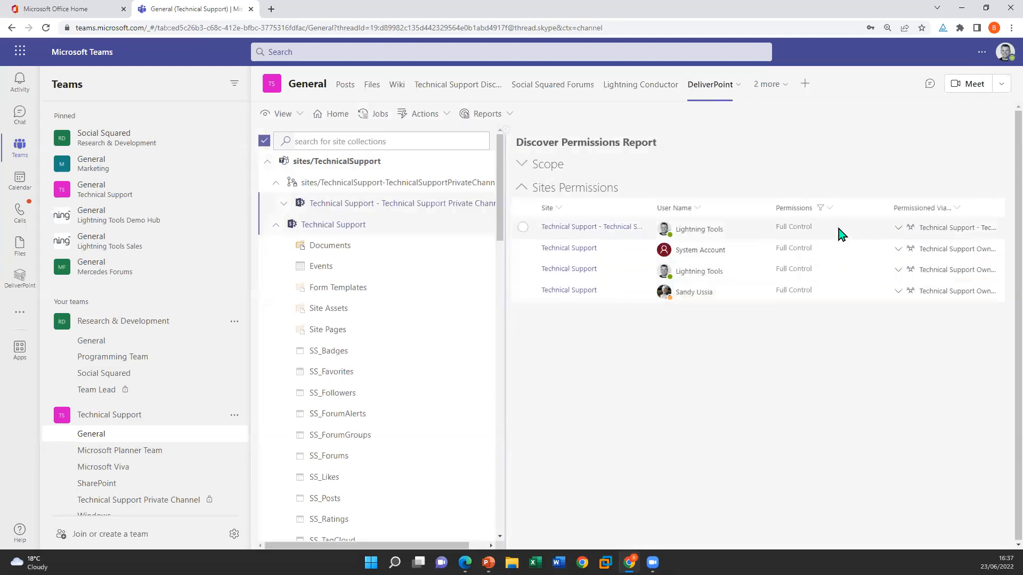
Clear the permissions filter and expand the group that grants a demo user Edit access to the private channel site
left_click(829, 208)
left_click(819, 274)
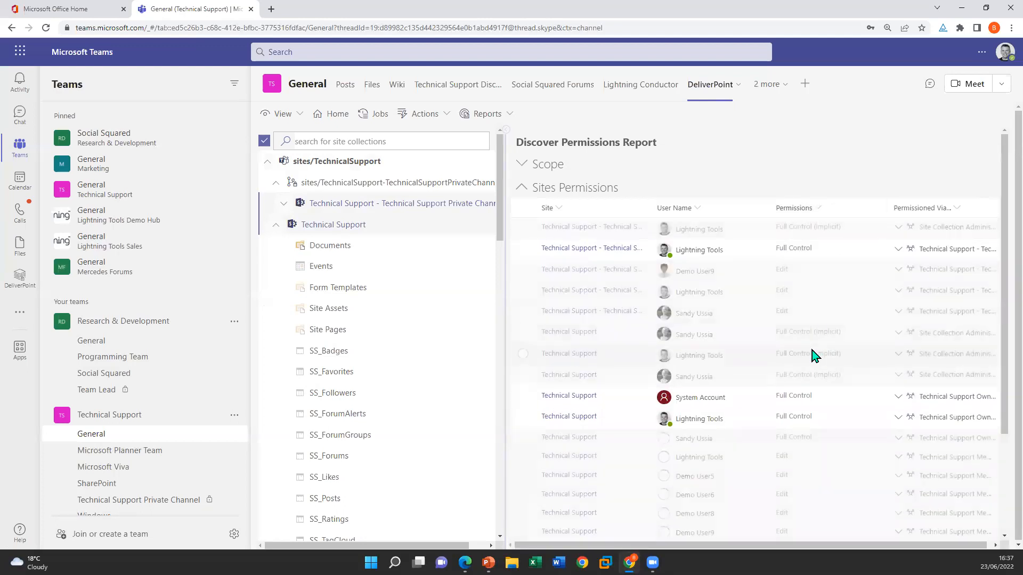
left_click(891, 273)
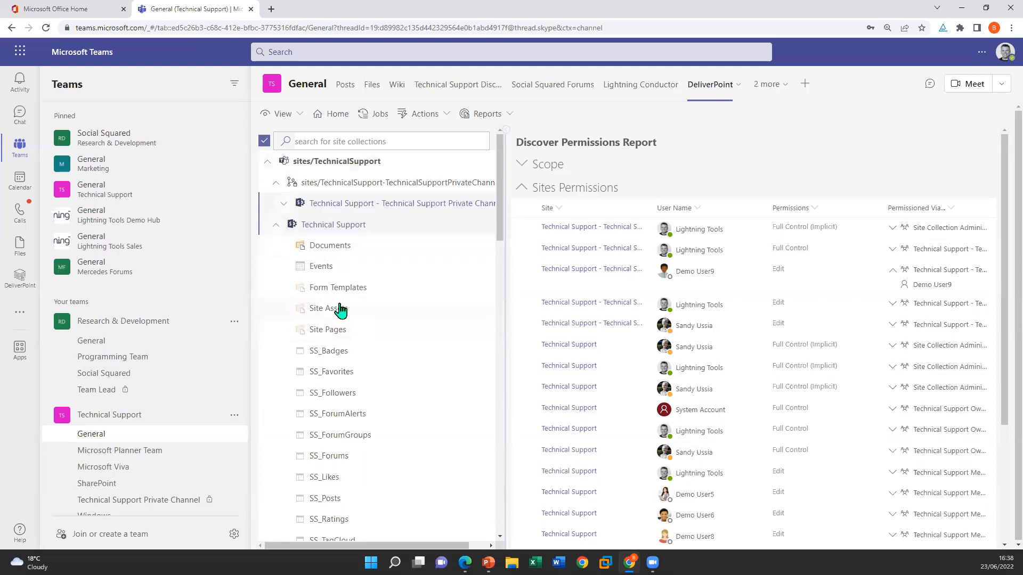
Run a Compare Permissions report between the Technical Support site and its Documents library
left_click(349, 245)
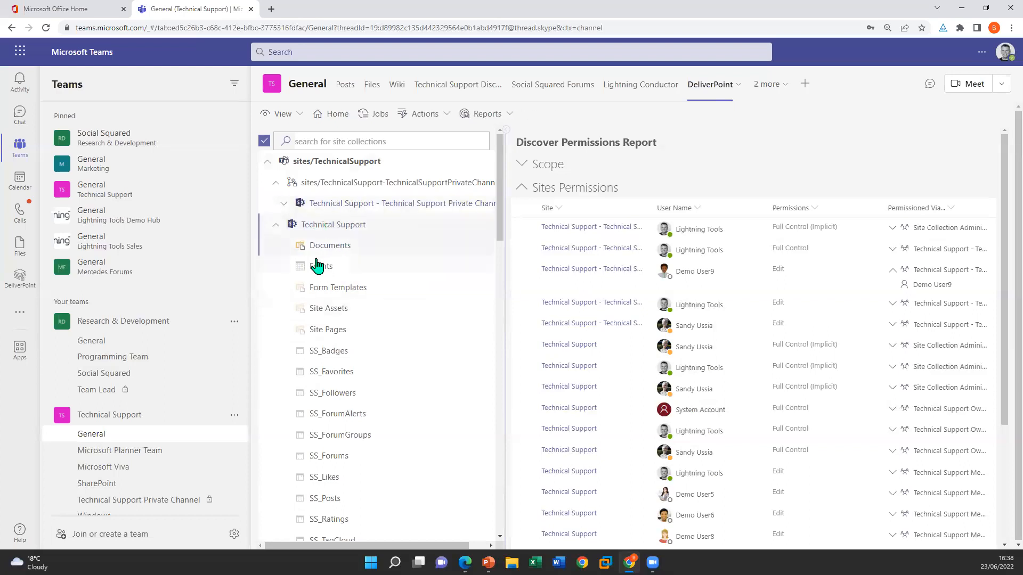
left_click(486, 114)
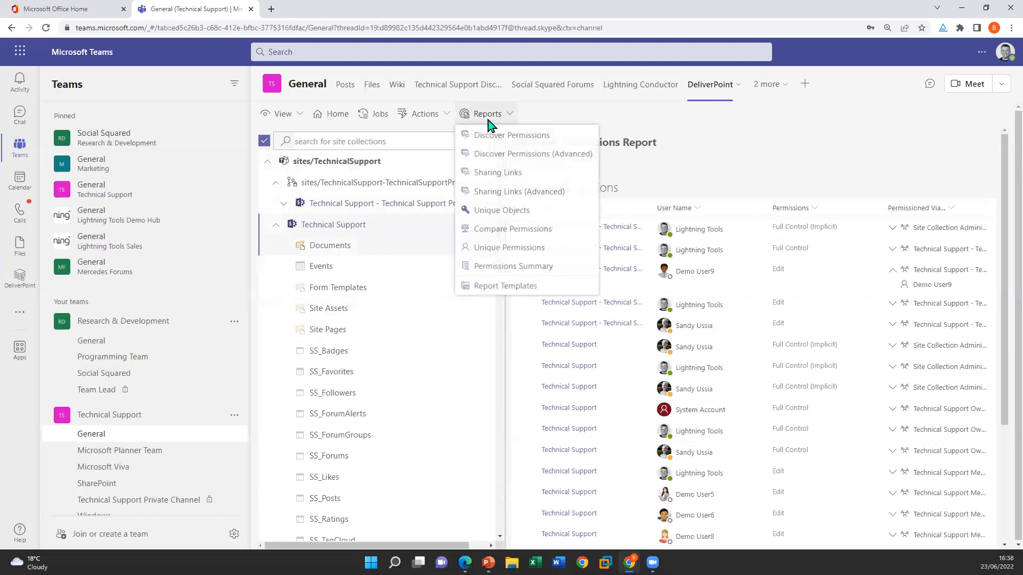
left_click(513, 228)
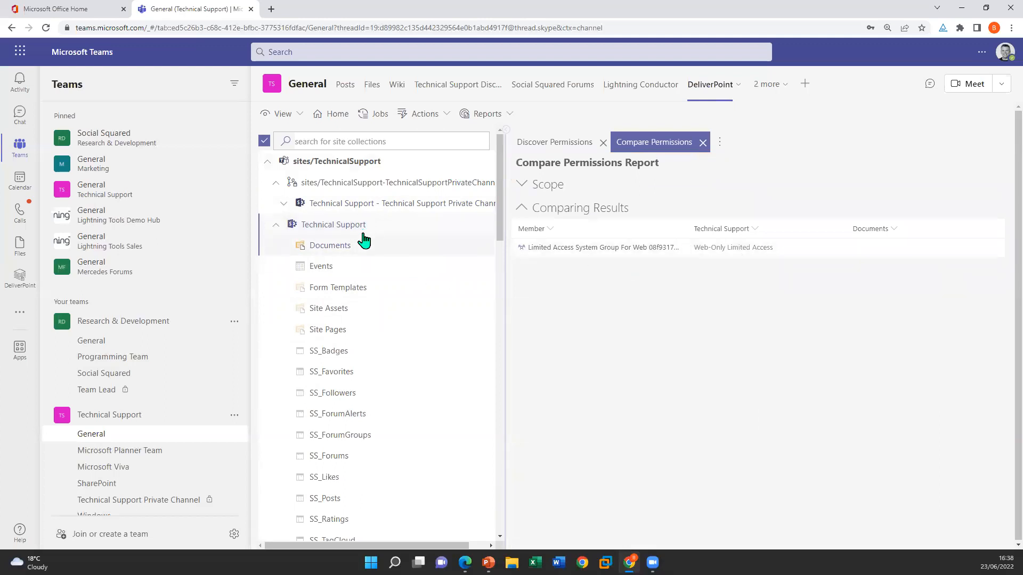
Run the Inherit Permissions operation on only the Documents library, leaving the operation details at their defaults
left_click(399, 246)
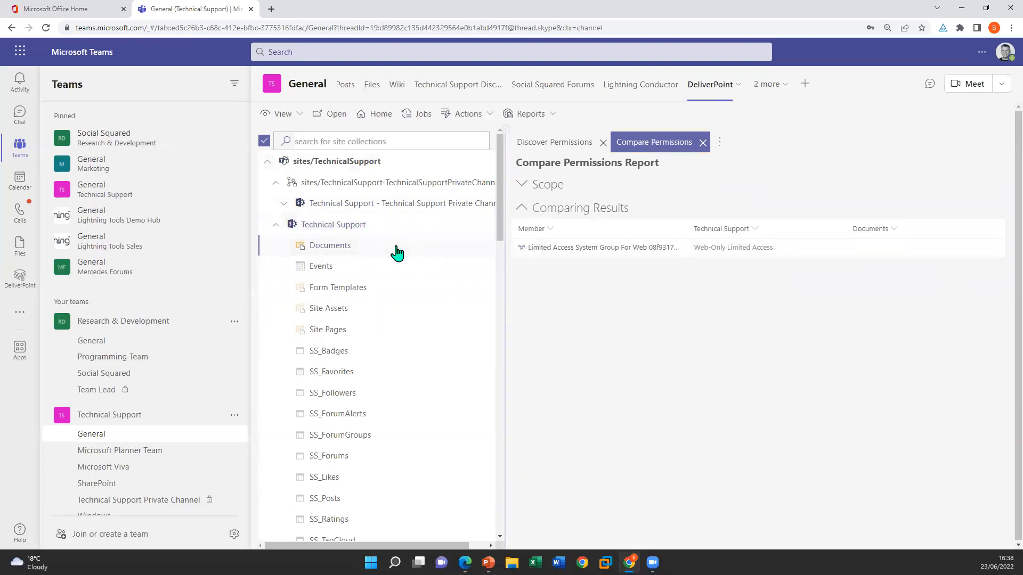
left_click(489, 114)
mouse_move(520, 194)
left_click(621, 231)
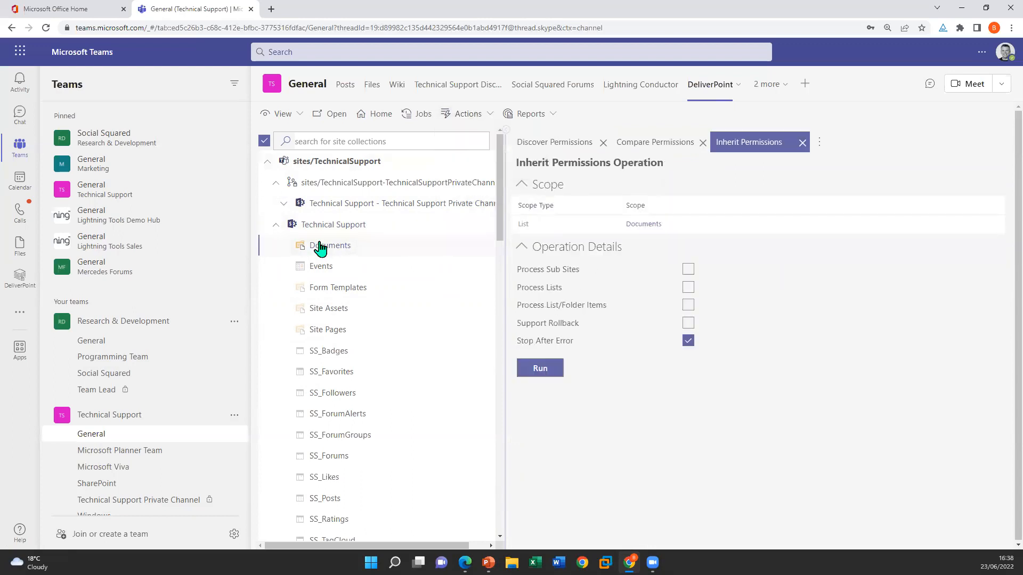
left_click(547, 377)
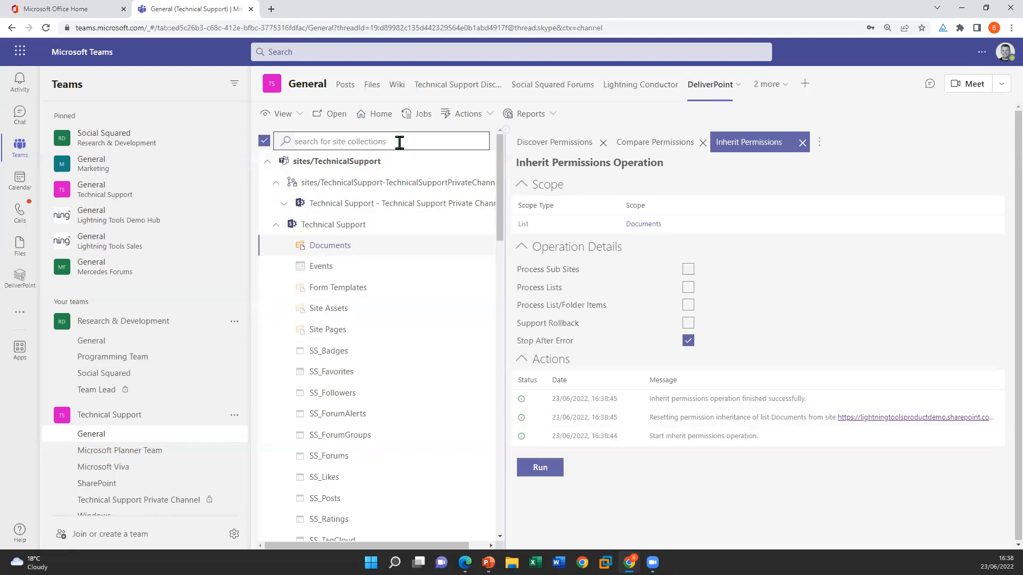
Generate a Permissions Summary report for sites/TechnicalSupport with all settings included, and review its unique objects, sharing links and users sections
left_click(400, 168)
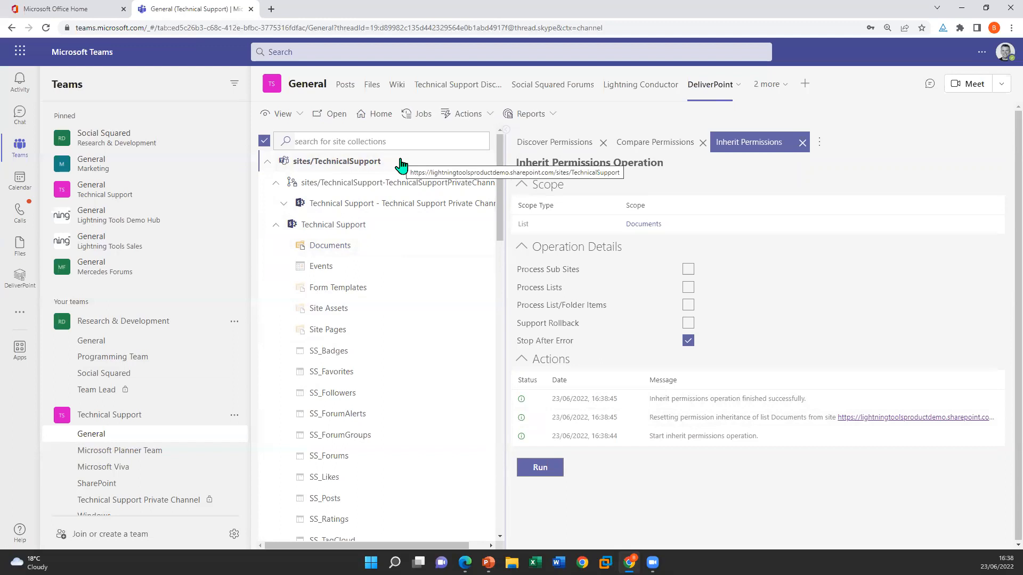
left_click(531, 117)
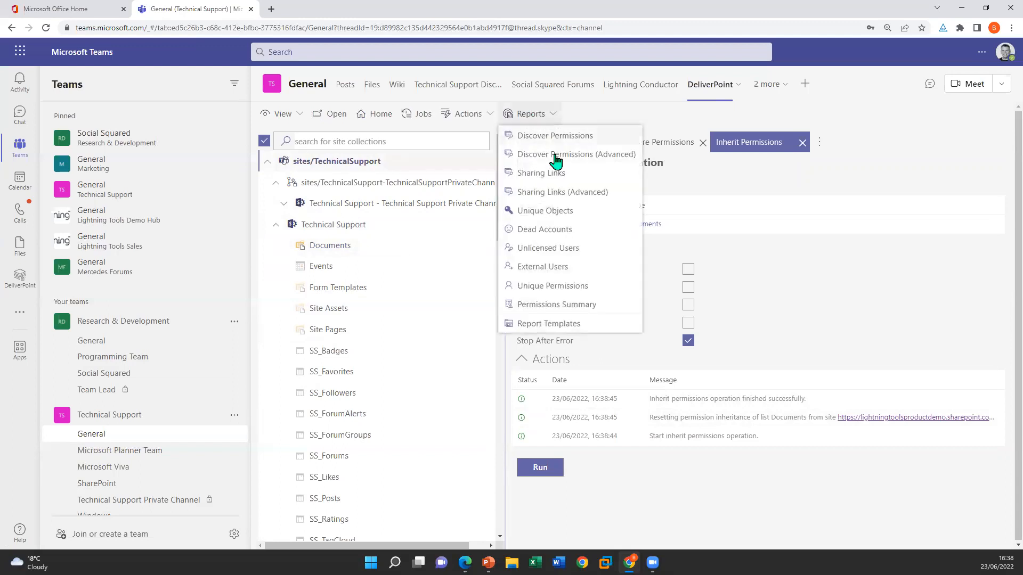
left_click(582, 309)
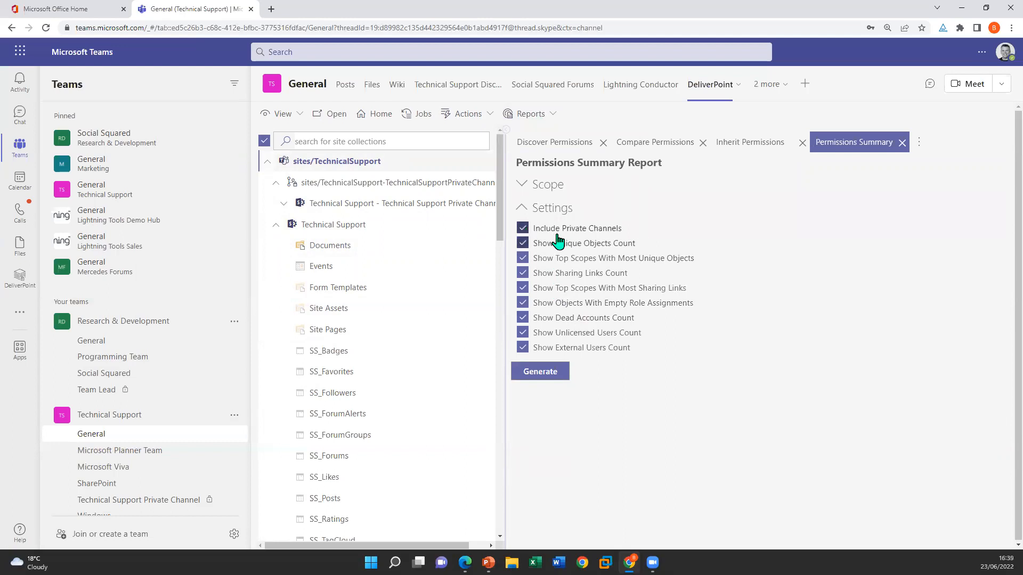
left_click(549, 371)
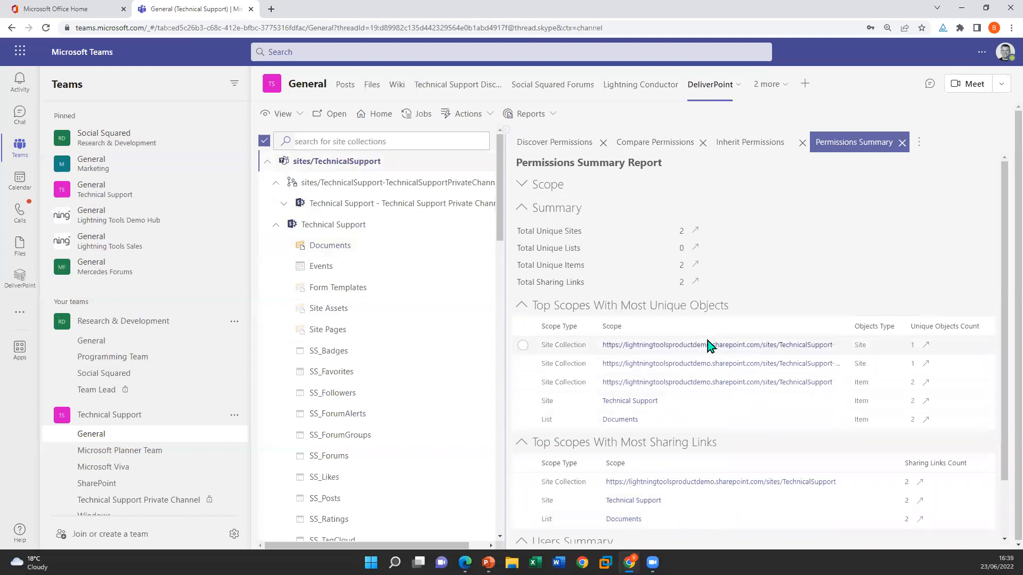
scroll(708, 426, "down", 2)
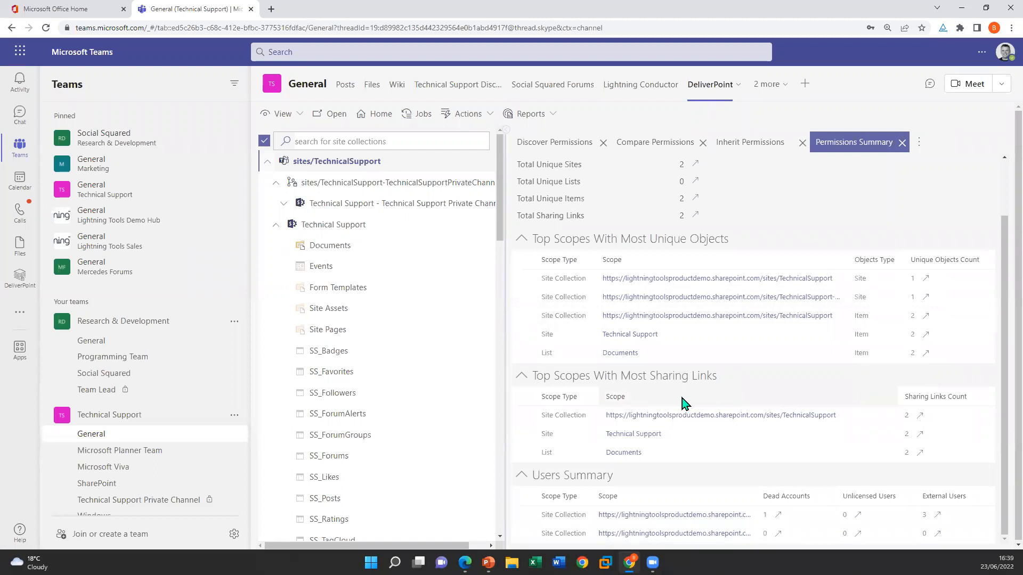
scroll(646, 383, "up", 2)
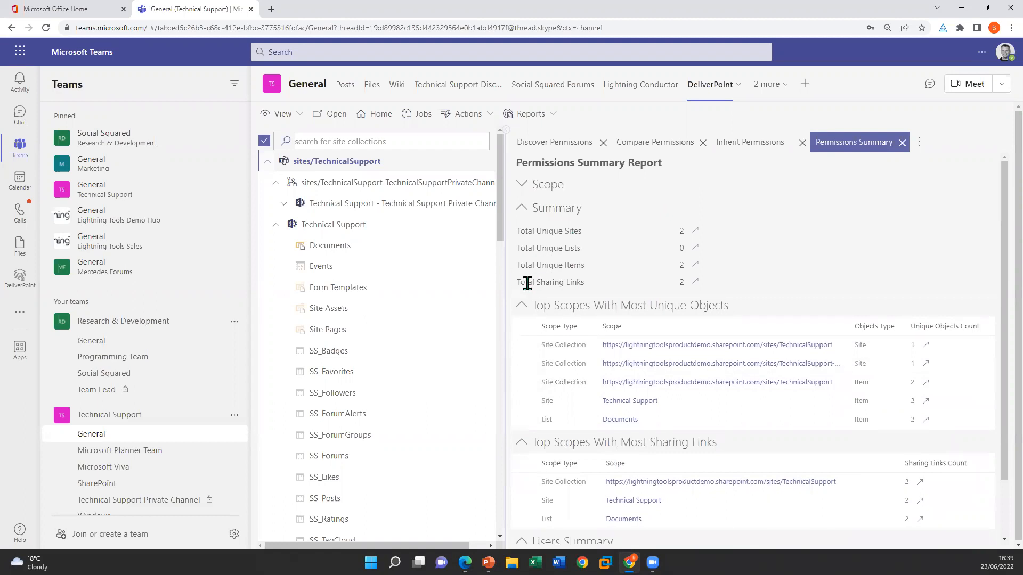
Open the detailed report behind Total Sharing Links and examine the members of the Salesforce and Secret Stuff links
left_click(696, 284)
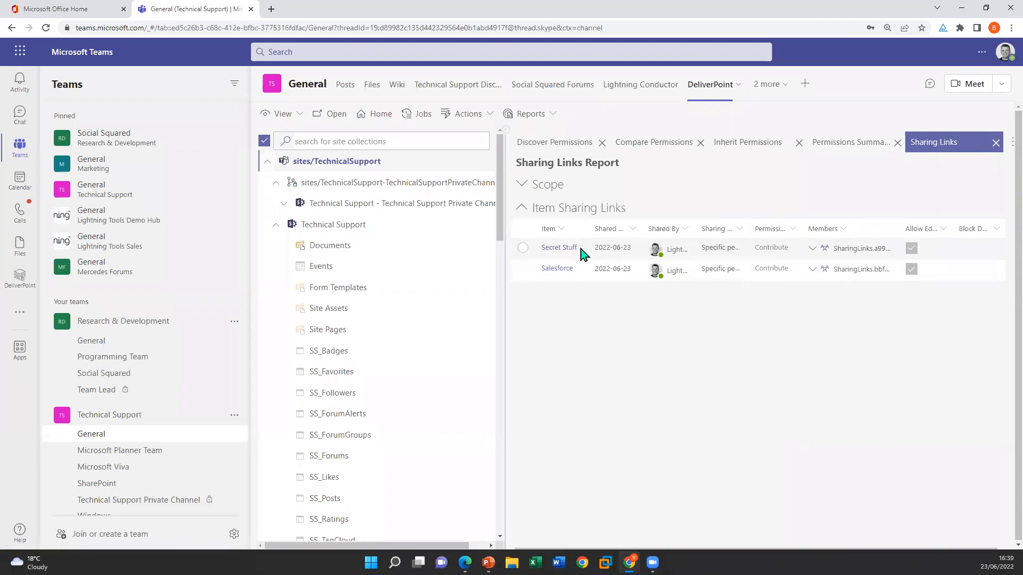
left_click(813, 270)
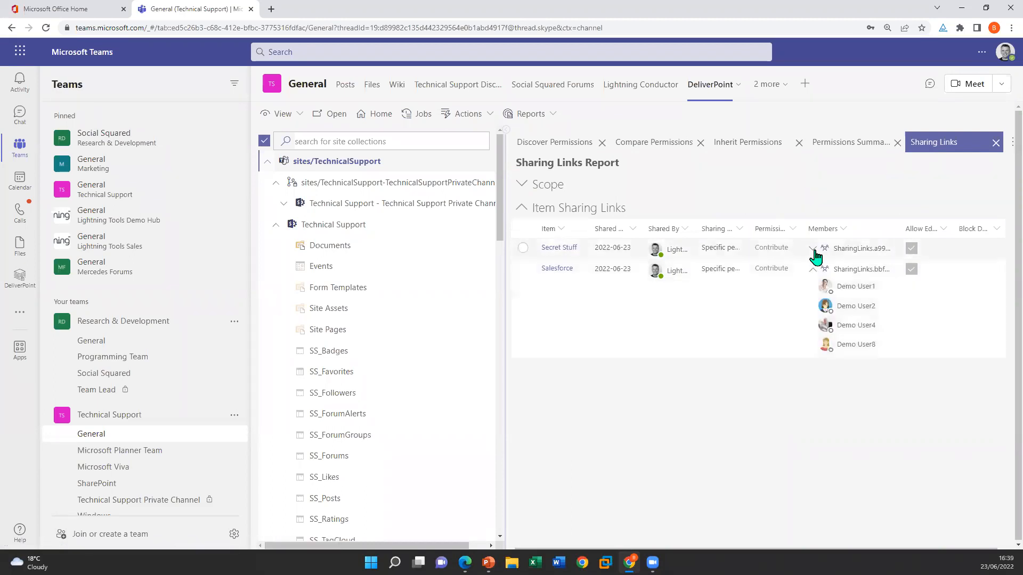
left_click(813, 249)
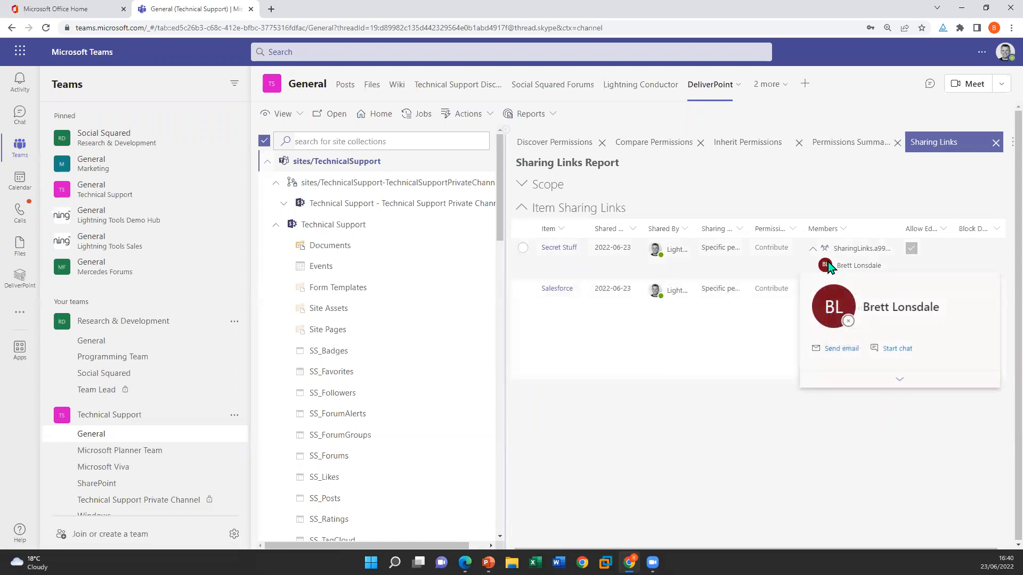
left_click(899, 380)
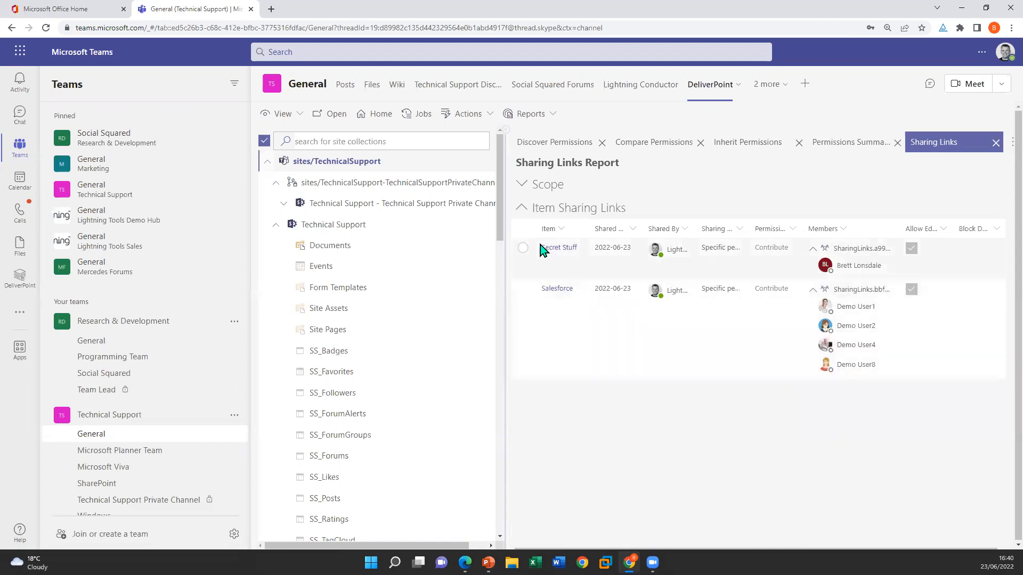
Remove the sharing link for Secret Stuff and close every report except Discover Permissions
left_click(523, 249)
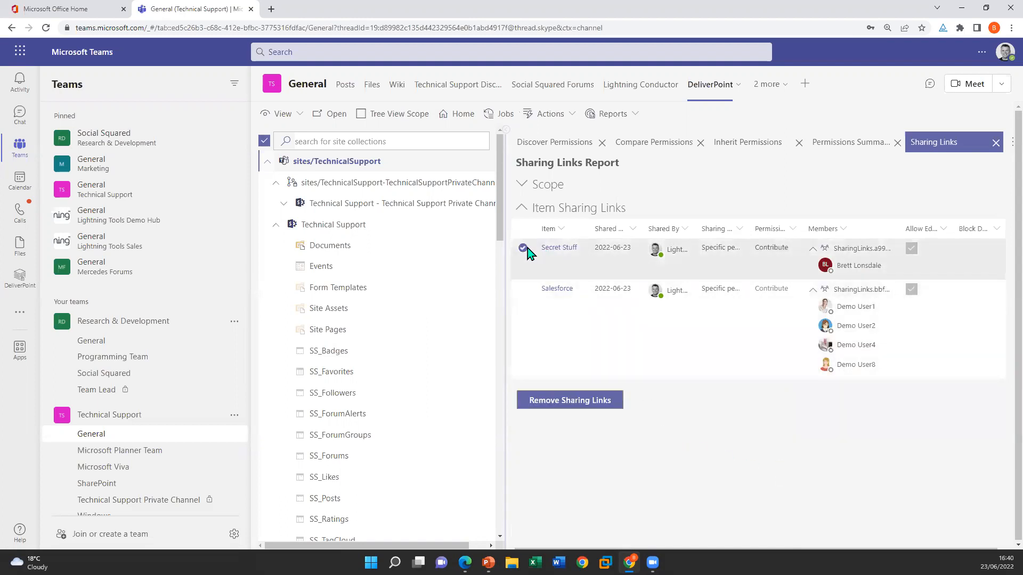
left_click(574, 403)
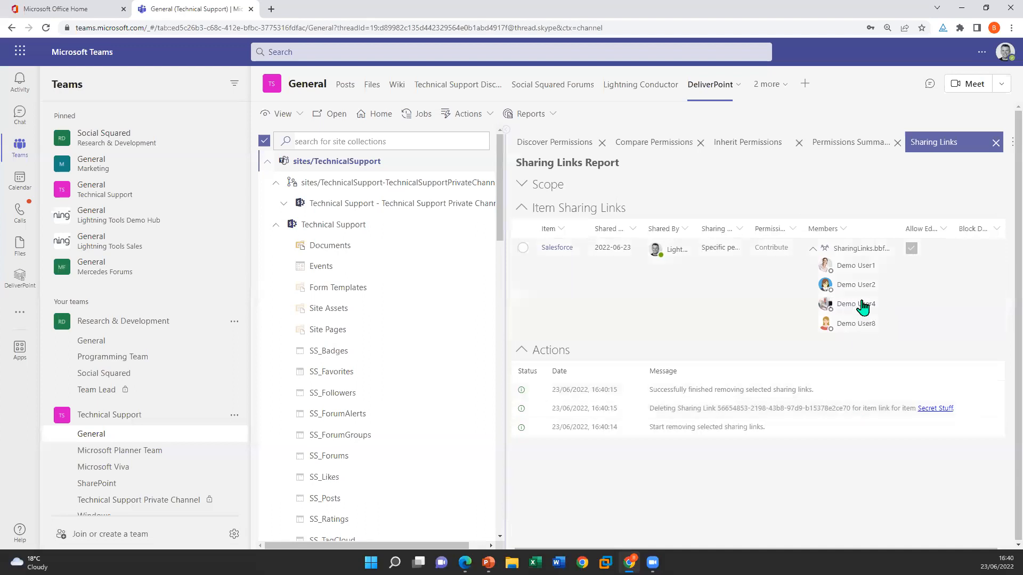
left_click(996, 143)
left_click(902, 142)
left_click(800, 143)
left_click(703, 143)
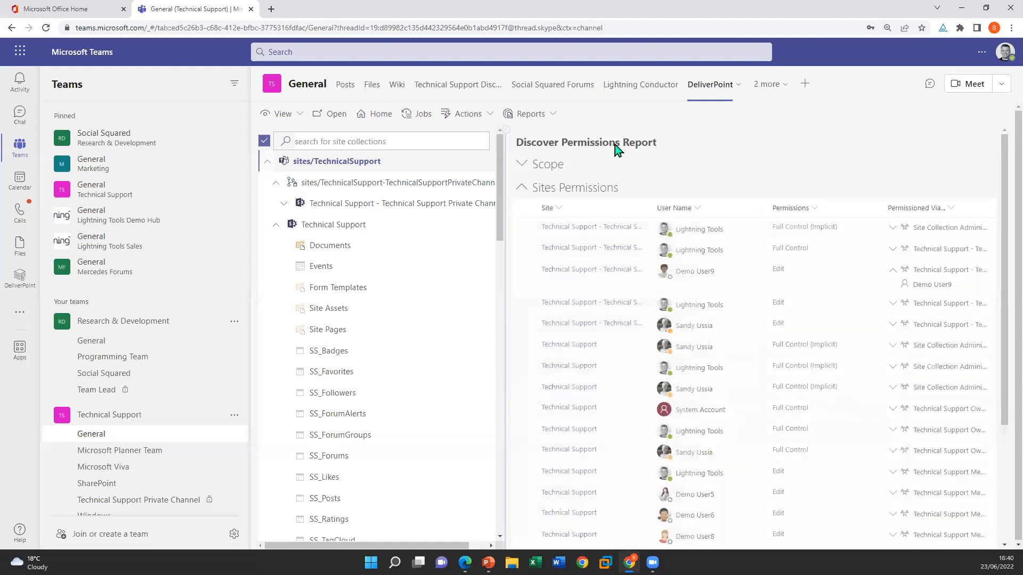
Collapse the sites/TechnicalSupport tree and add sites/Engineering, Finance, Helpdesk, HighSchoolProgramming and HumanResourceA to the selected report scope
left_click(267, 162)
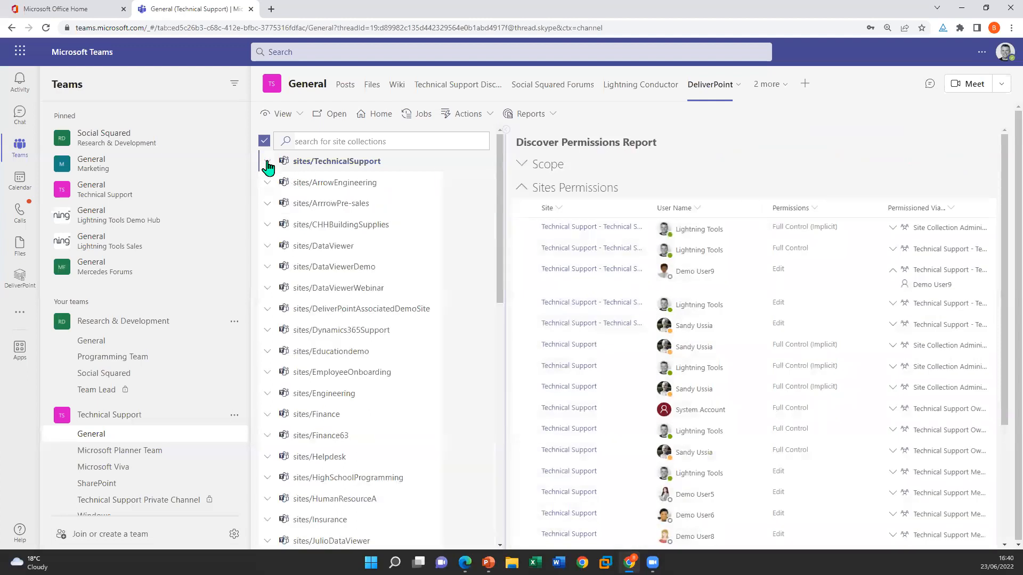
left_click(349, 391, "ctrl")
left_click(346, 416, "ctrl")
left_click(346, 460, "ctrl")
left_click(350, 481, "ctrl")
left_click(349, 501, "ctrl")
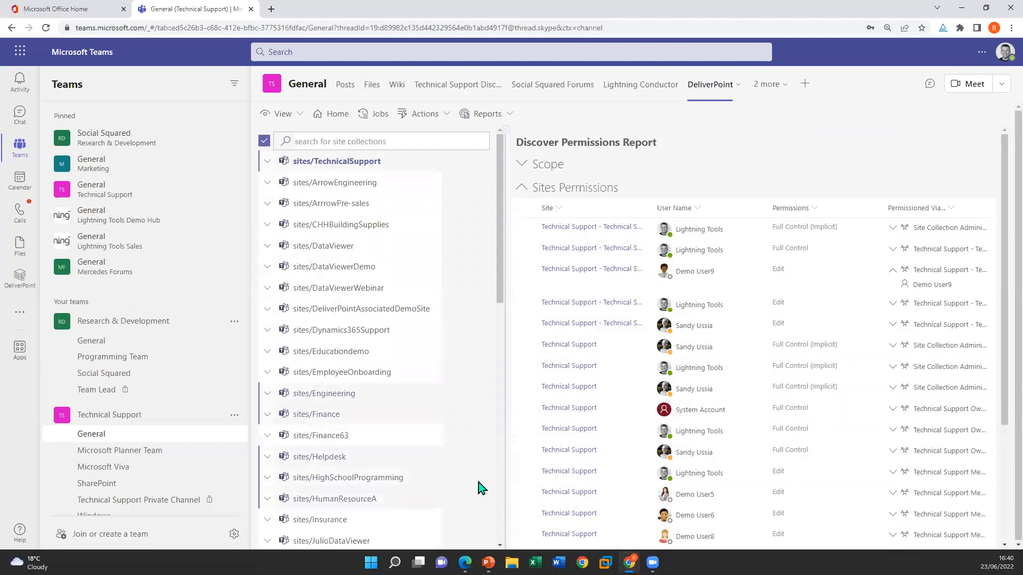
Generate a Sharing Links report for the selected sites, examine the members of the Finance Plans and Salesforce links, and close the report
left_click(489, 115)
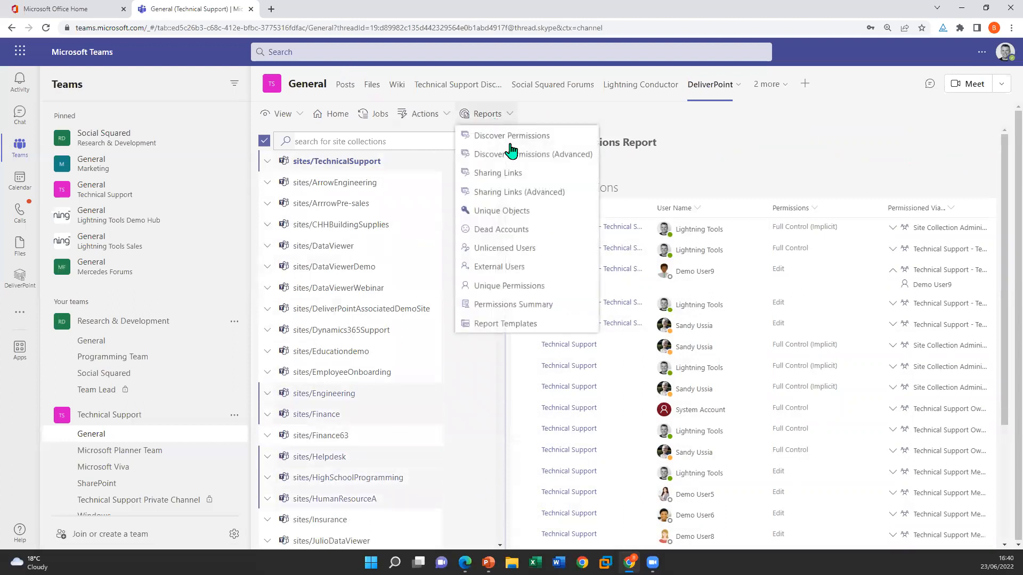
left_click(521, 175)
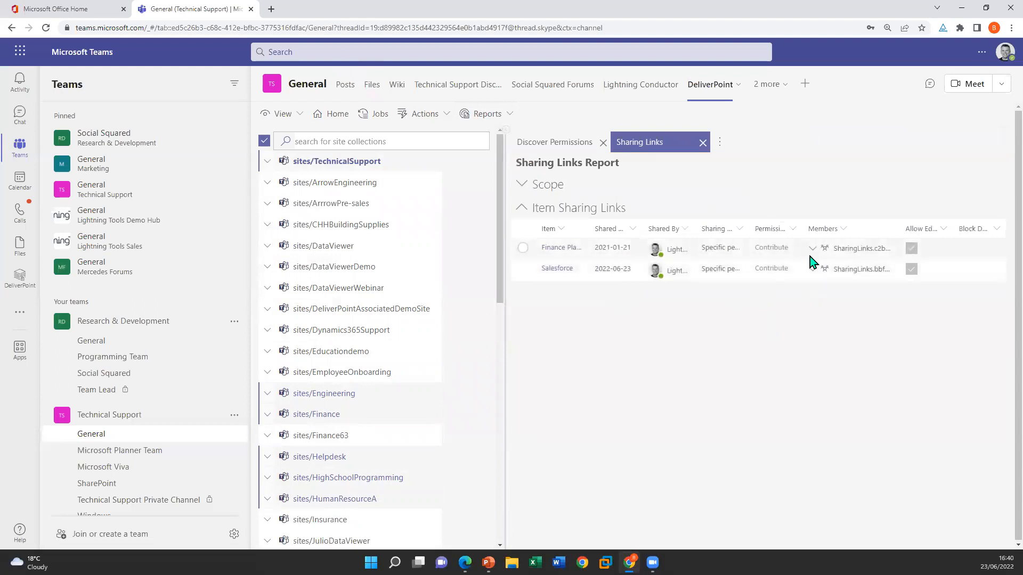
left_click(812, 271)
left_click(813, 248)
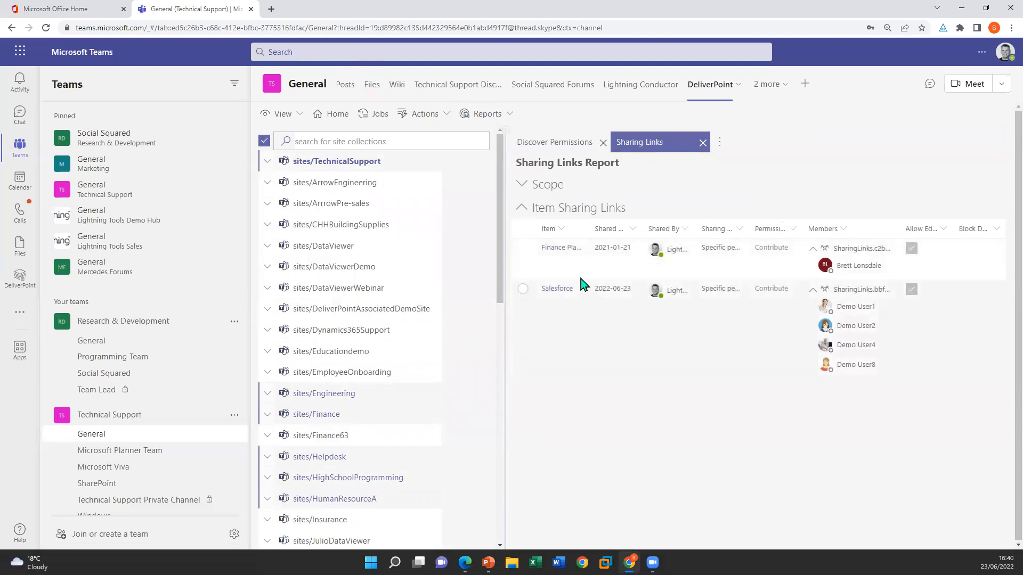
left_click_drag(589, 229, 662, 229)
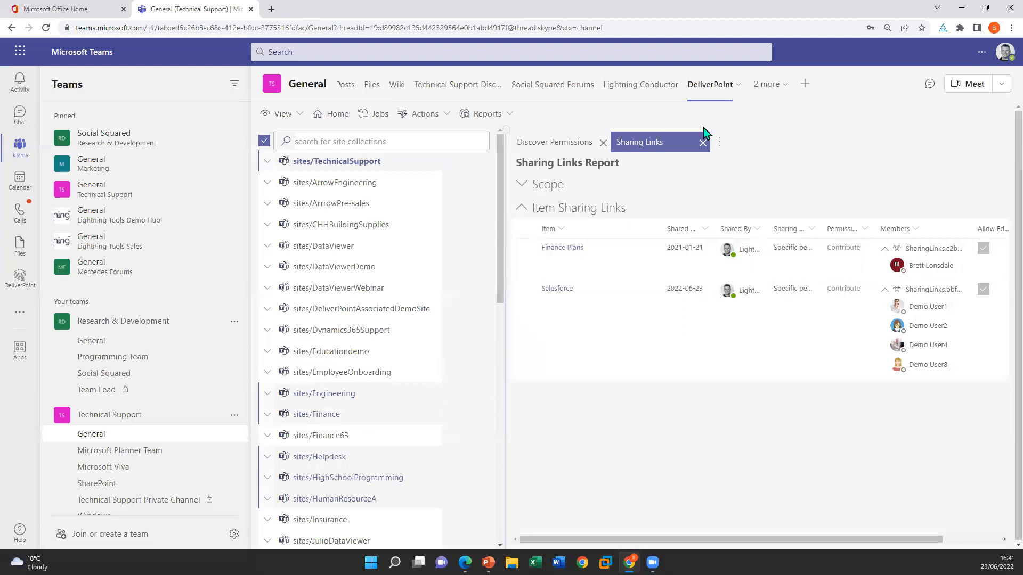
left_click(703, 143)
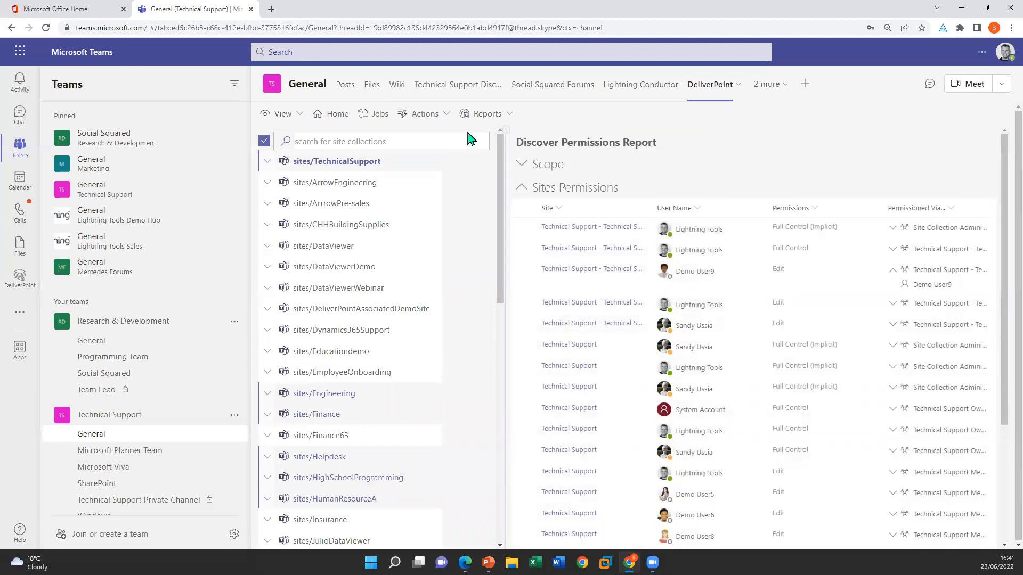
Review the Account Management operations available for the selected sites without running any
left_click(424, 114)
mouse_move(450, 175)
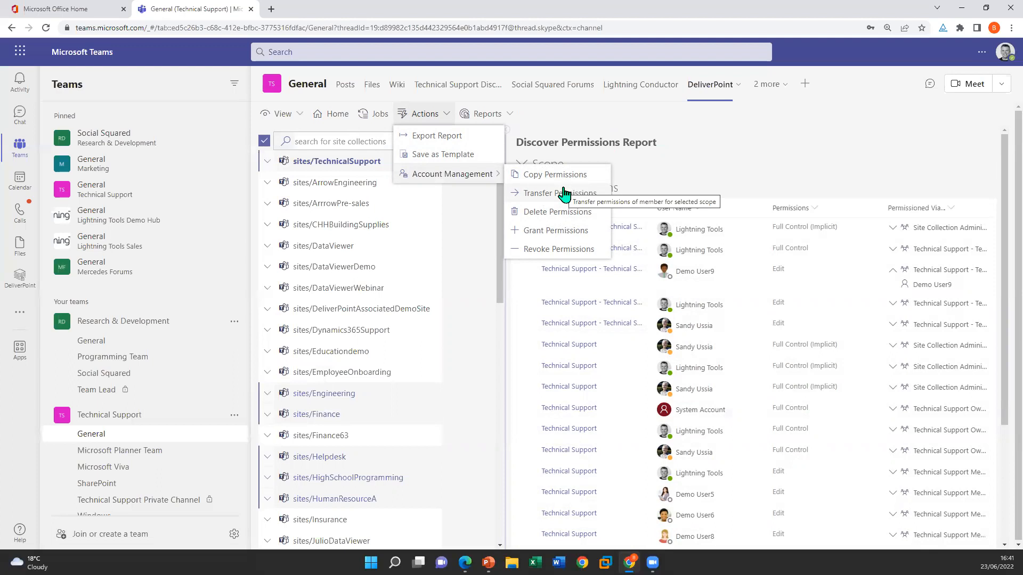
left_click(762, 131)
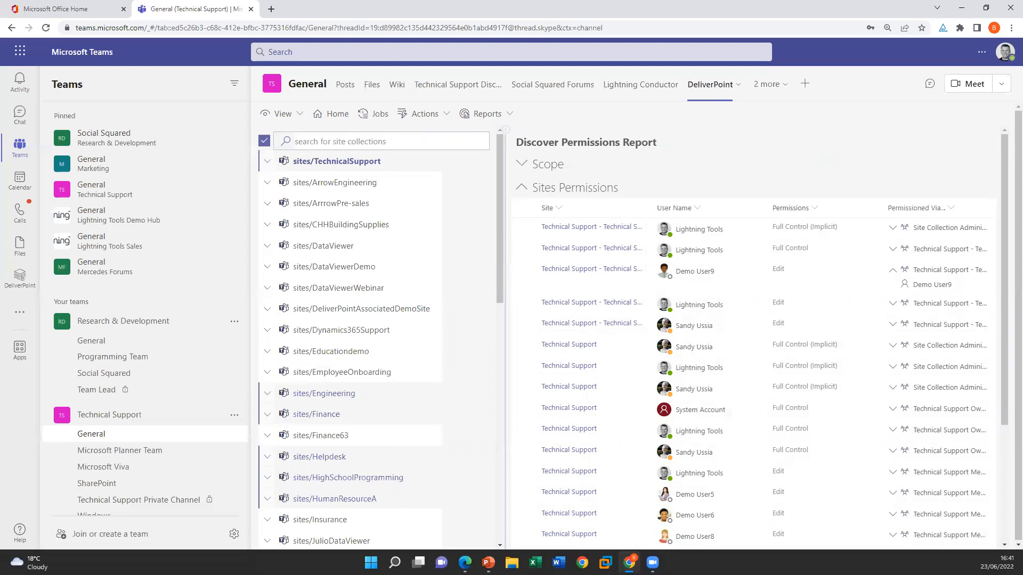
Switch to the PowerPoint slide show and advance to the Forms slide
key("alt+Tab")
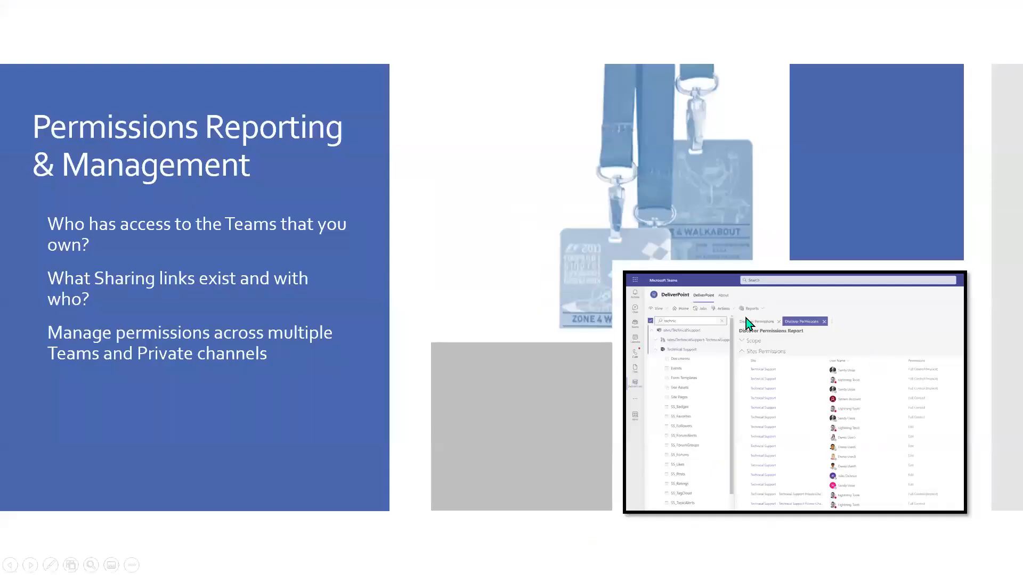
left_click(373, 203)
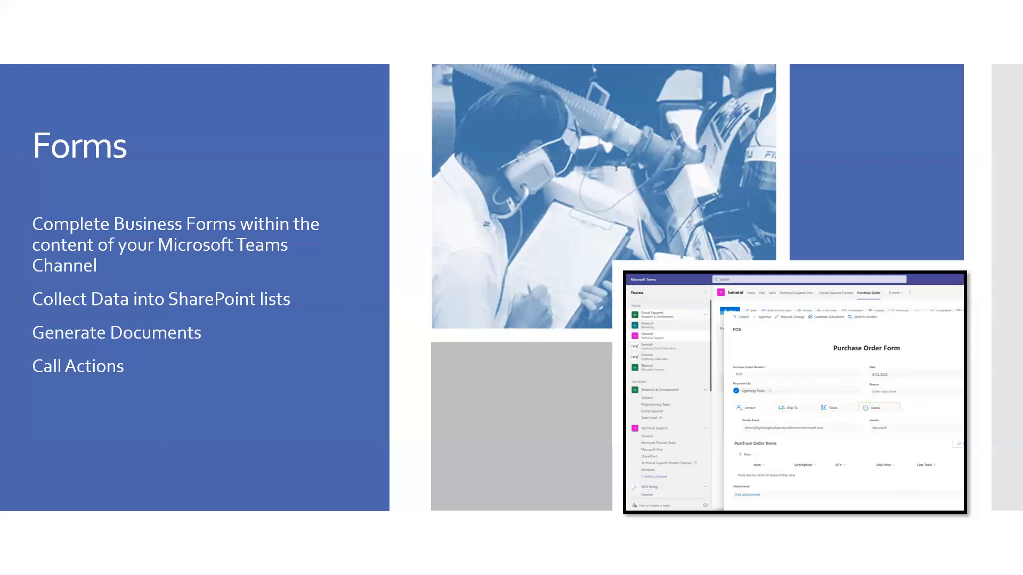
Switch back to Microsoft Teams, open the channel's Purchase Order list, and look at its SharePoint content settings without changing them
key("alt+Tab")
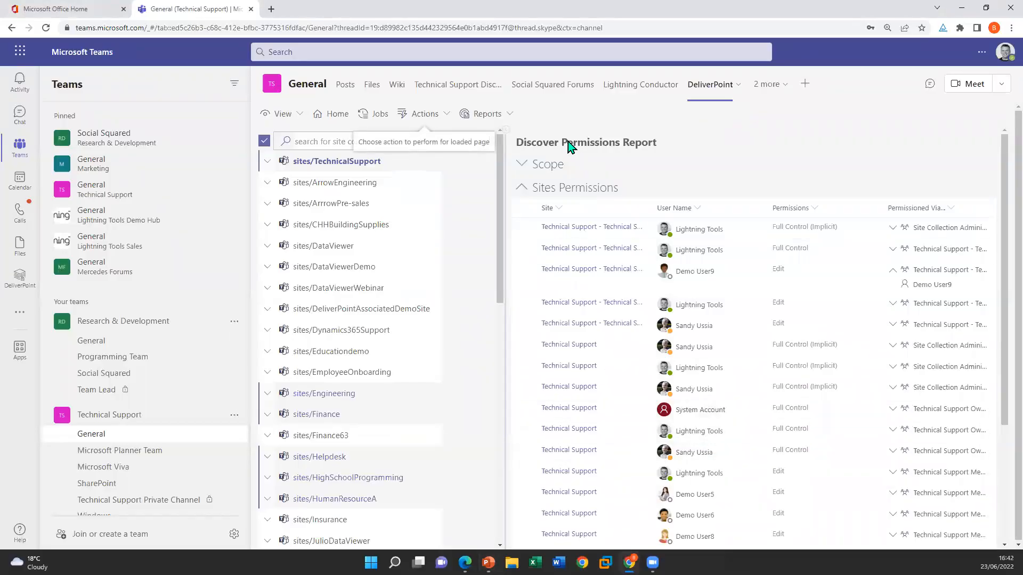
left_click(777, 91)
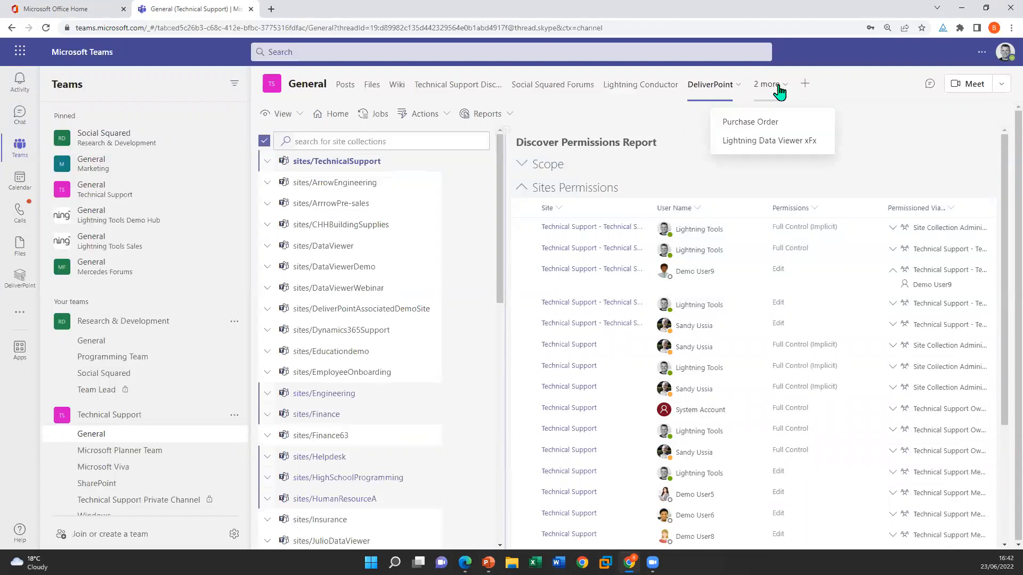
left_click(778, 122)
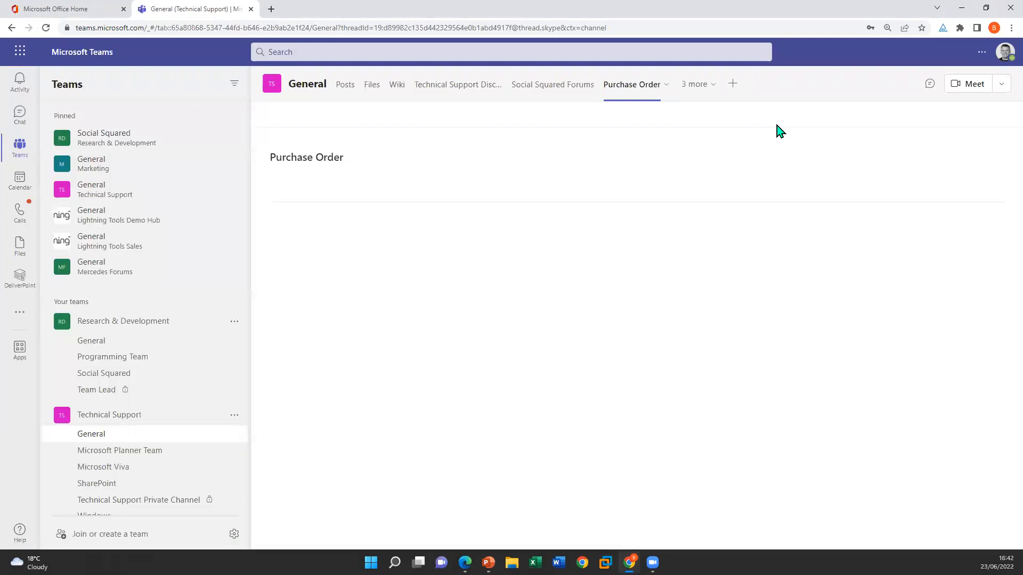
left_click(667, 85)
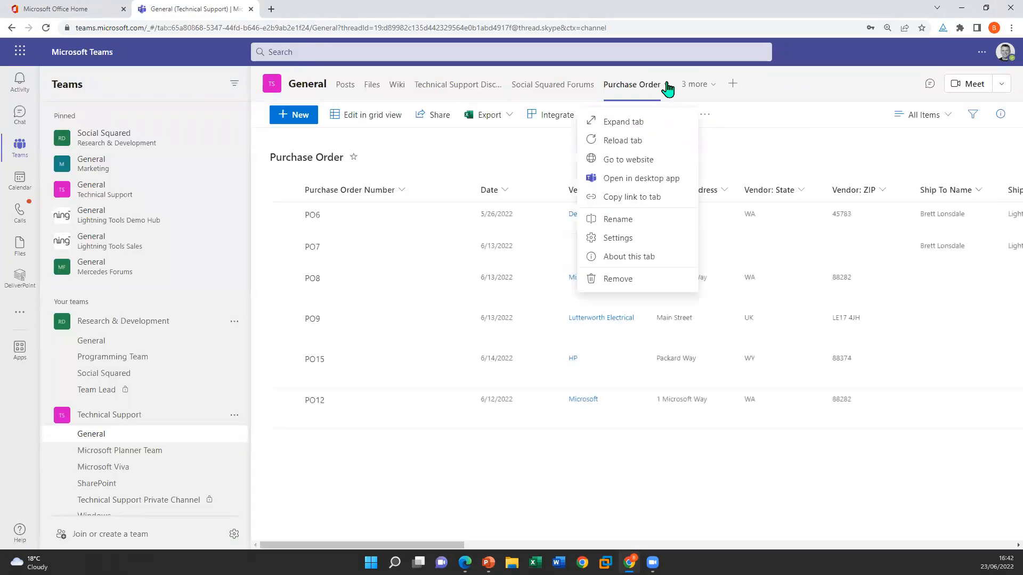
left_click(629, 238)
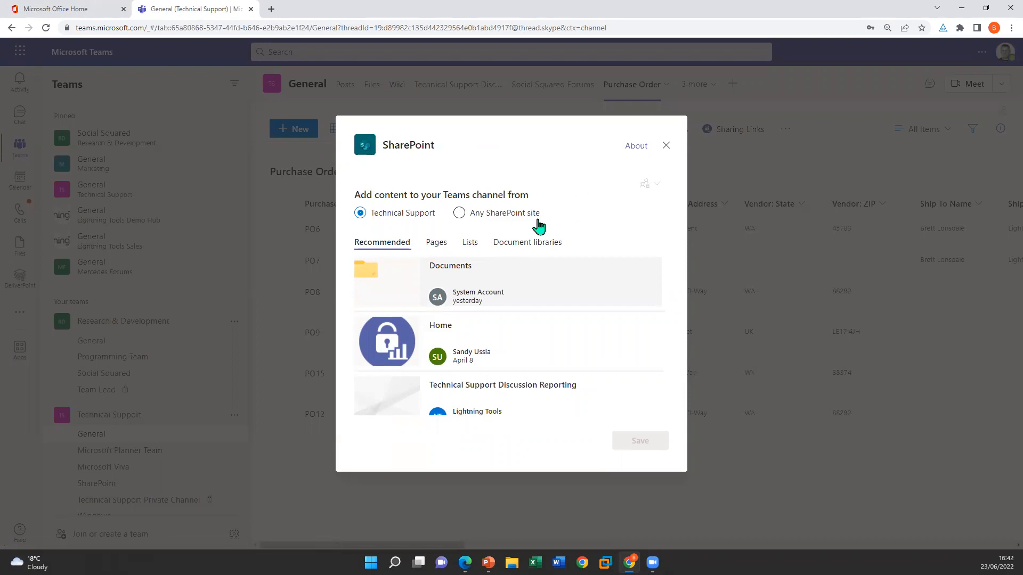
left_click(665, 146)
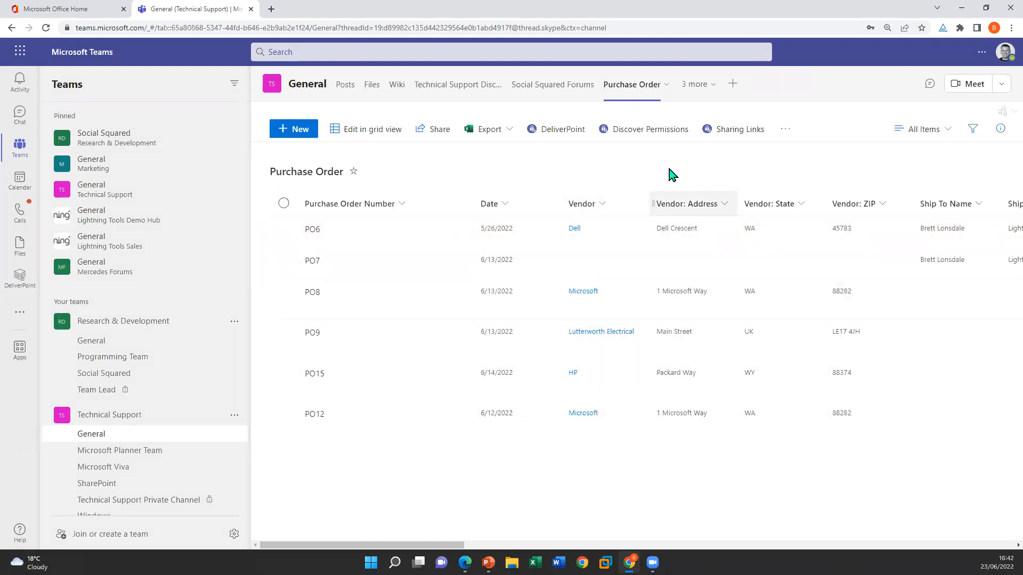
Review the additional Purchase Order list commands and those offered when PO8 and PO9 are selected, leaving no item selected
left_click(786, 130)
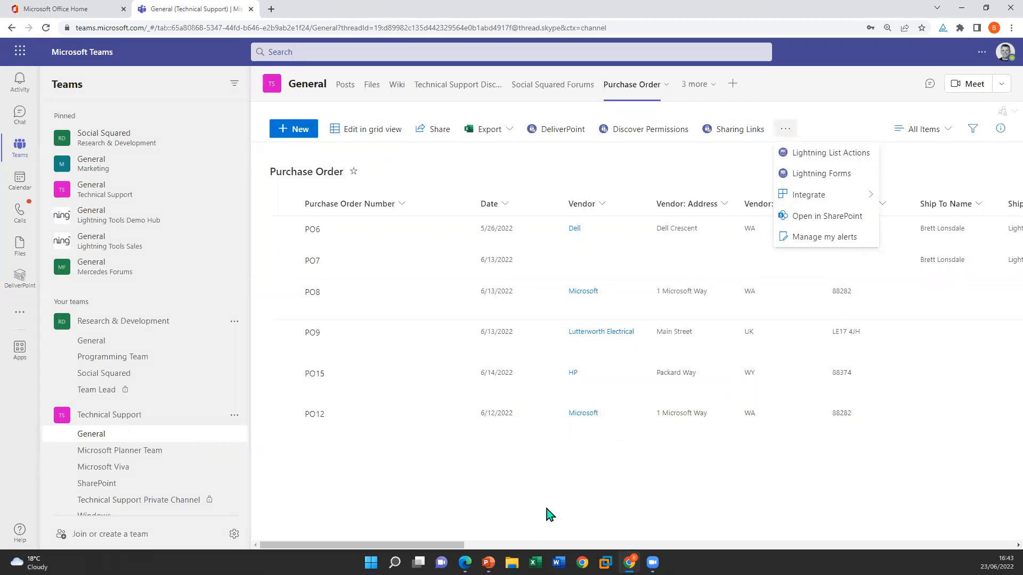
left_click(405, 520)
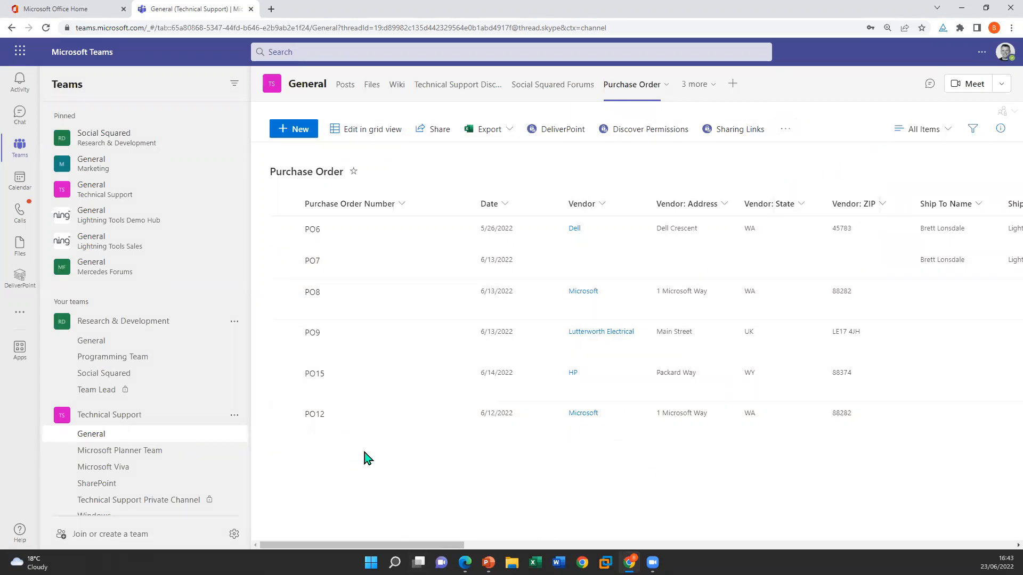
left_click(284, 292)
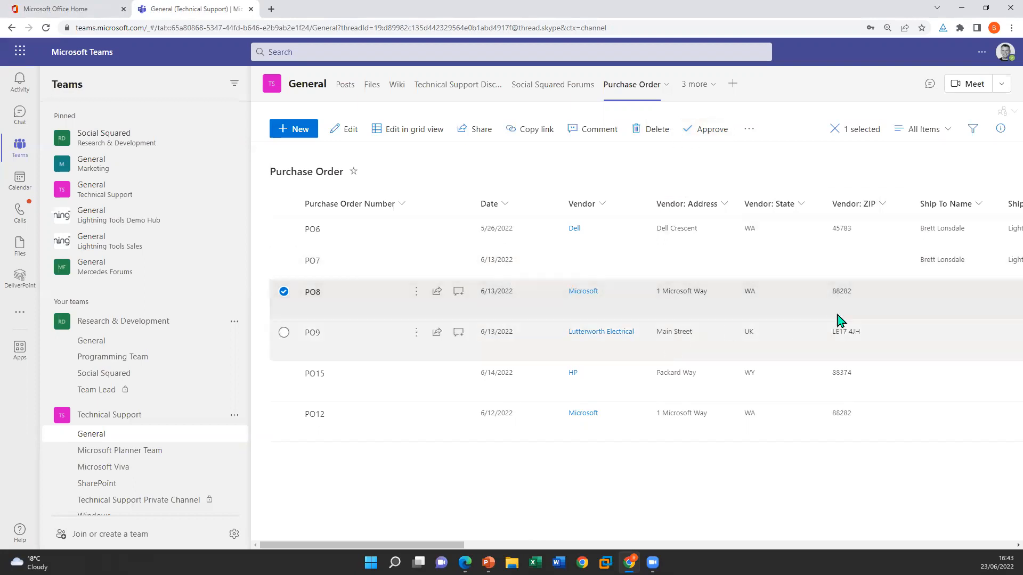
left_click(283, 333)
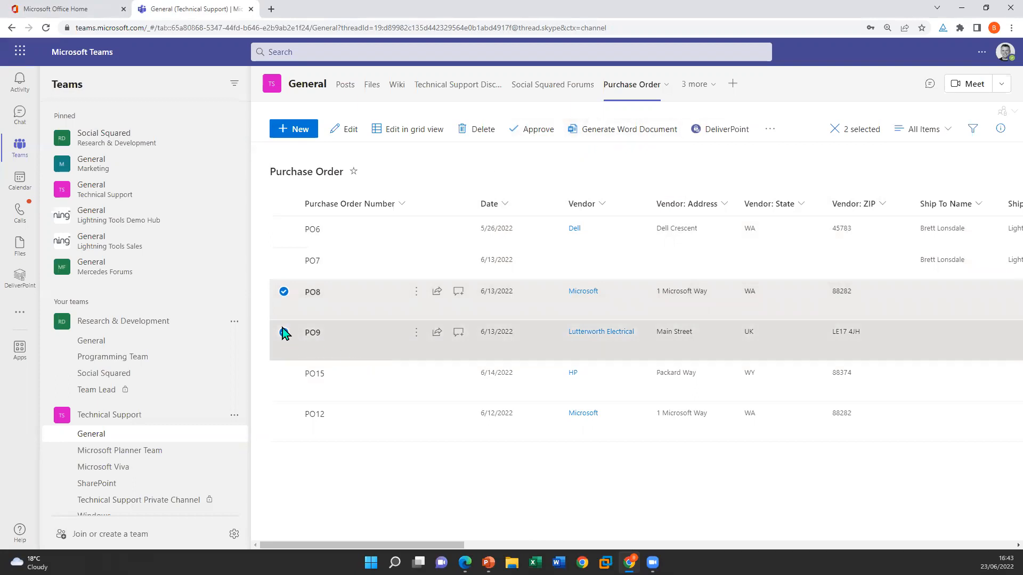
left_click(284, 333)
left_click(283, 293)
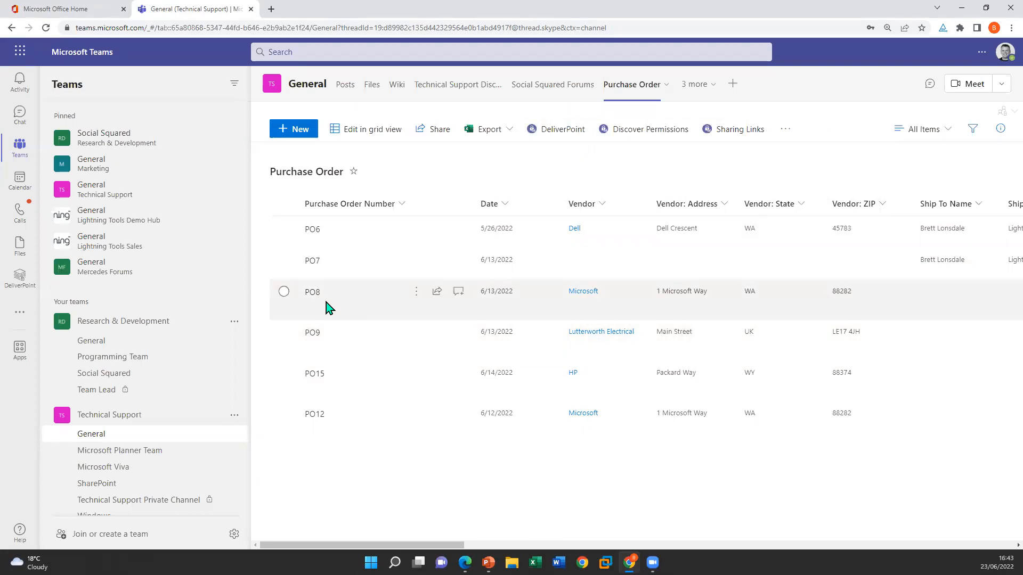
Open purchase order PO8 for editing and set its Ship To City to London
left_click(408, 296)
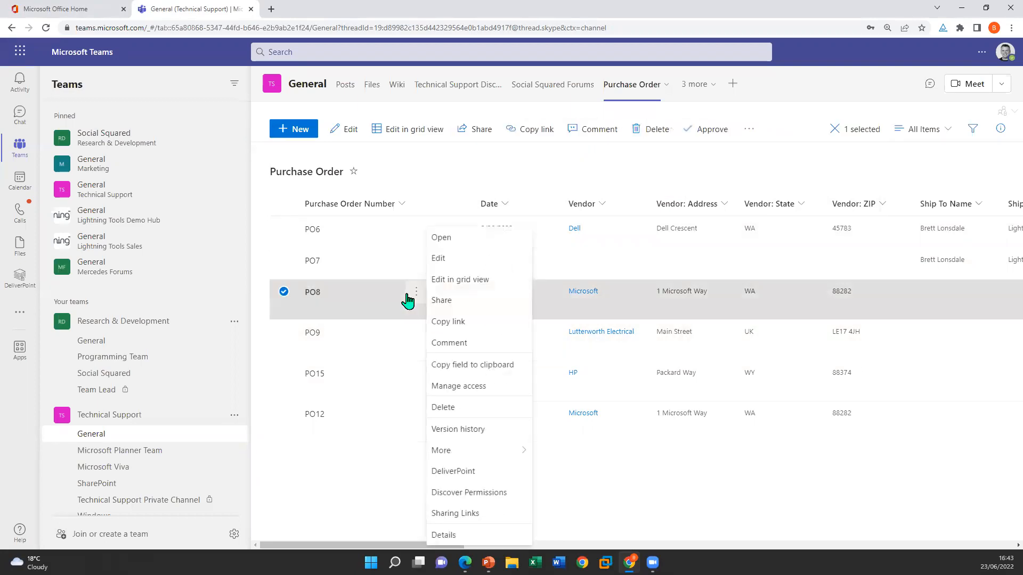
left_click(486, 266)
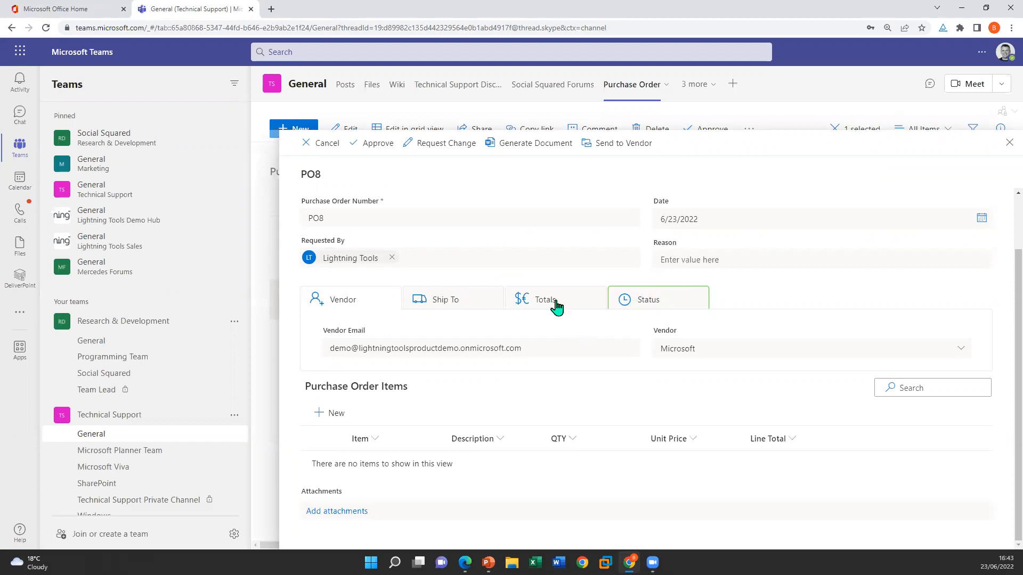
left_click(479, 300)
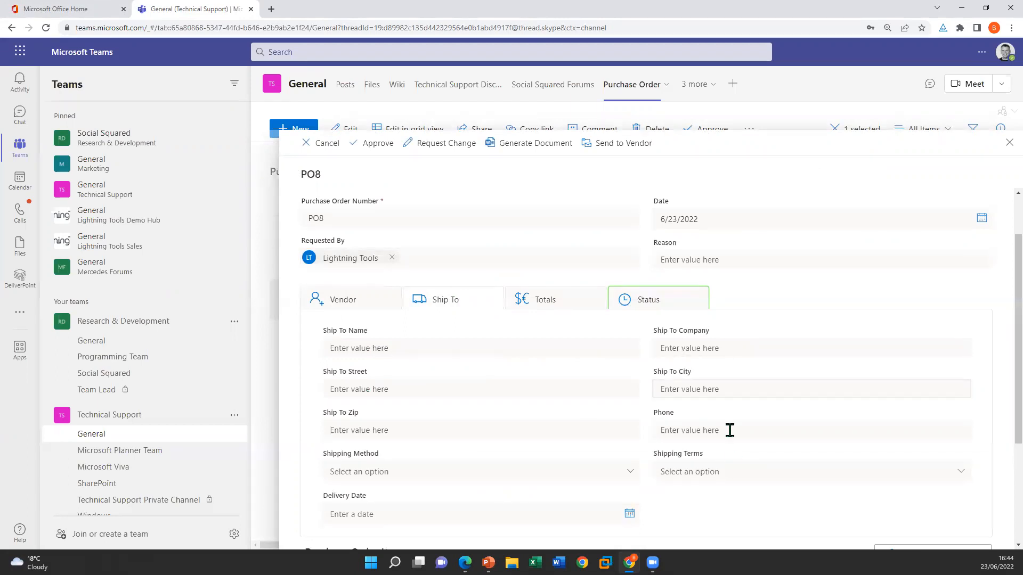
left_click(746, 396)
type("London")
left_click(788, 414)
Add a purchase order item named Mouse with description Microsoft Mouse, quantity 1 and unit price 200, and save it
scroll(626, 349, "down", 3)
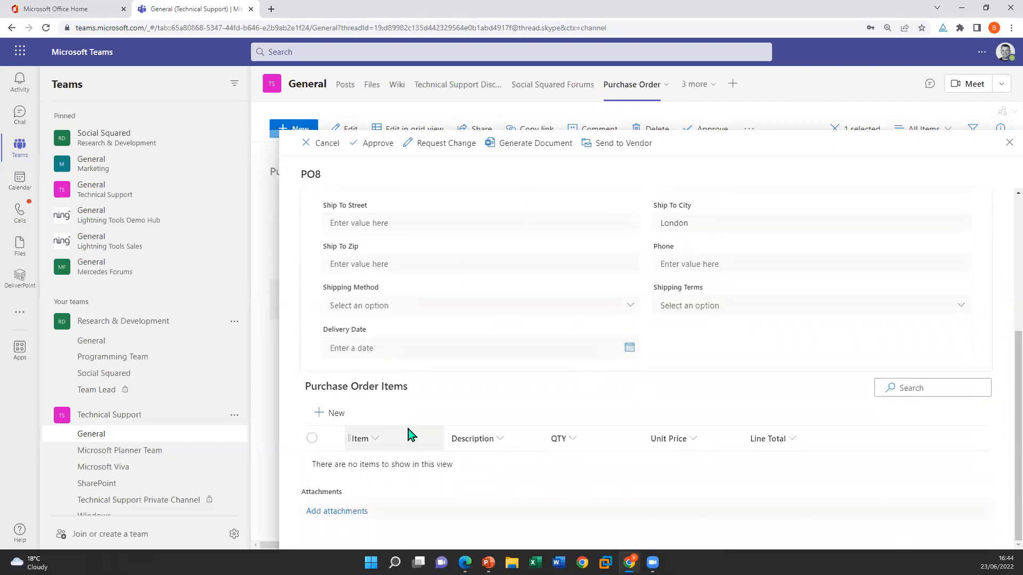
left_click(312, 414)
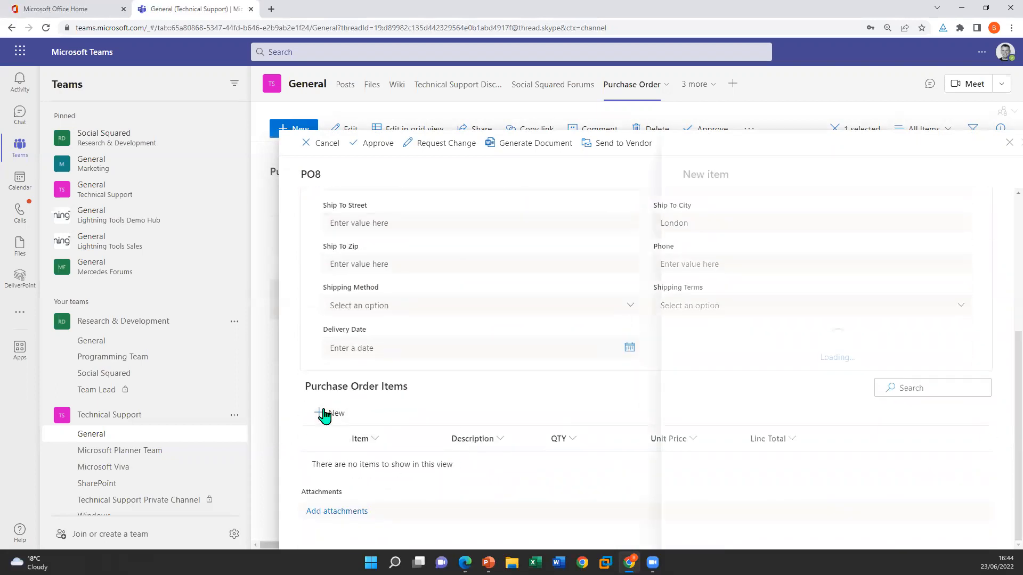
left_click(725, 217)
type("Mouse")
left_click(773, 267)
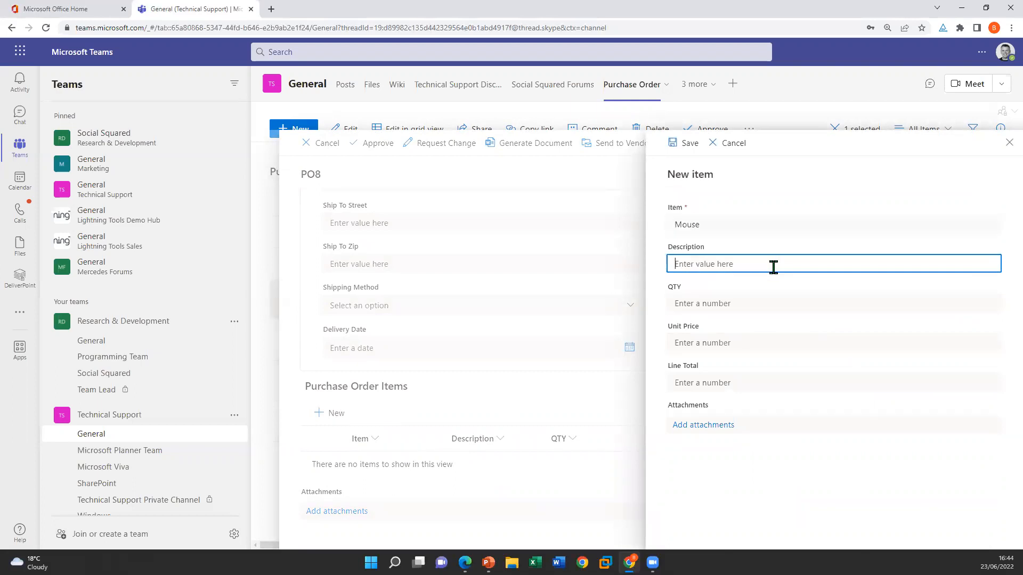
type("Microsoft Mouse")
left_click(734, 301)
type("1")
left_click(742, 344)
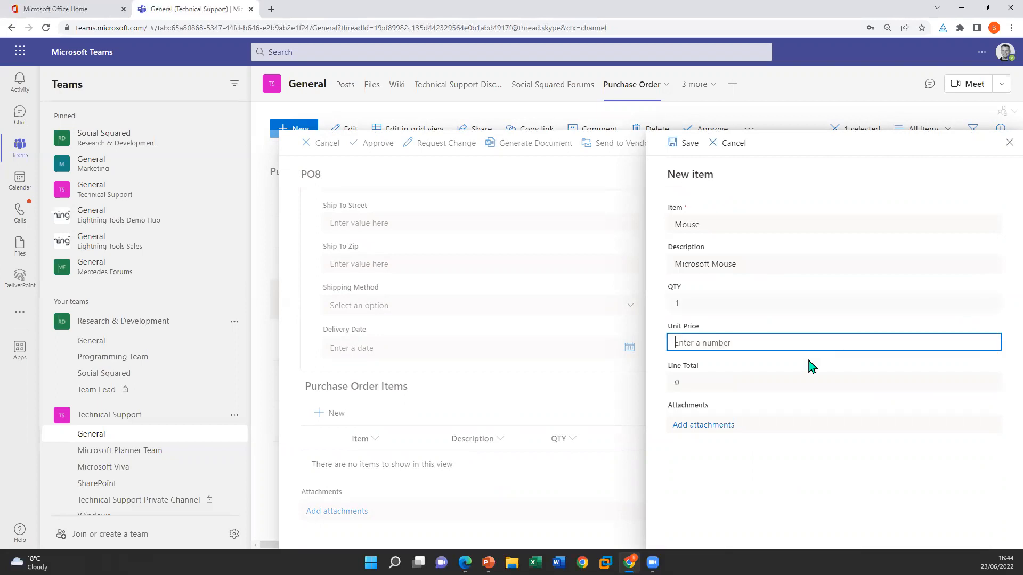
type("200")
left_click(747, 378)
left_click(686, 144)
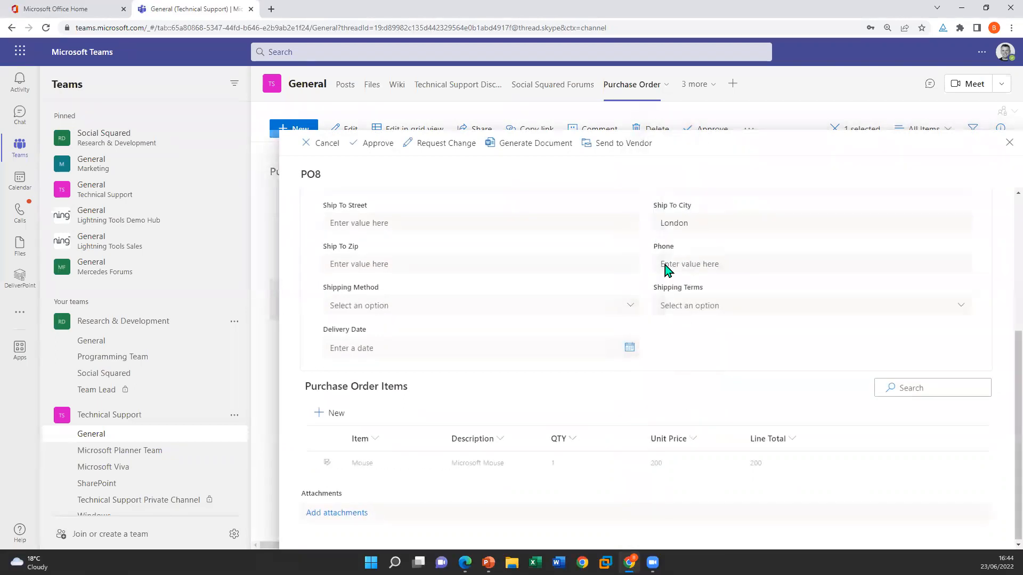
Add a purchase order item named Wide Display with description "Samsung...", quantity 1 and unit price 2000, and save it
left_click(333, 414)
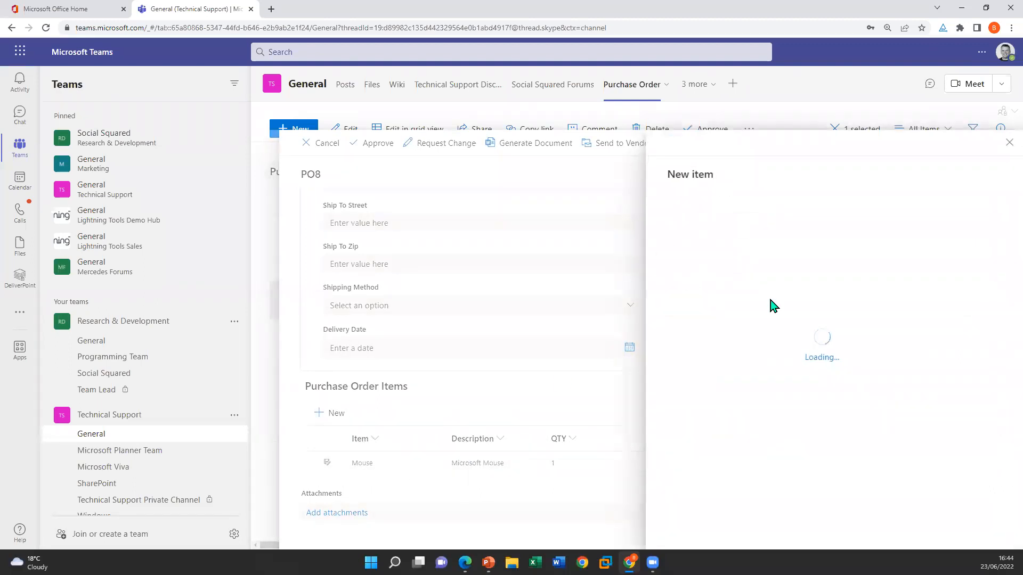
left_click(757, 220)
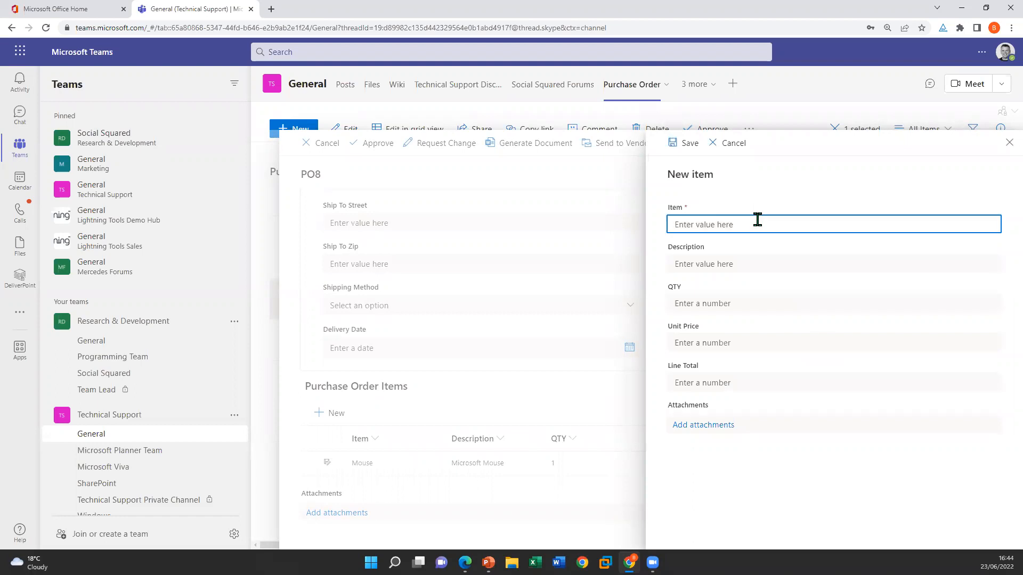
type("Wide Display")
left_click(795, 264)
type("Samsung...")
left_click(720, 311)
type("1")
left_click(724, 341)
type("2000")
left_click(689, 145)
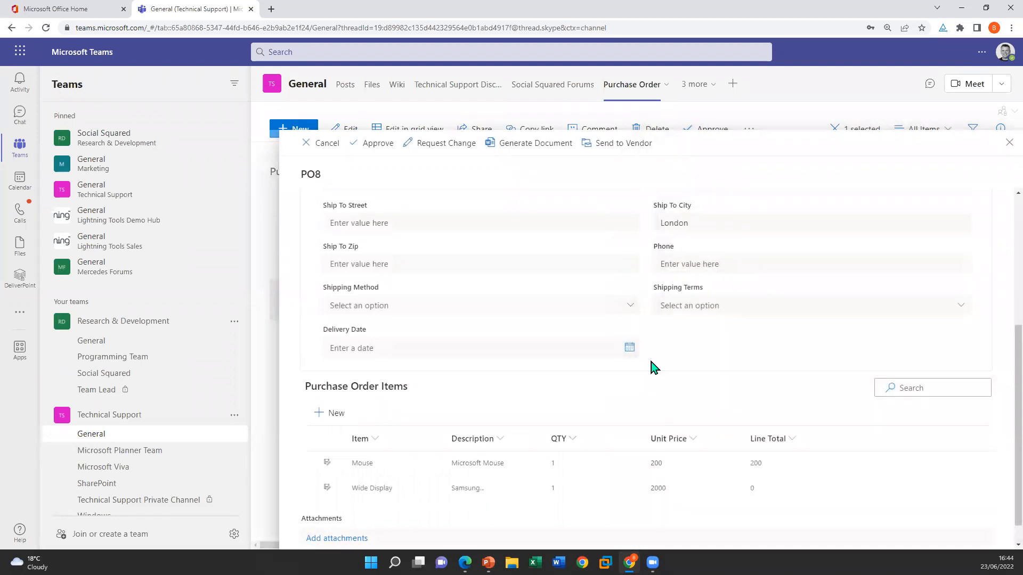
Examine the Totals section of the PO8 form alongside its purchase order items
scroll(651, 367, "up", 5)
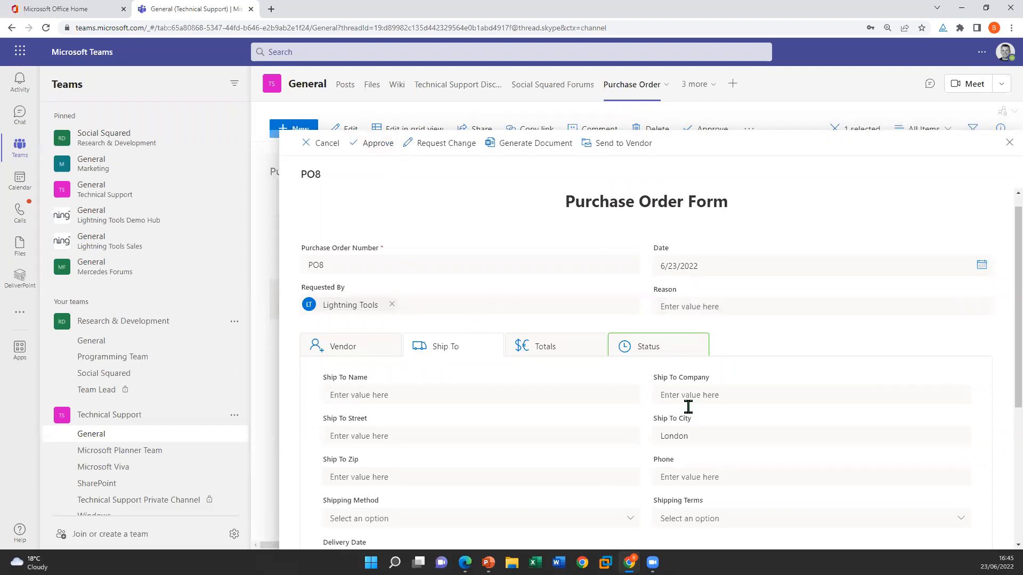
left_click(566, 349)
scroll(766, 295, "down", 2)
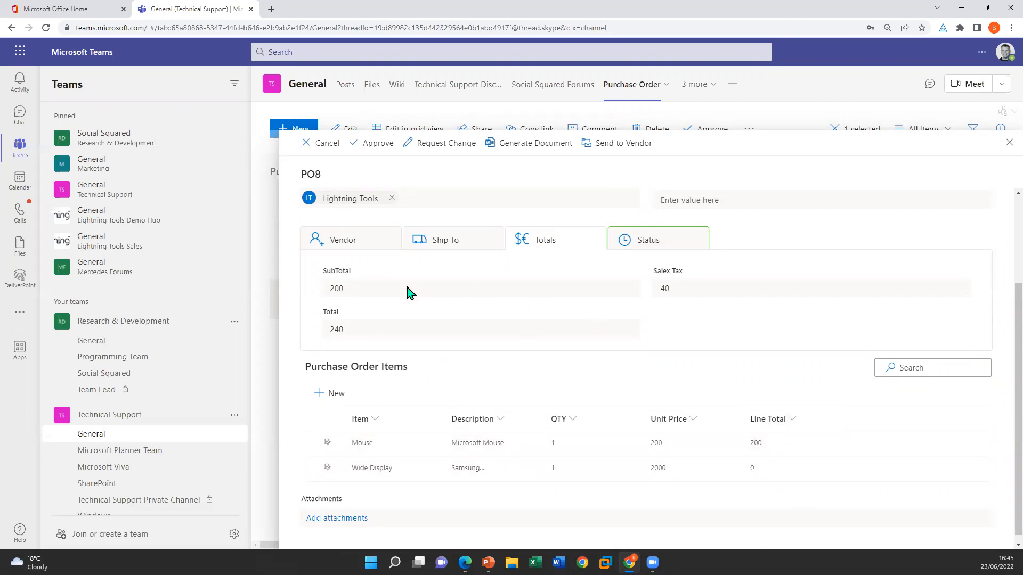
Open the Status section of the PO8 form and draw a freehand signature in the Sign here box
left_click(620, 245)
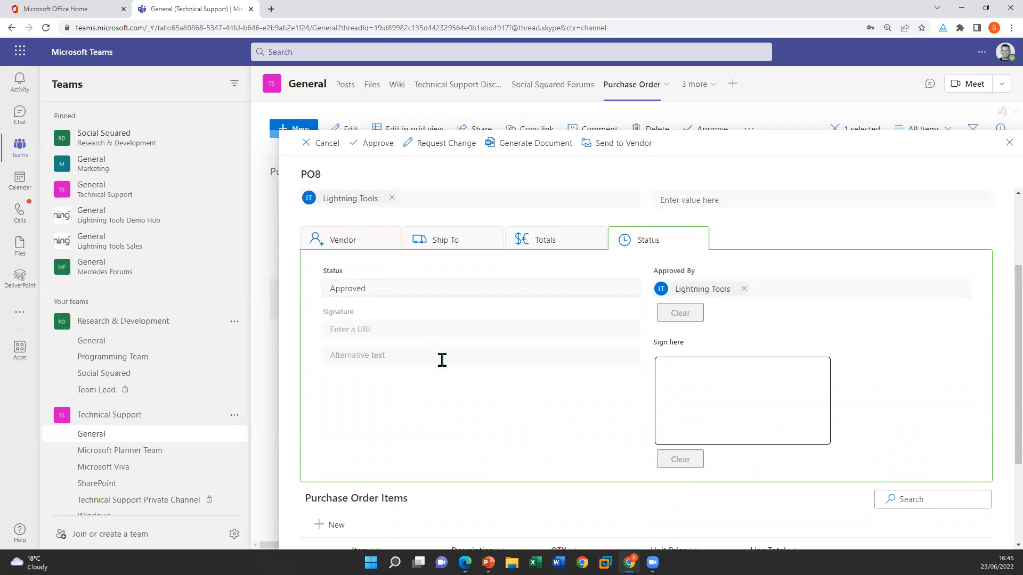
mouse_move(700, 391)
left_mouse_down()
mouse_move(722, 403)
mouse_move(785, 398)
left_mouse_up()
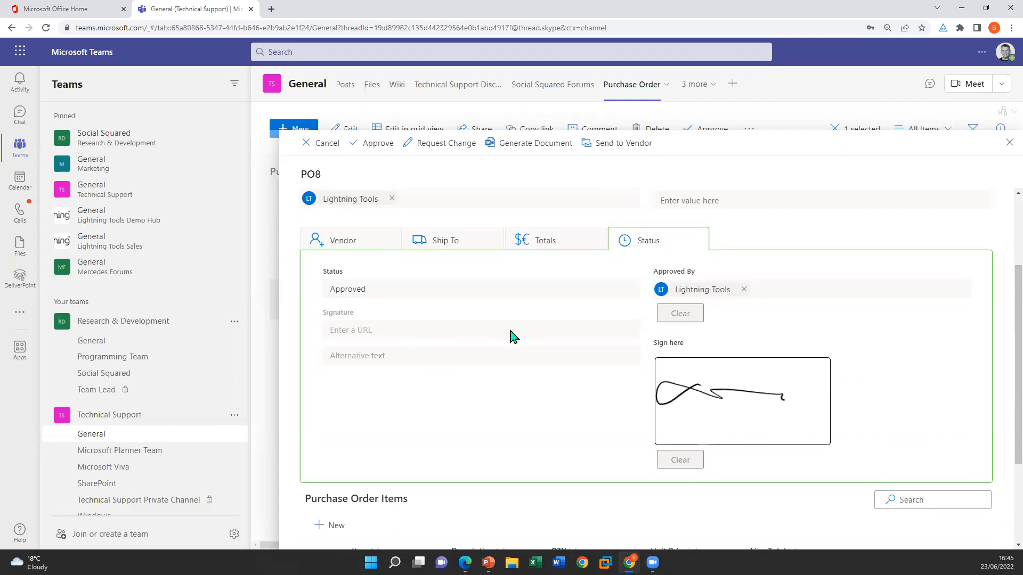
Try to generate the purchase order document for PO8, dismissing the resulting notice
scroll(512, 336, "up", 3)
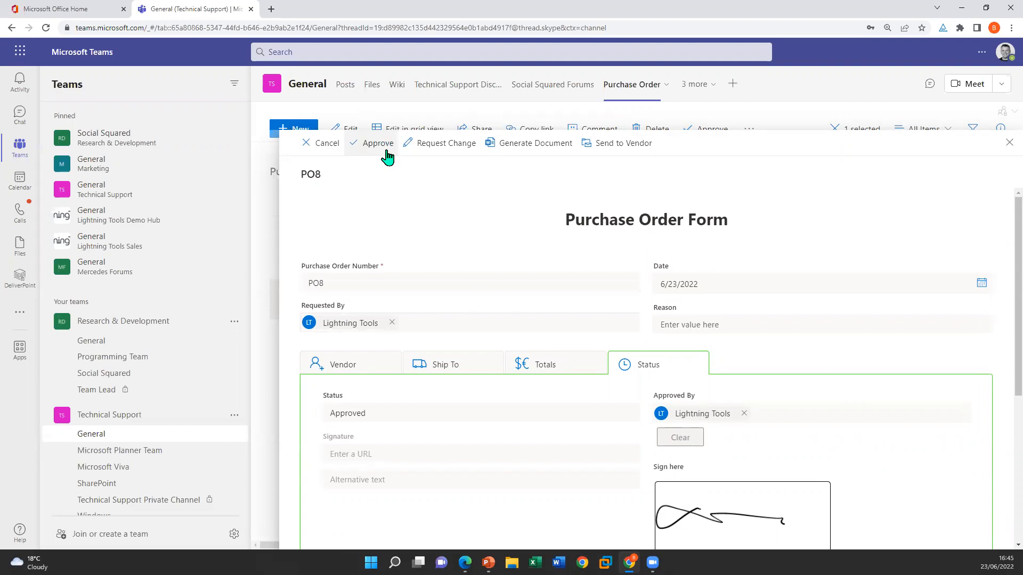
left_click(516, 150)
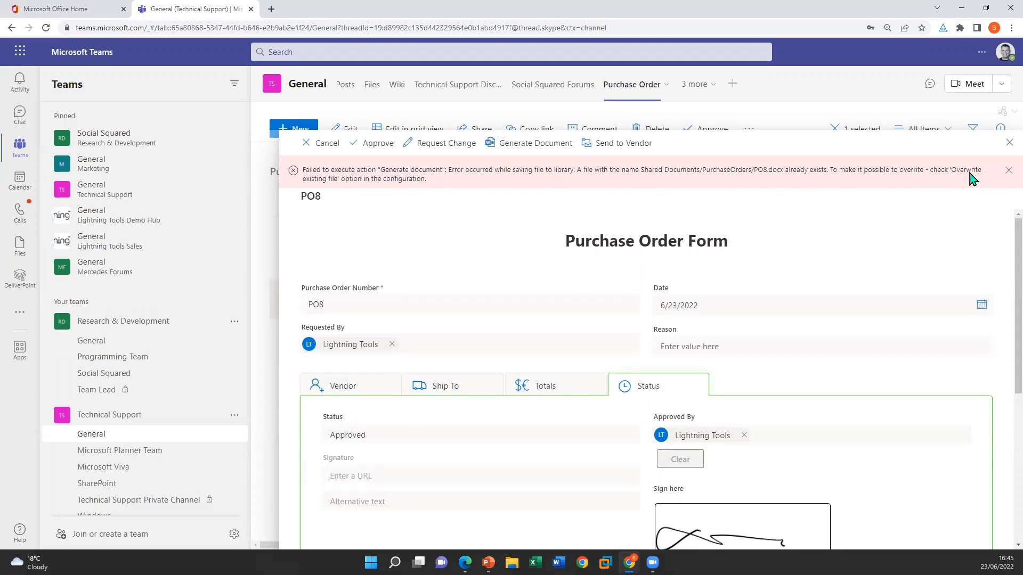
left_click(1008, 171)
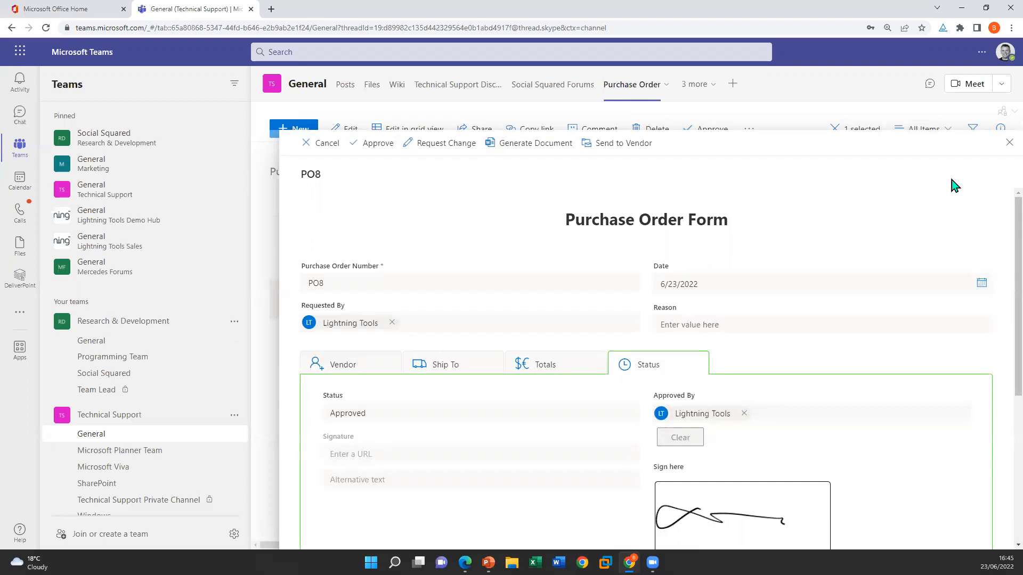
Send the PO8 purchase order to the vendor, close the form and clear the list selection
left_click(626, 153)
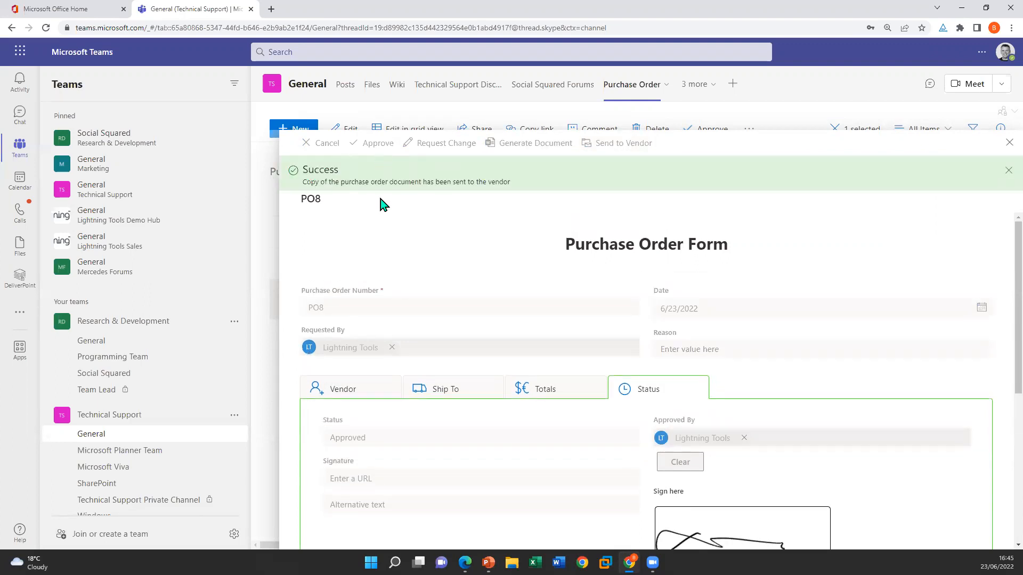
left_click(1008, 142)
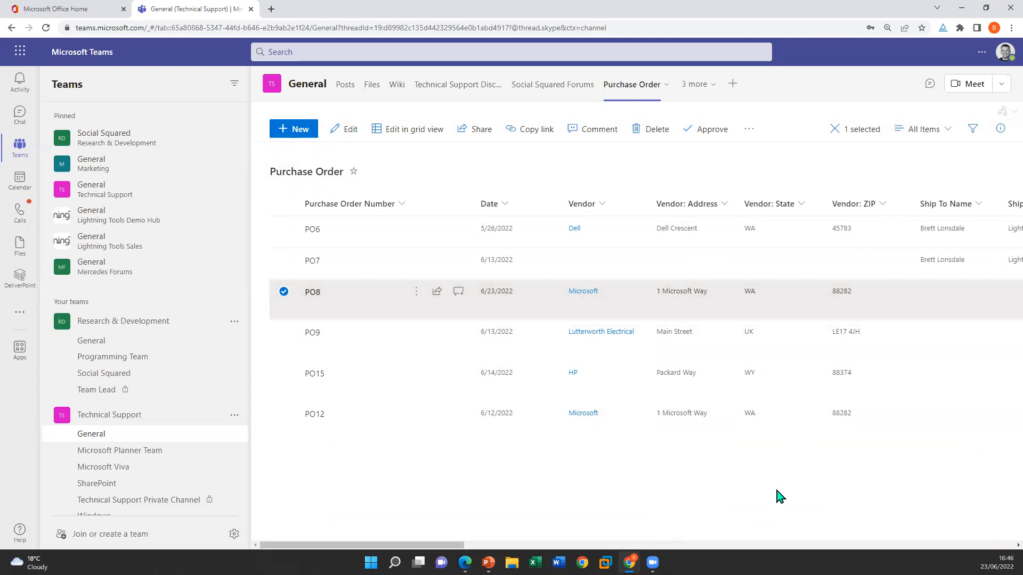
left_click(773, 494)
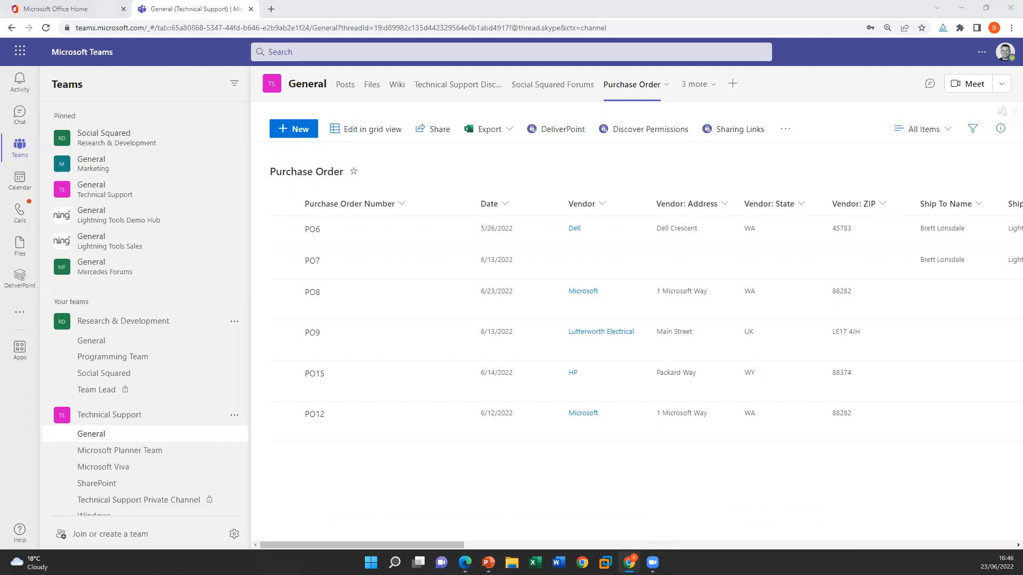
Switch to the PowerPoint slide show and advance from the Forms slide to the MyTeams! slide
key("alt+Tab")
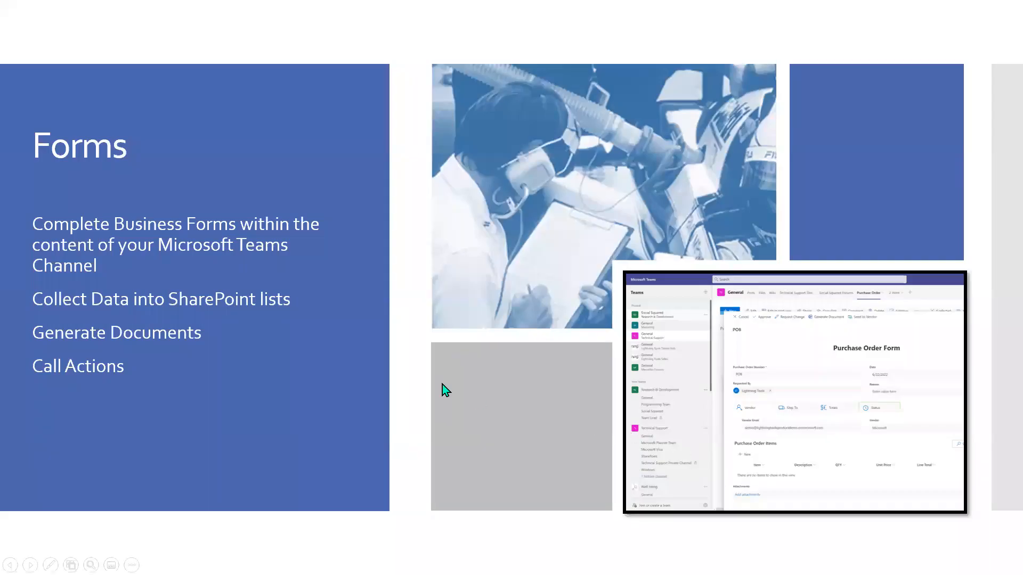
left_click(428, 375)
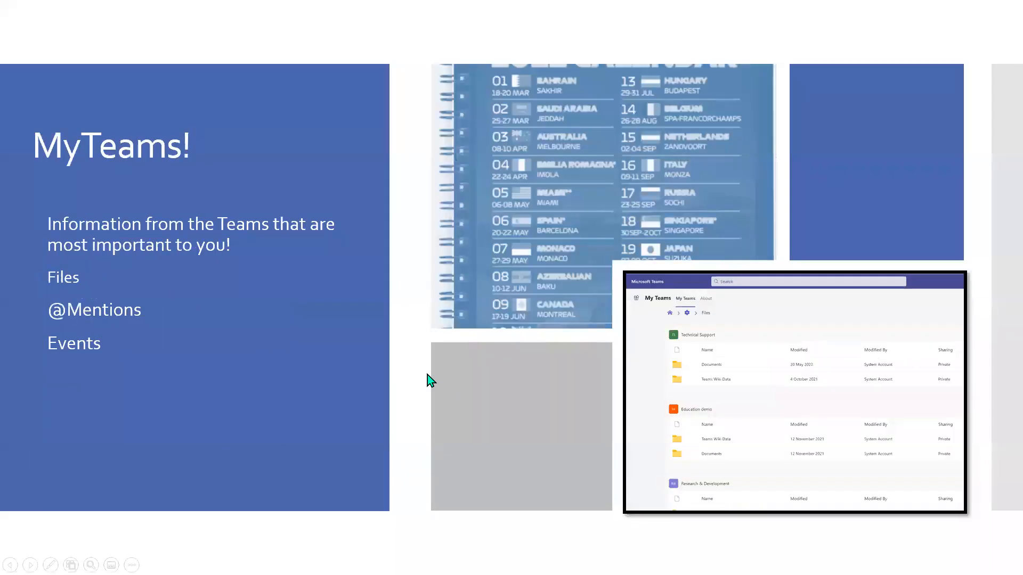
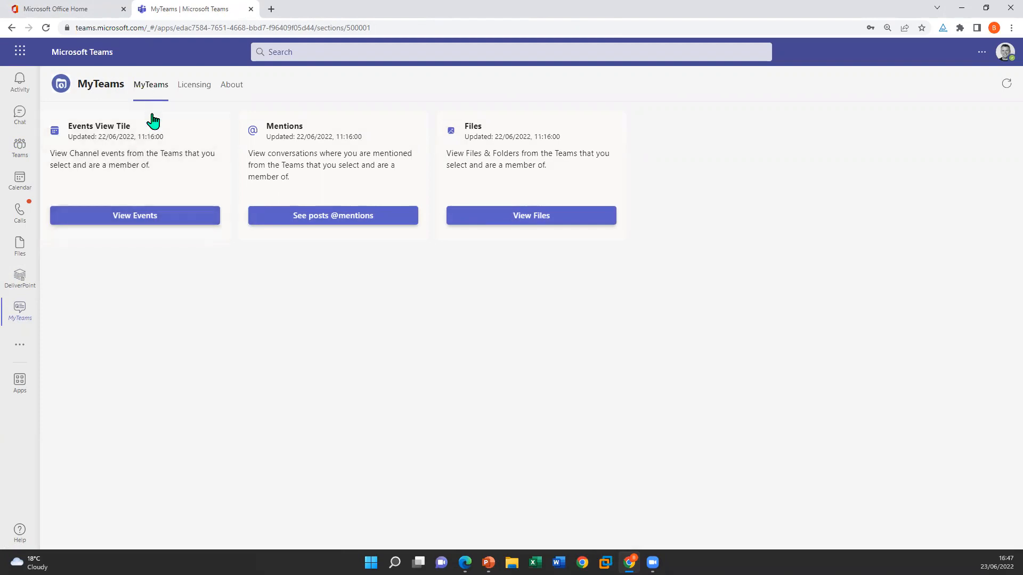
Look over the pinned teams and channels in the Teams list, then return to the MyTeams app
left_click(19, 151)
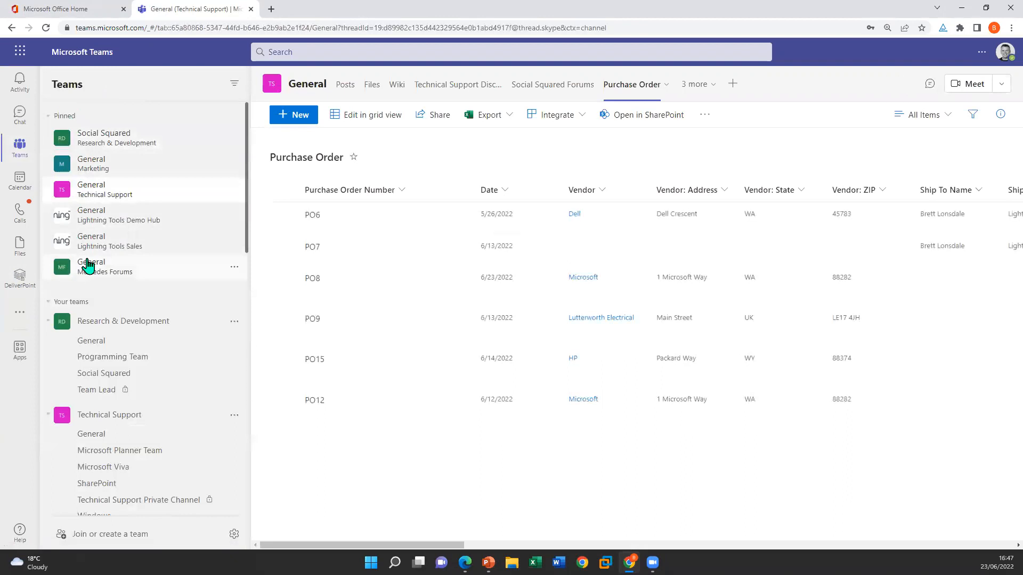
left_click_drag(246, 189, 237, 153)
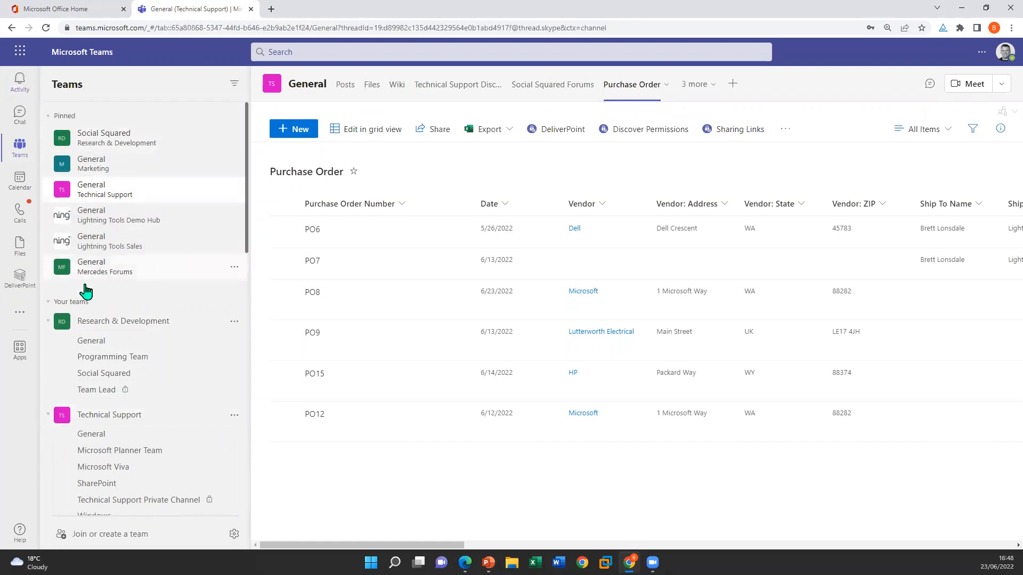
left_click(22, 316)
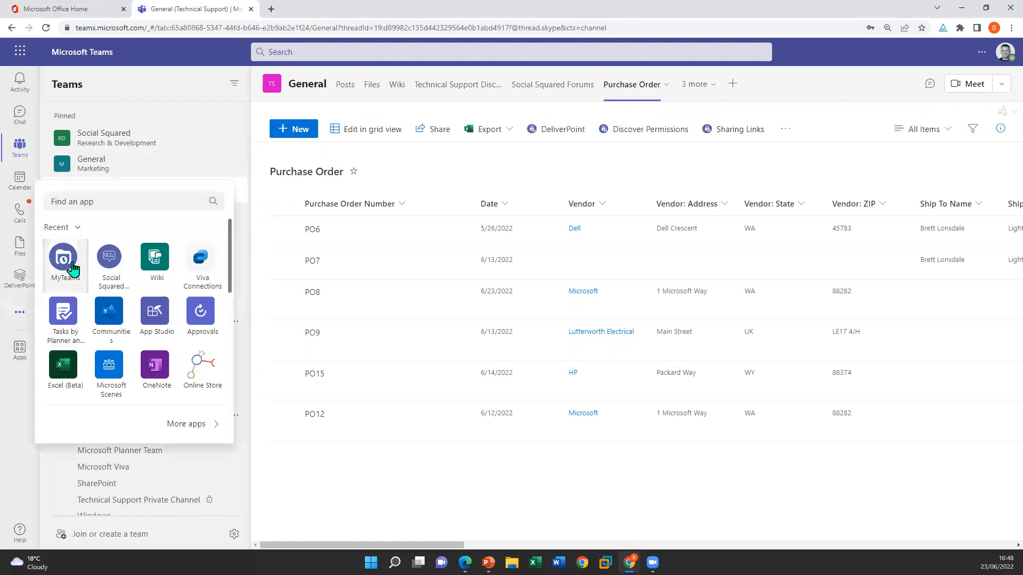
left_click(74, 268)
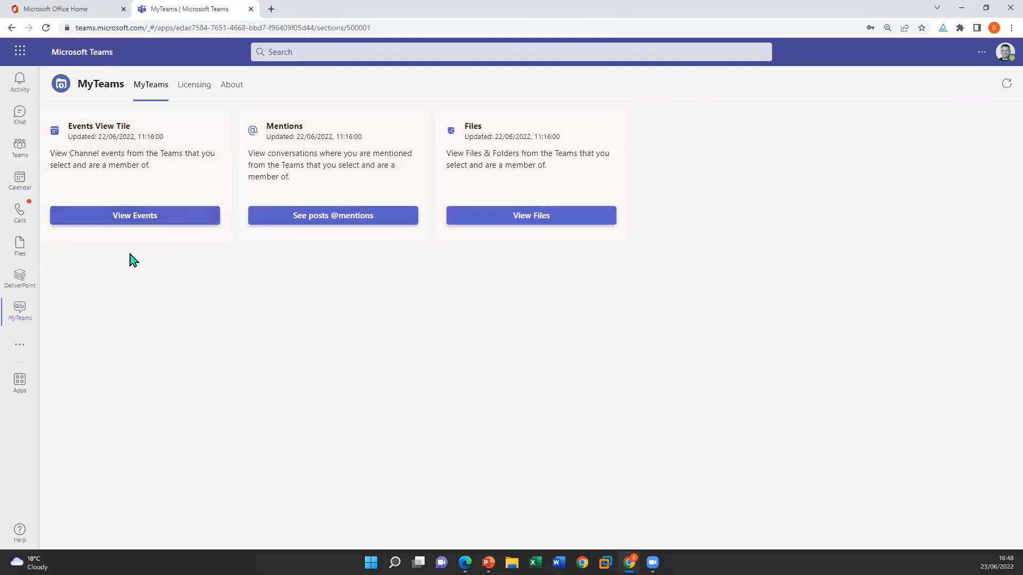
Open the Microsoft Viva channel of the Technical Support team and start scheduling a new channel meeting
left_click(9, 153)
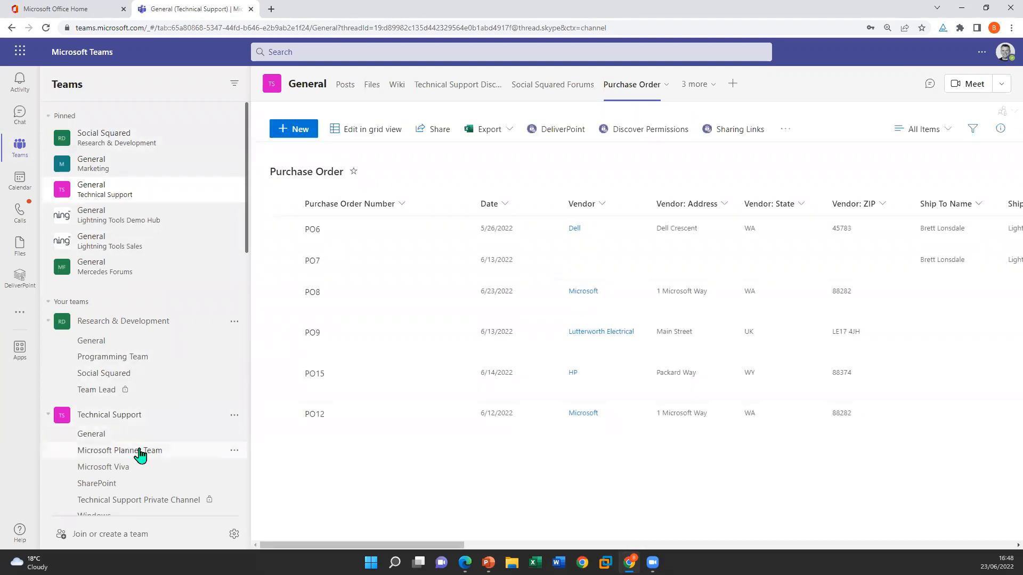
left_click(145, 475)
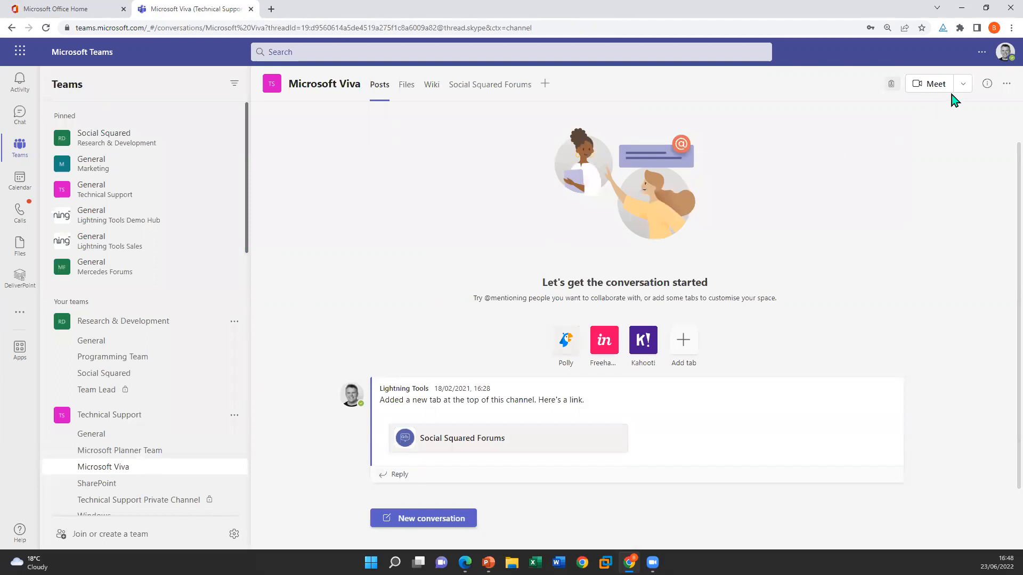
left_click(964, 84)
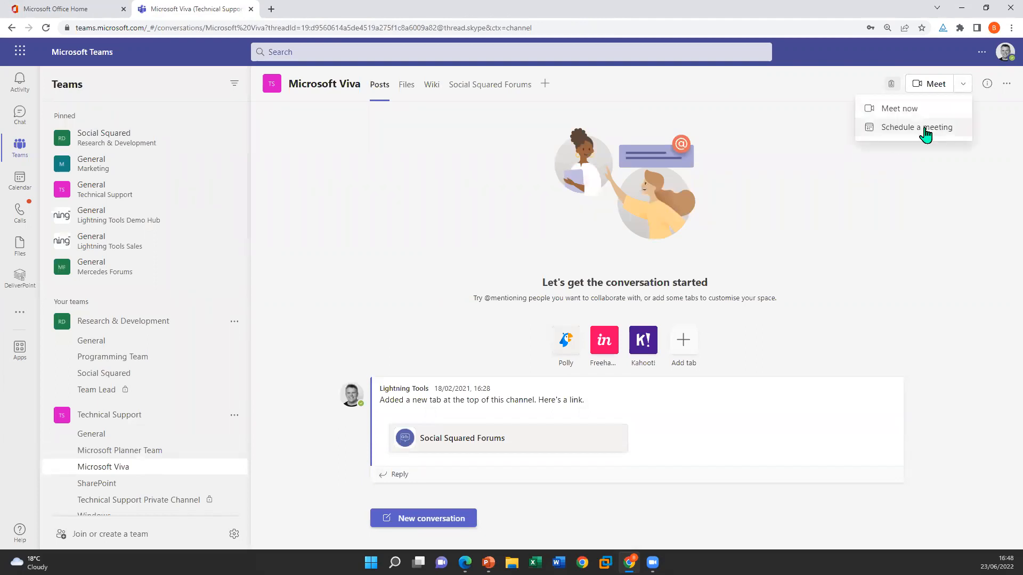
left_click(929, 128)
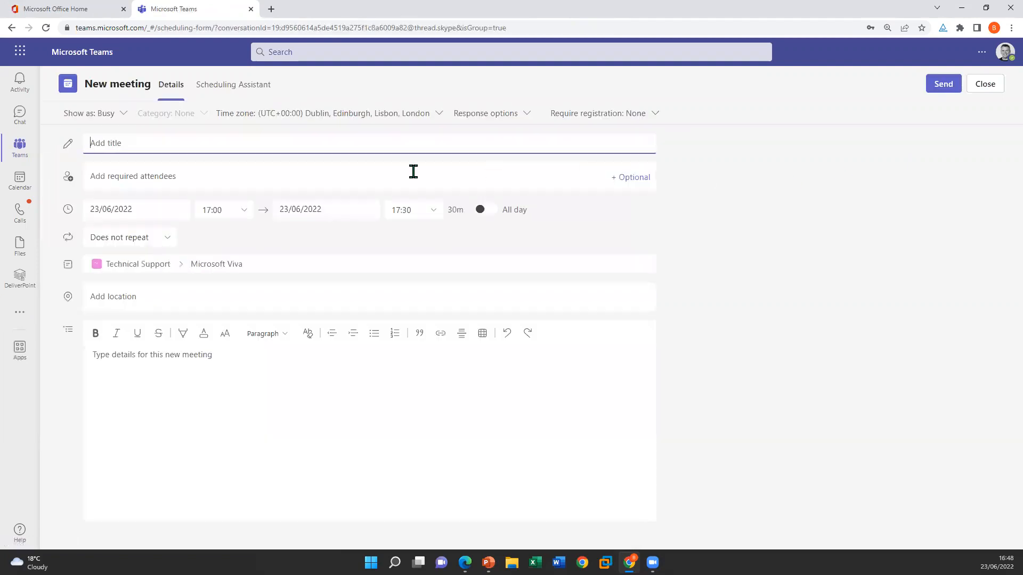
Title the meeting "Viva meeting", add Demo User5 as a required attendee and send the invitation
type("Viva meeting")
left_click(154, 174)
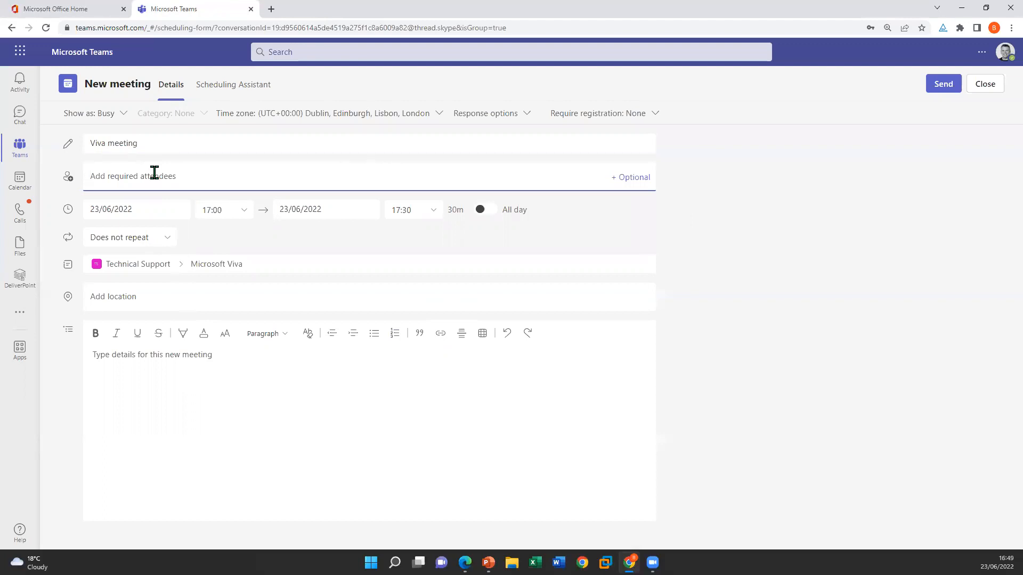
type("demo user5")
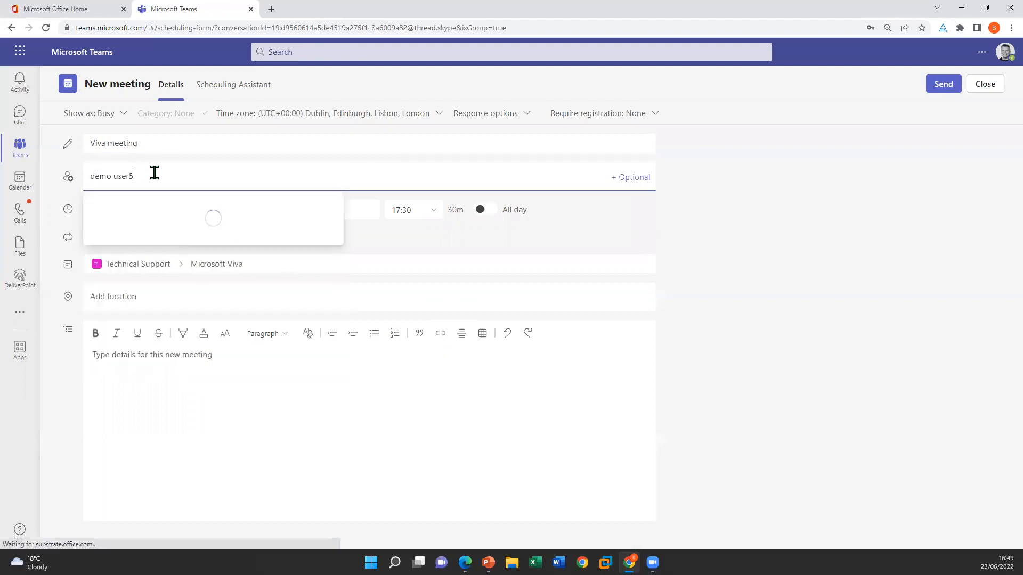
left_click(177, 216)
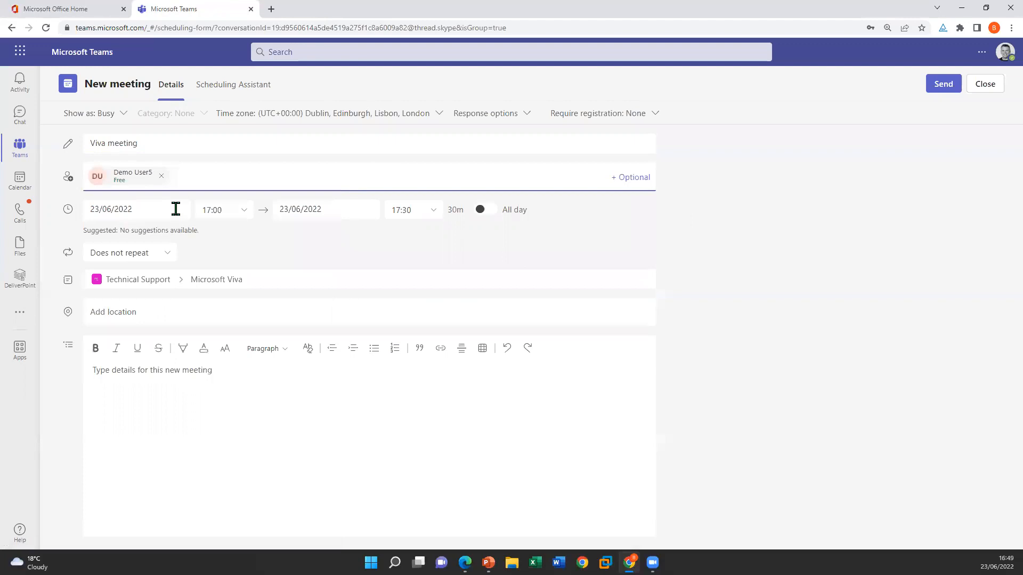
left_click(355, 387)
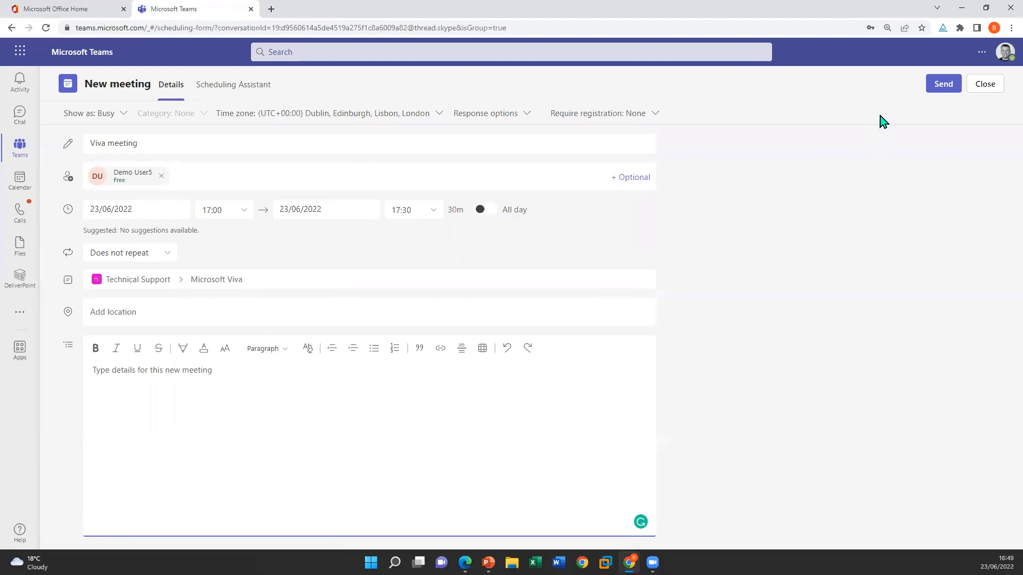
left_click(943, 84)
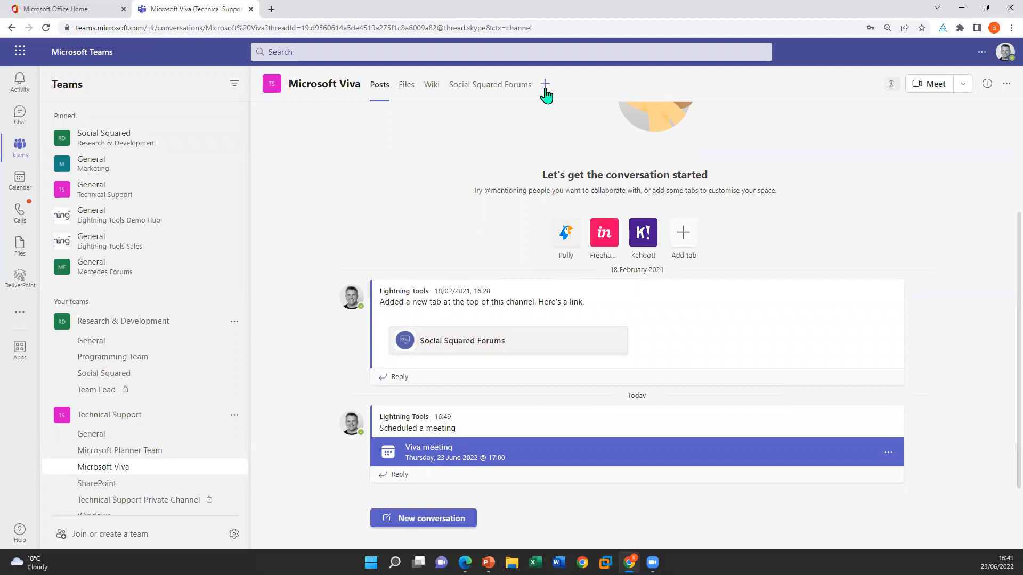
Add a Channel calendar tab to the Microsoft Viva channel, keeping the default tab name
left_click(545, 86)
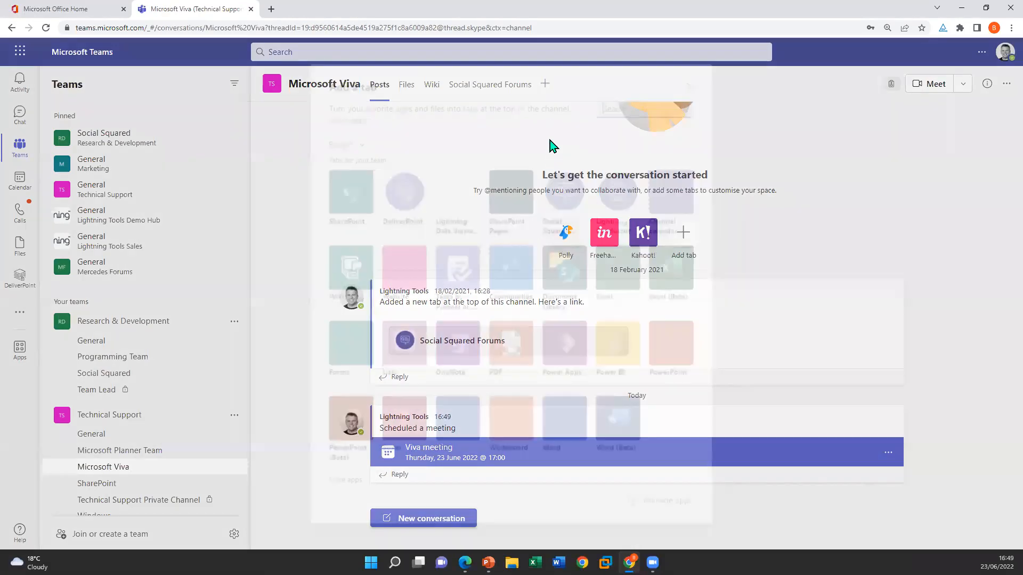
left_click(681, 204)
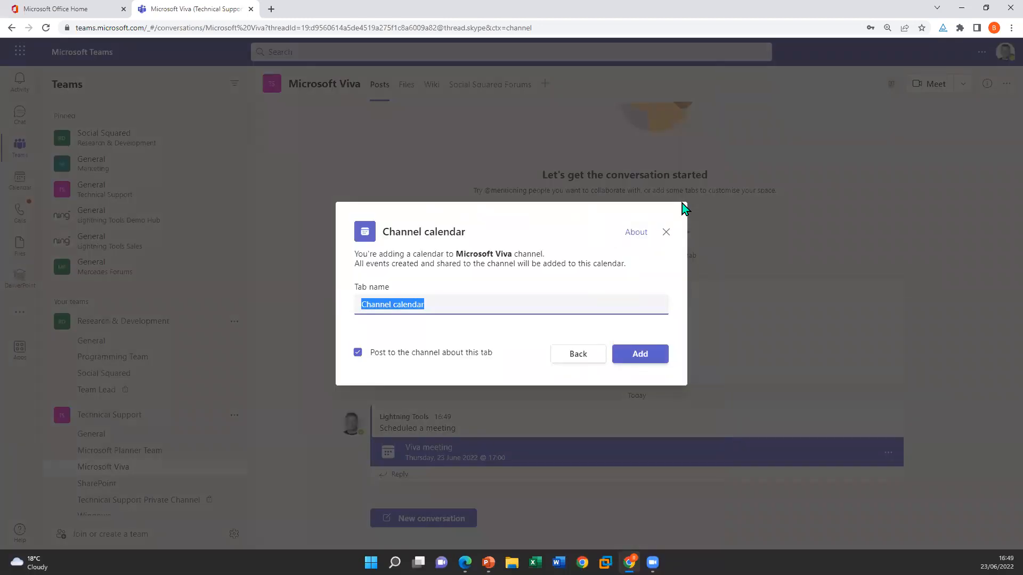
left_click(665, 356)
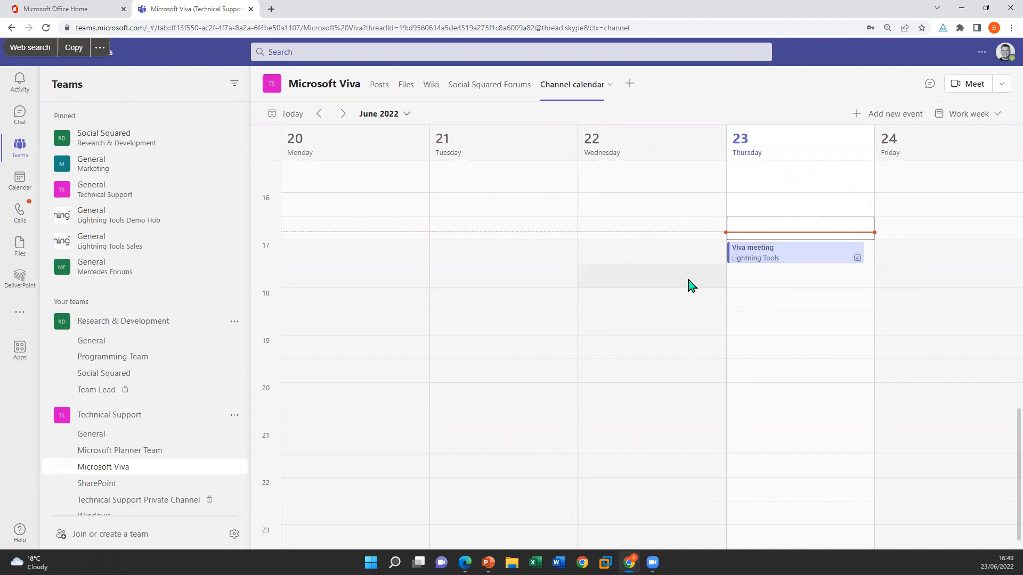
Open the MyTeams app and view the channel events from the selected teams
left_click(20, 316)
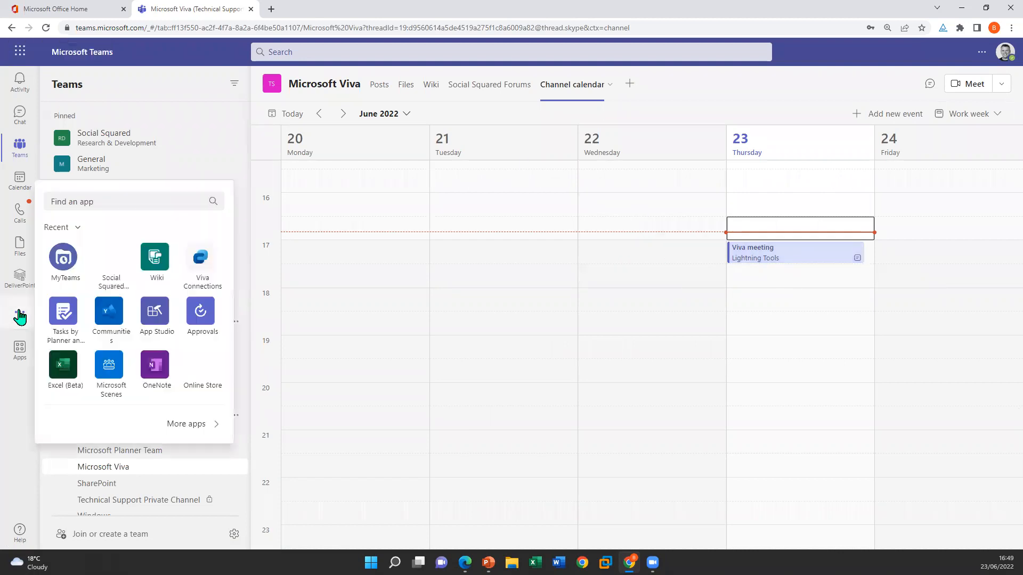
left_click(53, 262)
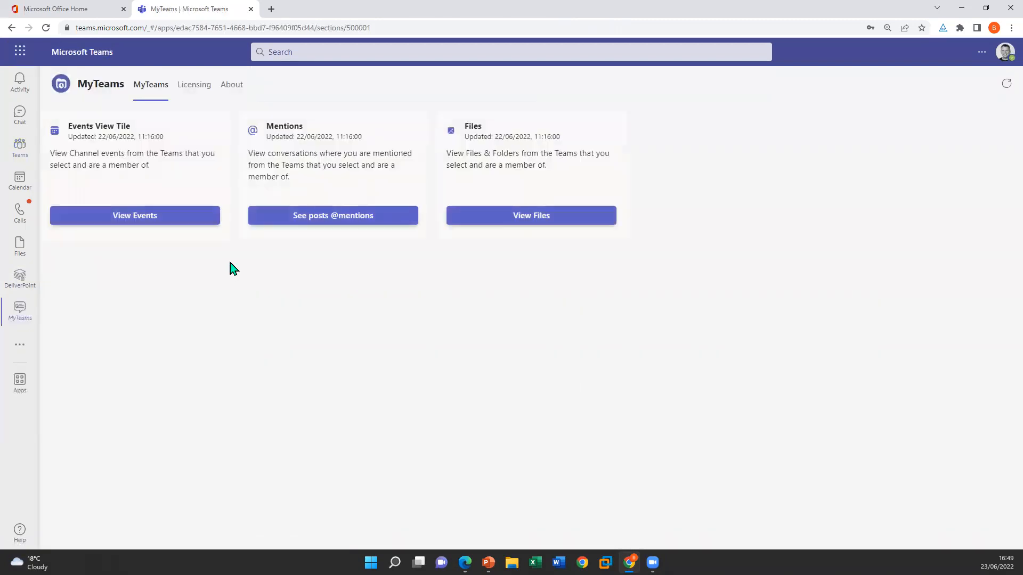
left_click(150, 213)
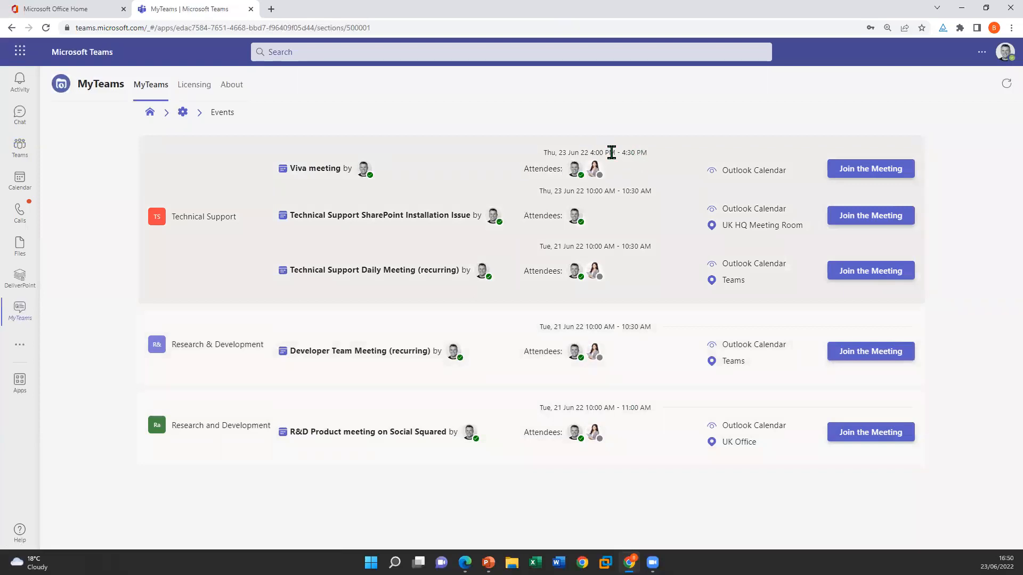
Open the Events settings and examine which teams are switched on and which time range options are offered
left_click(183, 113)
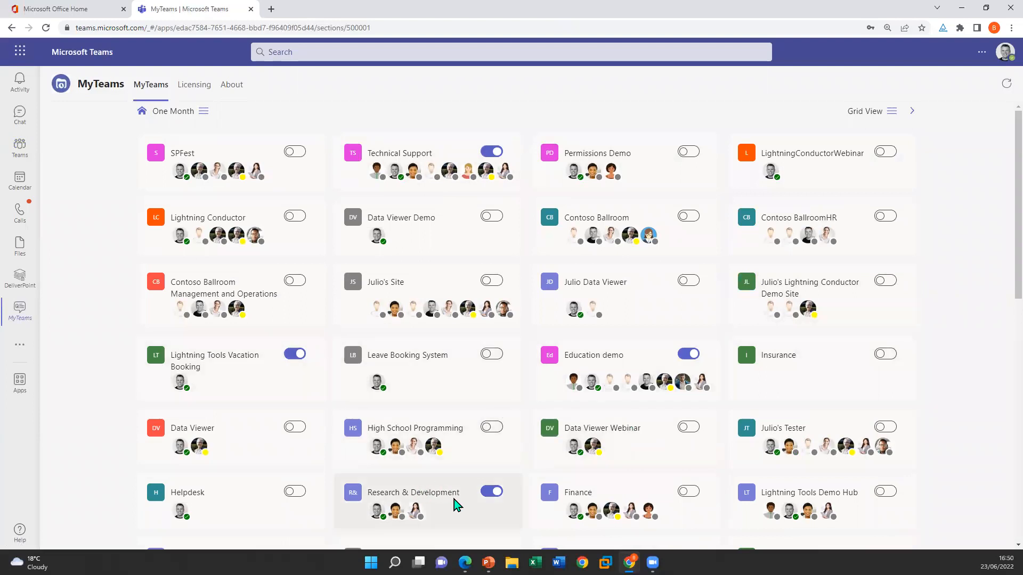
scroll(766, 363, "down", 6)
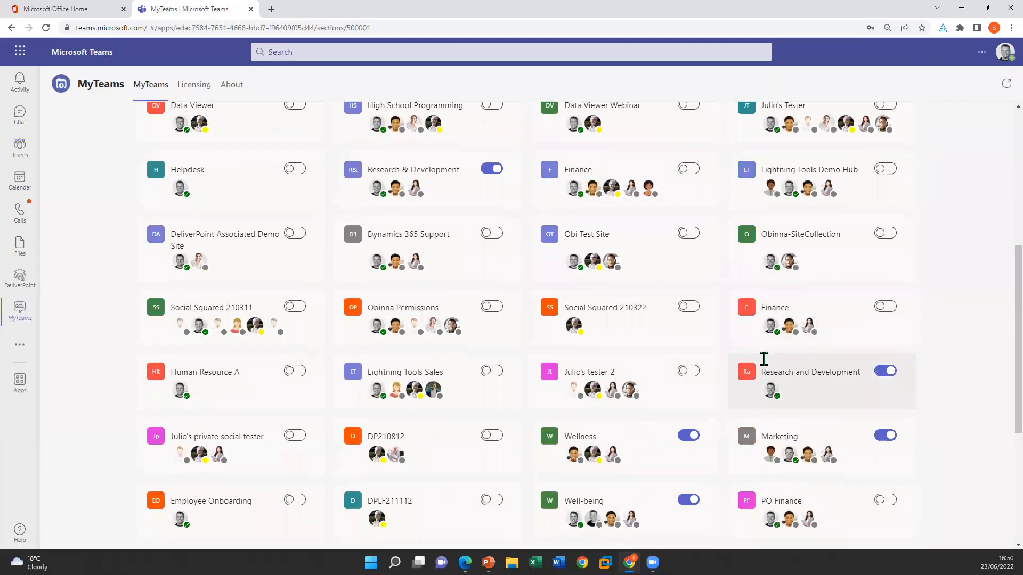
scroll(764, 359, "down", 1)
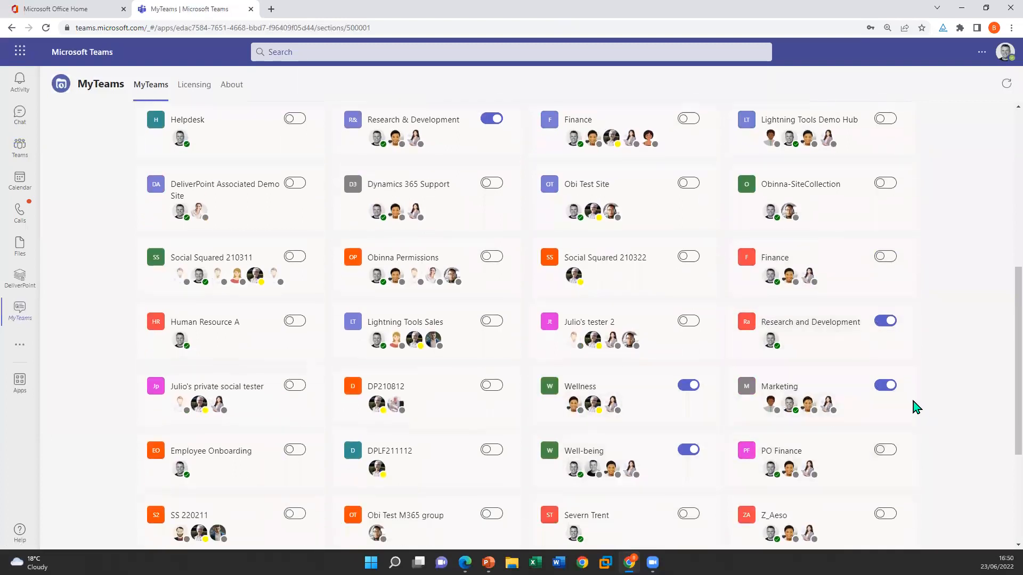
scroll(440, 341, "down", 3)
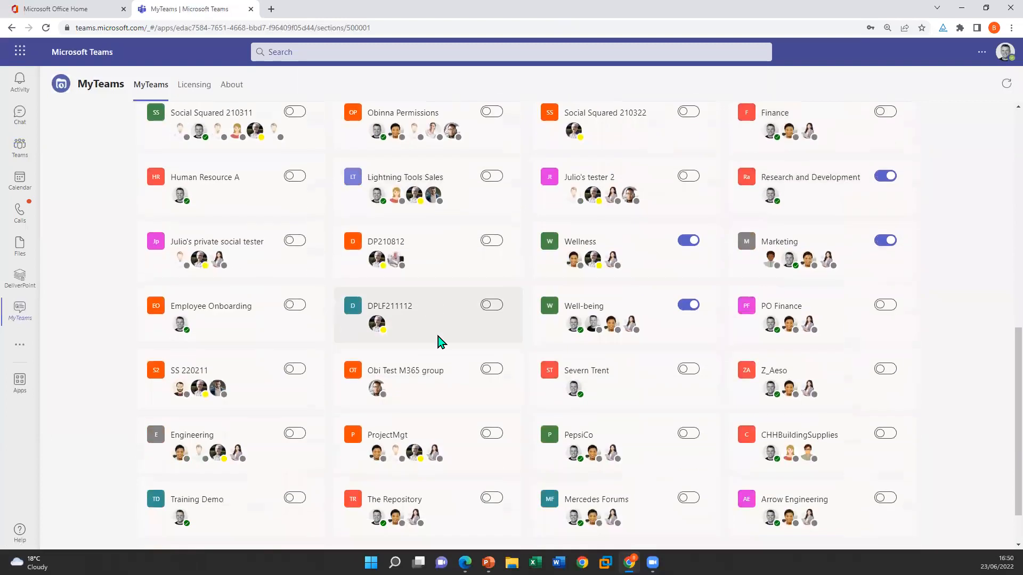
scroll(554, 373, "down", 1)
scroll(548, 384, "up", 9)
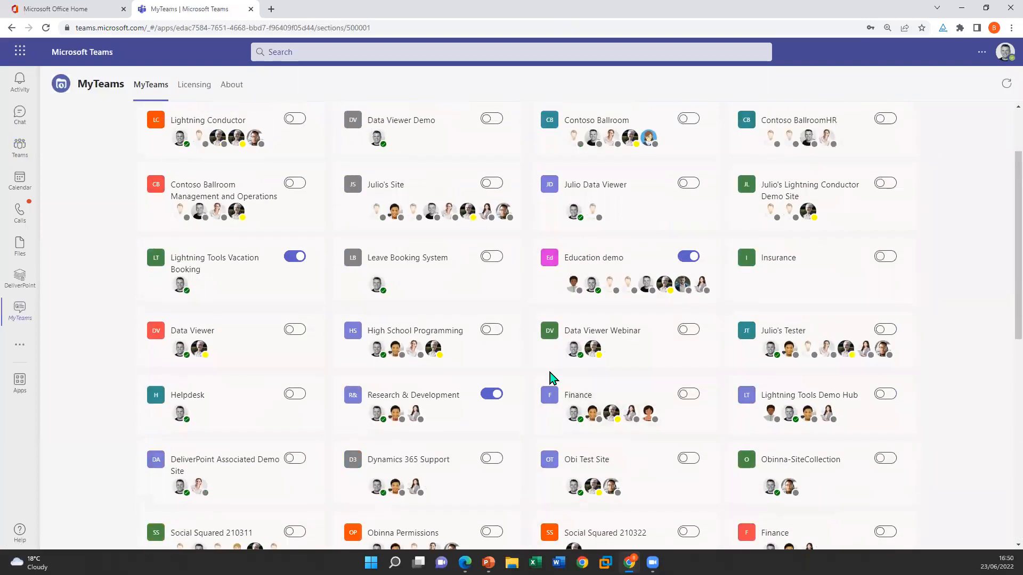
scroll(552, 378, "up", 2)
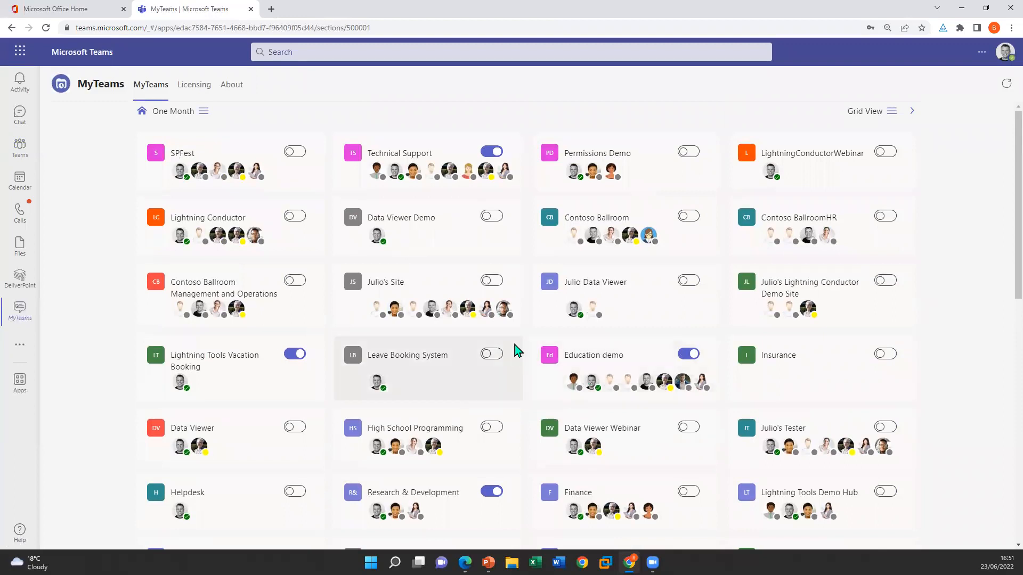
left_click(203, 110)
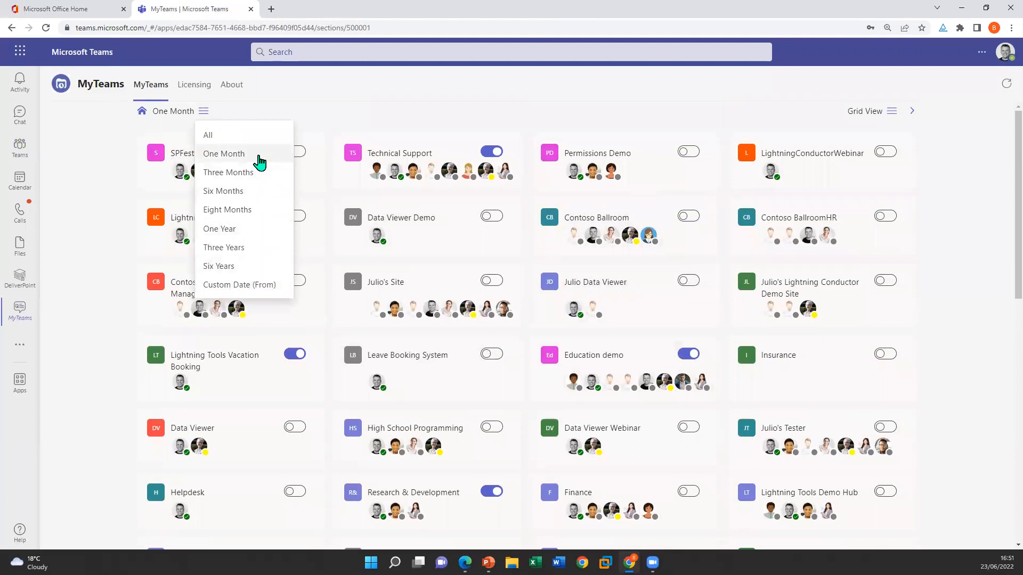
left_click(984, 142)
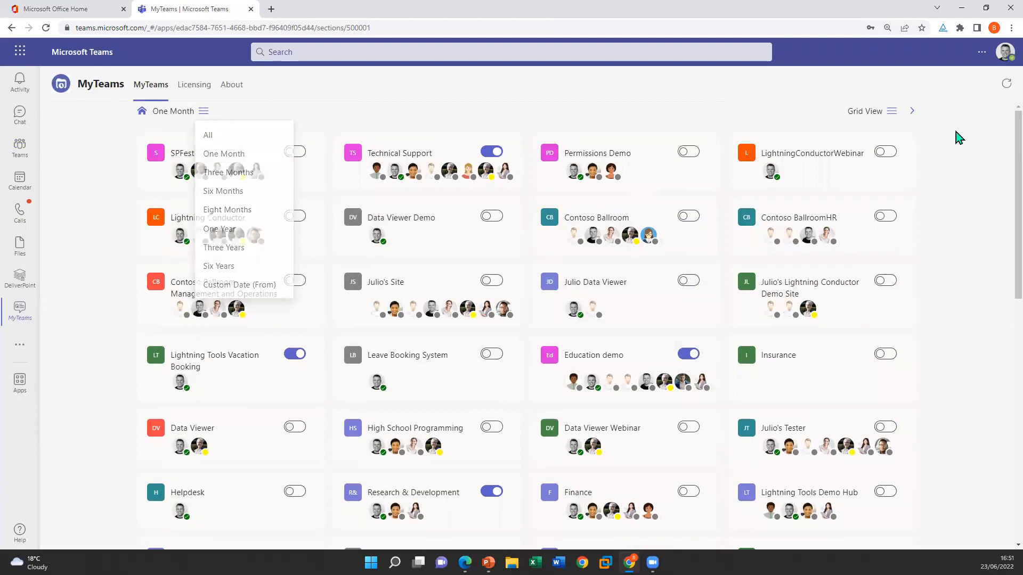
Set the Events layout to Card View and look through the event cards of each team
left_click(889, 112)
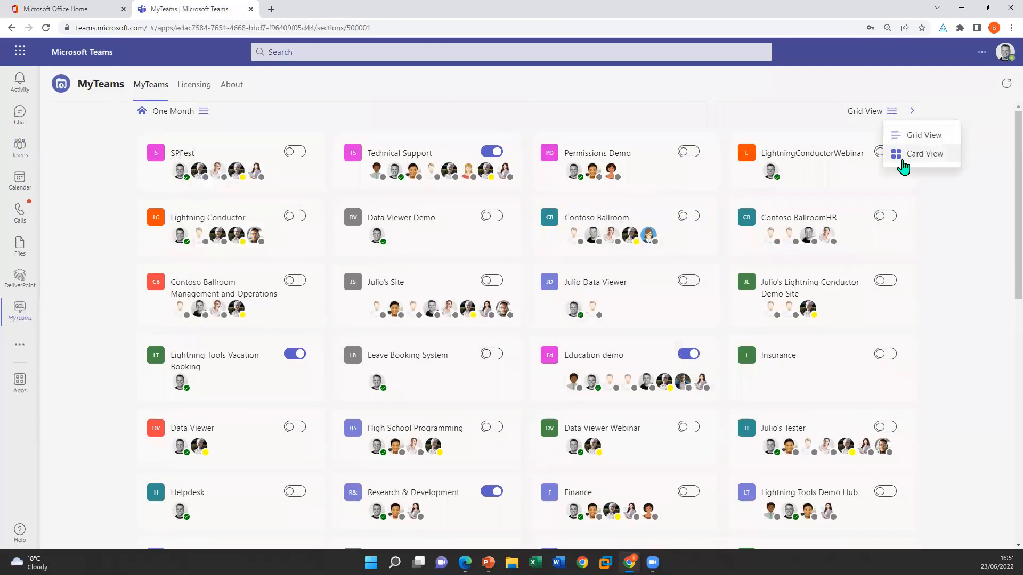
left_click(901, 160)
left_click(909, 114)
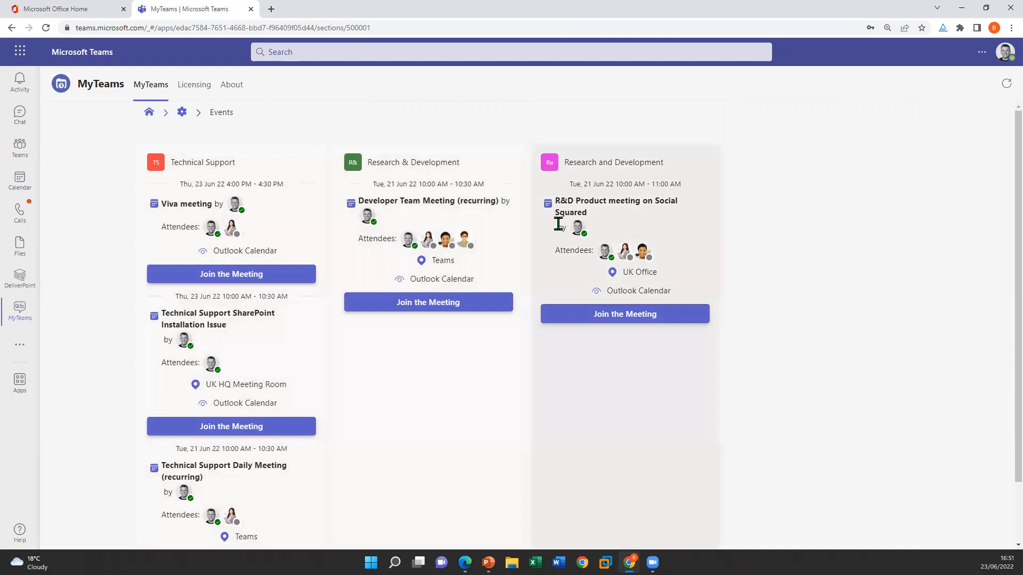
scroll(779, 306, "down", 2)
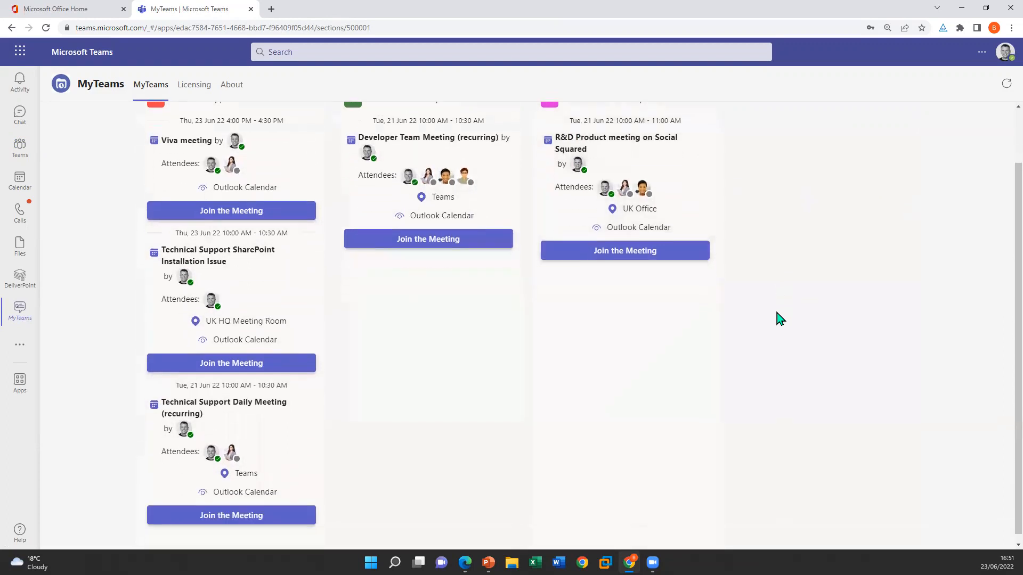
scroll(779, 318, "up", 2)
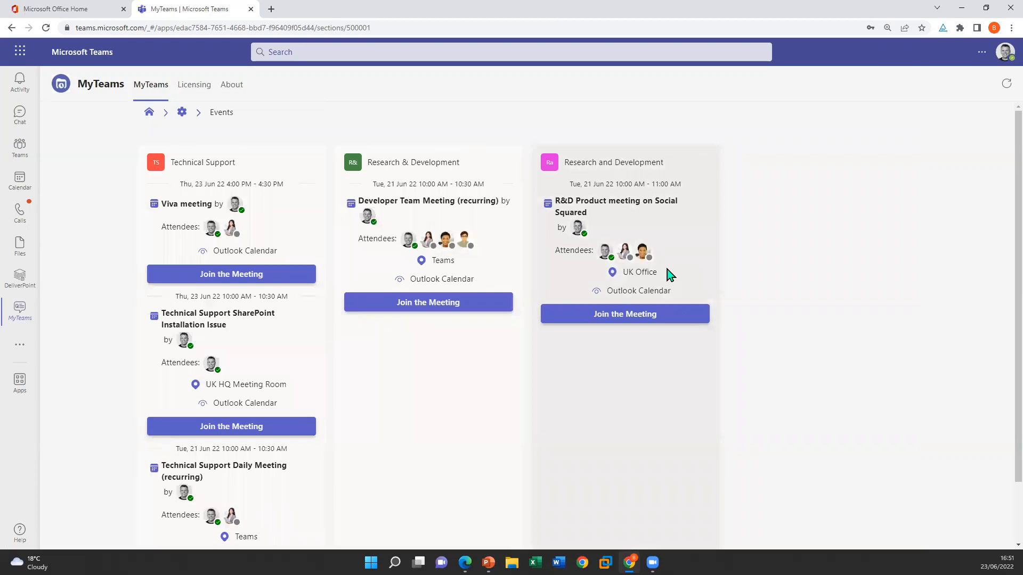
left_click(148, 113)
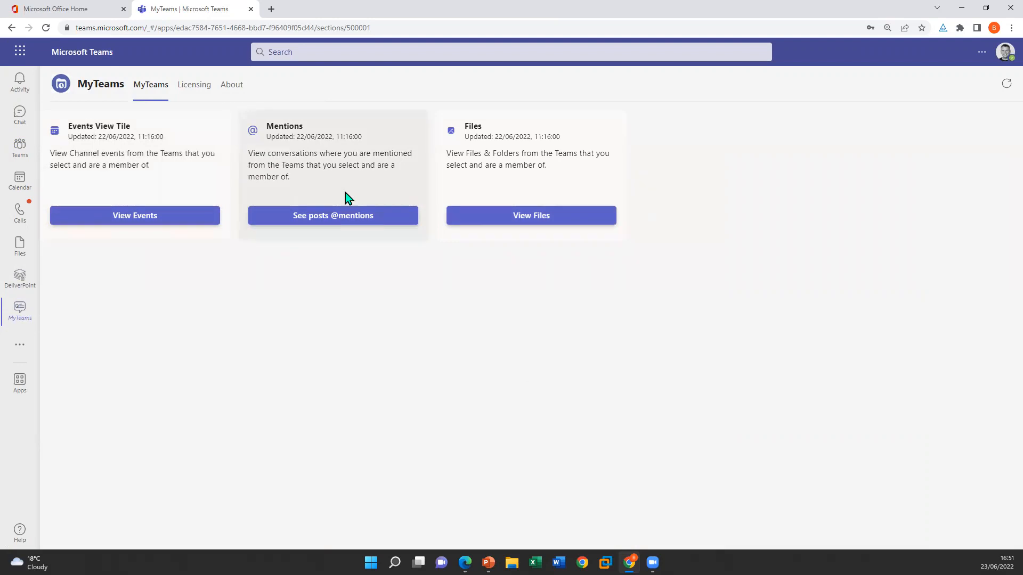
left_click(329, 215)
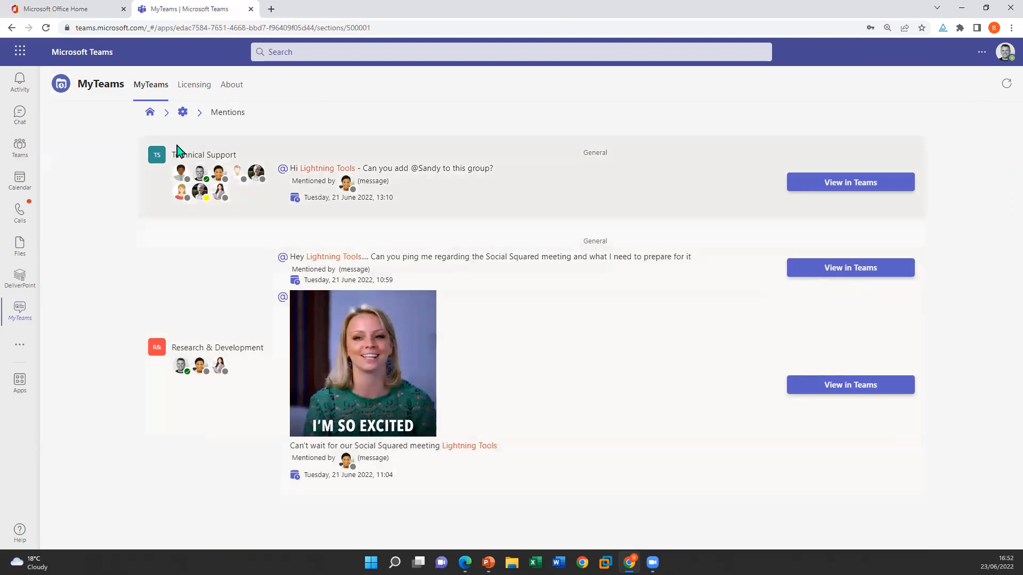
left_click(182, 112)
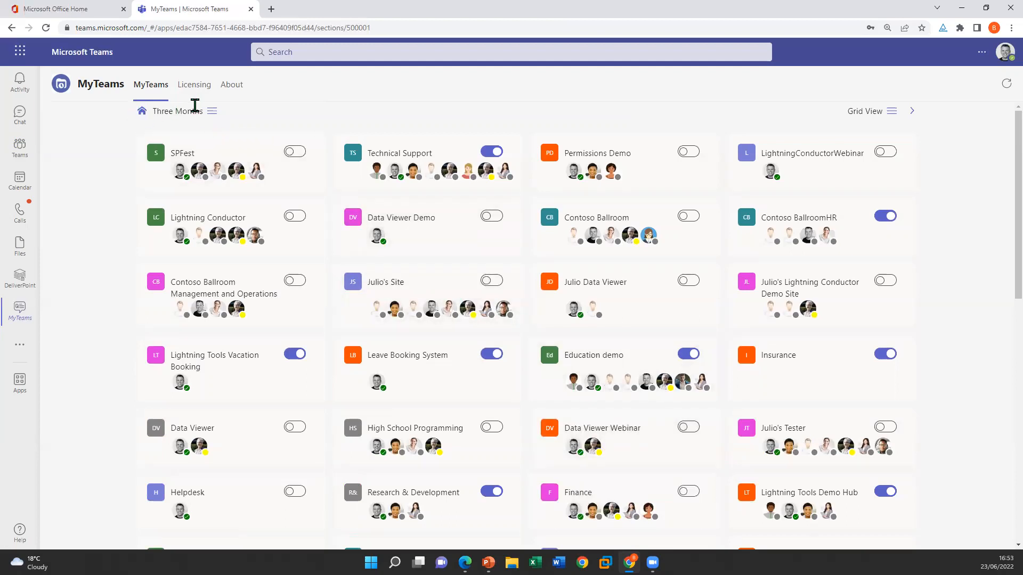
left_click(895, 113)
left_click(906, 154)
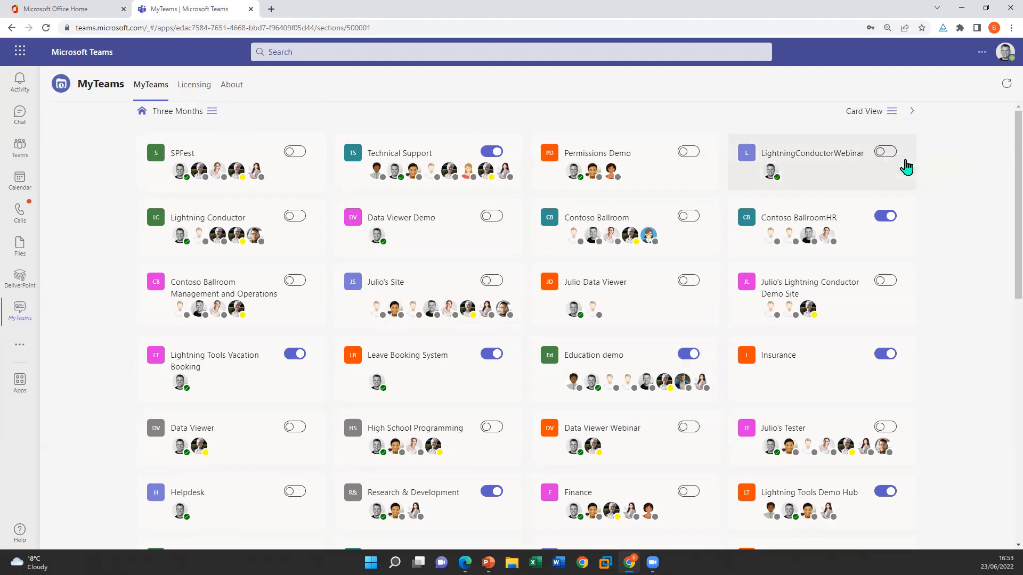
View the mention cards of the selected teams and return to the MyTeams home page
left_click(912, 111)
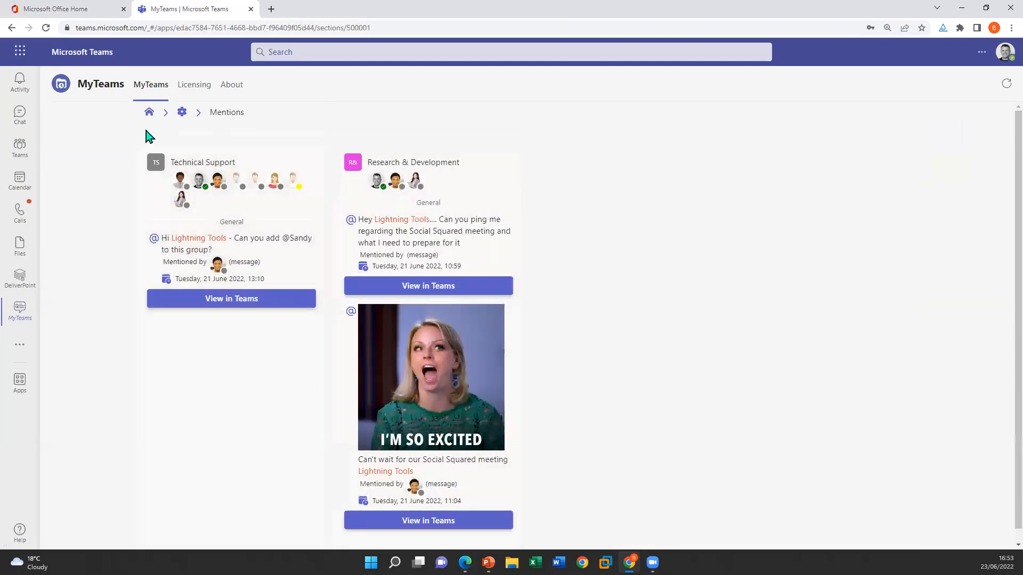
left_click(150, 112)
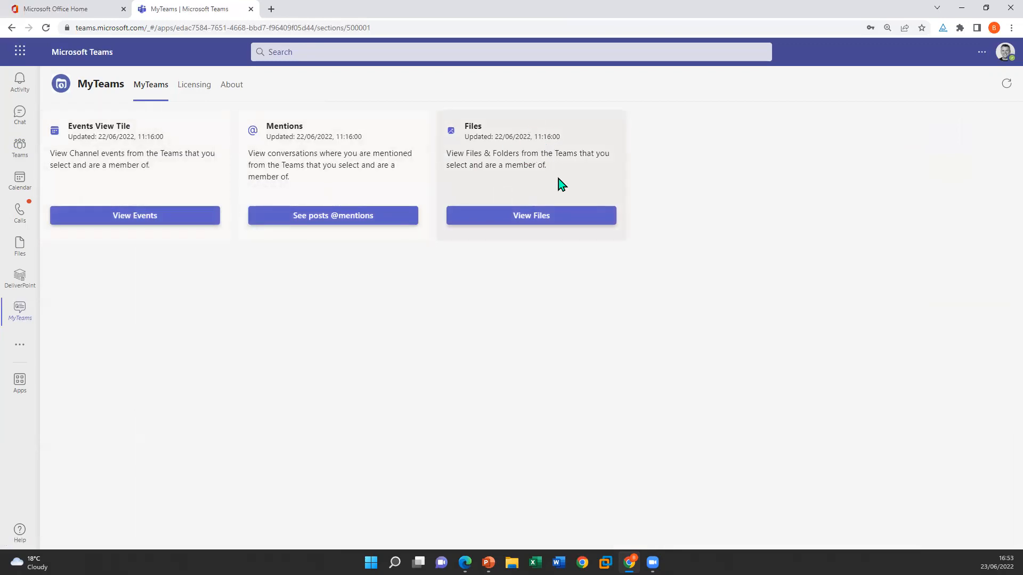
Open the Files view in MyTeams and look through the files and folders listed for each selected team
left_click(540, 221)
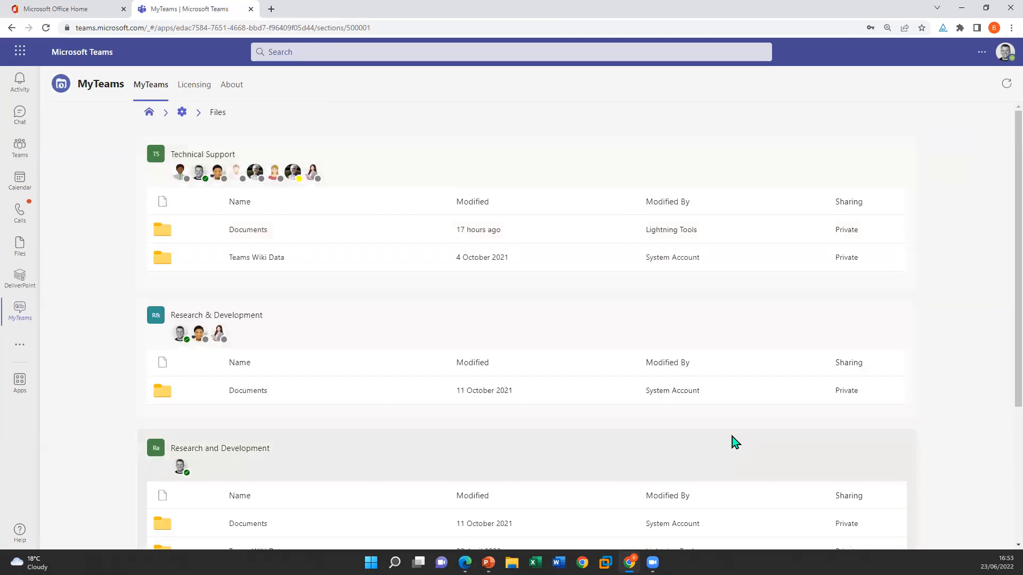
scroll(729, 421, "down", 2)
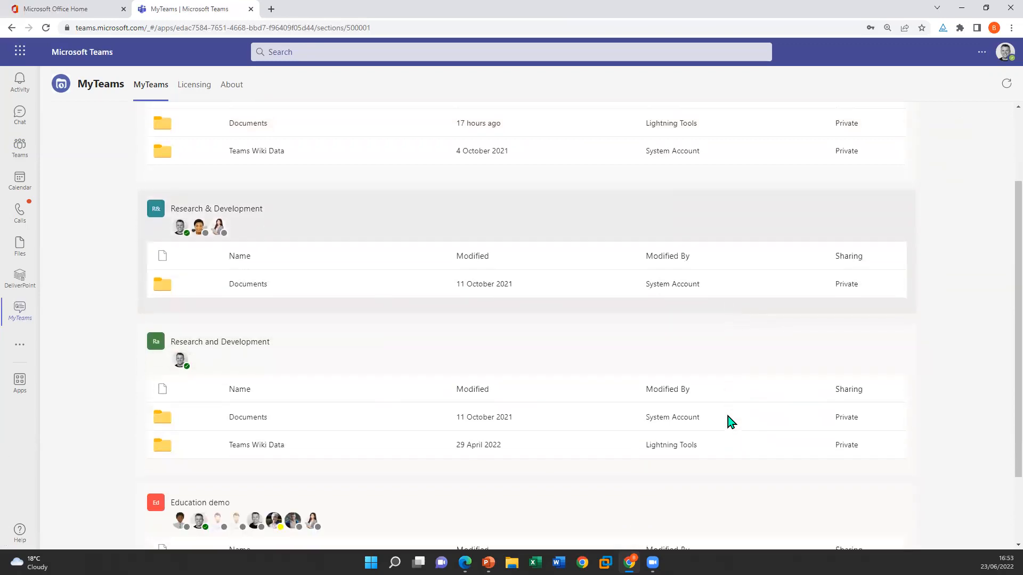
scroll(729, 421, "down", 1)
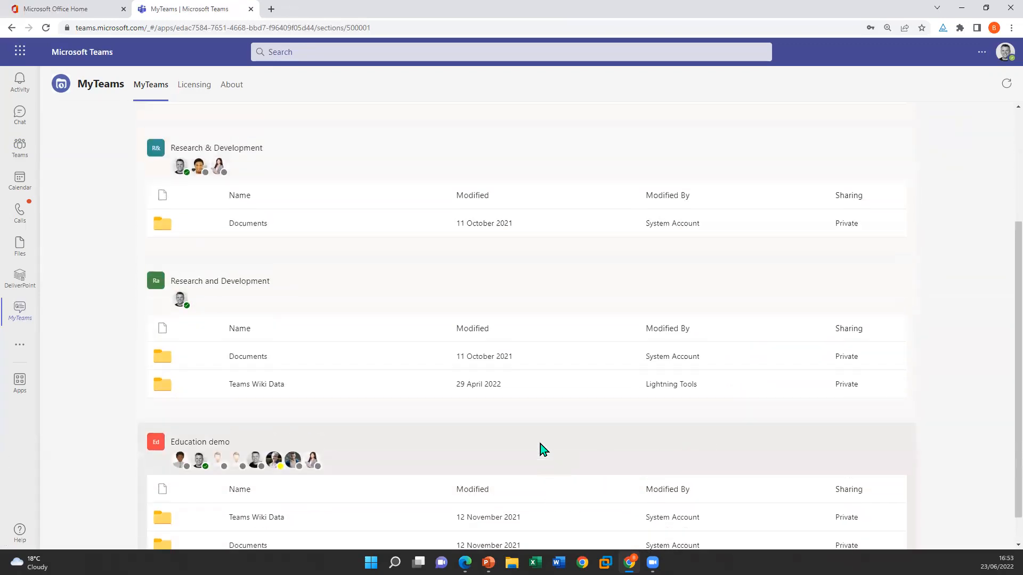
scroll(542, 449, "up", 3)
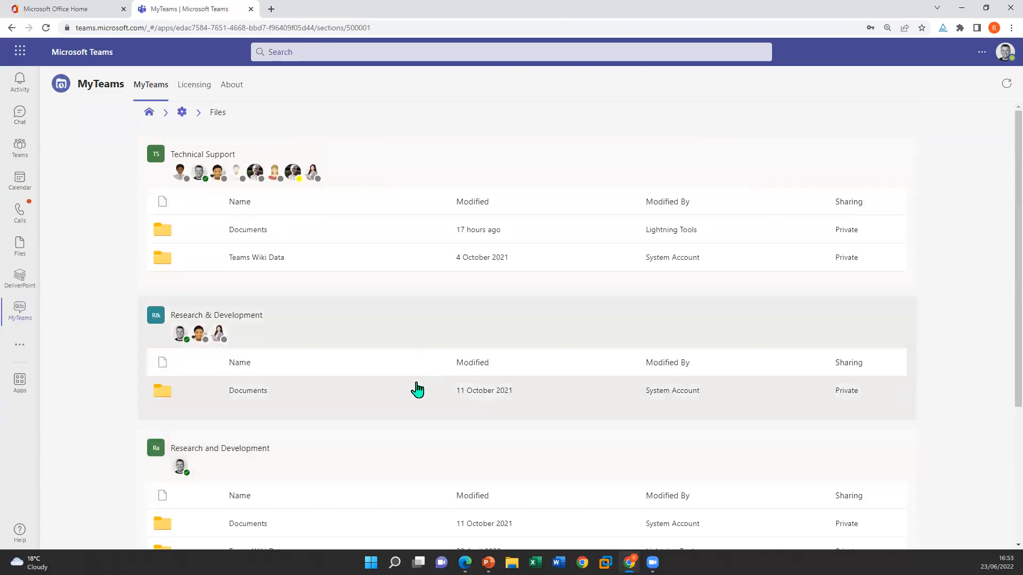
scroll(417, 390, "down", 3)
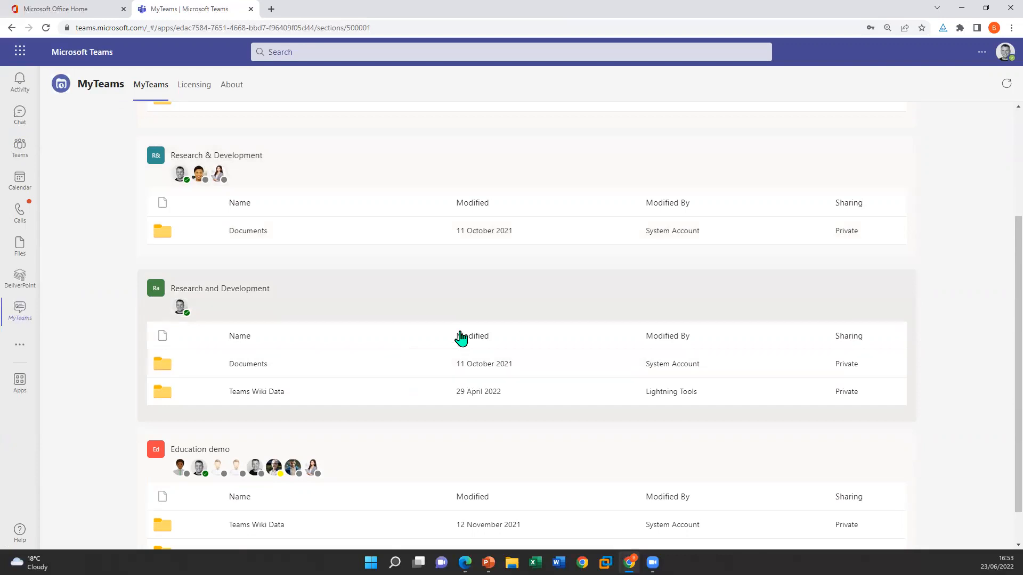
scroll(461, 337, "up", 3)
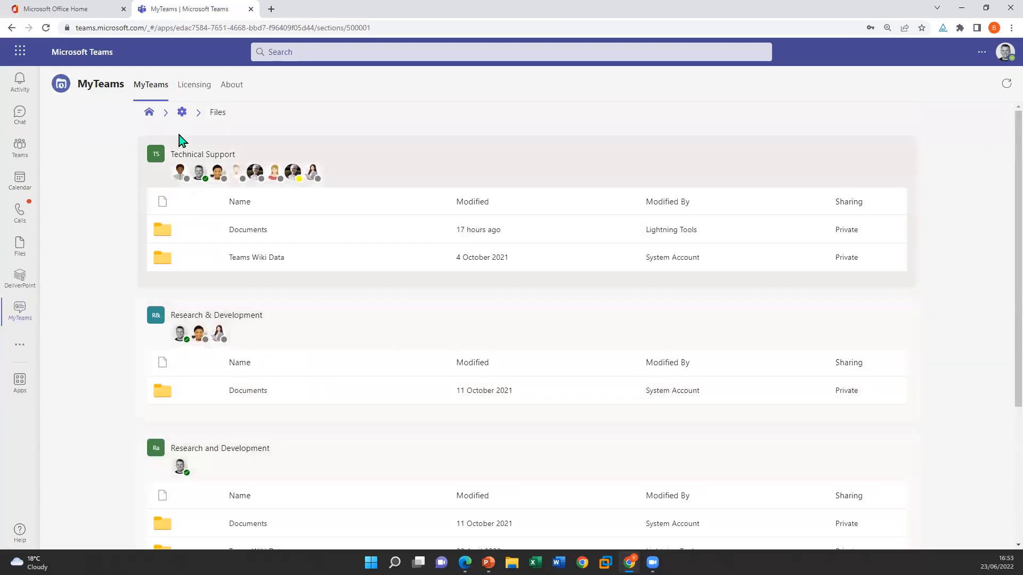
Check the team switches in the Files settings, and open the Technical Support team's Documents folder from the Files view
left_click(179, 113)
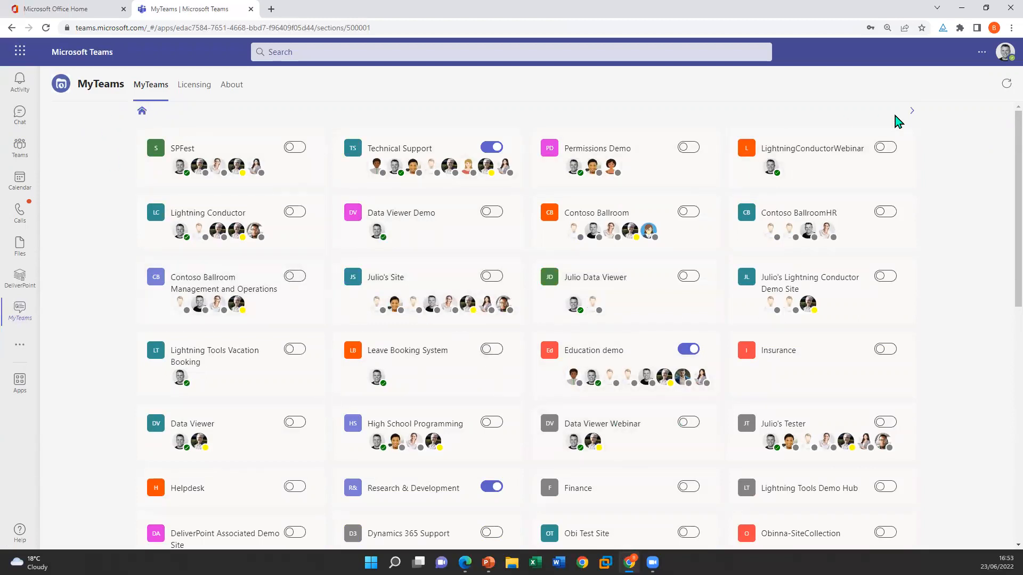
left_click(913, 117)
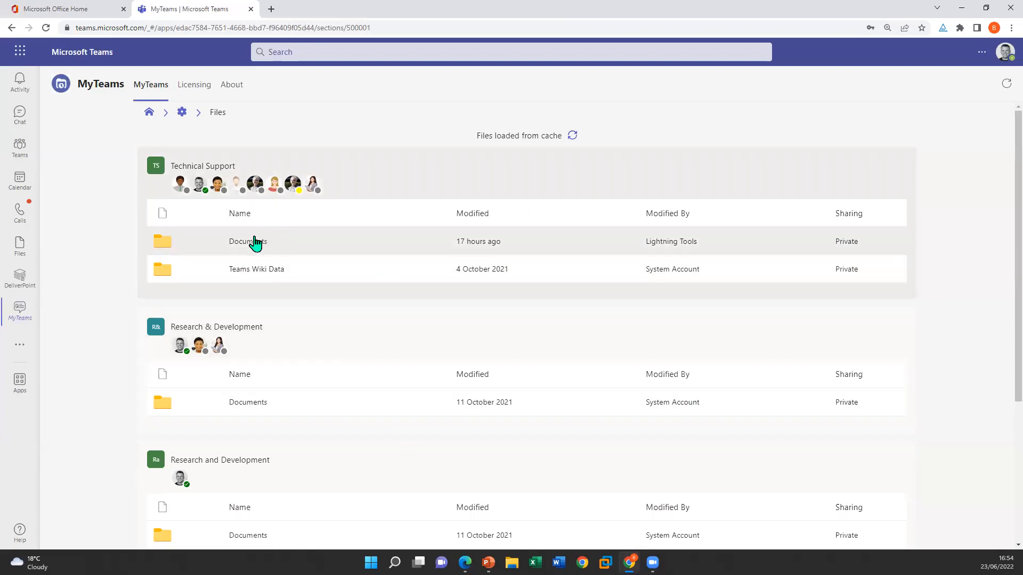
left_click(256, 242)
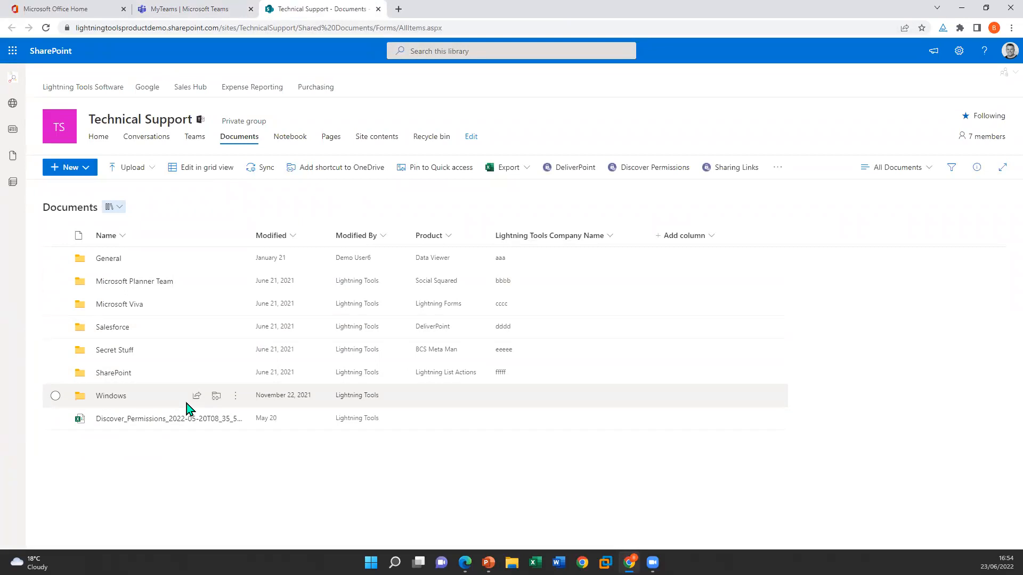
Close the Technical Support document library and switch to the PowerPoint slide show at the Teams Suite slide
left_click(378, 9)
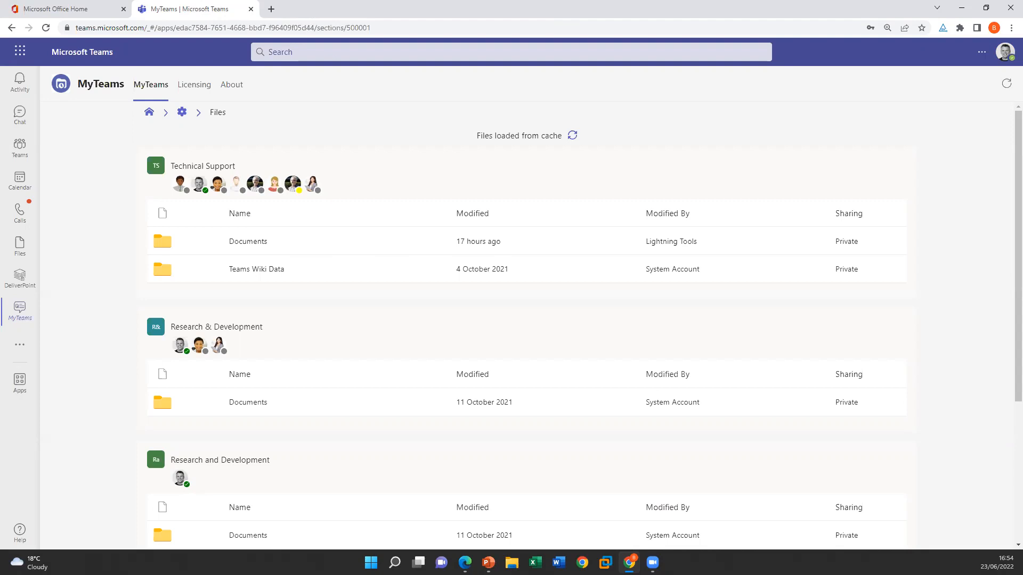
key("alt+Tab")
left_click(610, 368)
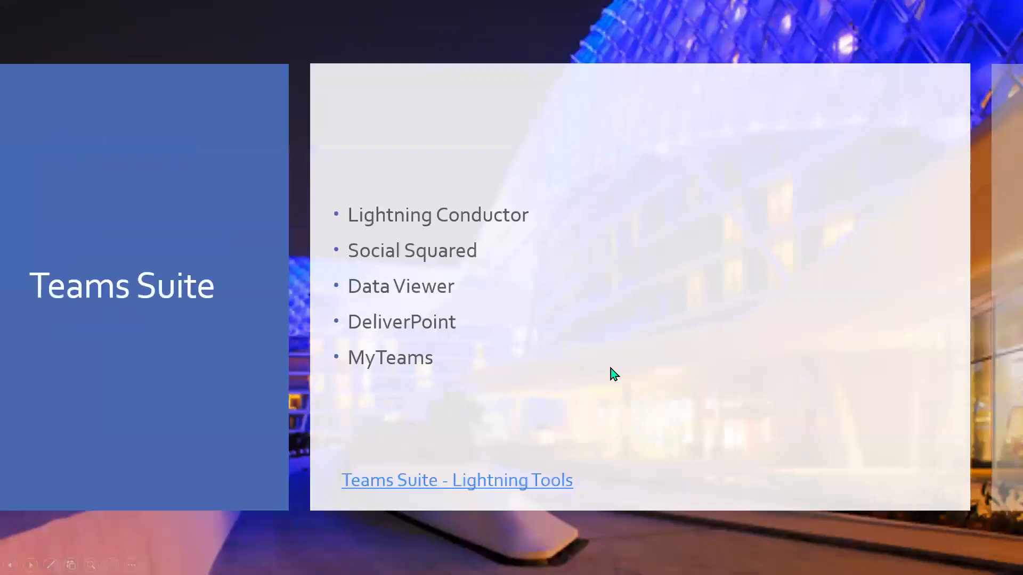
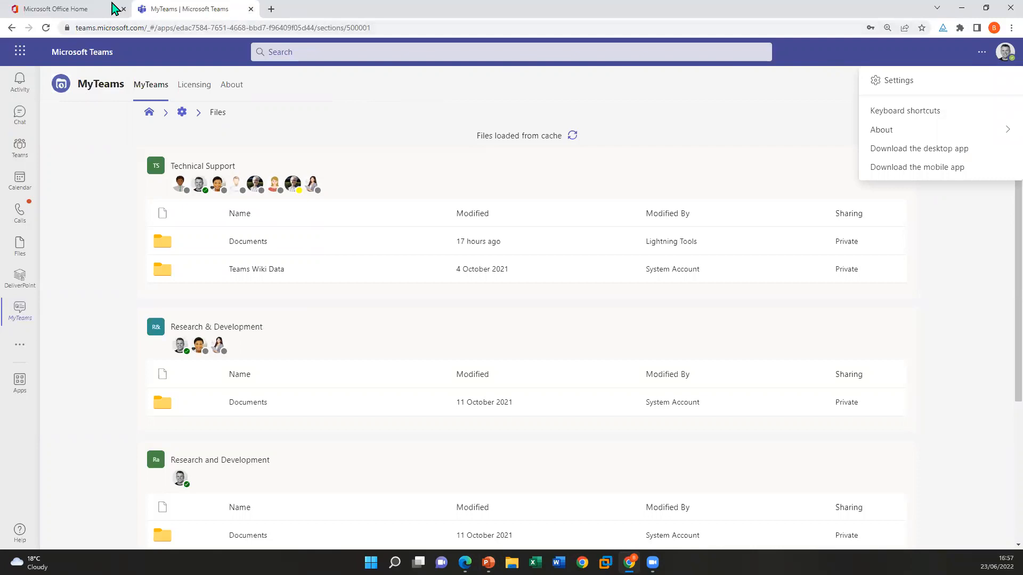
Switch to Office Home, go to SharePoint and open the Documents library of the Lightning Tools Sales site
left_click(22, 53)
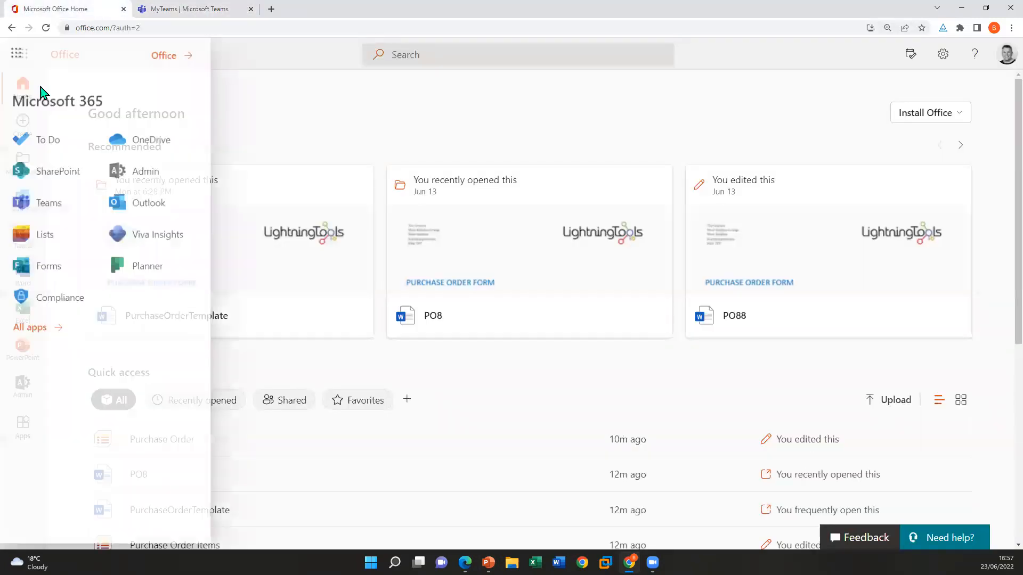
left_click(66, 171)
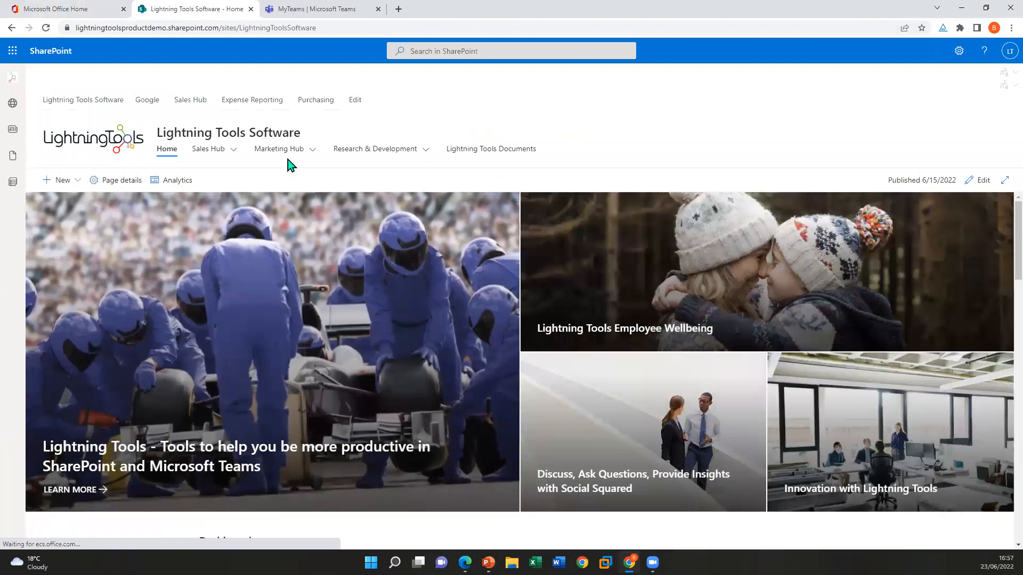
left_click(210, 153)
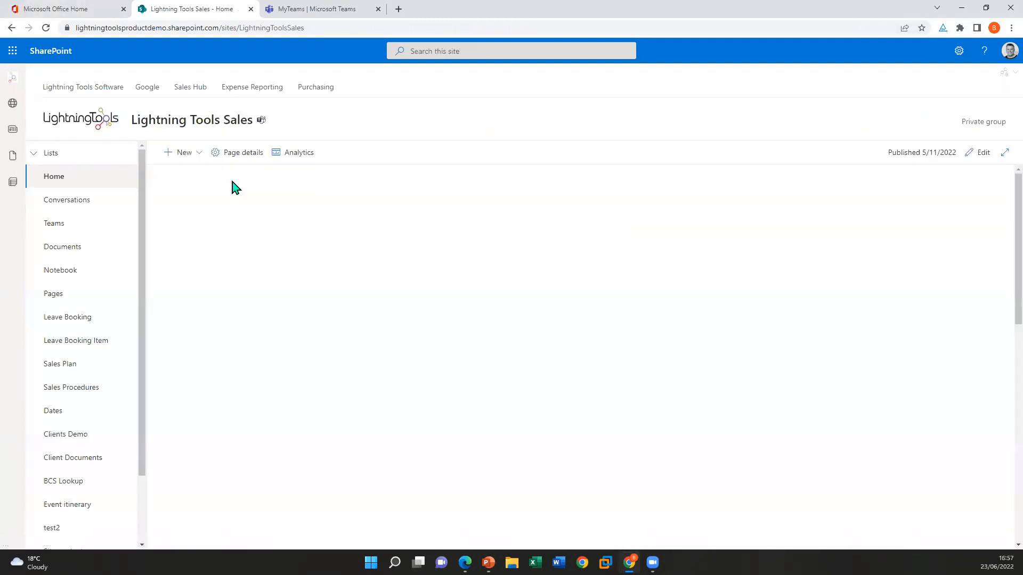
left_click(68, 249)
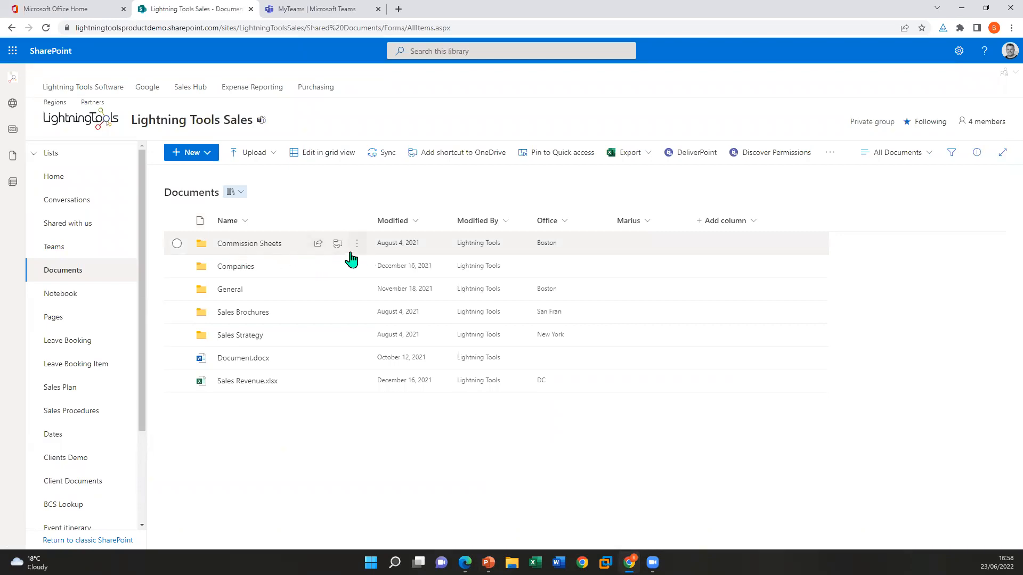
View the Manage access details of the Commission Sheets folder and close them
left_click(177, 243)
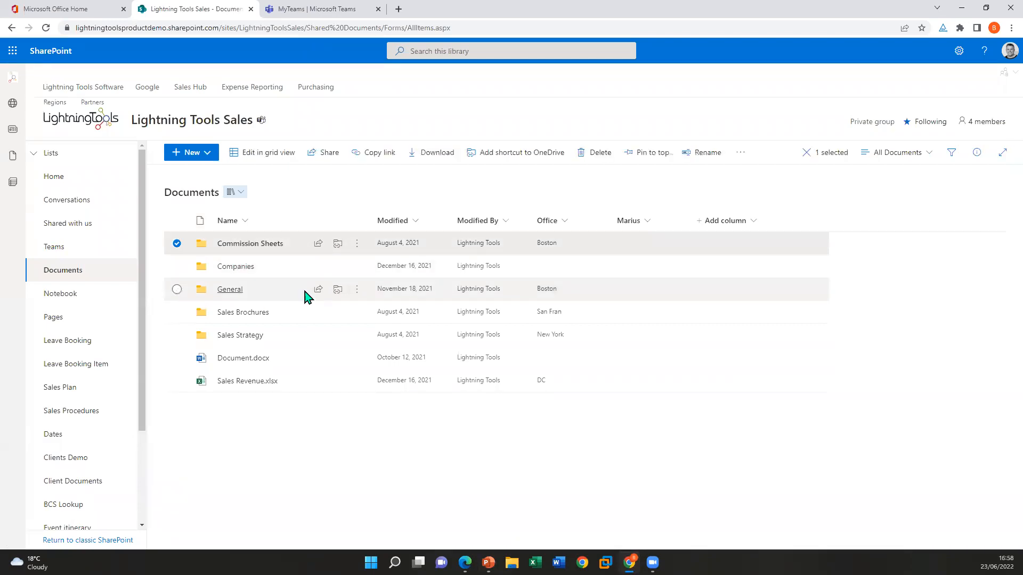
left_click(356, 246)
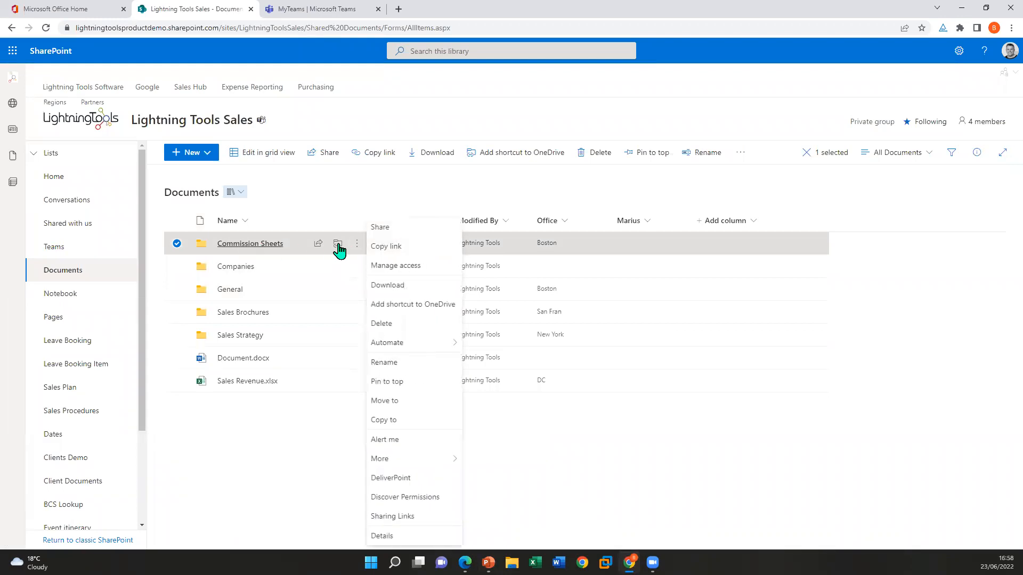
left_click(406, 267)
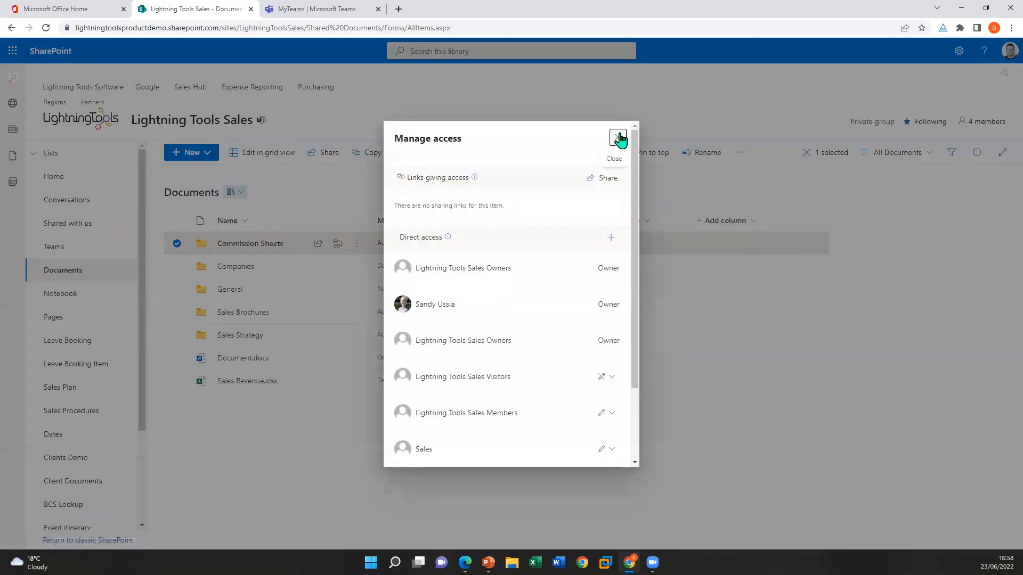
left_click(618, 138)
Select all folders and files in the Documents library and run the Discover Permissions report on them
left_click(178, 267)
right_click(366, 248)
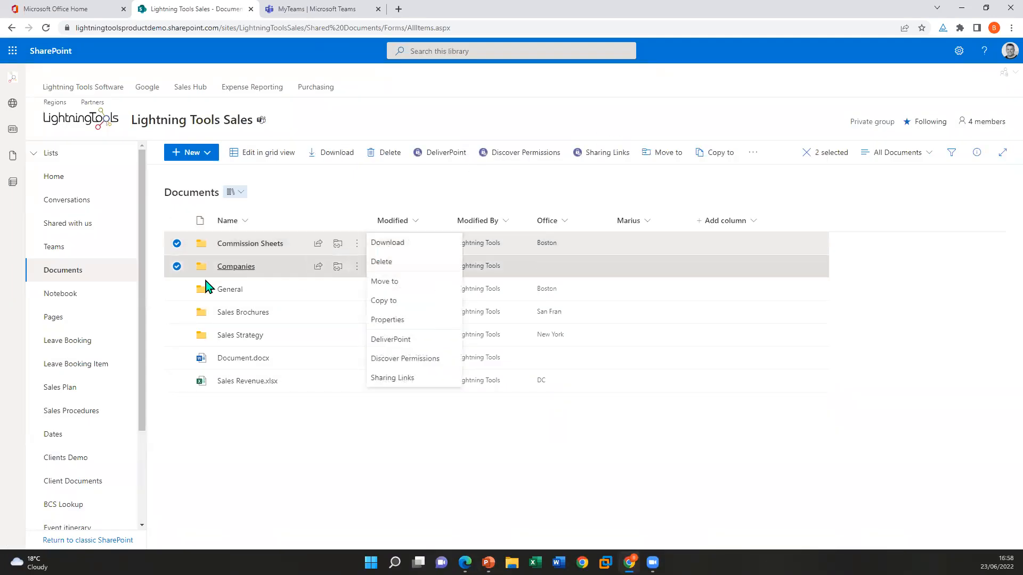
left_click(176, 289)
left_click(177, 312)
left_click(177, 335)
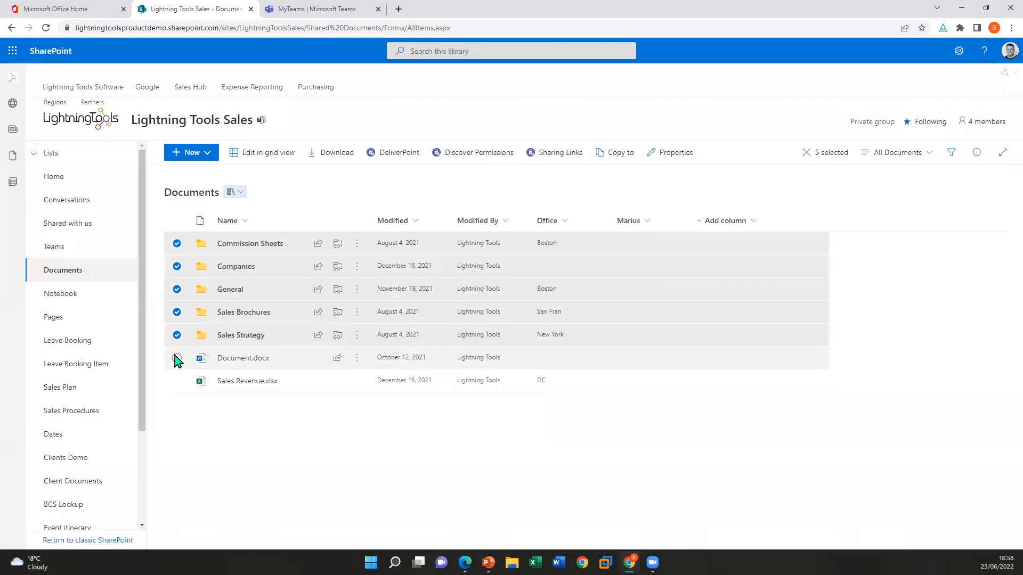
left_click(177, 358)
left_click(177, 381)
left_click(357, 247)
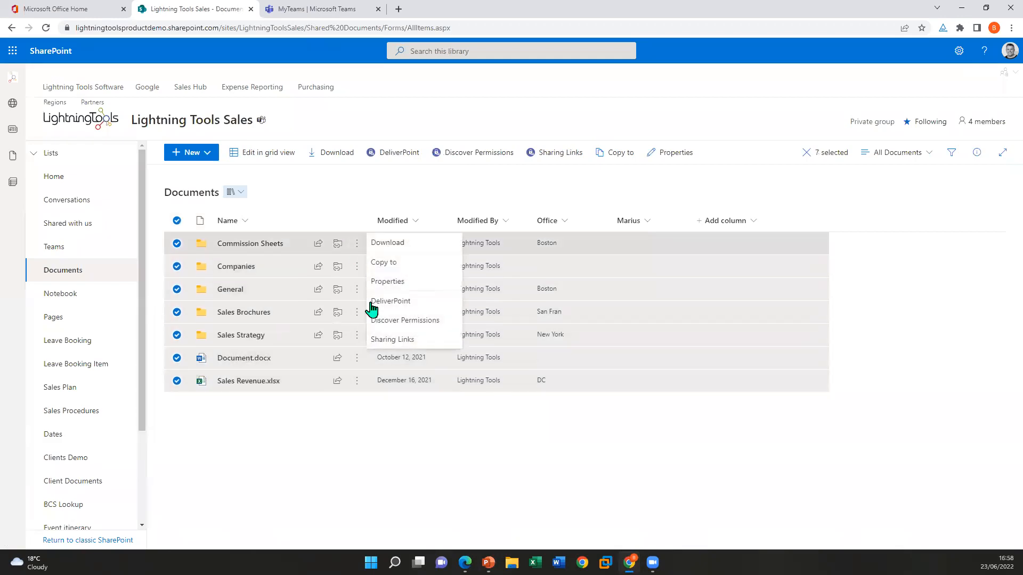
left_click(419, 321)
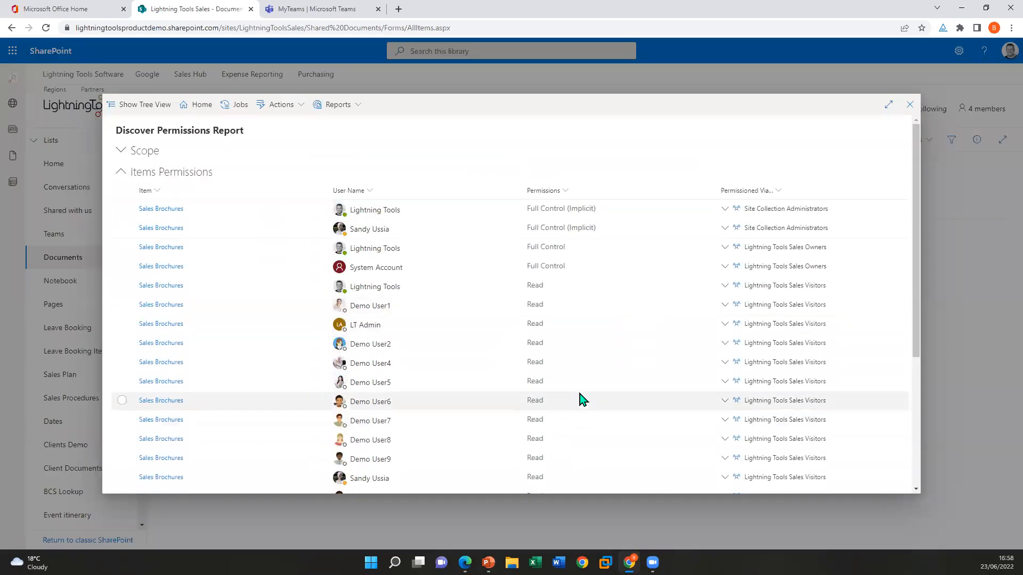
Look through the item permissions in the Discover Permissions report, including page 10, and close the report
scroll(518, 379, "down", 5)
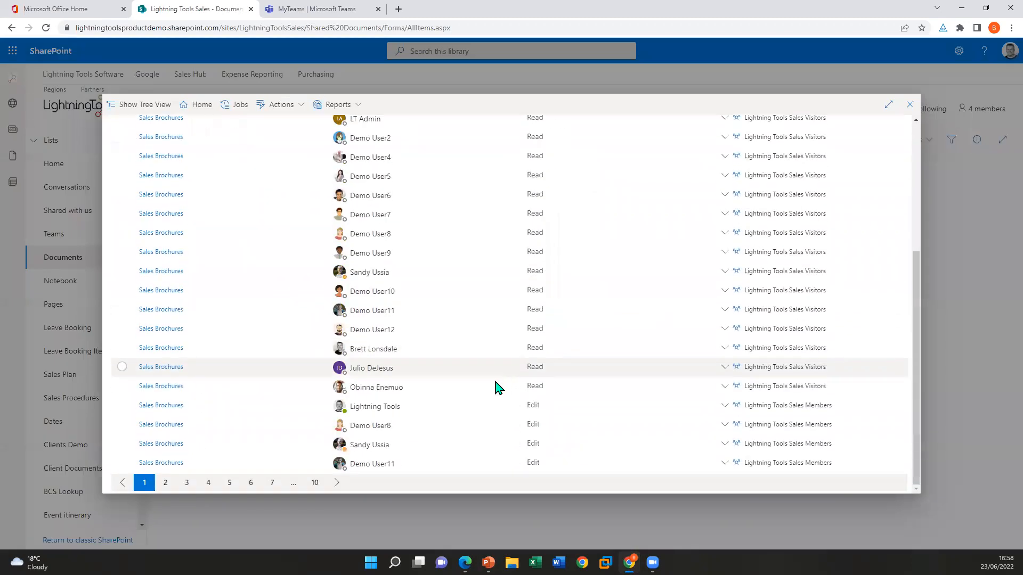
left_click(315, 482)
scroll(720, 390, "up", 10)
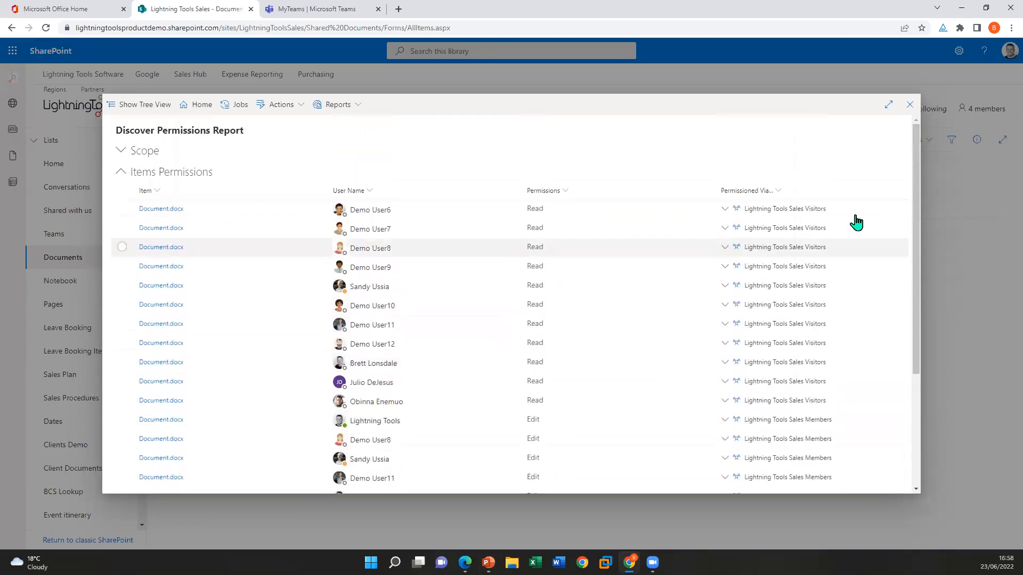
left_click(909, 104)
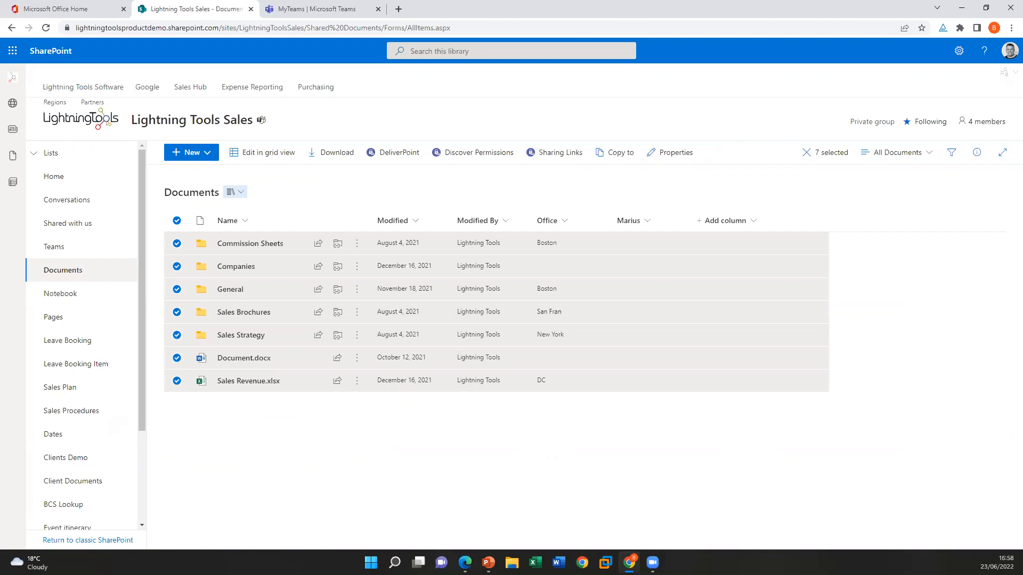
Switch to Microsoft Teams and show the posts of the Technical Support team's Microsoft Viva channel
left_click(354, 8)
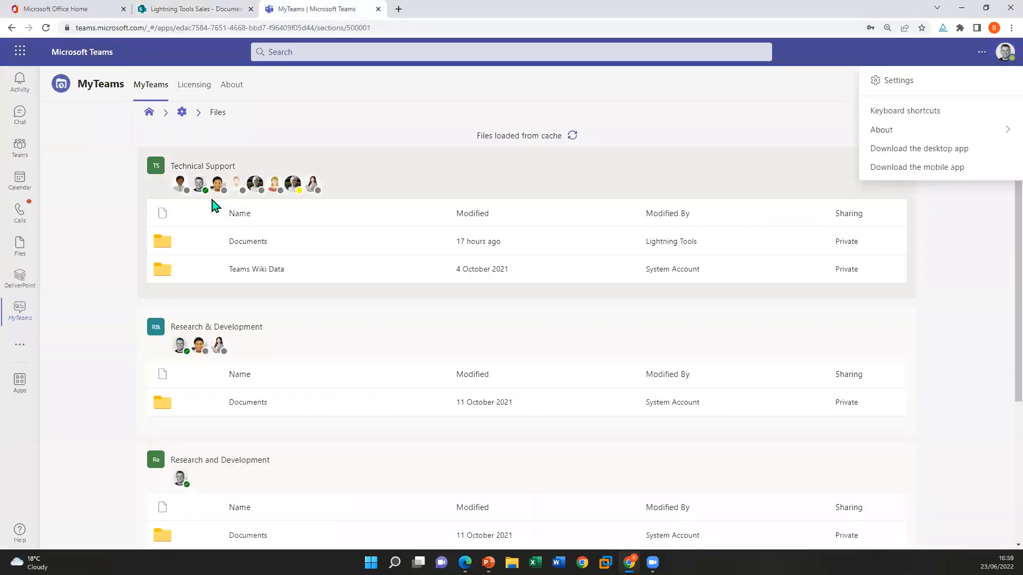
left_click(20, 148)
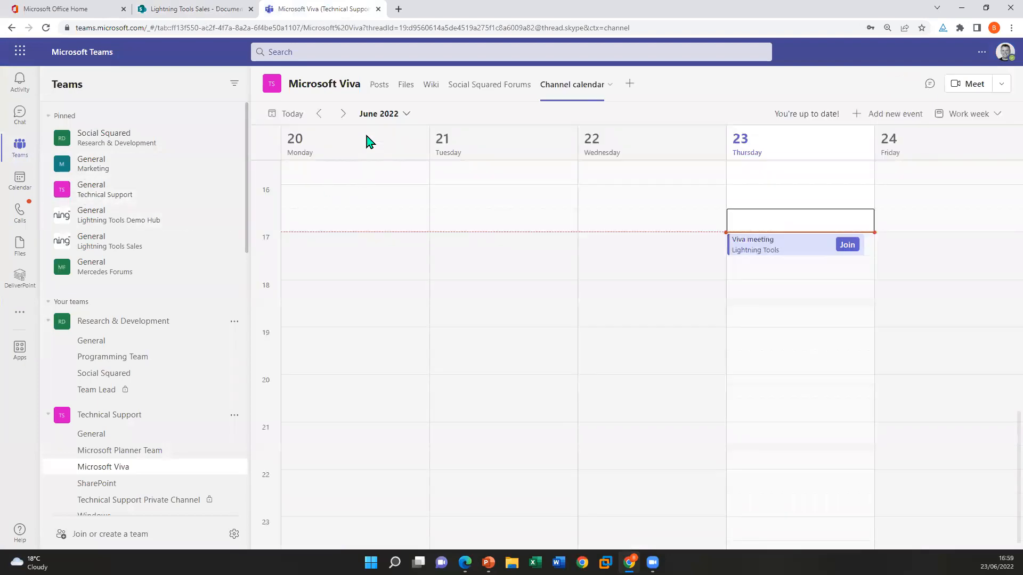
left_click(378, 90)
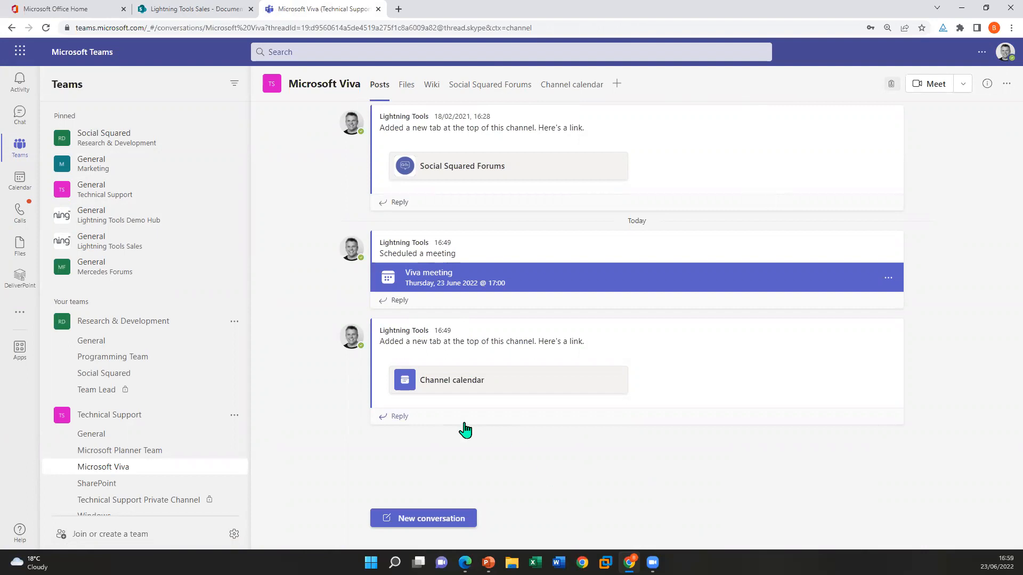
Start a reply to the Channel calendar post, check which apps can be inserted and close the reply box
left_click(384, 425)
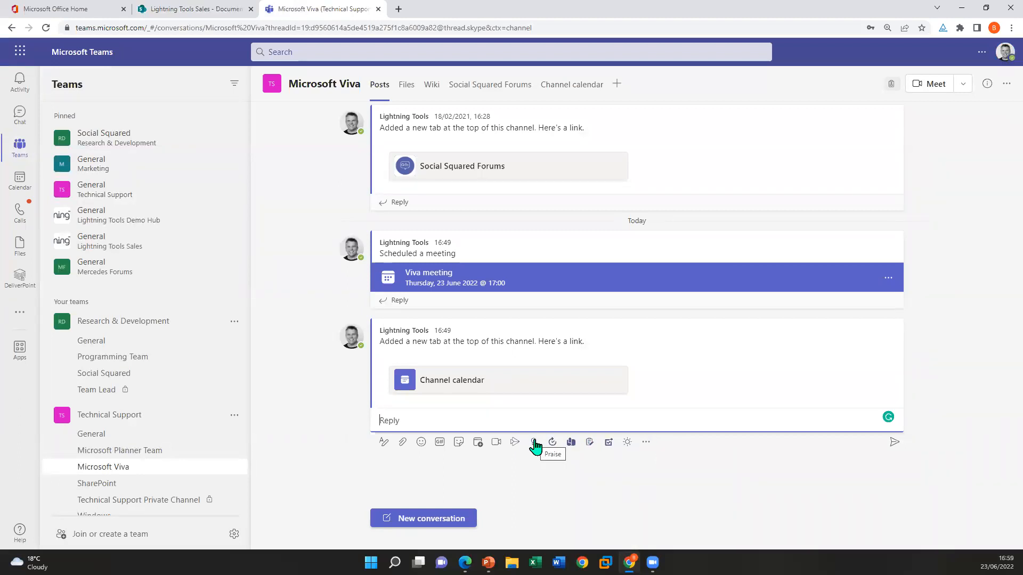
left_click(646, 443)
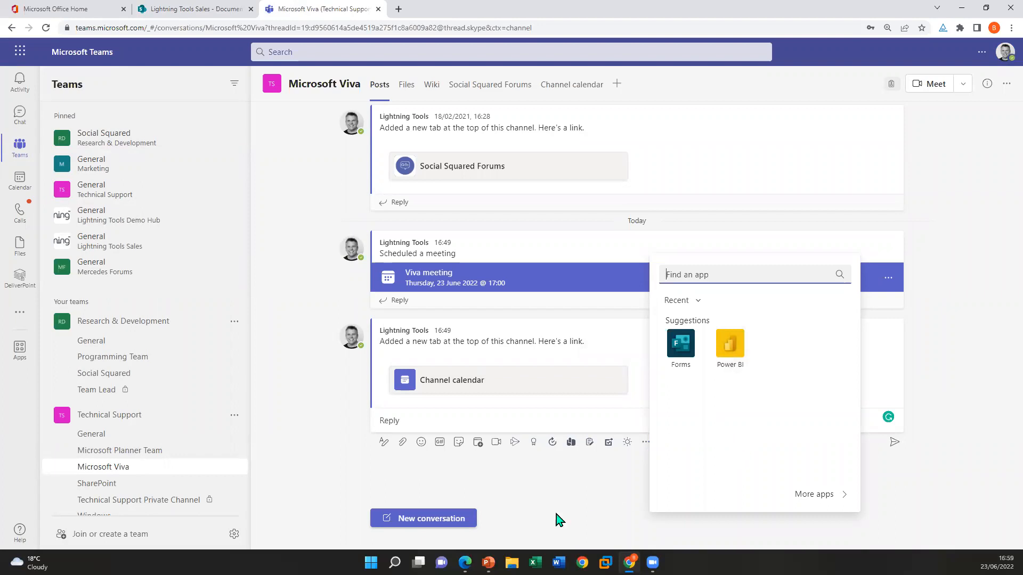
left_click(550, 489)
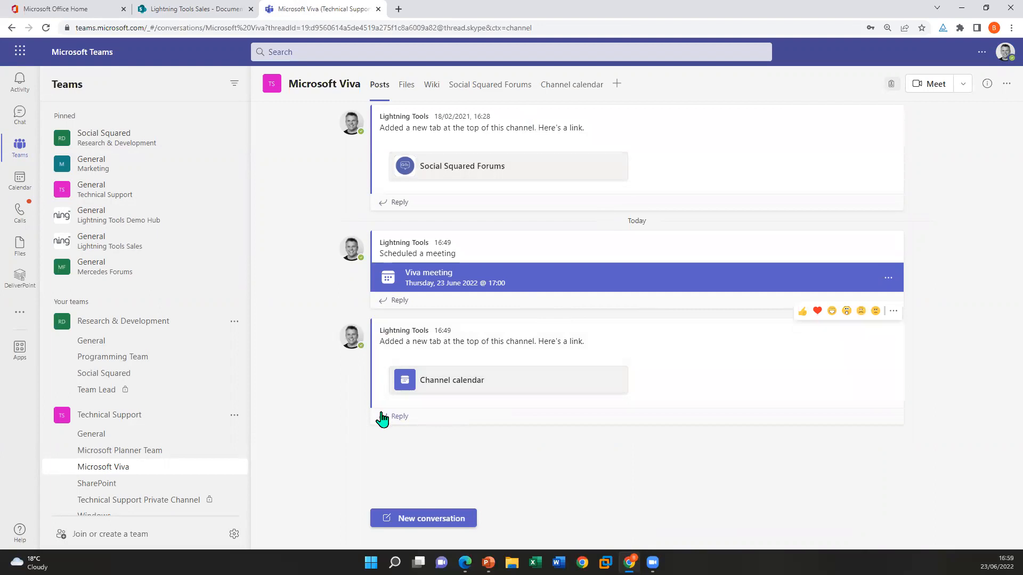
Bring up the reply tools under the Channel calendar post again and switch to the PowerPoint slide show at the Questions & Answers slide
left_click(383, 418)
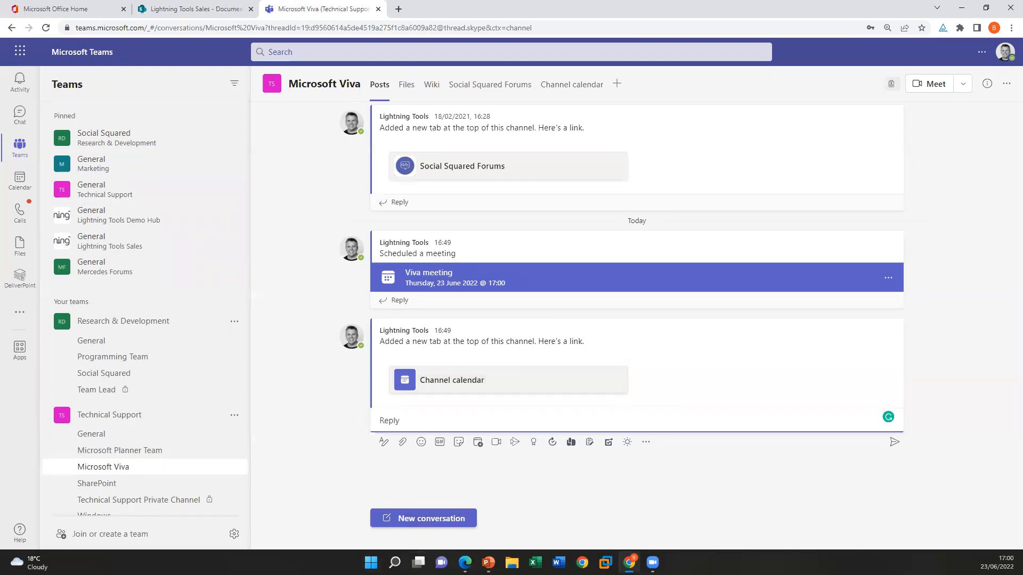
mouse_move(488, 562)
left_click(490, 521)
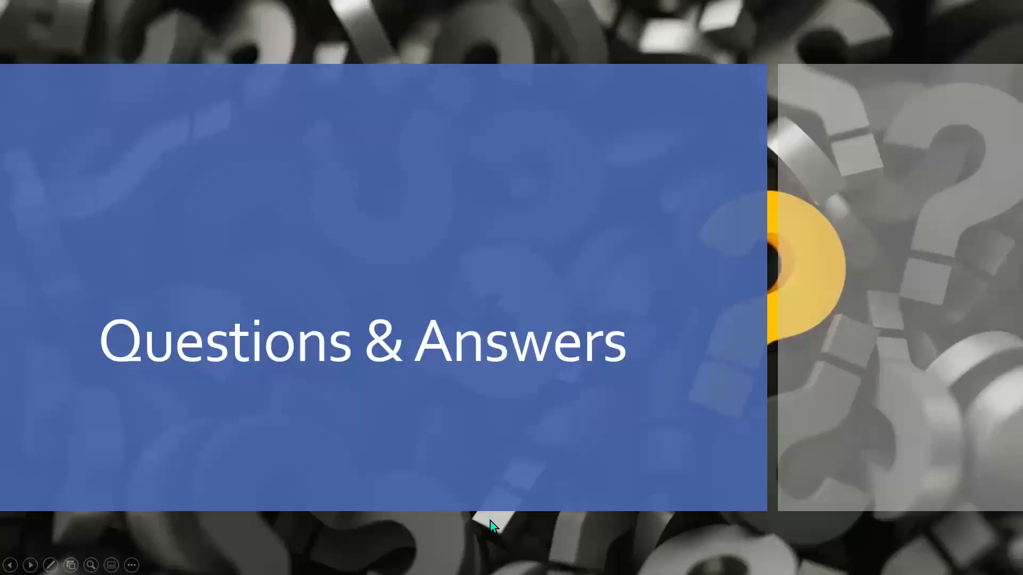